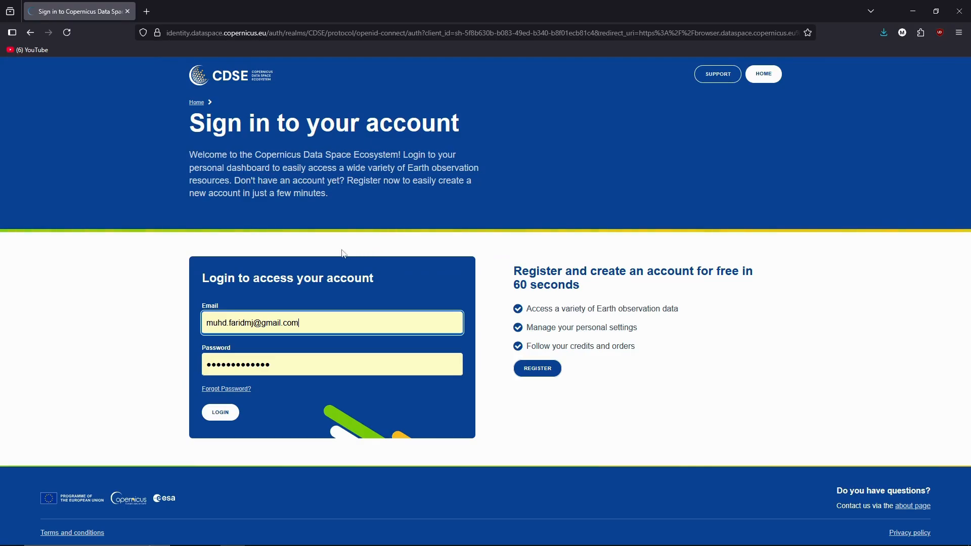
# Step: Sign in to the Copernicus Data Space account with the account e-mail and password
pyautogui.click(220, 413)
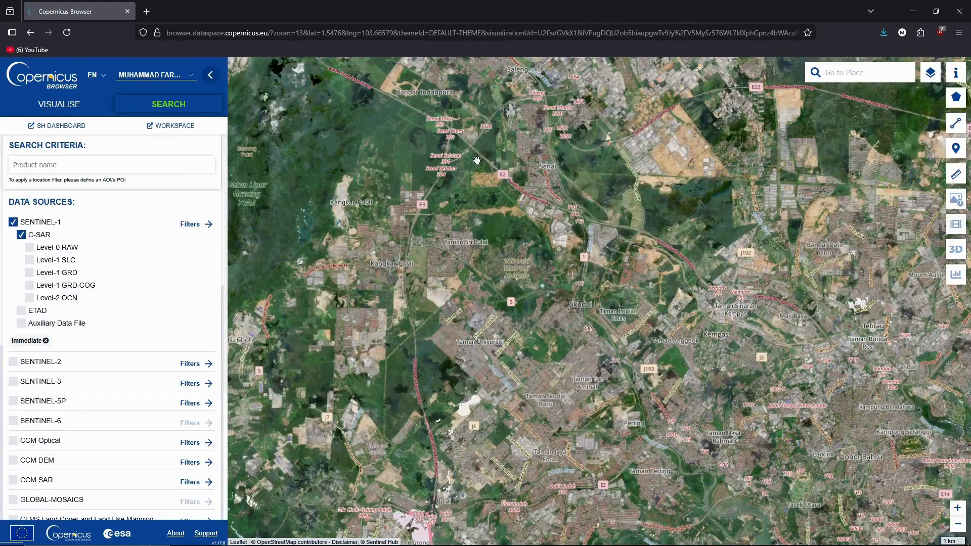
# Step: Select Level-1 SLC and Level-1 GRD products under the Sentinel-1 data source
pyautogui.scroll(-2, 395, 211)
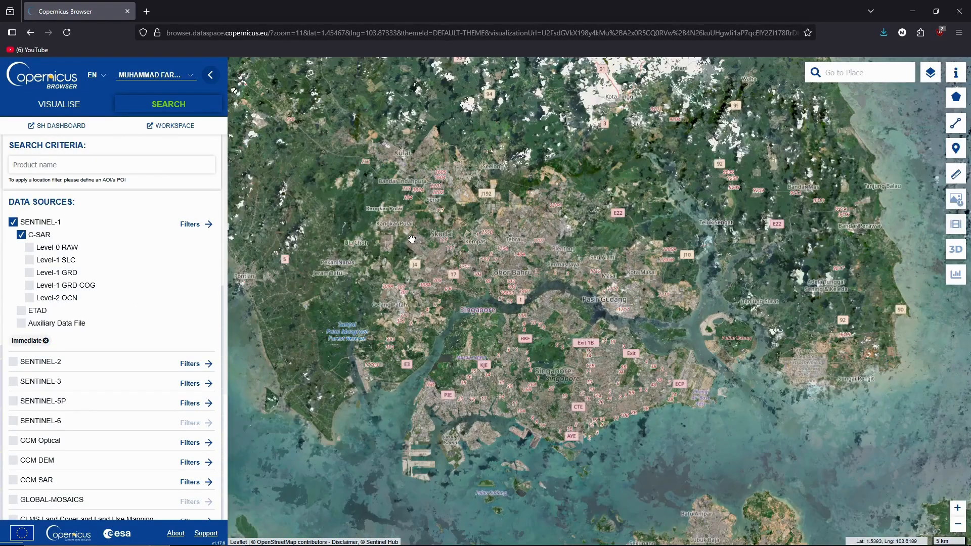
pyautogui.moveTo(369, 254); pyautogui.dragTo(442, 261)
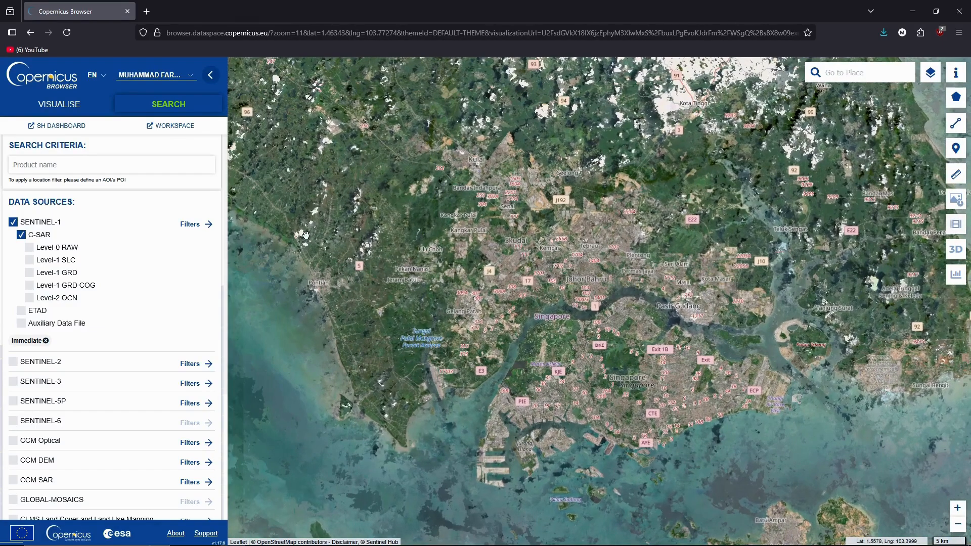
pyautogui.click(22, 225)
pyautogui.click(22, 226)
pyautogui.click(53, 261)
pyautogui.click(46, 276)
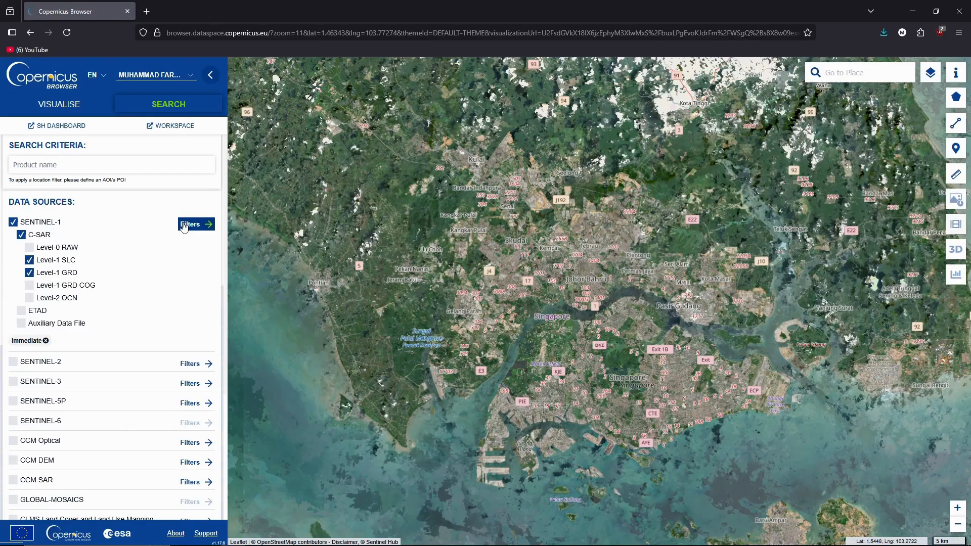
# Step: Filter Sentinel-1 results to IW operational mode with VV+VH polarisation
pyautogui.click(190, 227)
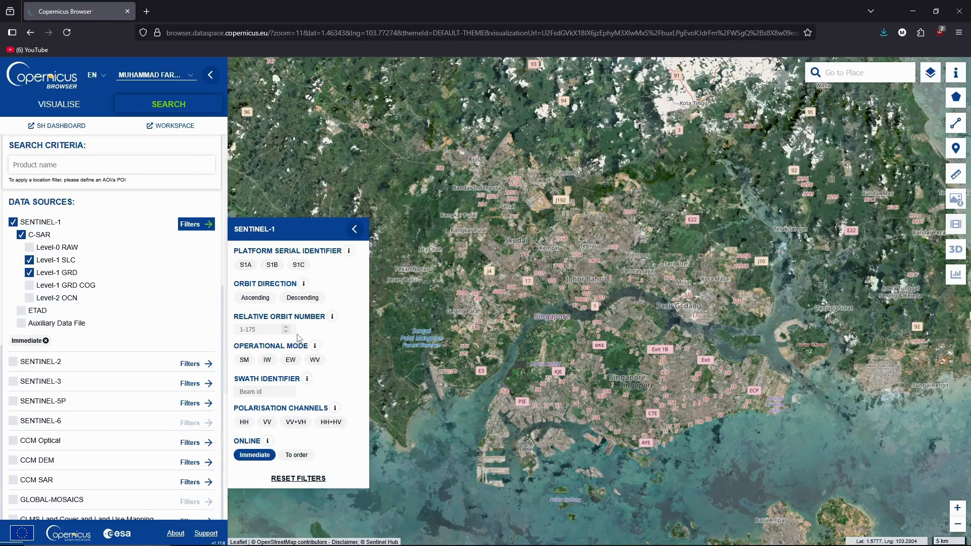
pyautogui.click(268, 361)
pyautogui.click(304, 423)
pyautogui.click(355, 229)
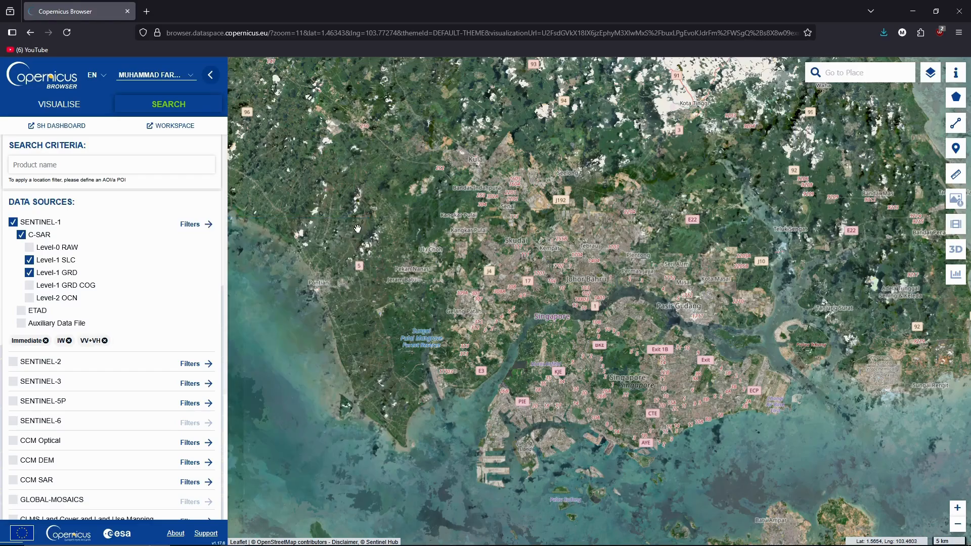
pyautogui.scroll(-4, 130, 348)
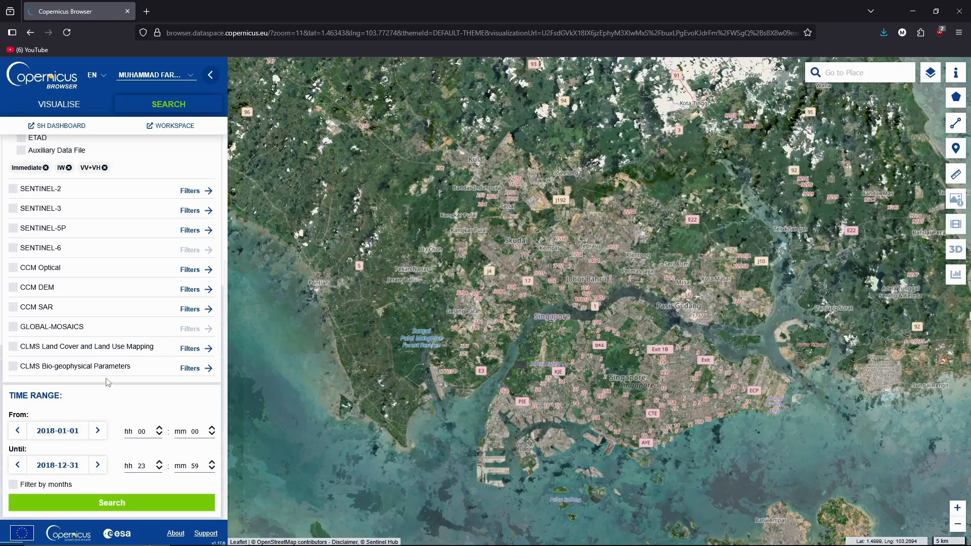
# Step: Pan and zoom the map in on Skudai, north of Johor Bahru
pyautogui.moveTo(353, 313); pyautogui.dragTo(292, 417)
pyautogui.scroll(3, 426, 369)
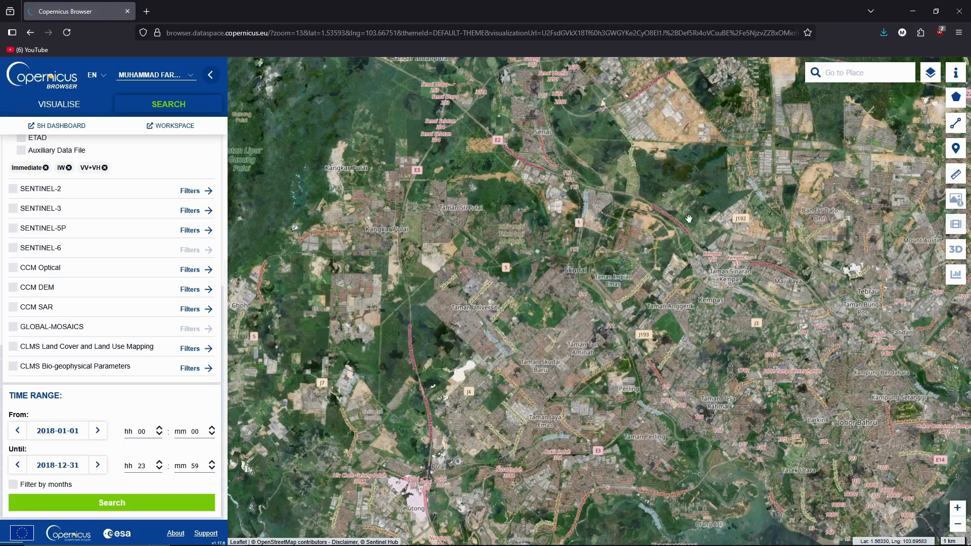
pyautogui.moveTo(707, 204); pyautogui.dragTo(673, 239)
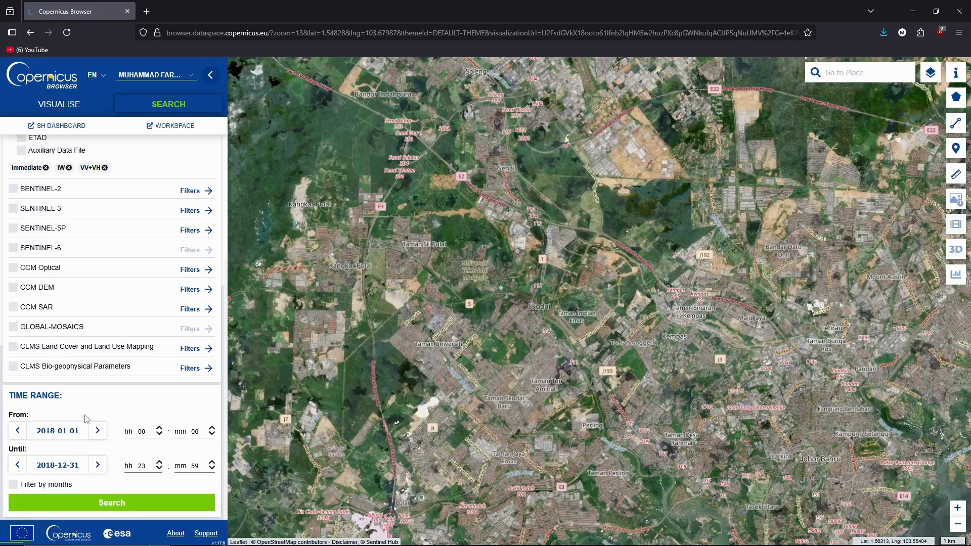
pyautogui.scroll(3, 76, 412)
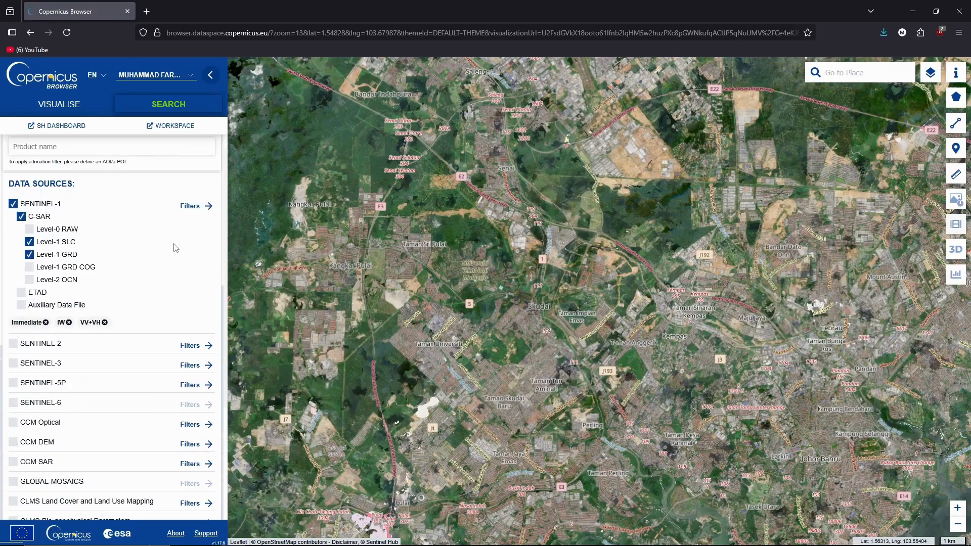
# Step: Draw a rectangular area of interest of about 30.59 km² around Skudai
pyautogui.click(956, 99)
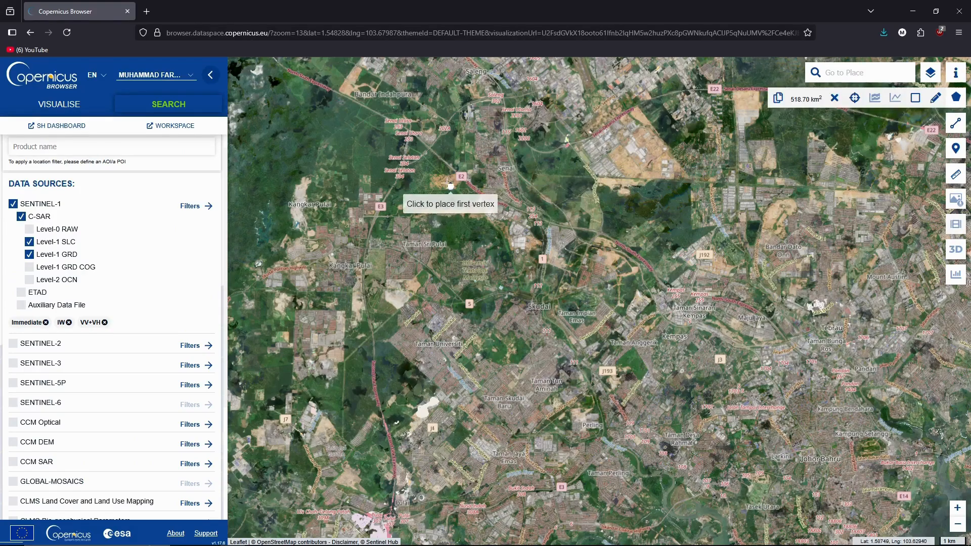
pyautogui.click(397, 187)
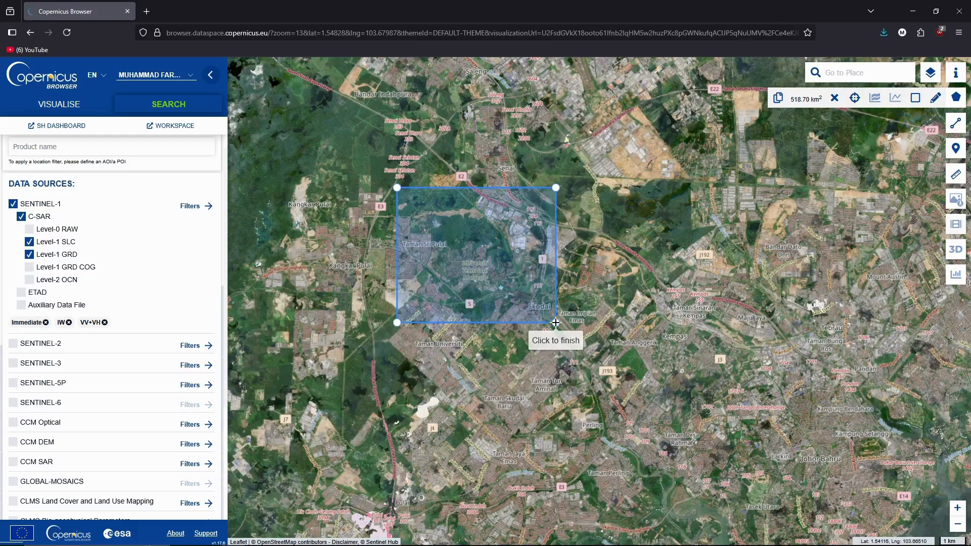
pyautogui.click(555, 322)
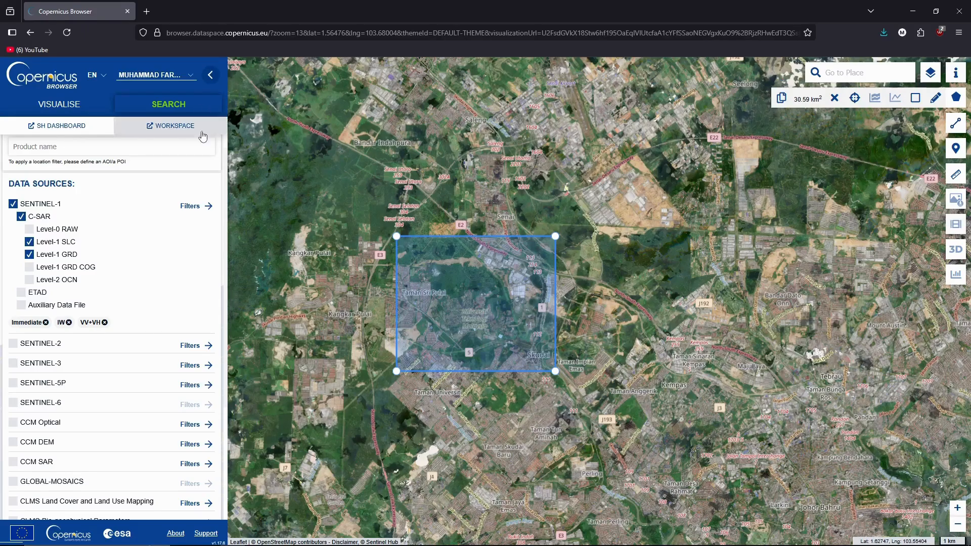
pyautogui.scroll(-2, 166, 319)
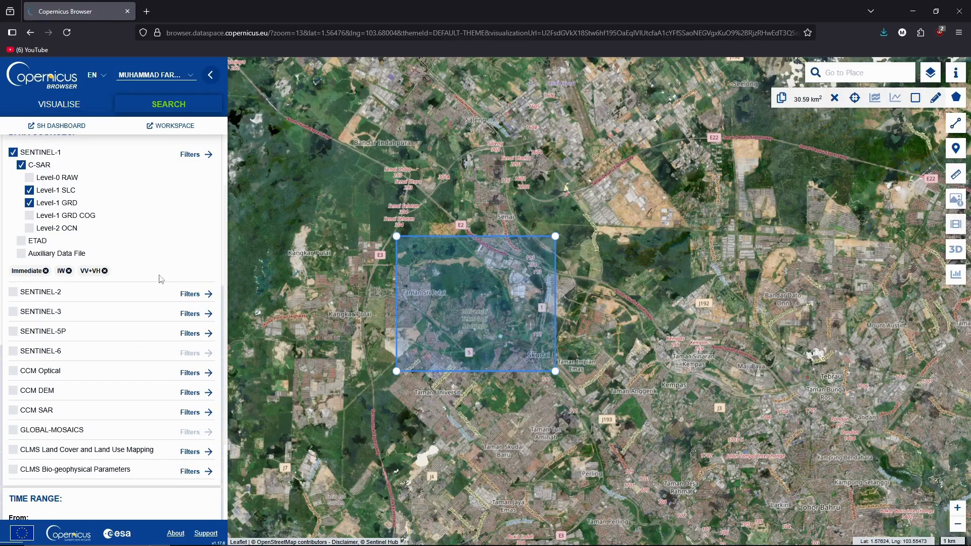
pyautogui.scroll(-3, 157, 289)
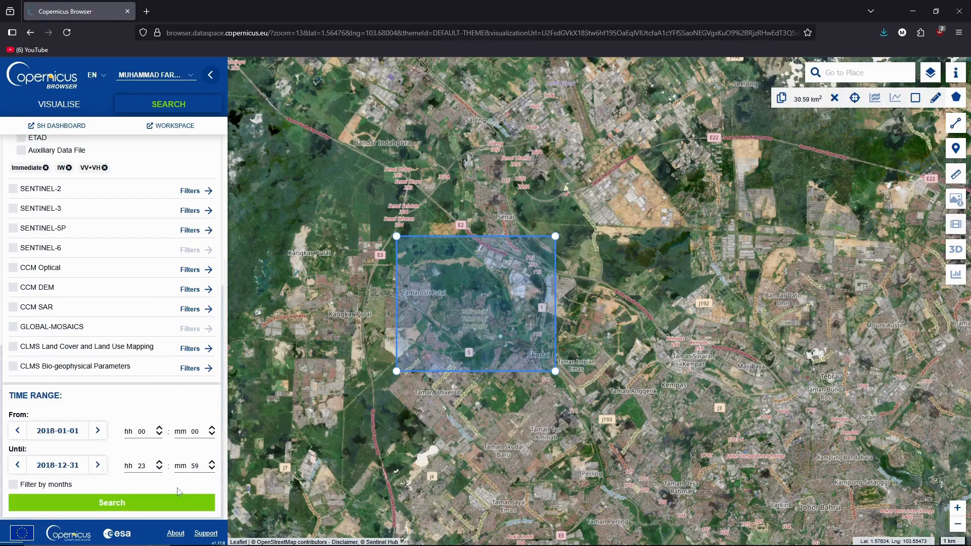
# Step: Run the search for 122 Sentinel-1 products and zoom the map to inspect their footprints
pyautogui.click(134, 505)
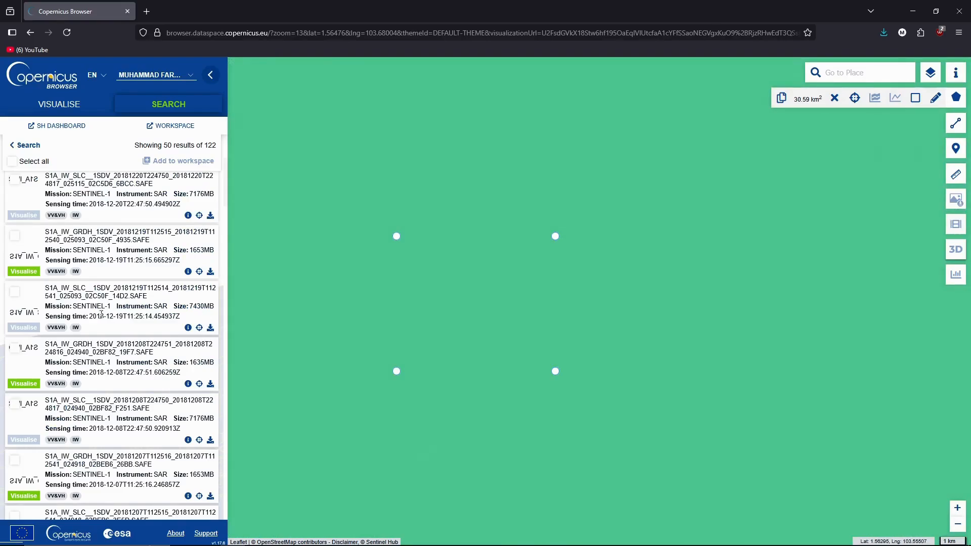
pyautogui.scroll(-2, 454, 295)
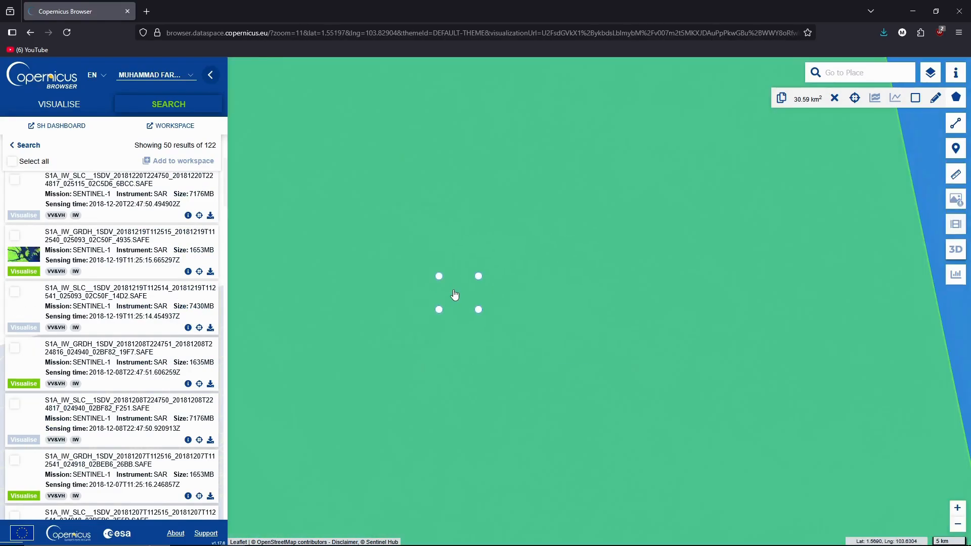
pyautogui.scroll(-4, 455, 295)
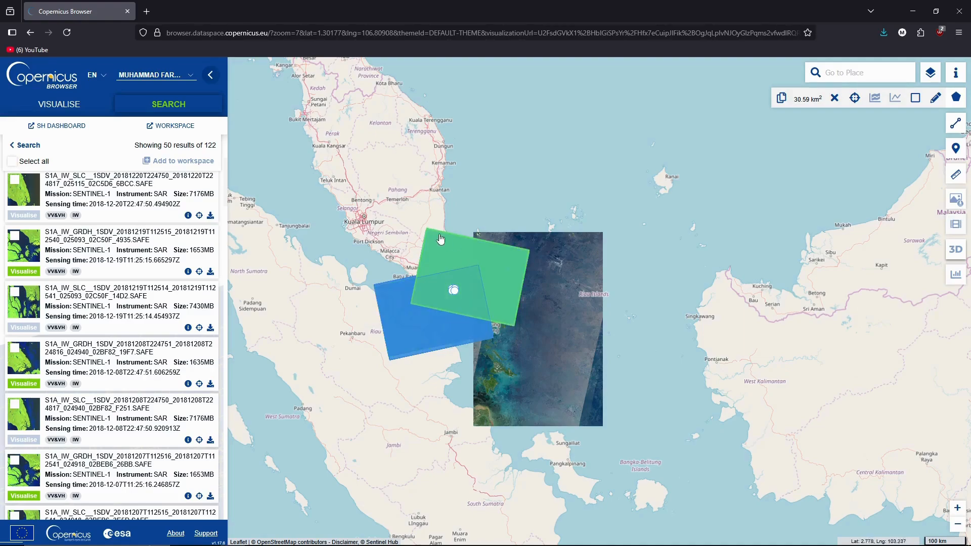
pyautogui.scroll(1, 445, 290)
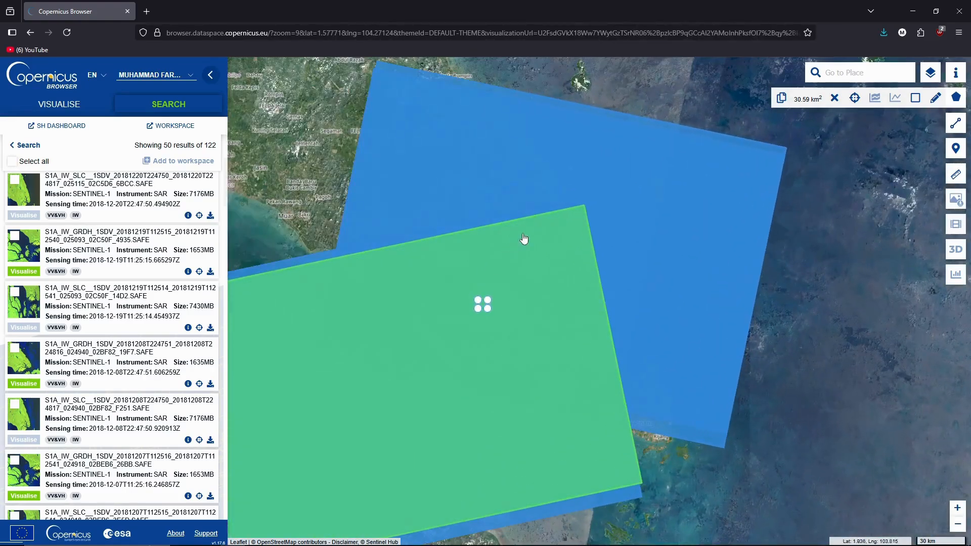
pyautogui.scroll(1, 522, 240)
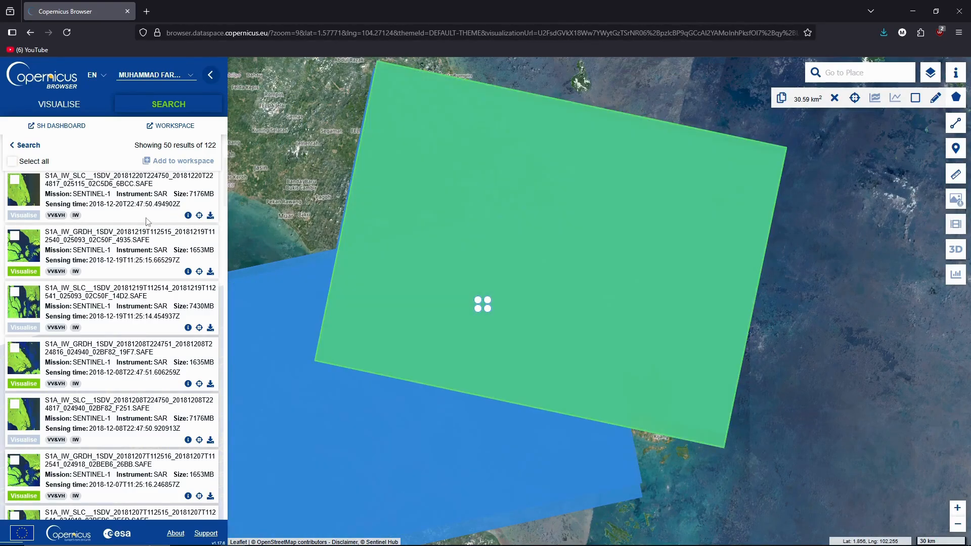
pyautogui.scroll(3, 149, 228)
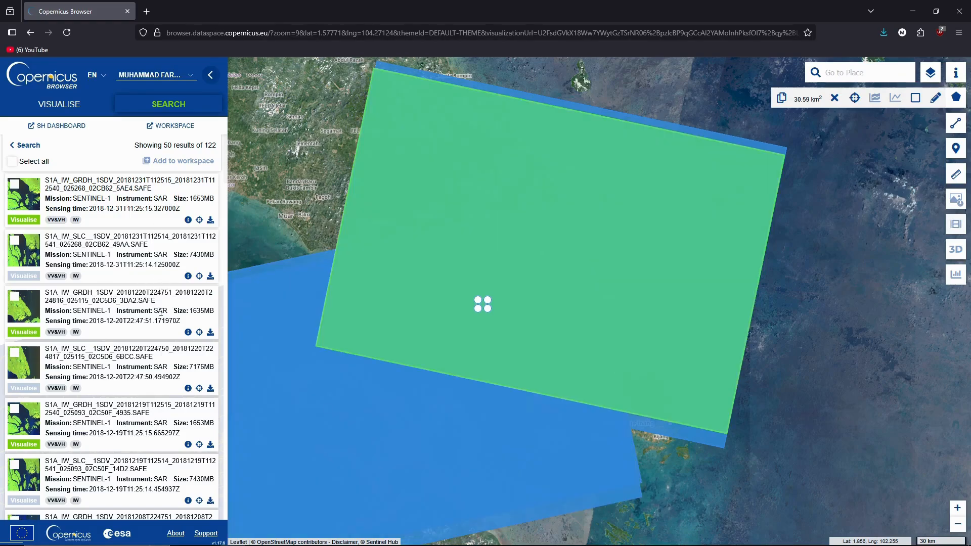
pyautogui.scroll(-2, 173, 304)
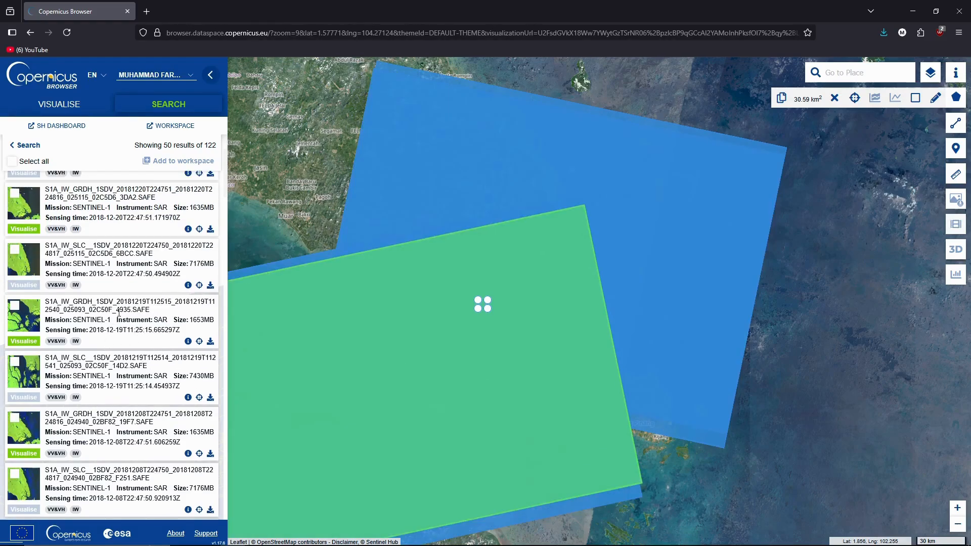
pyautogui.scroll(2, 119, 312)
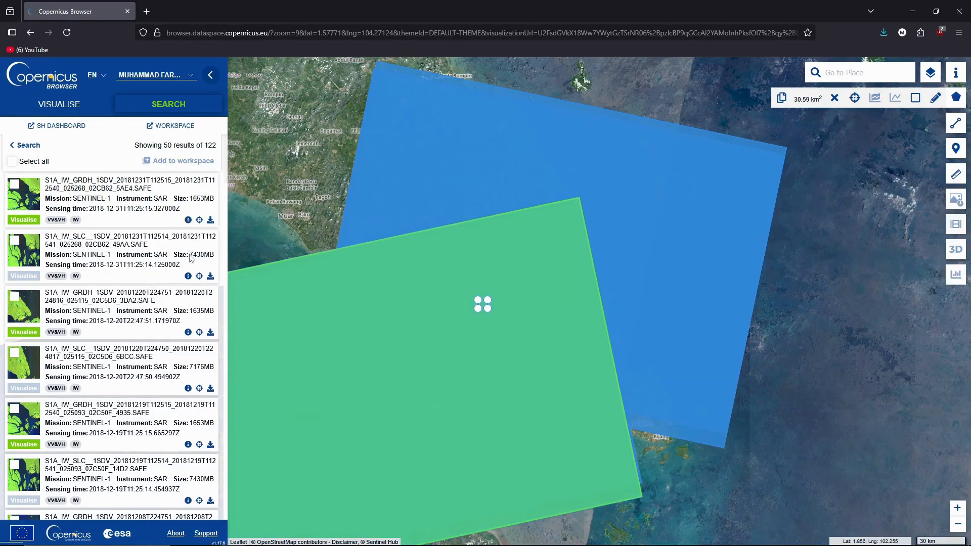
# Step: Check the 2018-12-31 SLC product's attributes: ascending, IW, VV&VH, relative orbit 171
pyautogui.click(187, 276)
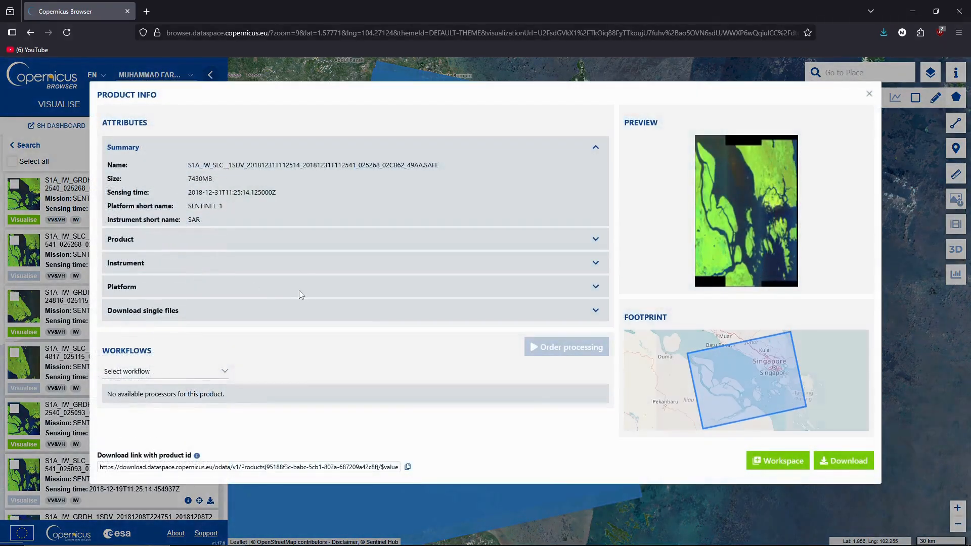
pyautogui.click(590, 240)
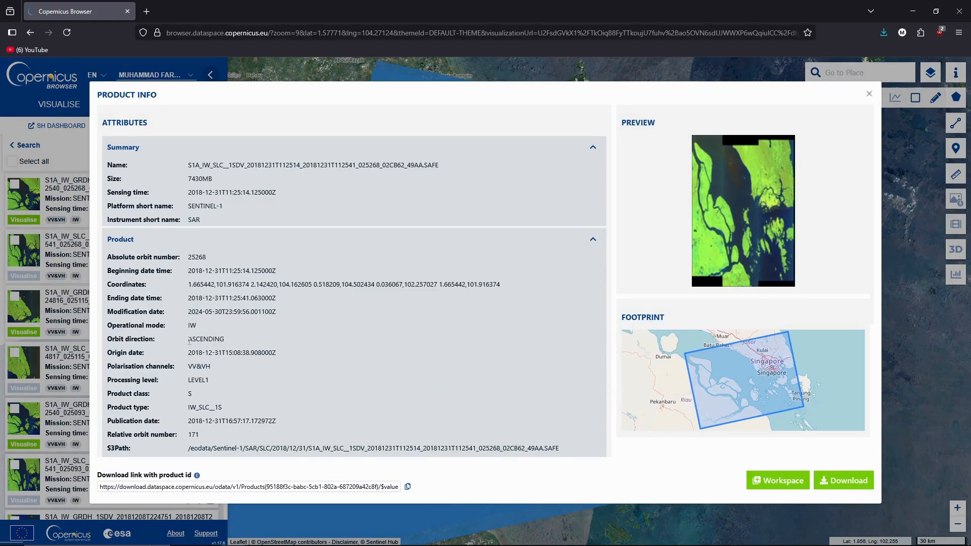
pyautogui.moveTo(188, 340); pyautogui.dragTo(215, 339)
pyautogui.doubleClick(192, 326)
pyautogui.moveTo(188, 367); pyautogui.dragTo(210, 365)
pyautogui.scroll(-1, 218, 370)
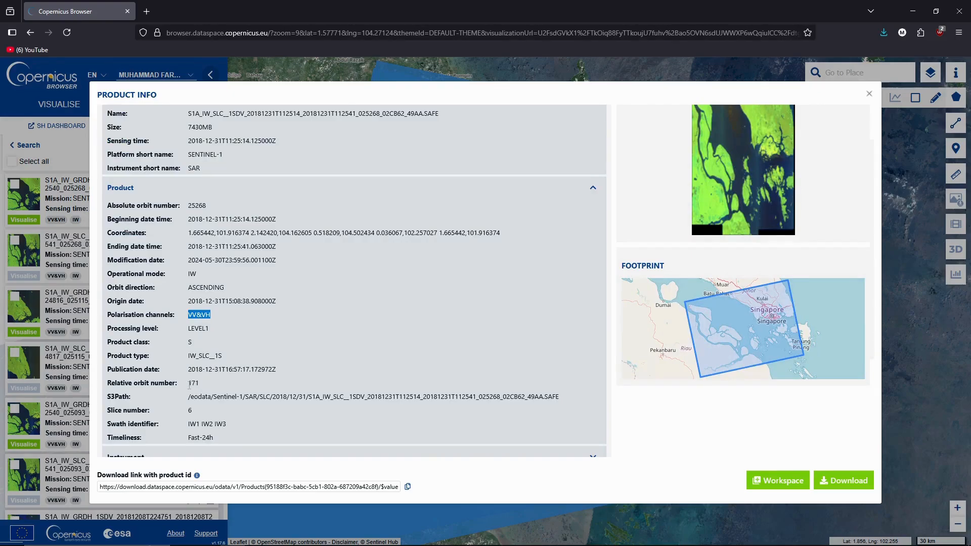
pyautogui.moveTo(189, 383); pyautogui.dragTo(205, 385)
pyautogui.click(192, 383)
pyautogui.doubleClick(191, 383)
pyautogui.scroll(-3, 396, 352)
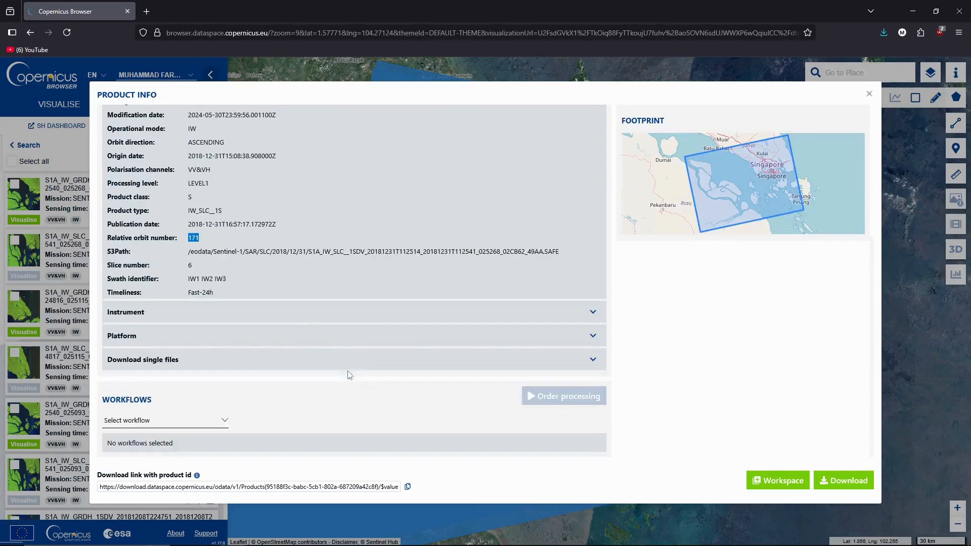
pyautogui.scroll(4, 418, 222)
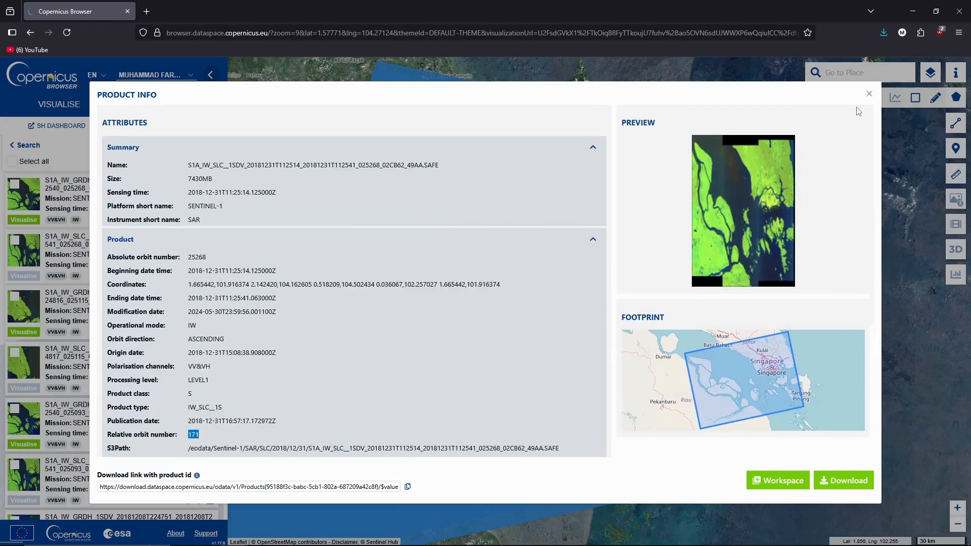
pyautogui.click(869, 94)
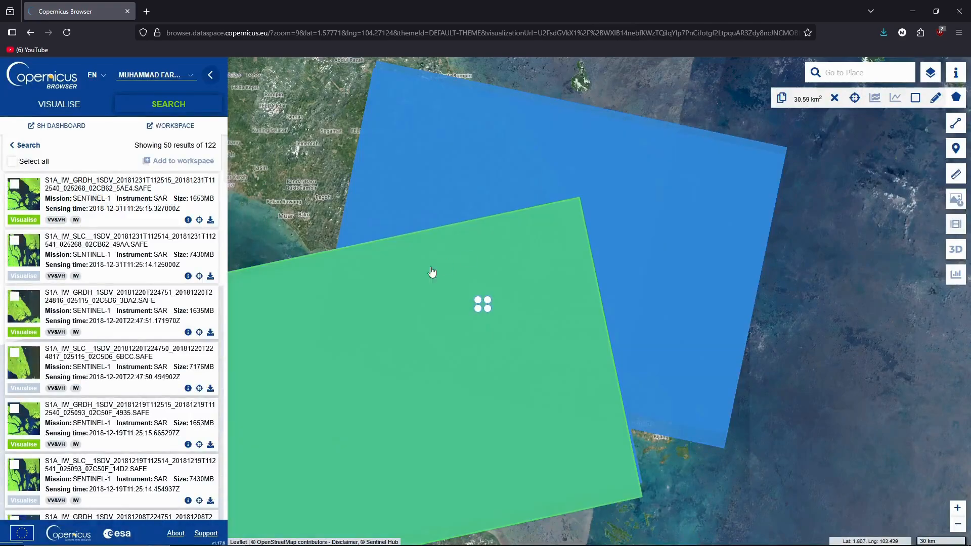
# Step: Review the 2018-12-31 SLC product details once more, then return to the results list
pyautogui.click(188, 277)
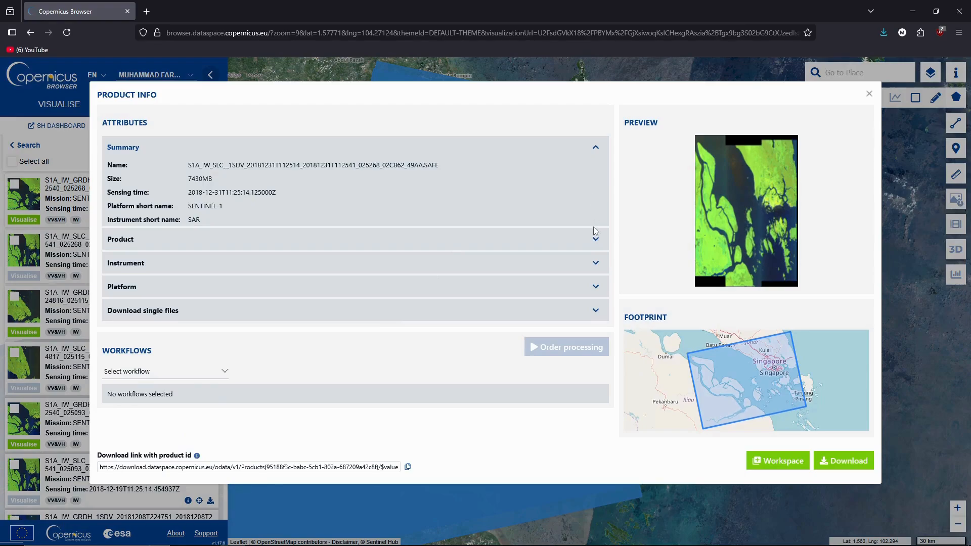
pyautogui.click(595, 234)
pyautogui.scroll(-2, 281, 363)
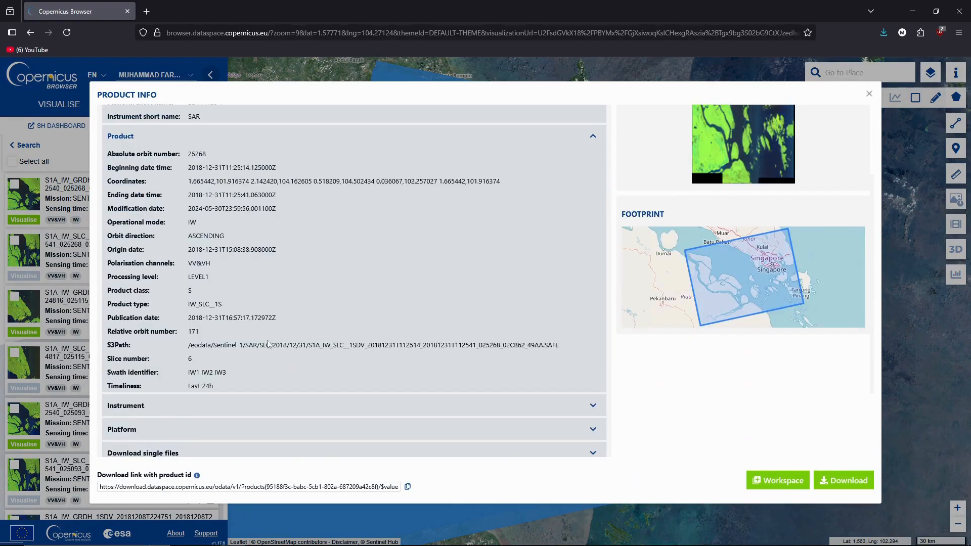
pyautogui.scroll(1, 291, 304)
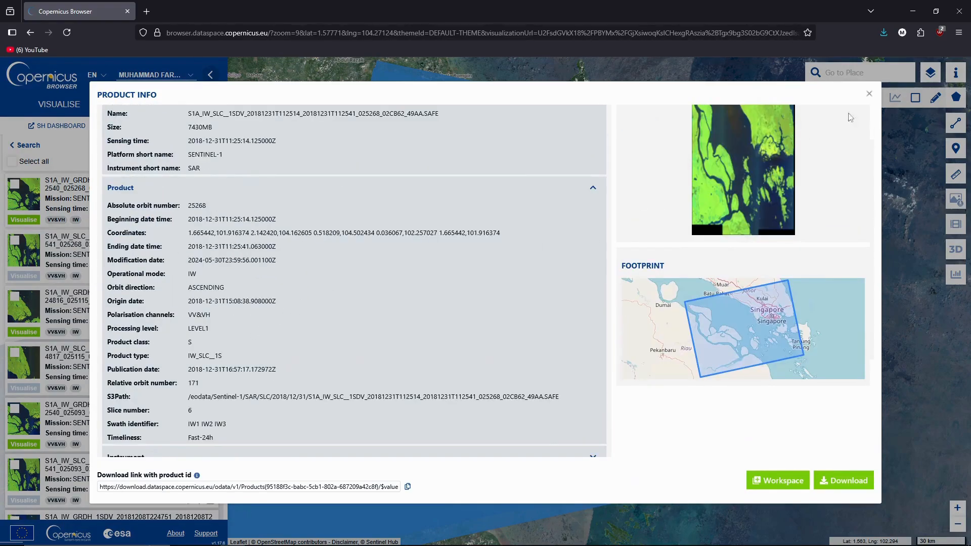
pyautogui.click(868, 95)
pyautogui.scroll(-1, 171, 381)
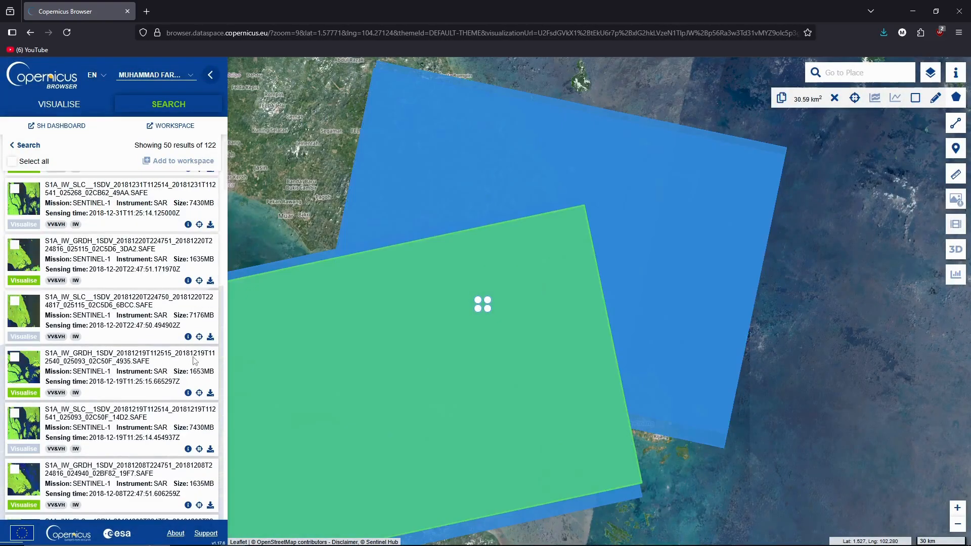
# Step: Download the 2018-12-20 descending IW SLC product (7176 MB) after checking its attributes
pyautogui.click(188, 337)
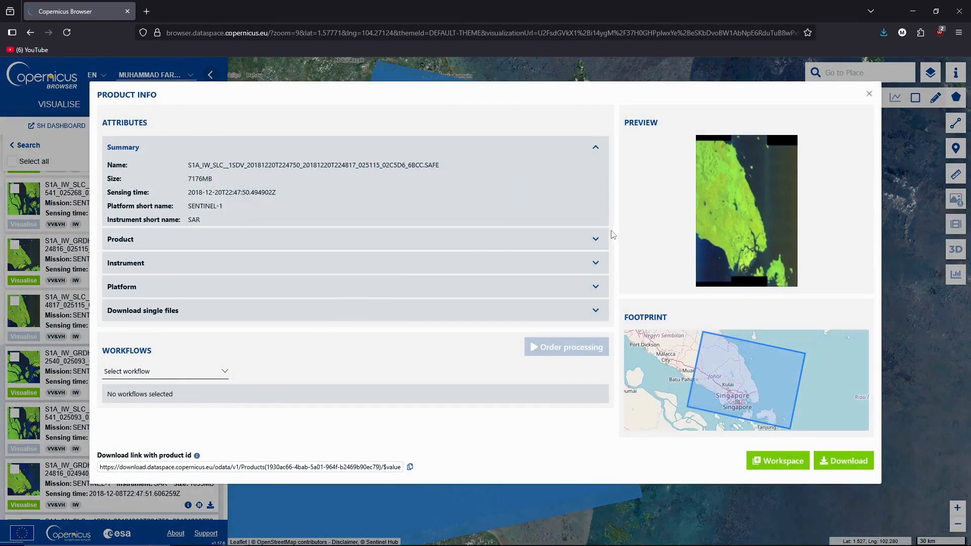
pyautogui.click(591, 240)
pyautogui.scroll(-1, 260, 369)
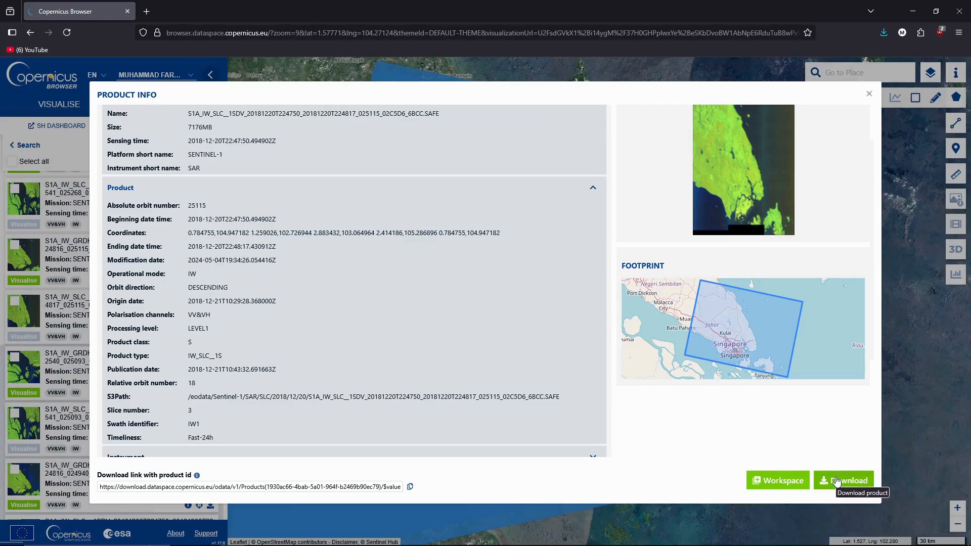
pyautogui.click(838, 481)
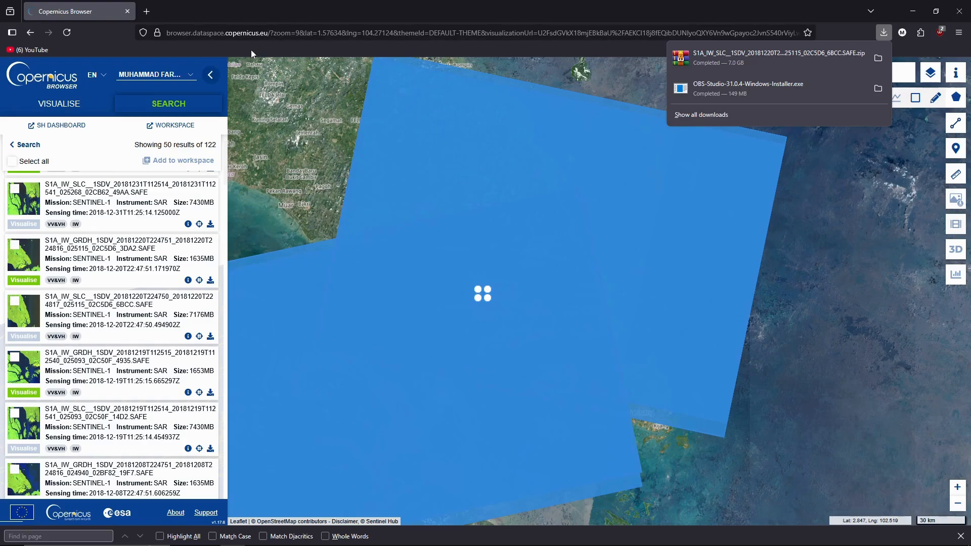
# Step: Set the search end date to 2023-12-31
pyautogui.click(28, 145)
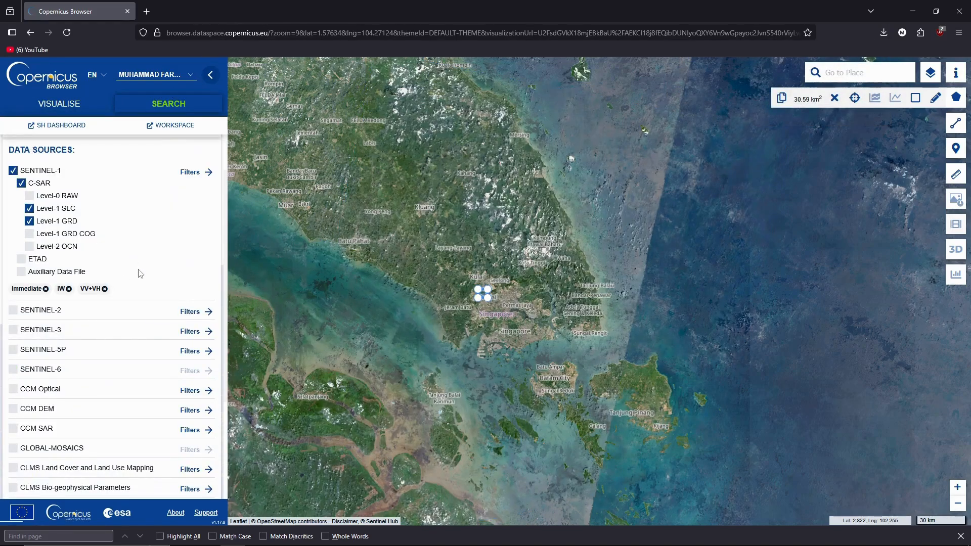
pyautogui.scroll(-3, 122, 428)
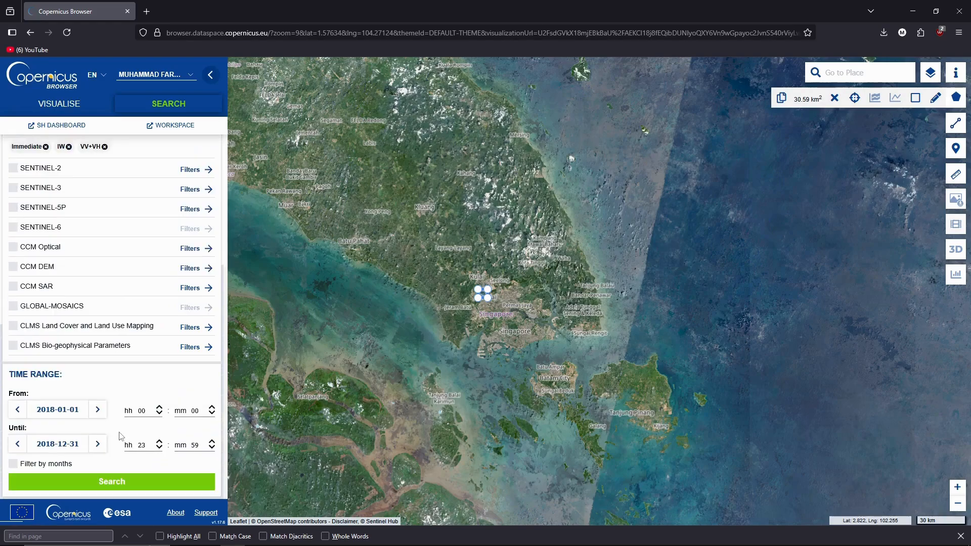
pyautogui.click(75, 447)
pyautogui.moveTo(332, 545)
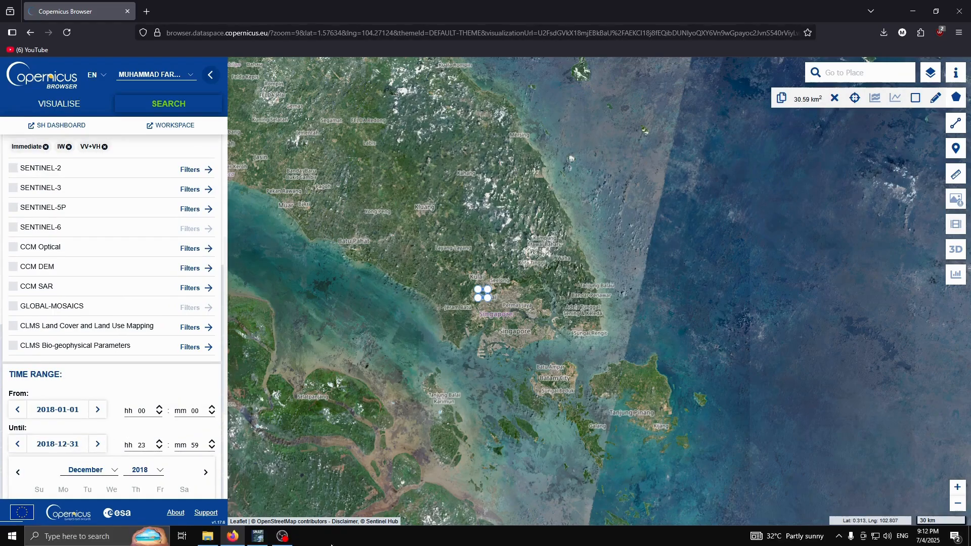
pyautogui.click(76, 446)
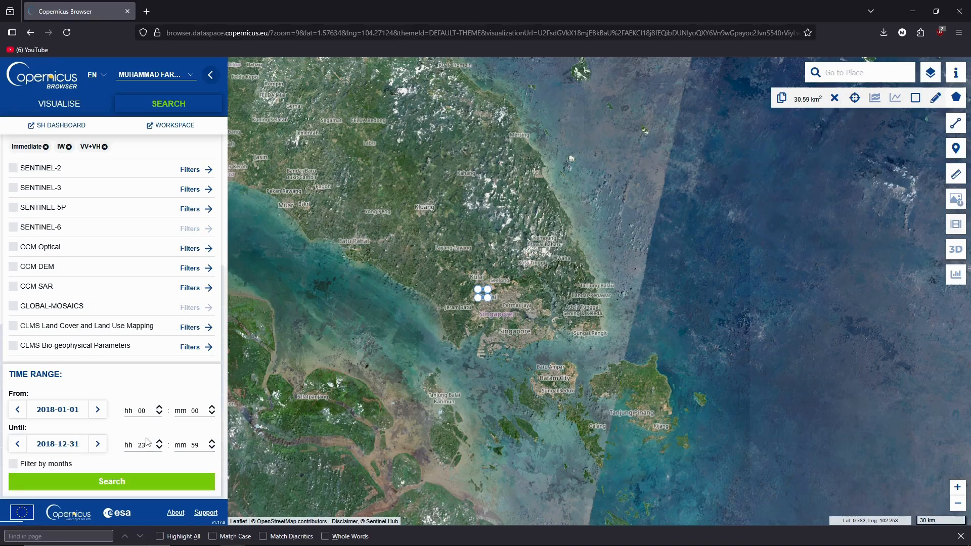
pyautogui.click(78, 447)
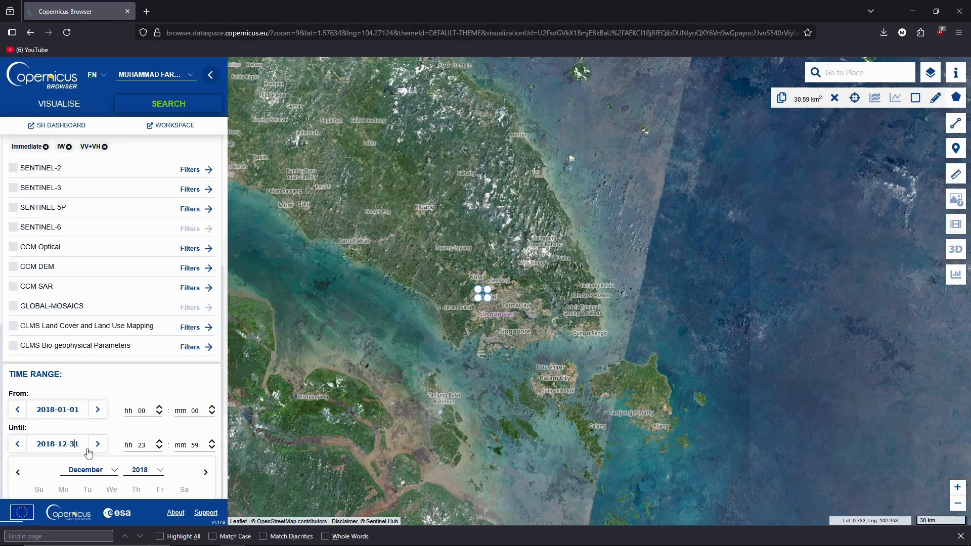
pyautogui.scroll(-3, 88, 452)
pyautogui.click(161, 317)
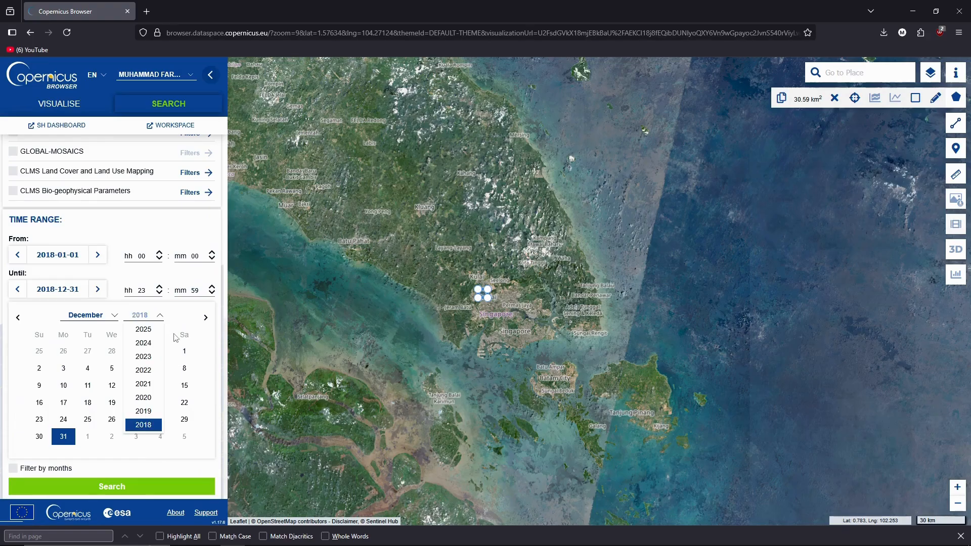
pyautogui.click(159, 357)
pyautogui.click(44, 439)
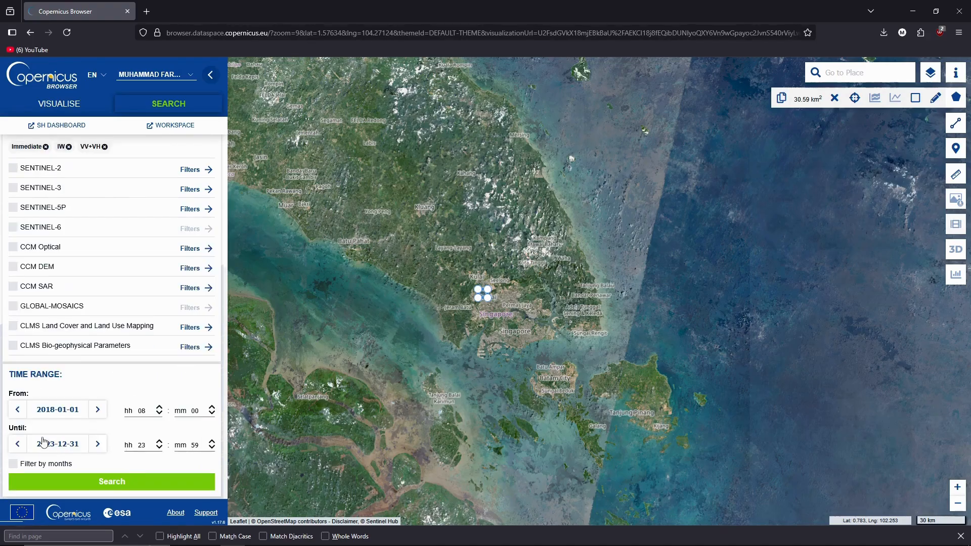
# Step: Set the start date to 2023-01-01 and run the 2023 search
pyautogui.click(76, 411)
pyautogui.scroll(-3, 139, 414)
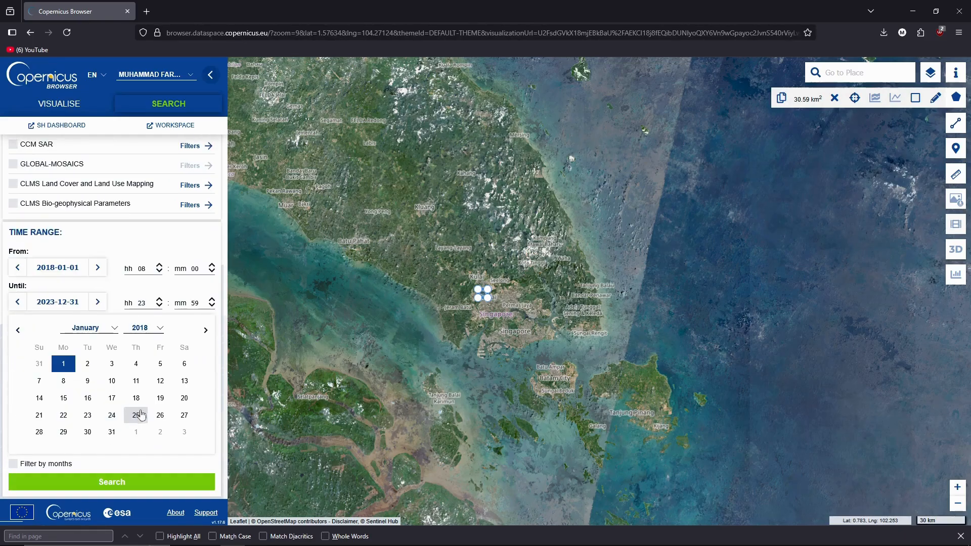
pyautogui.click(160, 328)
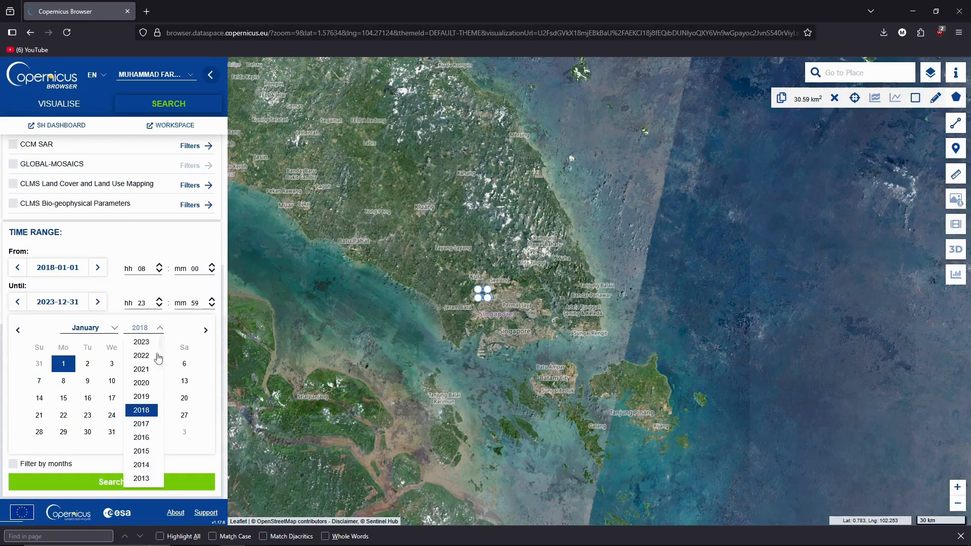
pyautogui.click(142, 342)
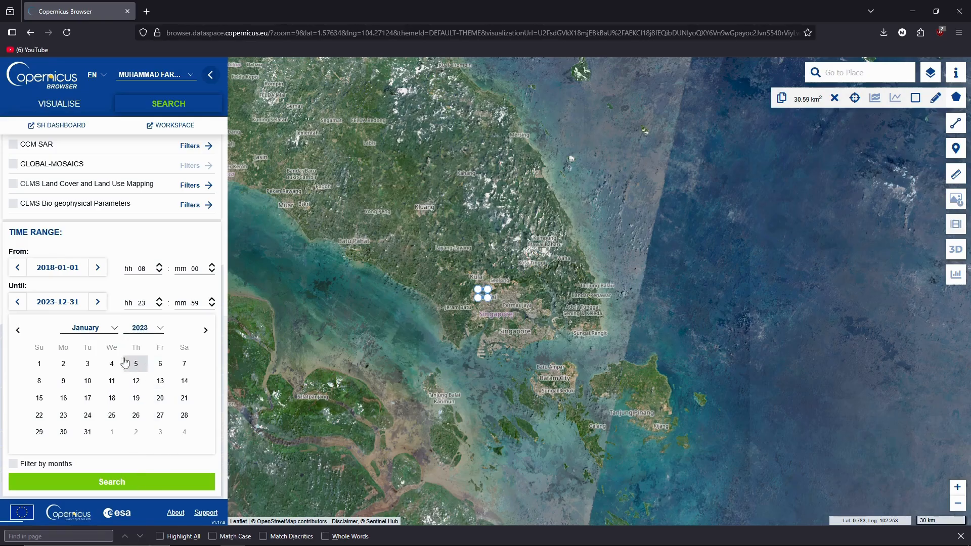
pyautogui.click(39, 363)
pyautogui.scroll(4, 136, 356)
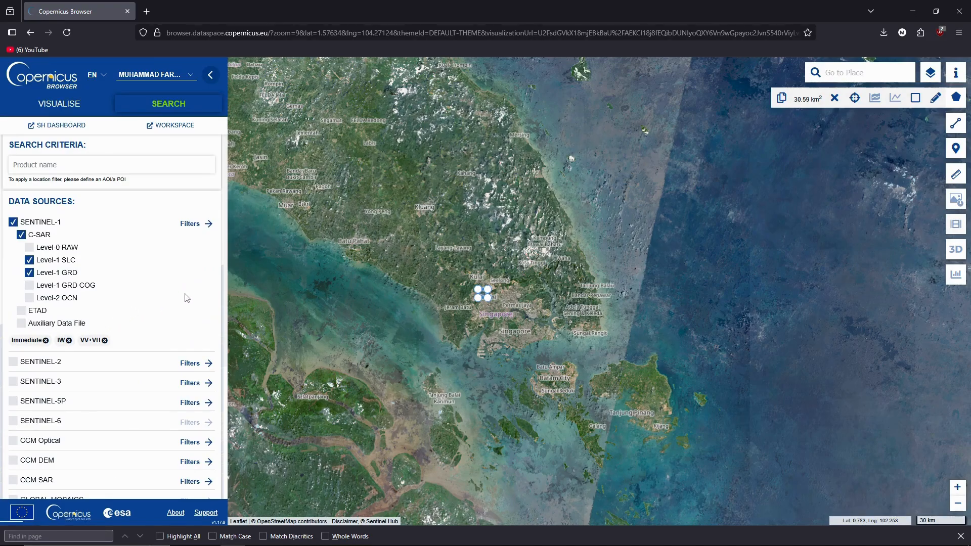
pyautogui.scroll(-4, 187, 298)
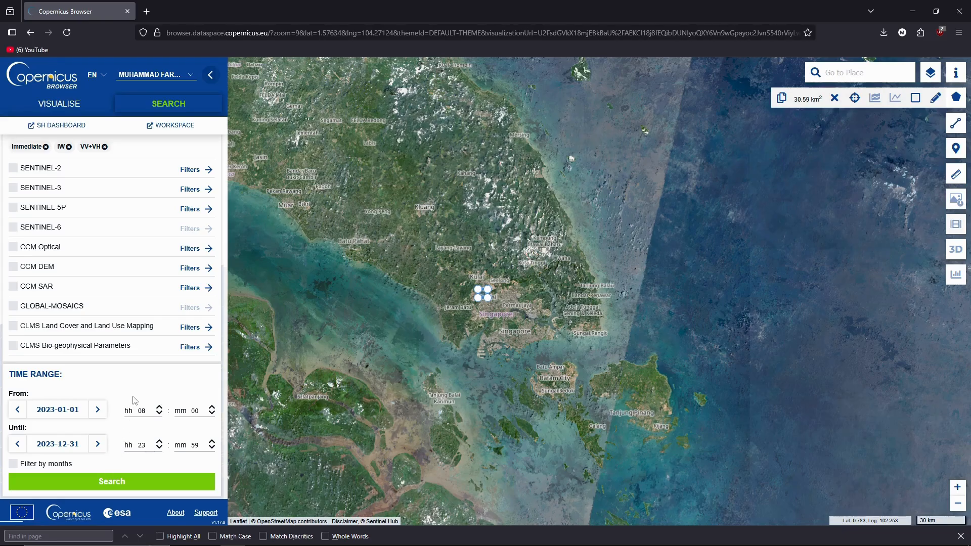
pyautogui.click(133, 482)
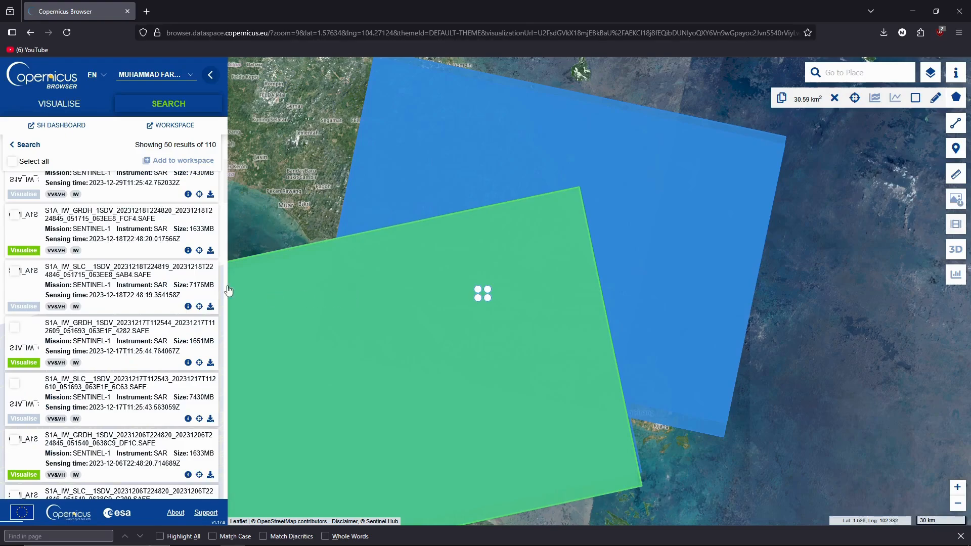
# Step: Scroll to the top of the 110 results and open the 2023-12-30 GRDH product's details
pyautogui.scroll(4, 169, 267)
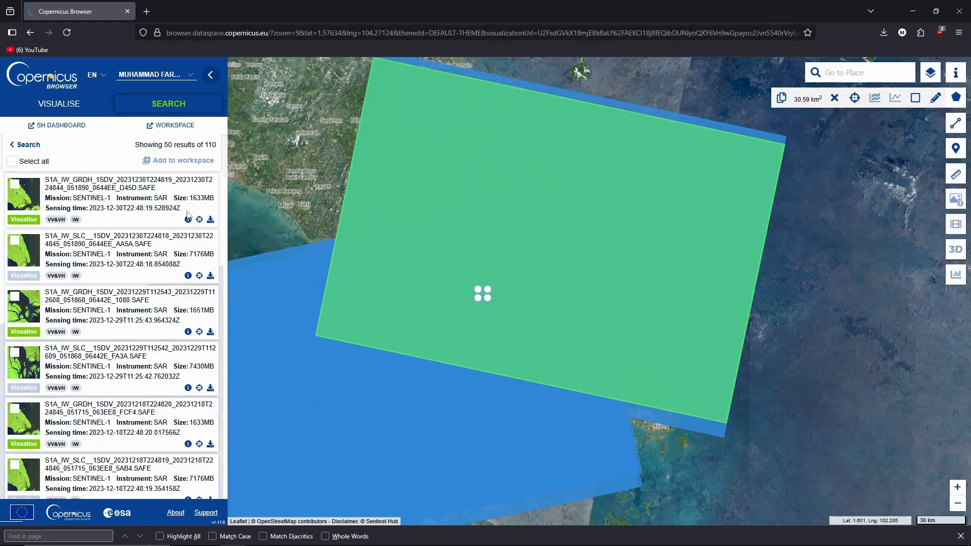
pyautogui.click(188, 220)
# Step: Review the 2023-12-30 GRDH product's attributes, including orbit direction, swath and polarisation
pyautogui.click(597, 238)
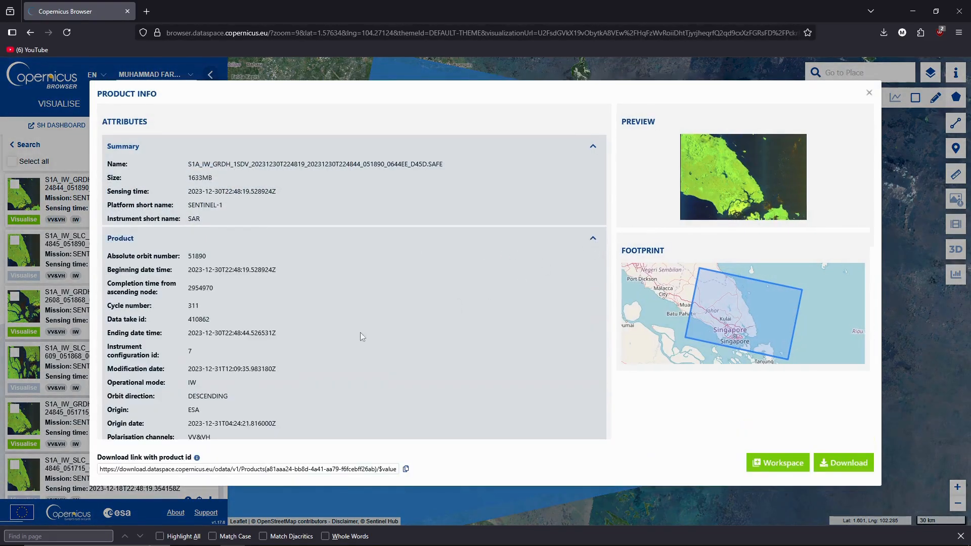
pyautogui.scroll(-3, 295, 270)
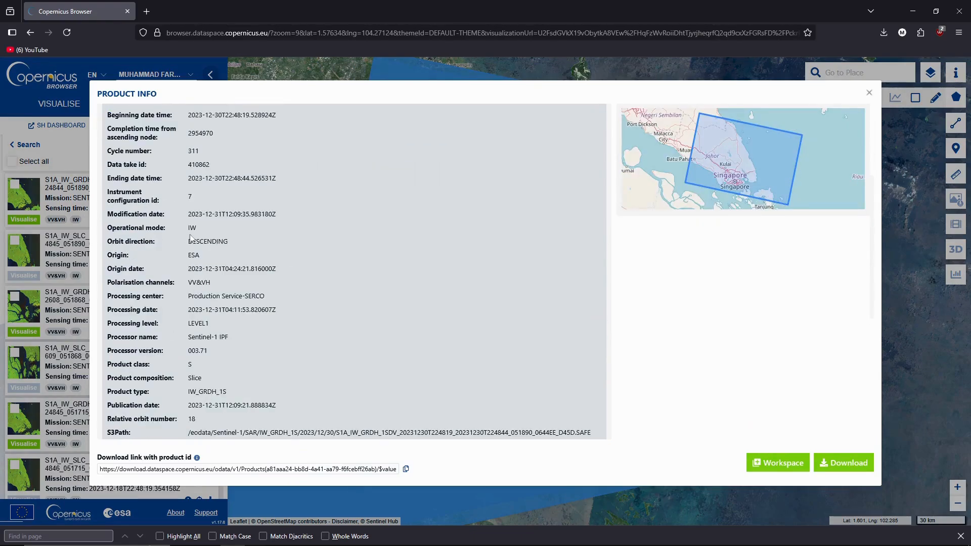
pyautogui.moveTo(197, 242); pyautogui.dragTo(200, 242)
pyautogui.scroll(-1, 217, 351)
pyautogui.scroll(-1, 196, 340)
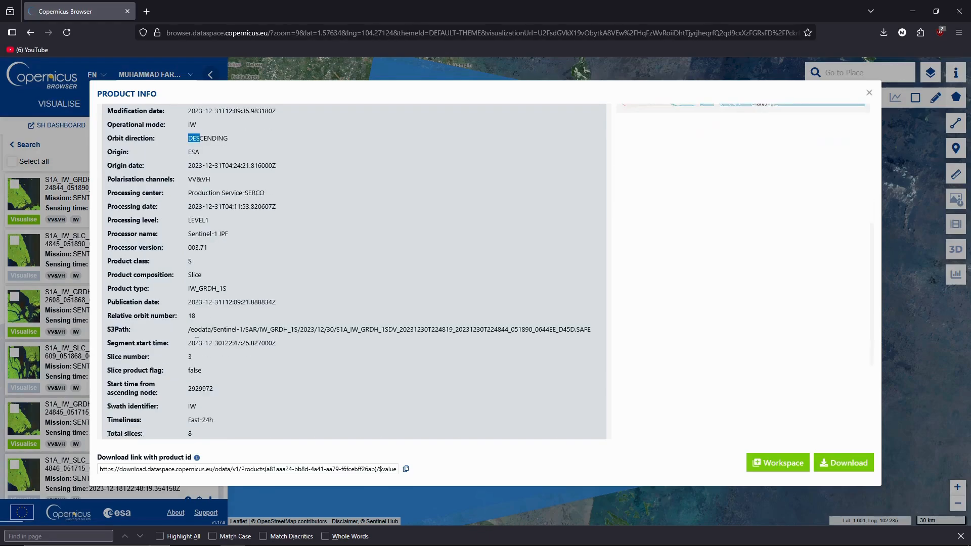
pyautogui.scroll(-1, 199, 376)
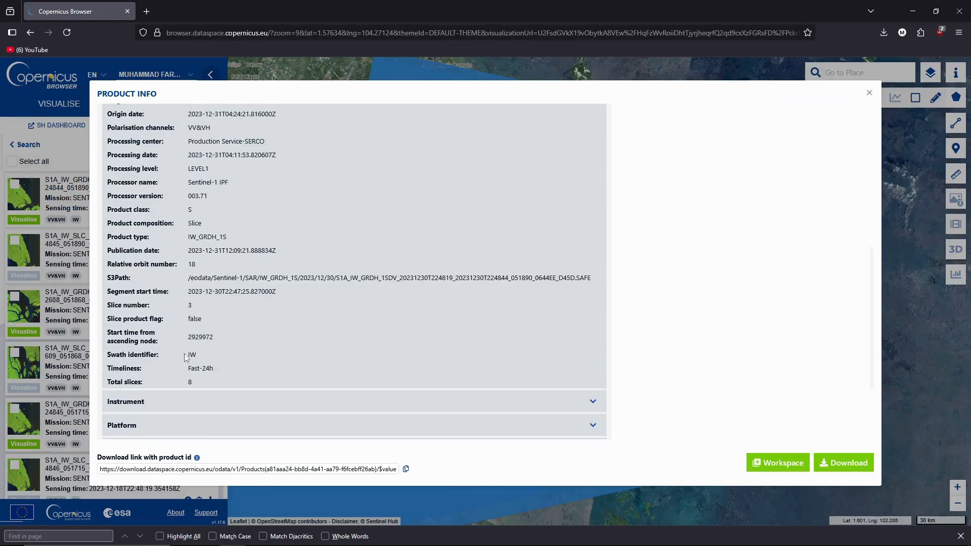
pyautogui.scroll(3, 210, 351)
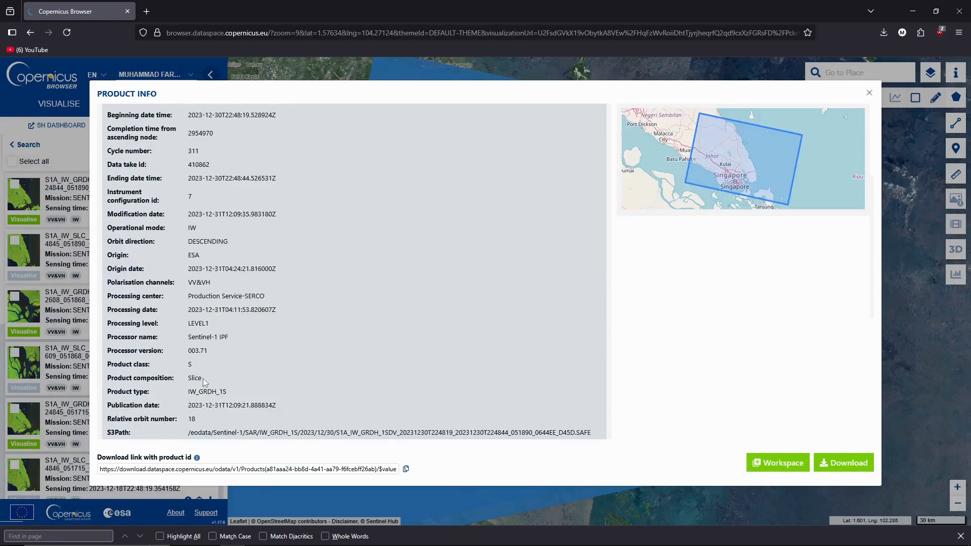
pyautogui.scroll(-1, 204, 383)
pyautogui.scroll(-1, 215, 384)
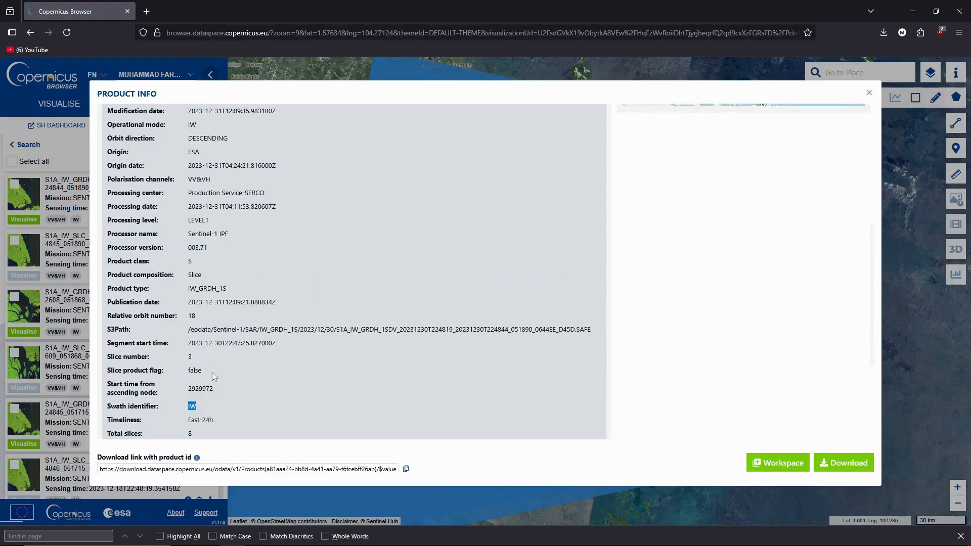
pyautogui.click(169, 317)
pyautogui.scroll(3, 196, 309)
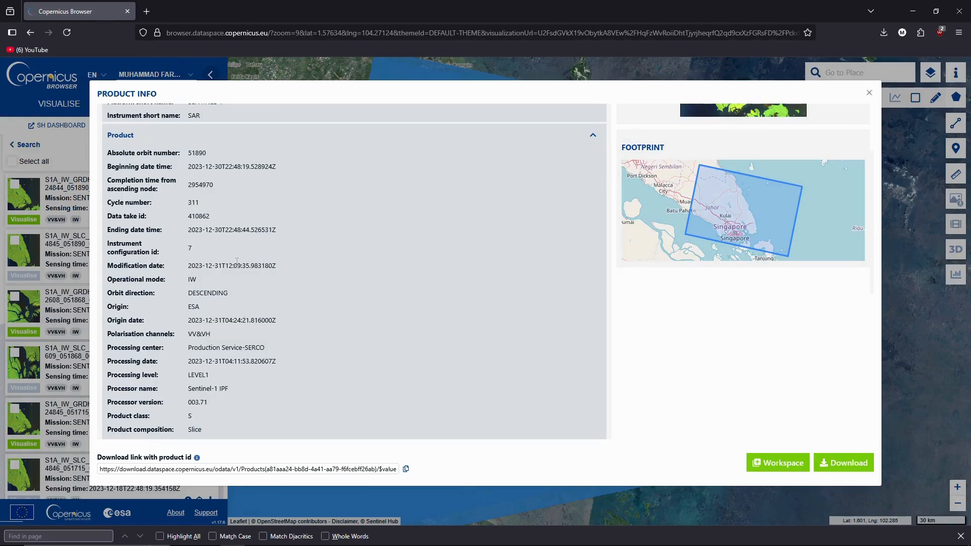
pyautogui.moveTo(136, 335); pyautogui.dragTo(209, 336)
pyautogui.click(204, 335)
# Step: Confirm the DESCENDING orbit direction and download the 2023-12-30 GRDH product (1633 MB)
pyautogui.scroll(2, 204, 334)
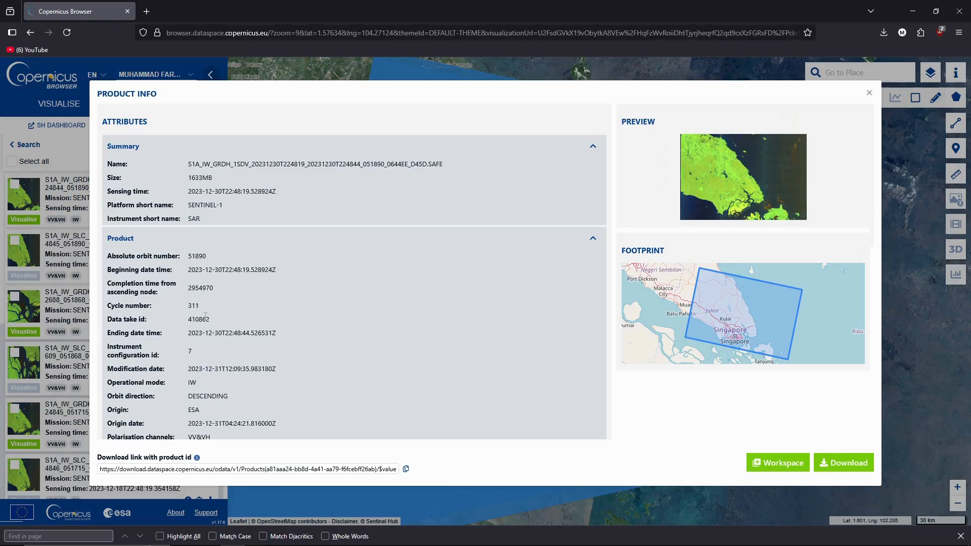
pyautogui.scroll(-3, 205, 311)
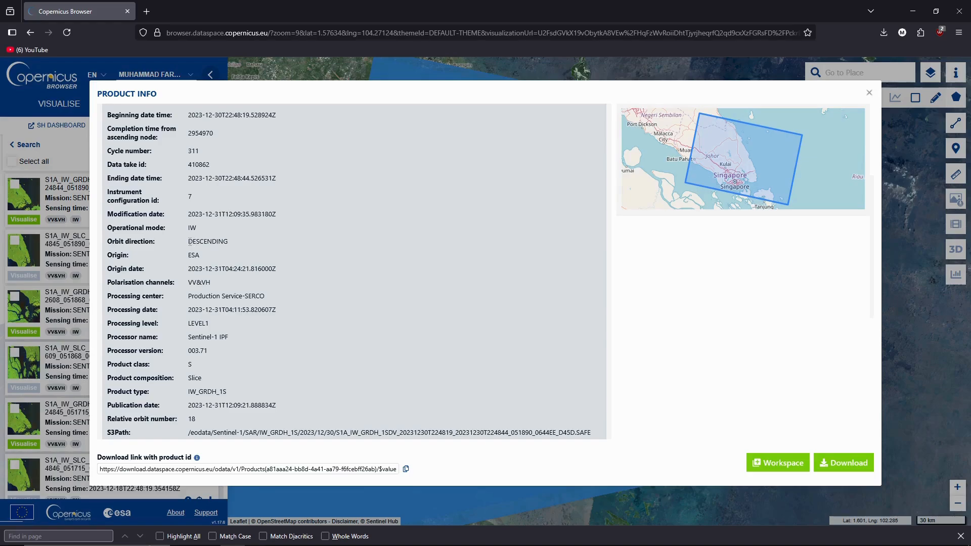
pyautogui.moveTo(189, 242); pyautogui.dragTo(216, 243)
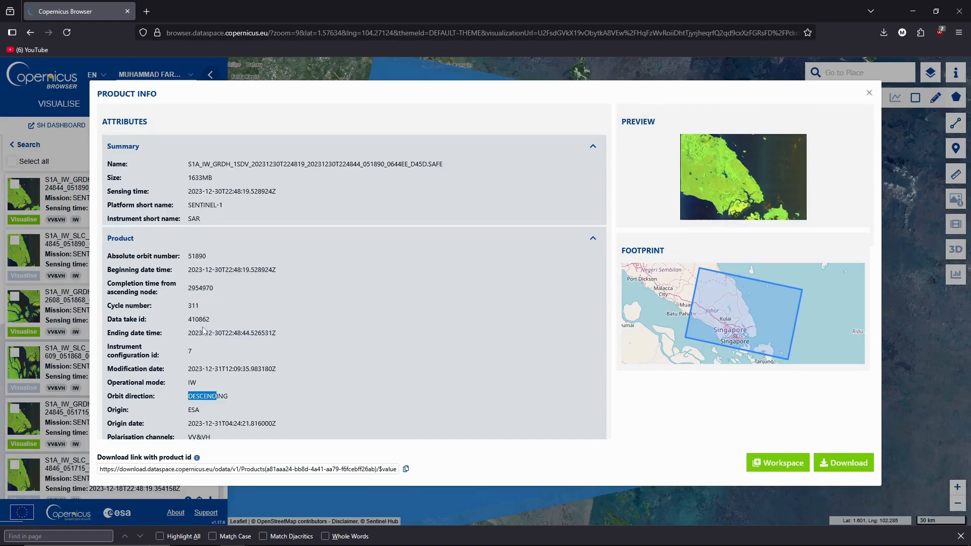
pyautogui.scroll(-3, 202, 330)
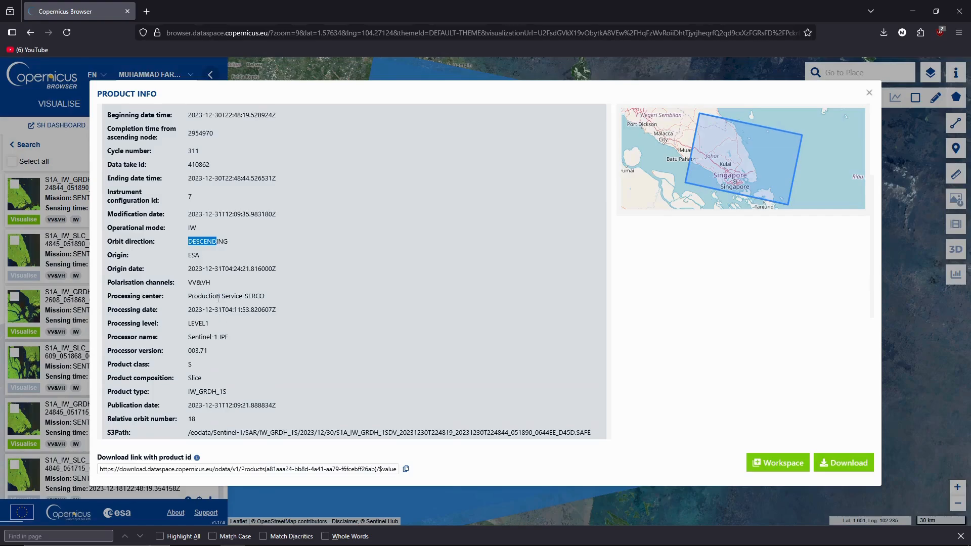
pyautogui.click(218, 349)
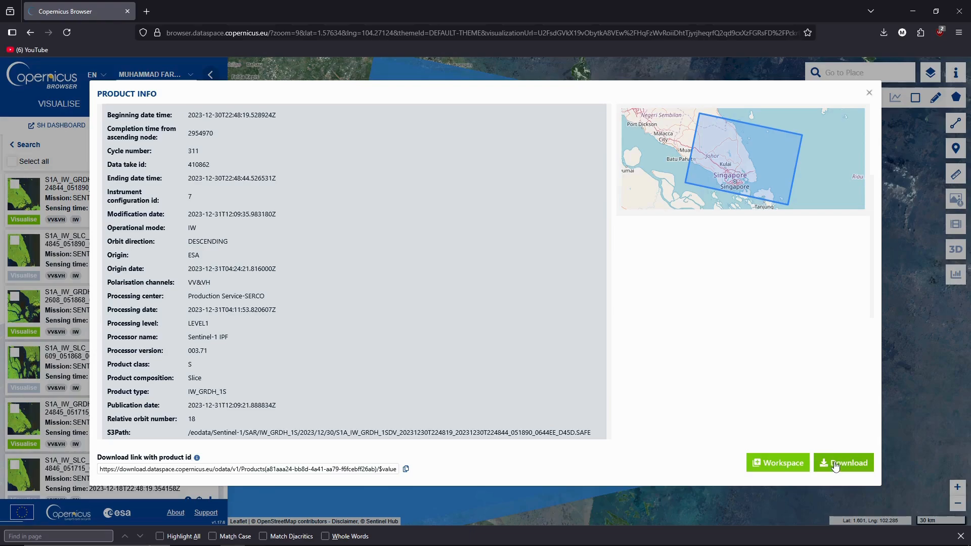
pyautogui.scroll(3, 558, 390)
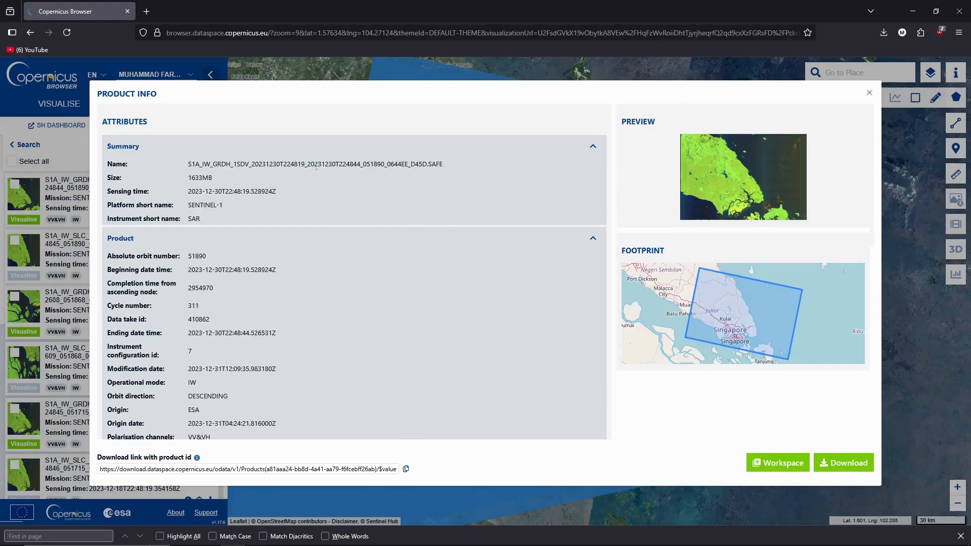
pyautogui.click(836, 461)
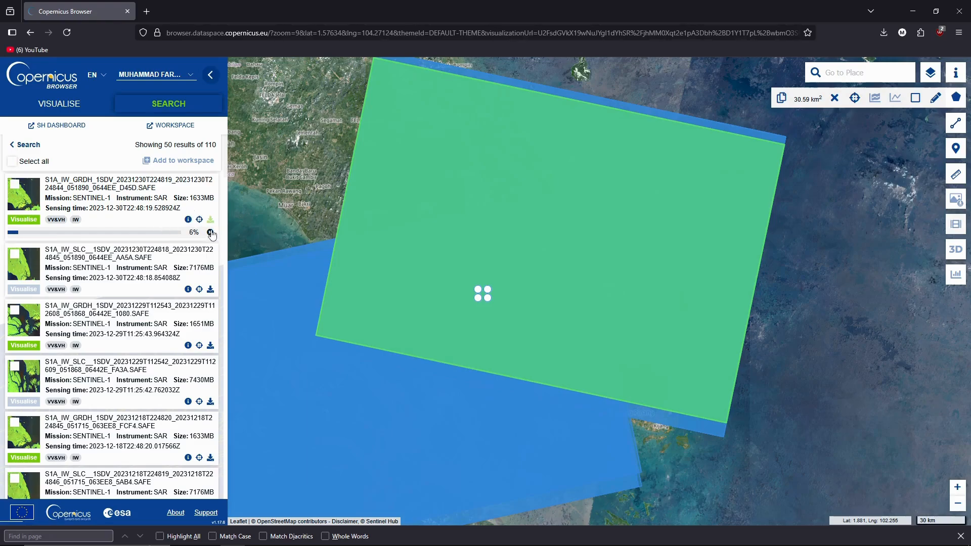
# Step: Cancel the GRDH download and expand the 2023-12-30 SLC product's attributes
pyautogui.click(210, 232)
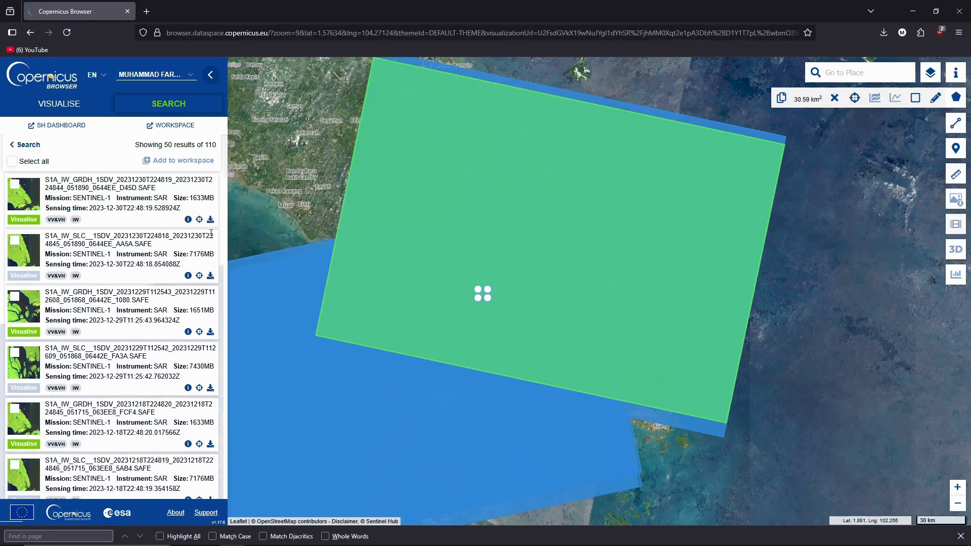
pyautogui.click(188, 276)
pyautogui.click(596, 239)
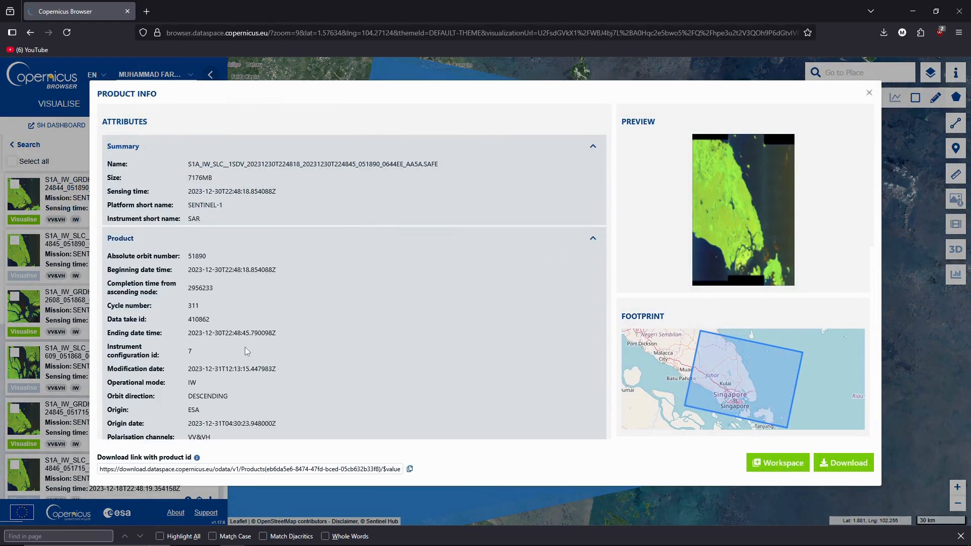
# Step: Review the SLC product attributes and download the IW SLC product ending AA5A
pyautogui.scroll(-5, 245, 347)
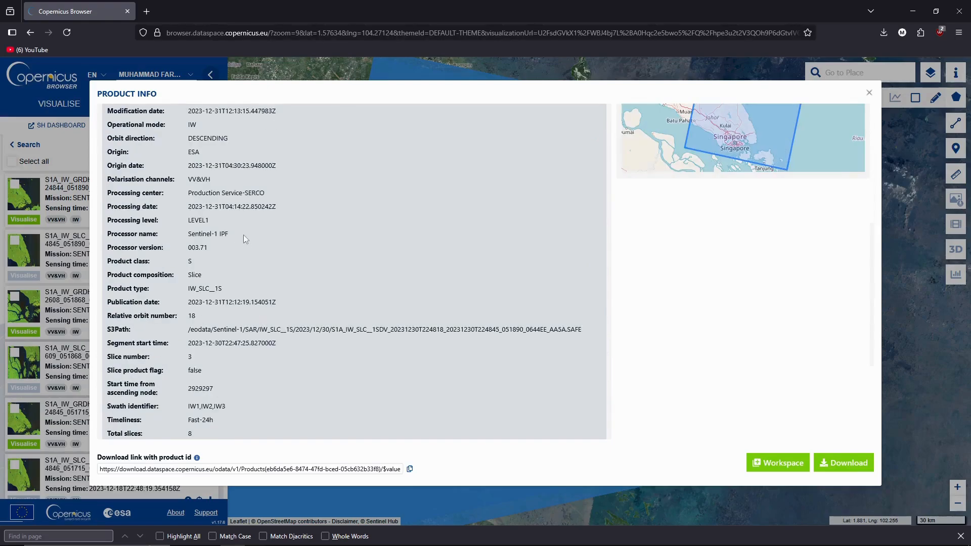
pyautogui.scroll(-1, 221, 359)
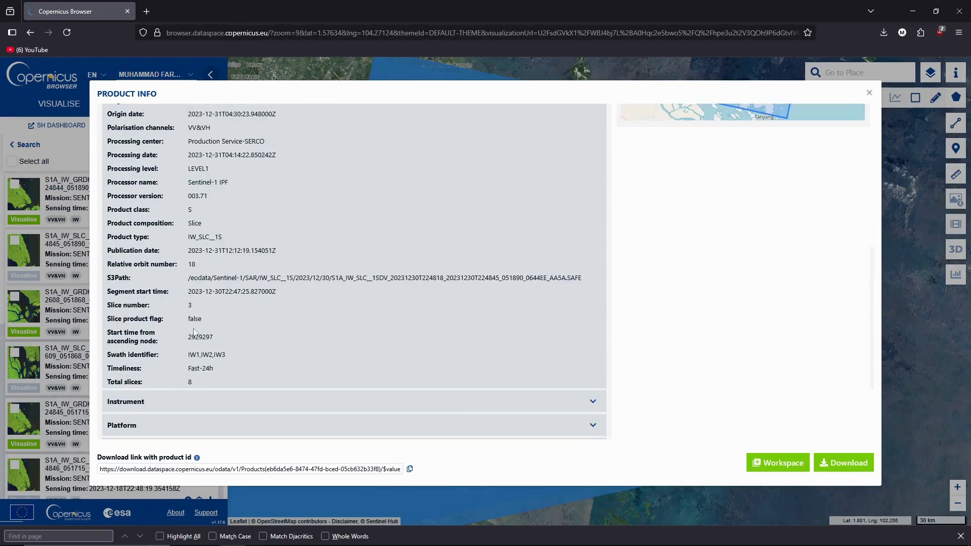
pyautogui.scroll(3, 201, 273)
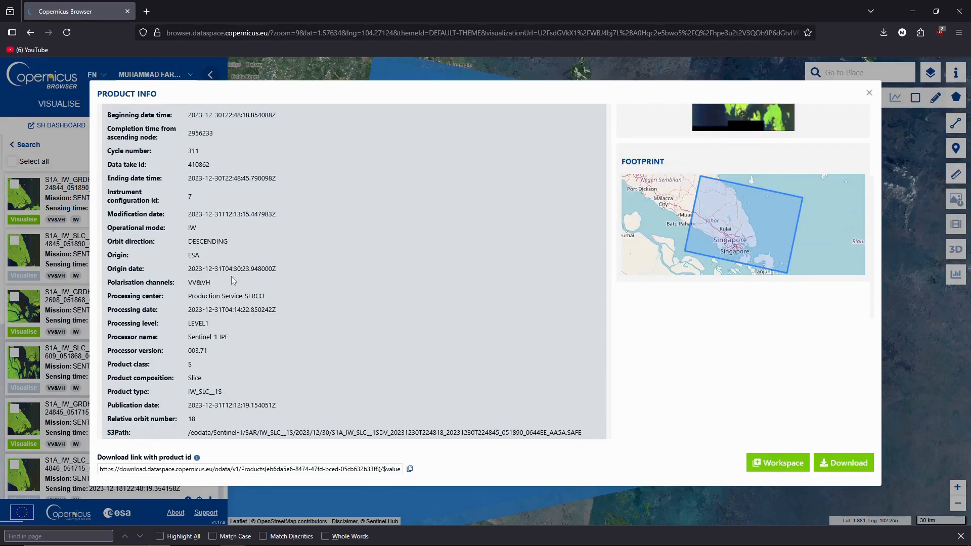
pyautogui.scroll(3, 292, 301)
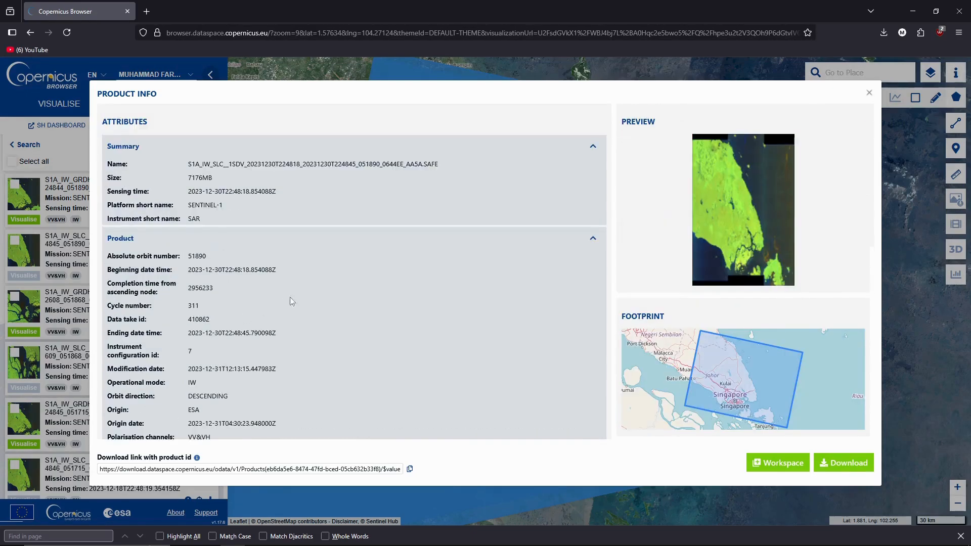
pyautogui.scroll(-8, 381, 352)
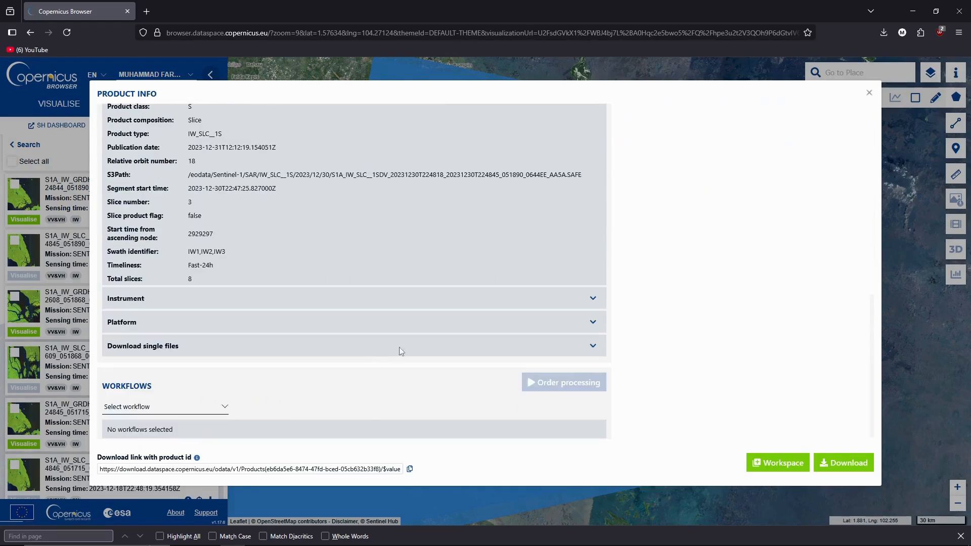
pyautogui.scroll(1, 438, 338)
pyautogui.scroll(5, 445, 345)
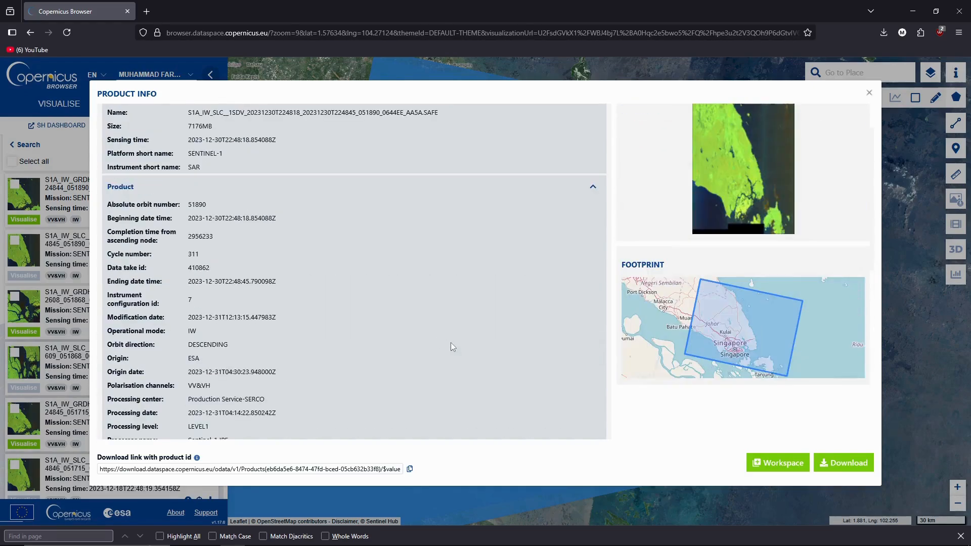
pyautogui.click(844, 461)
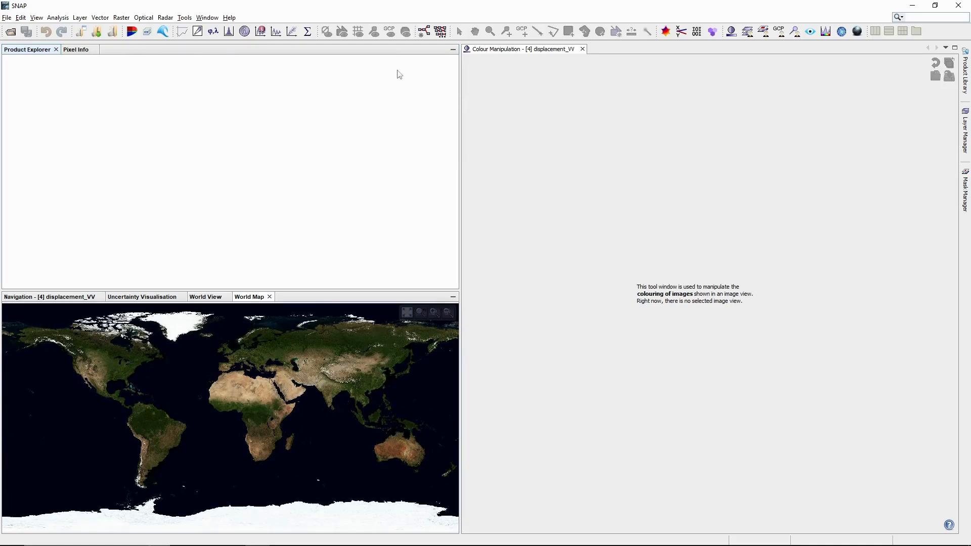
# Step: Switch to SNAP's main window and open the Tools menu
pyautogui.click(185, 18)
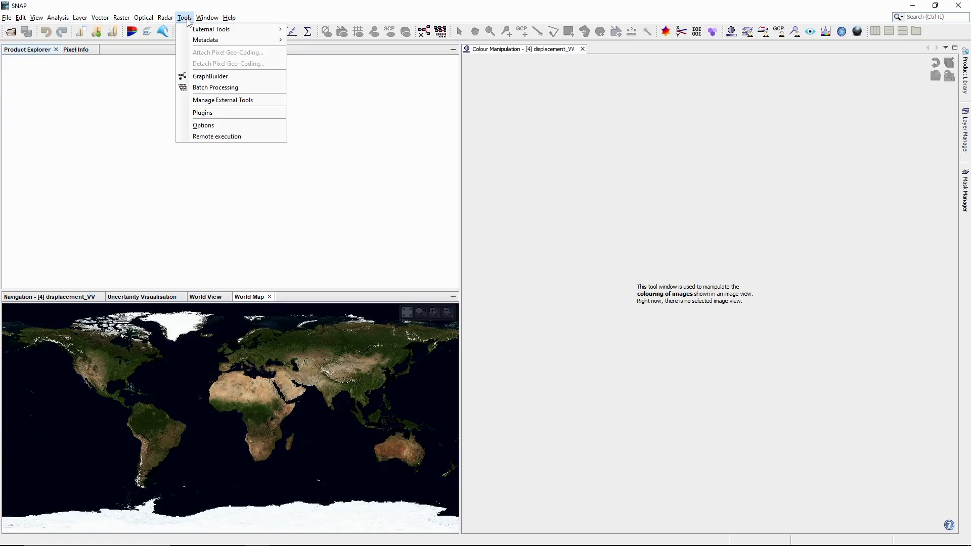
pyautogui.click(212, 118)
pyautogui.click(314, 160)
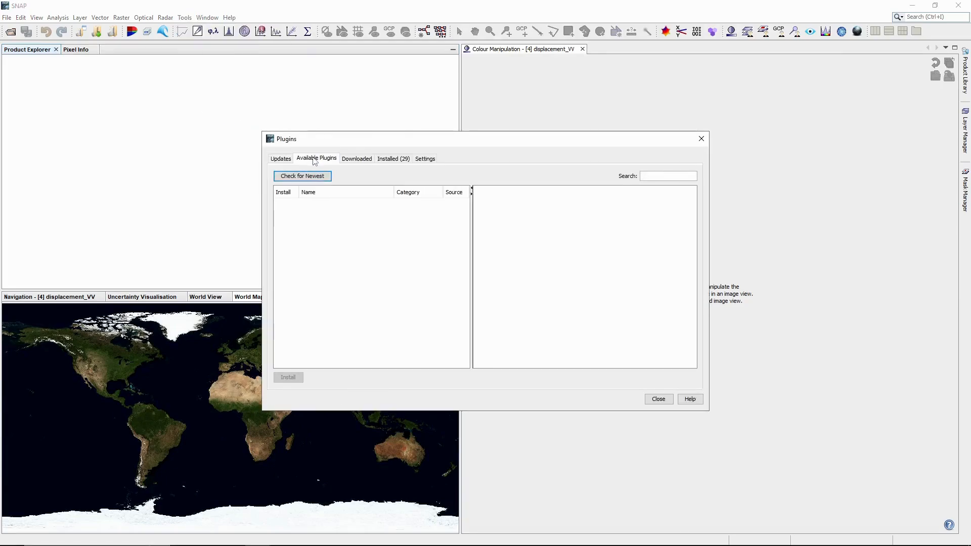
pyautogui.moveTo(444, 140); pyautogui.dragTo(413, 76)
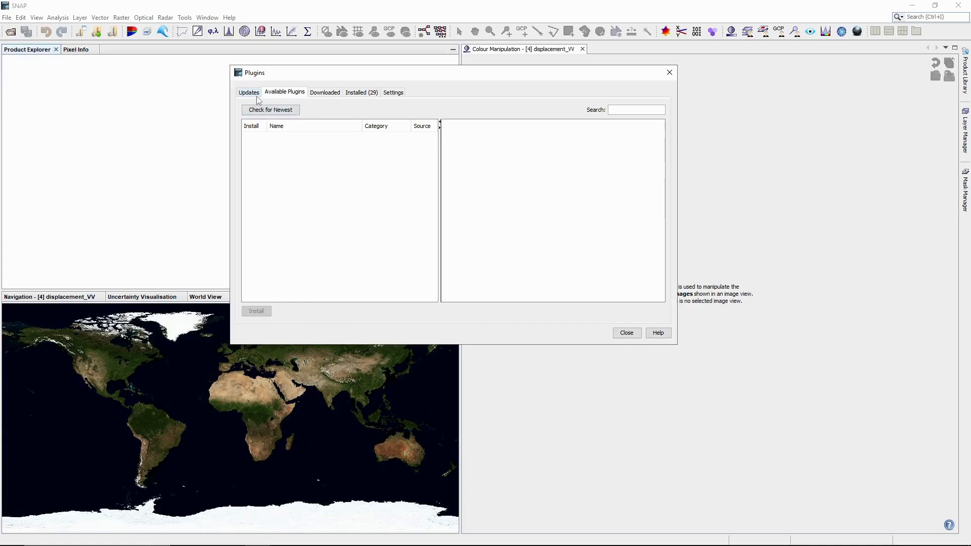
pyautogui.click(627, 332)
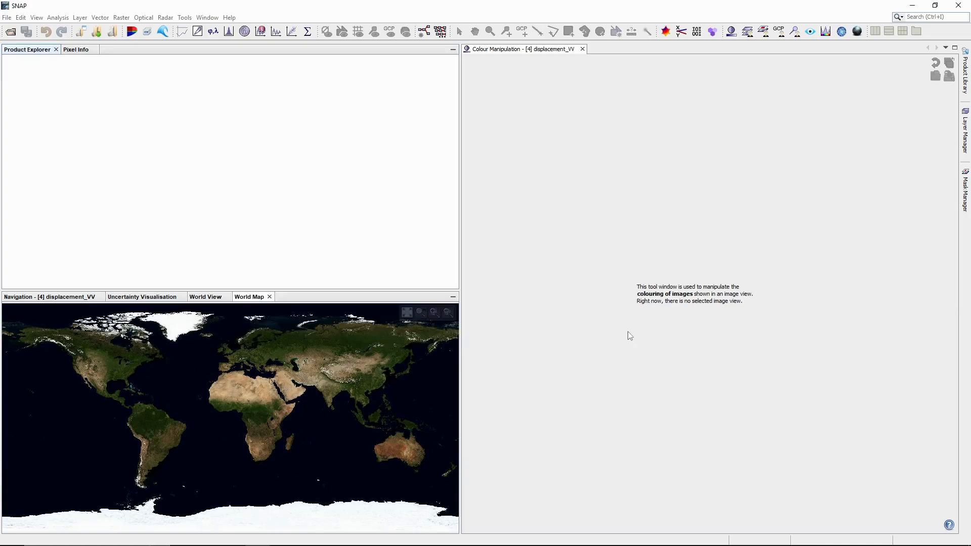
# Step: Open Manage External Tools and select the Snaphu-unwrapping adapter
pyautogui.click(167, 18)
pyautogui.moveTo(185, 22)
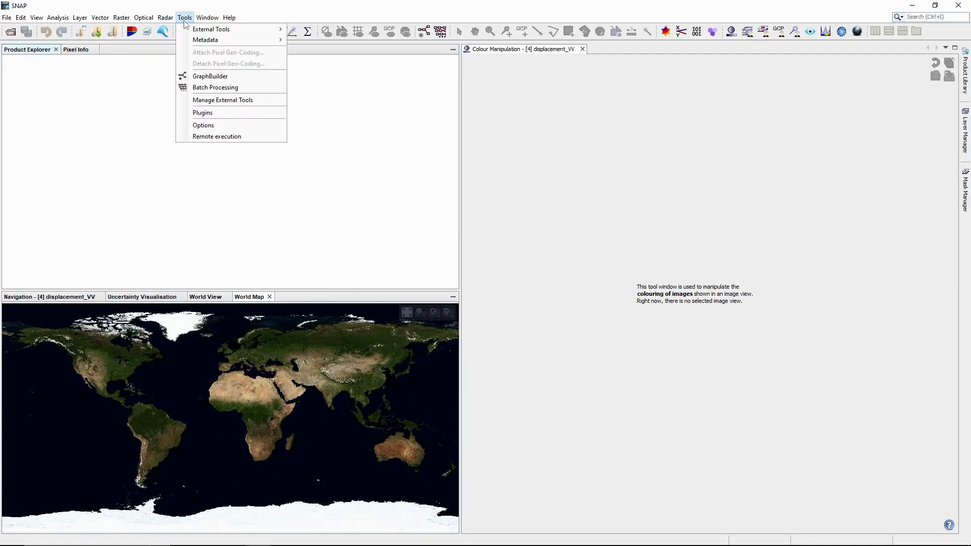
pyautogui.click(225, 100)
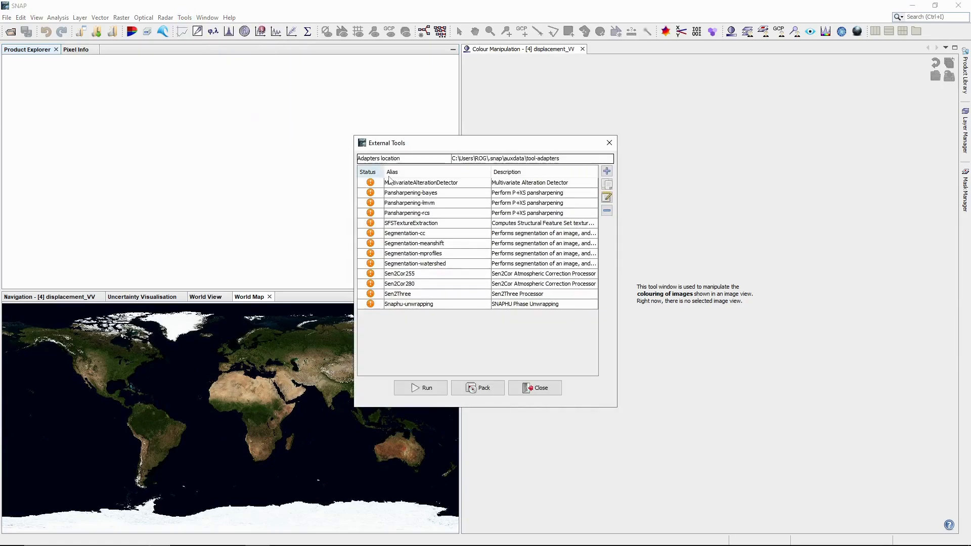
pyautogui.click(375, 306)
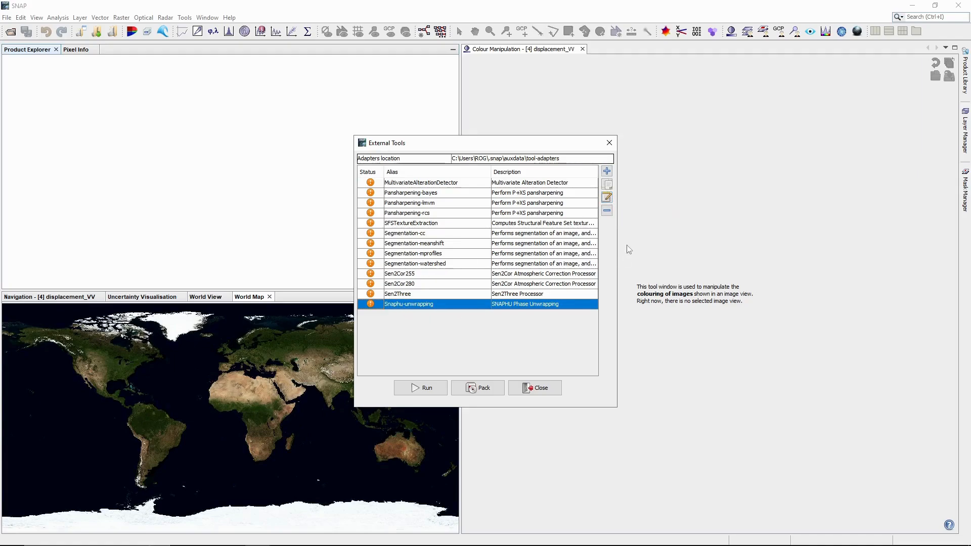
# Step: Edit Snaphu-unwrapping to show its bundled snaphu-v2.0.4_win64.zip targeting $USERPROFILE/.snap/auxdata
pyautogui.click(606, 198)
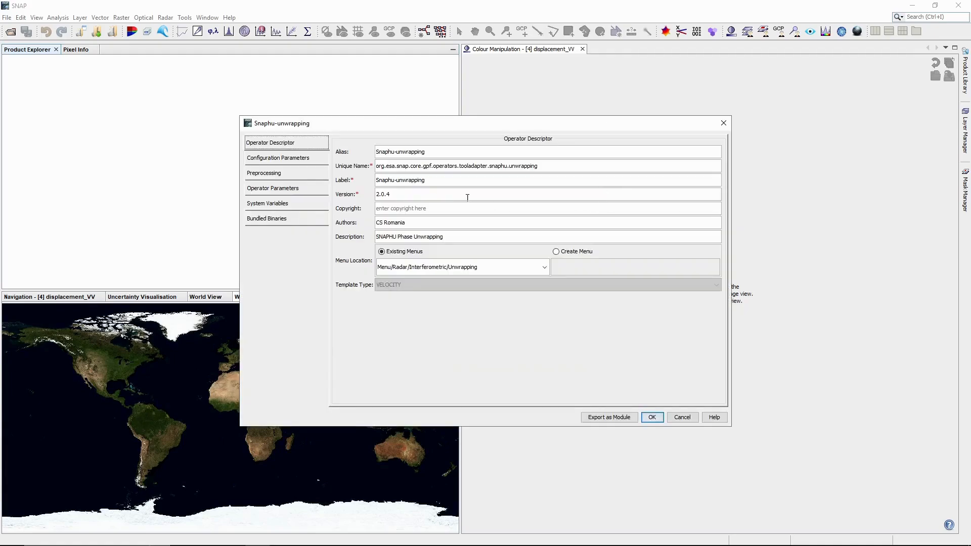
pyautogui.click(284, 221)
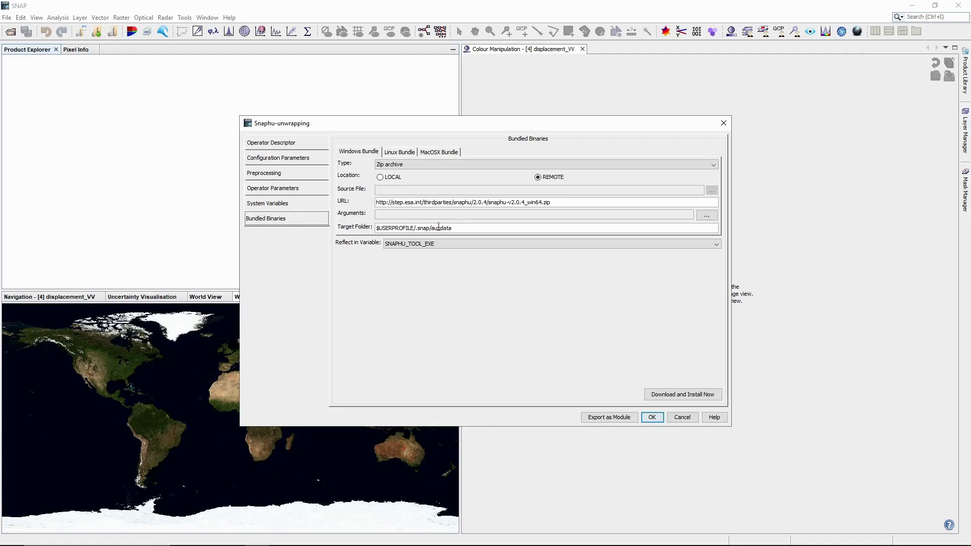
pyautogui.click(295, 203)
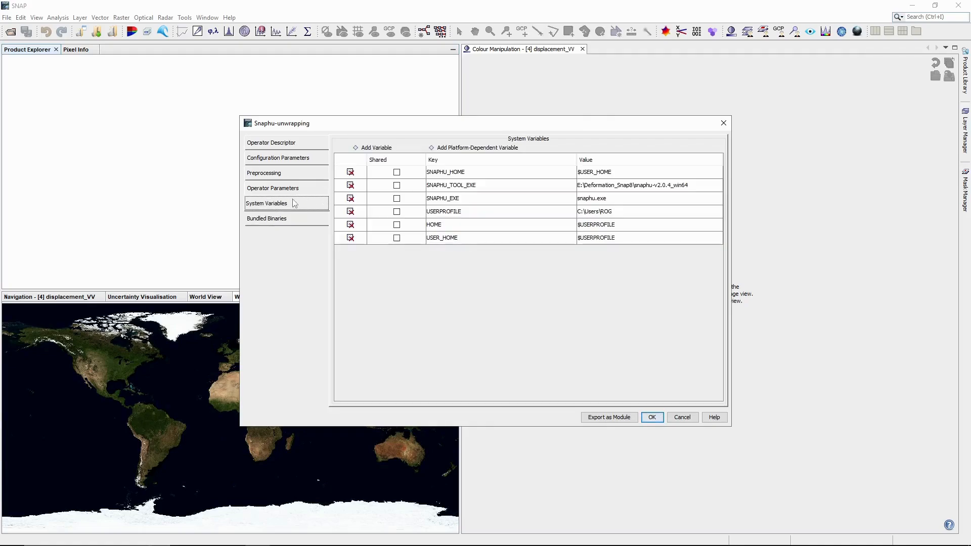
pyautogui.click(293, 218)
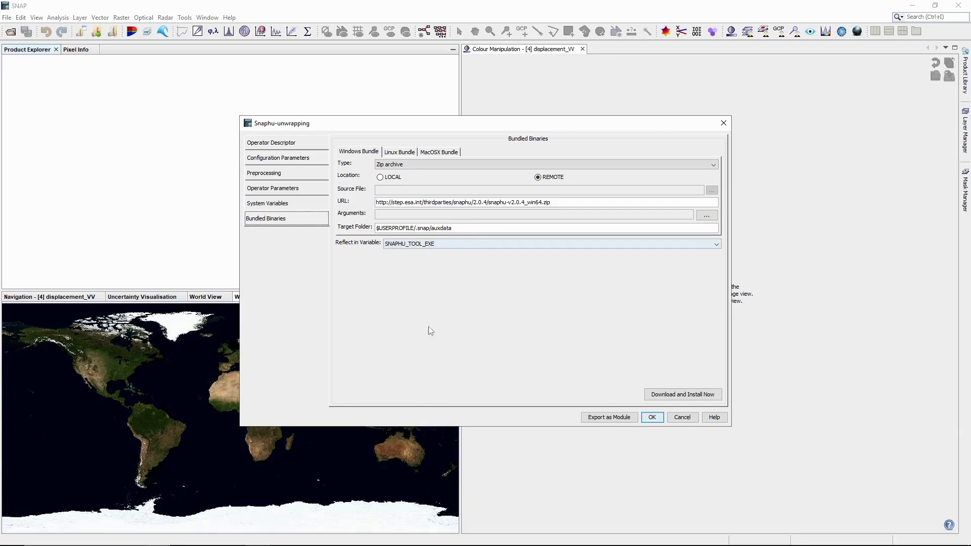
# Step: Create a new folder named SNAPHU inside E:\Tutorial DEM SNAP
pyautogui.moveTo(290, 545)
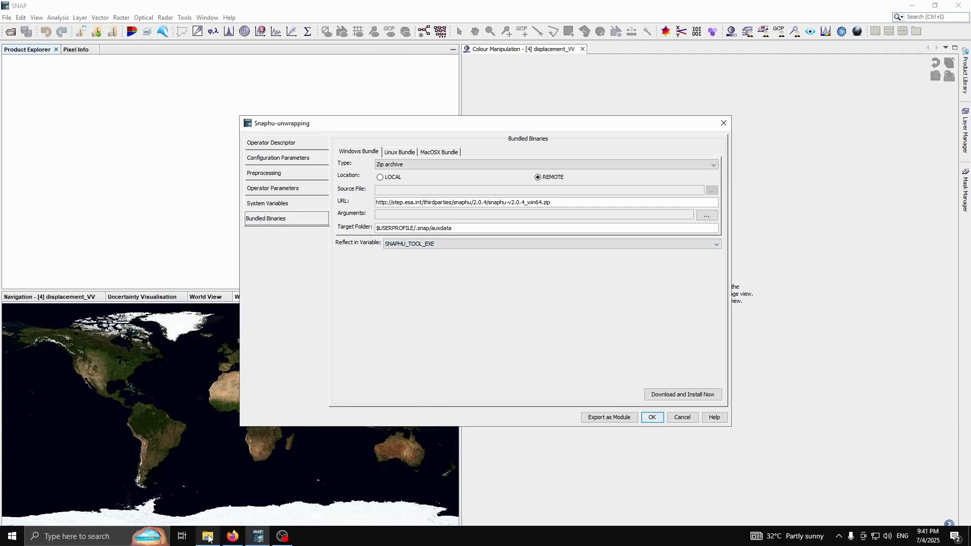
pyautogui.click(239, 463)
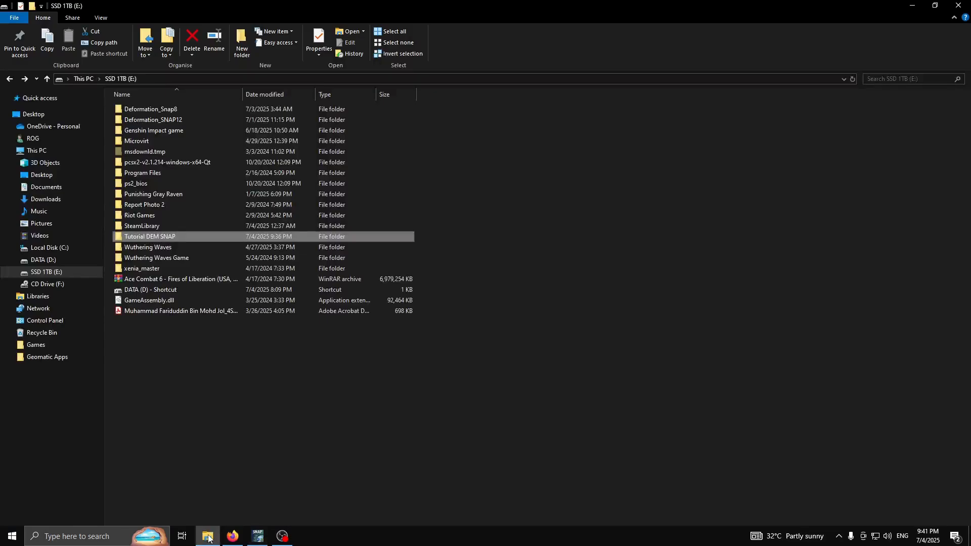
pyautogui.doubleClick(148, 237)
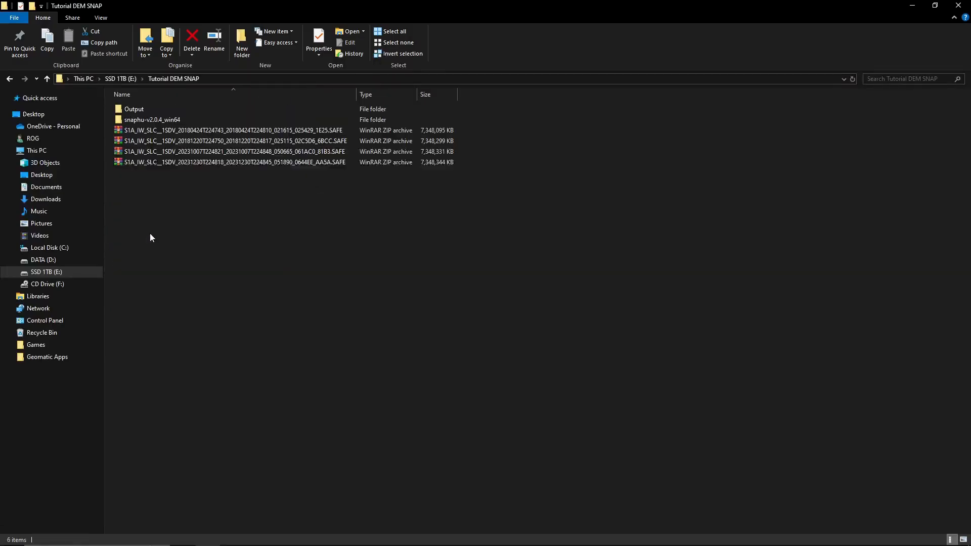
pyautogui.rightClick(170, 201)
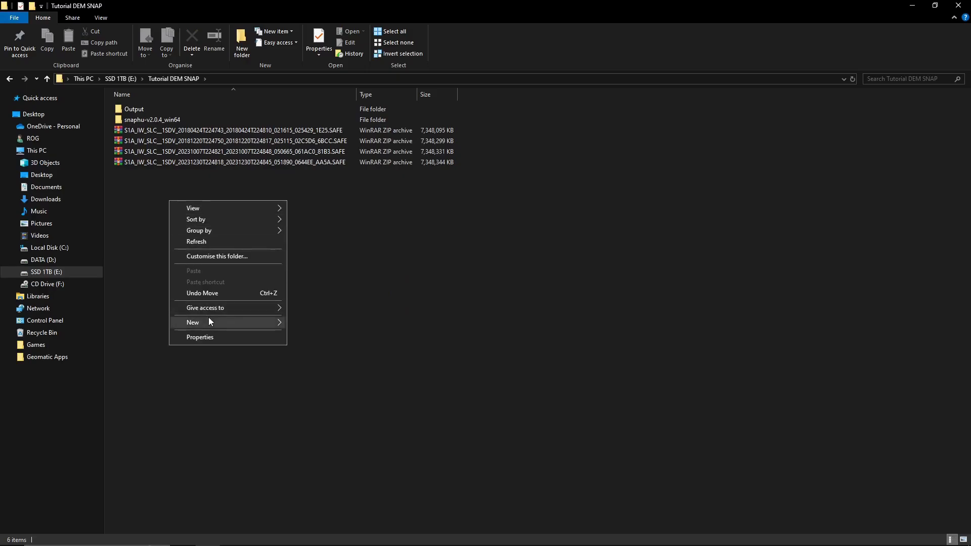
pyautogui.moveTo(209, 318)
pyautogui.click(324, 324)
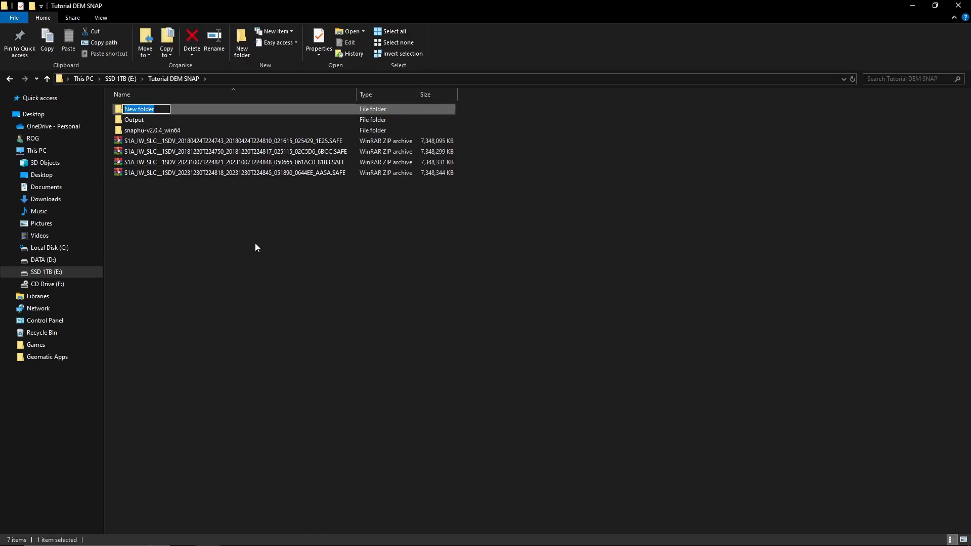
pyautogui.write('s')
pyautogui.write('SNAPHU')
pyautogui.press('Return')
# Step: Copy the SNAPHU folder's full path and select SNAP's existing target folder value
pyautogui.doubleClick(174, 120)
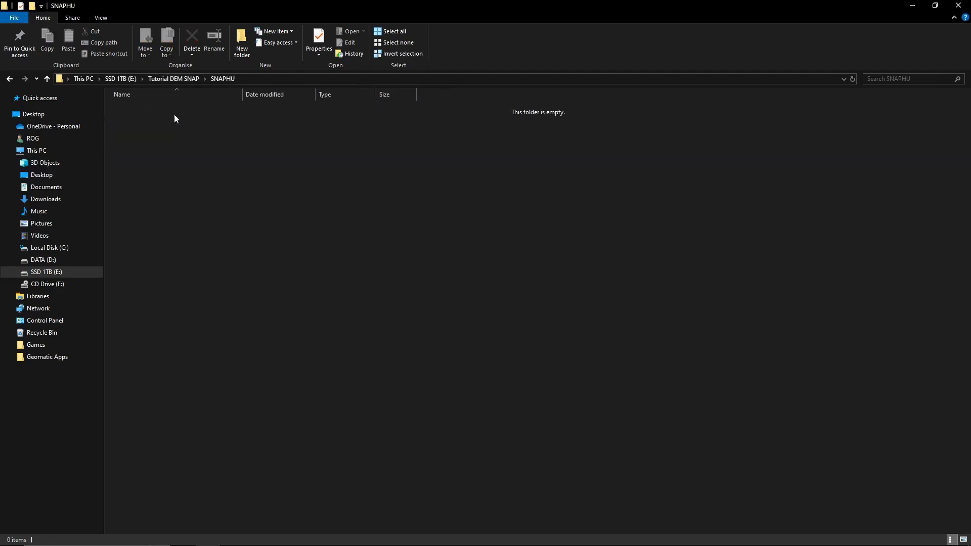
pyautogui.click(241, 79)
pyautogui.hotkey('ctrl', 'c')
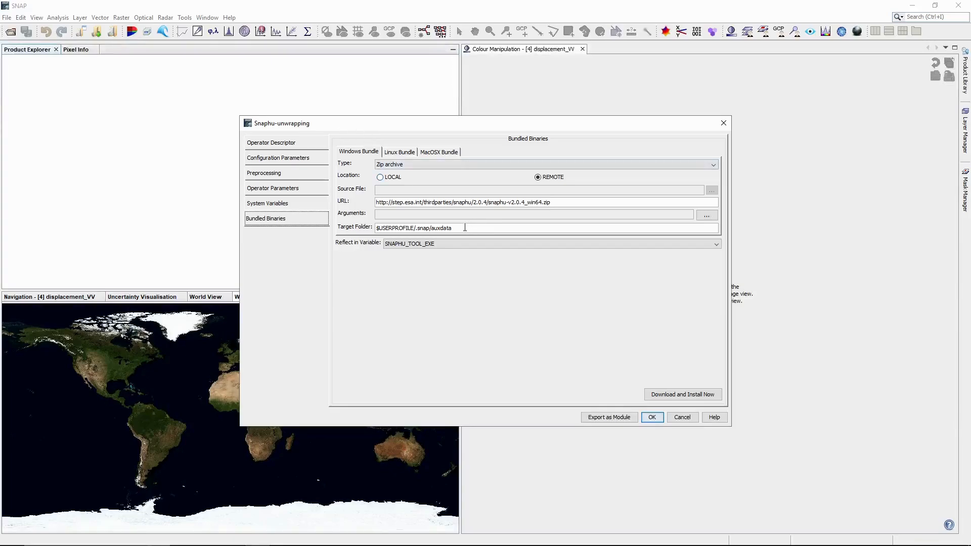
pyautogui.moveTo(379, 228); pyautogui.dragTo(452, 228)
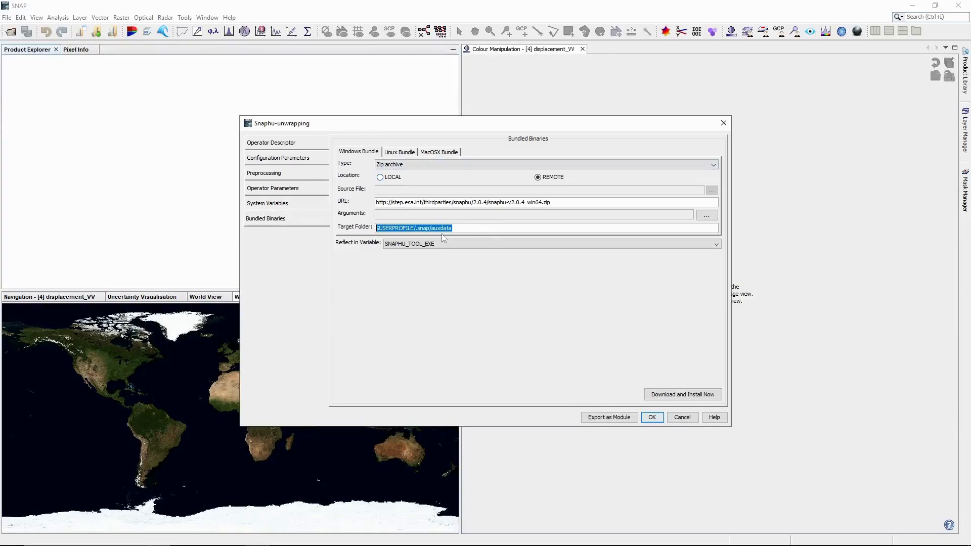
# Step: Set the target folder to the SNAPHU path, install SNAPHU there, and confirm the settings
pyautogui.hotkey('ctrl', 'v')
pyautogui.click(684, 395)
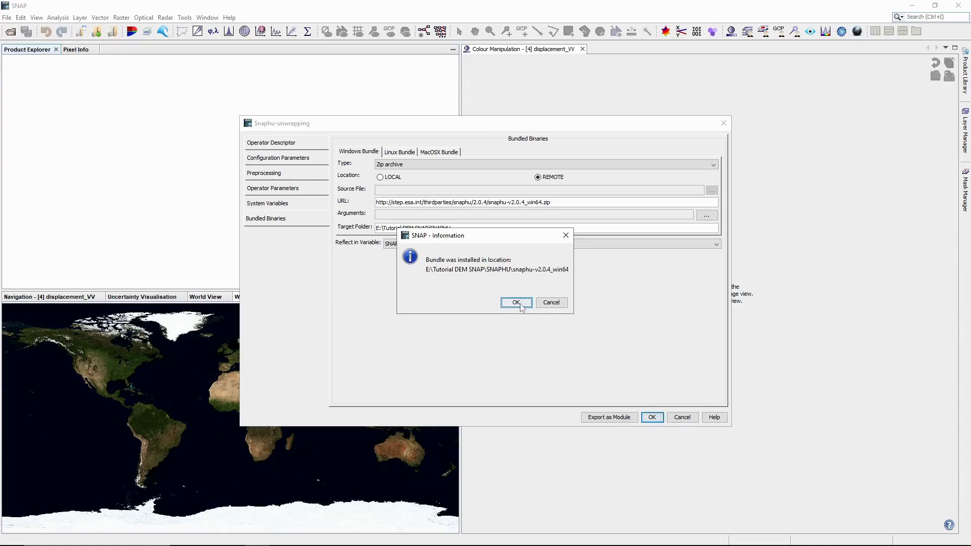
pyautogui.press('Return')
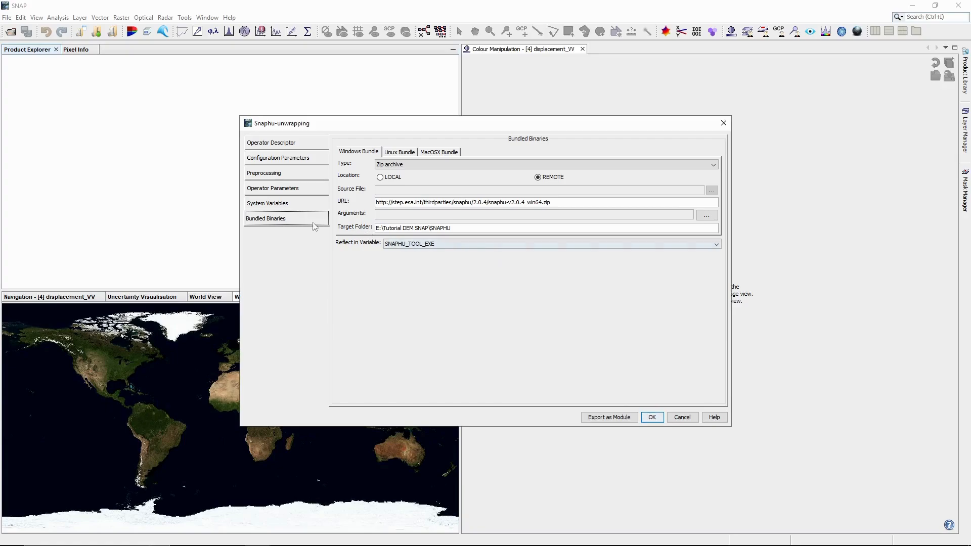
pyautogui.click(652, 417)
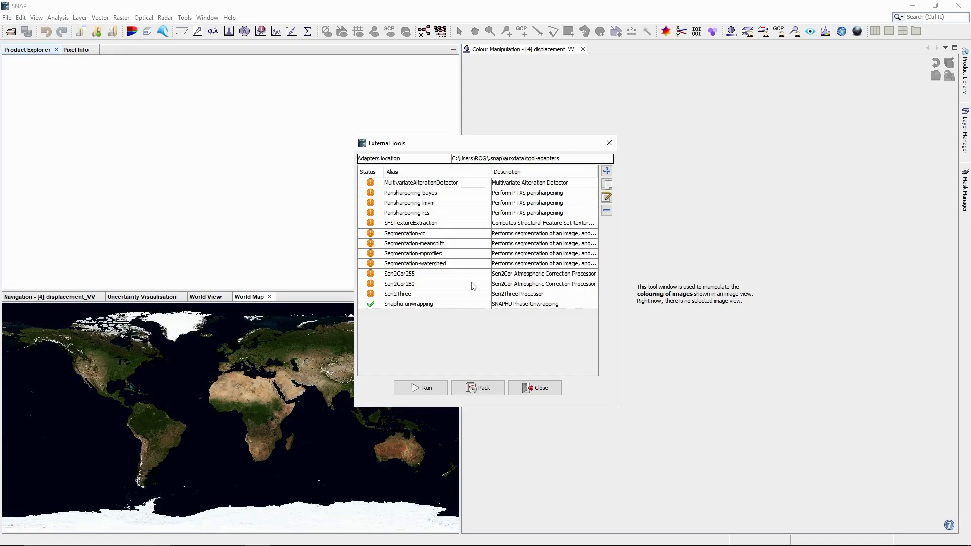
# Step: Close External Tools and browse Open Product to E:\Tutorial DEM SNAP
pyautogui.click(610, 143)
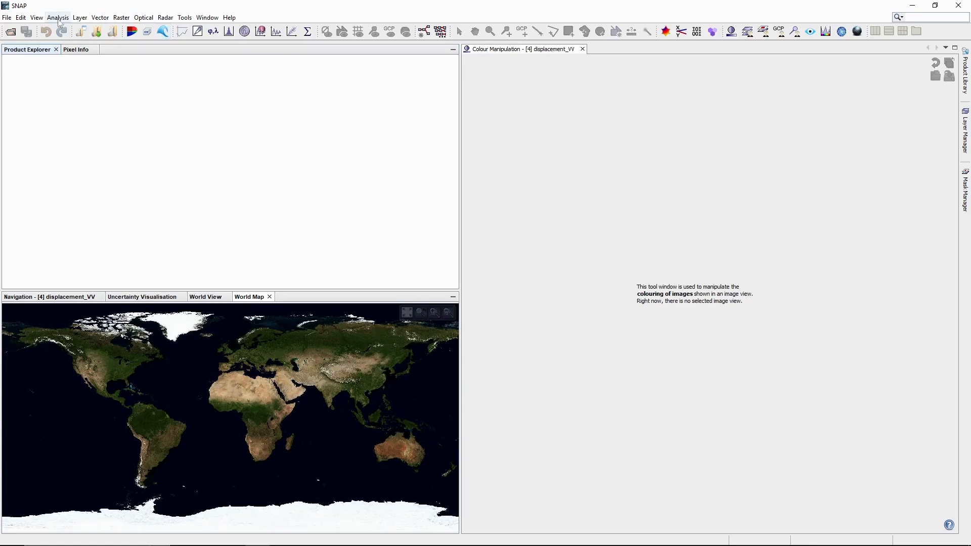
pyautogui.click(11, 19)
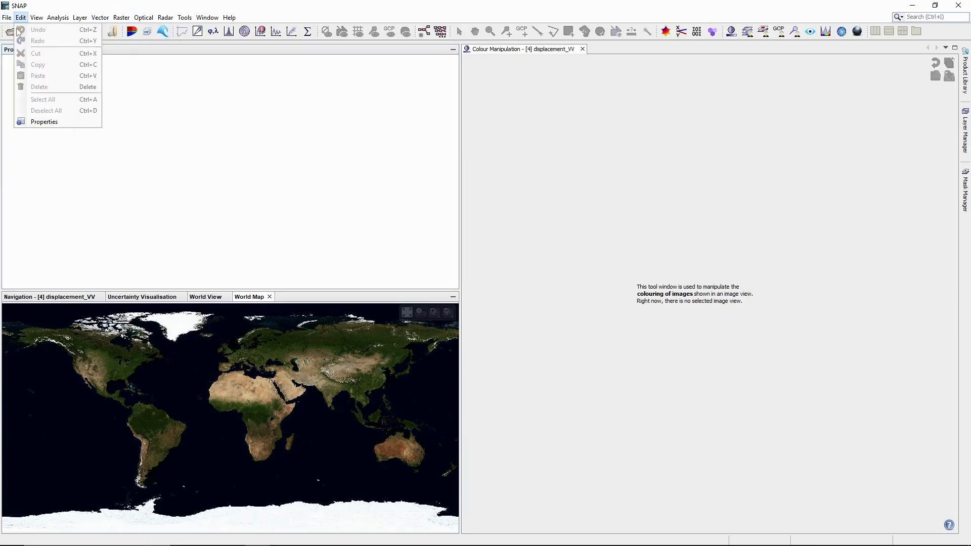
pyautogui.click(37, 30)
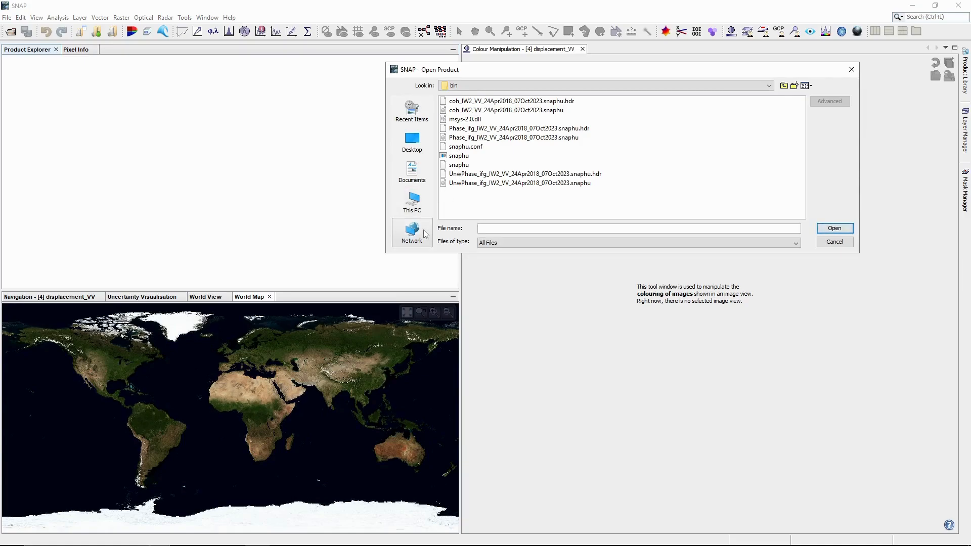
pyautogui.click(411, 201)
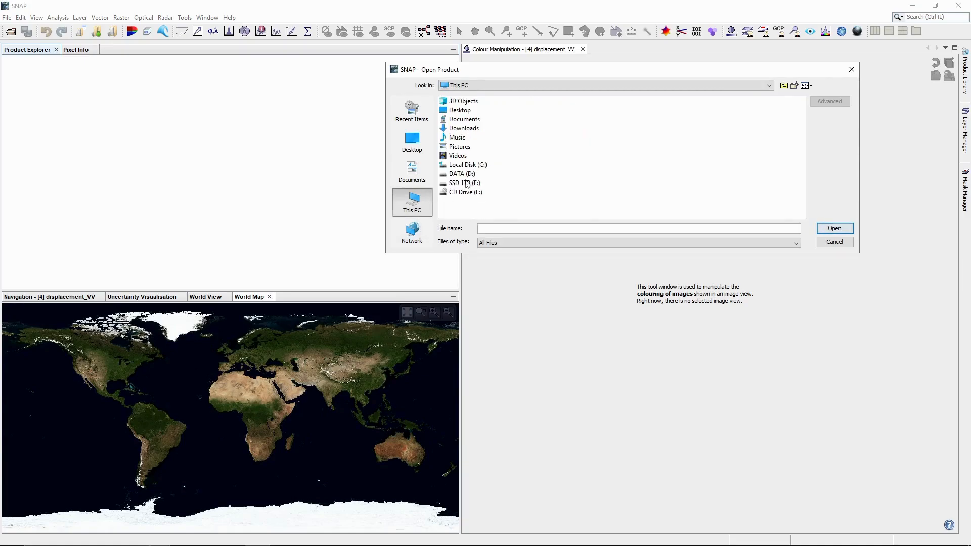
pyautogui.doubleClick(462, 183)
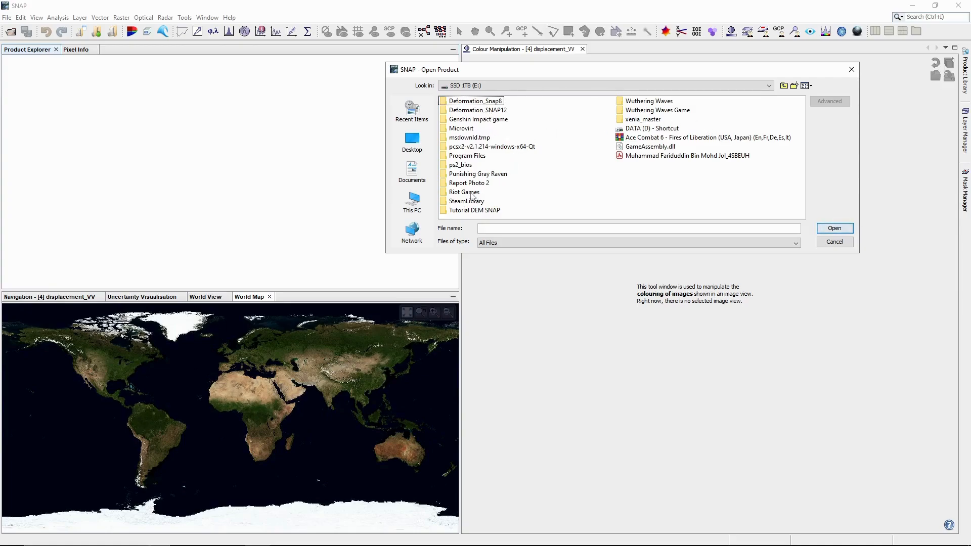
pyautogui.doubleClick(475, 209)
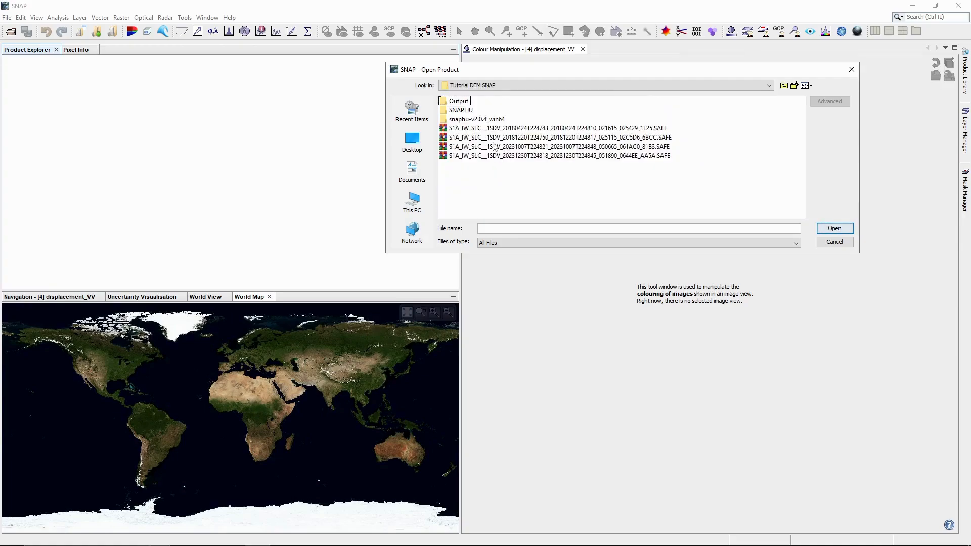
# Step: Open the four .SAFE products: 2018-04-24, 2018-12-20, 2023-10-07 and 2023-12-30
pyautogui.click(499, 130)
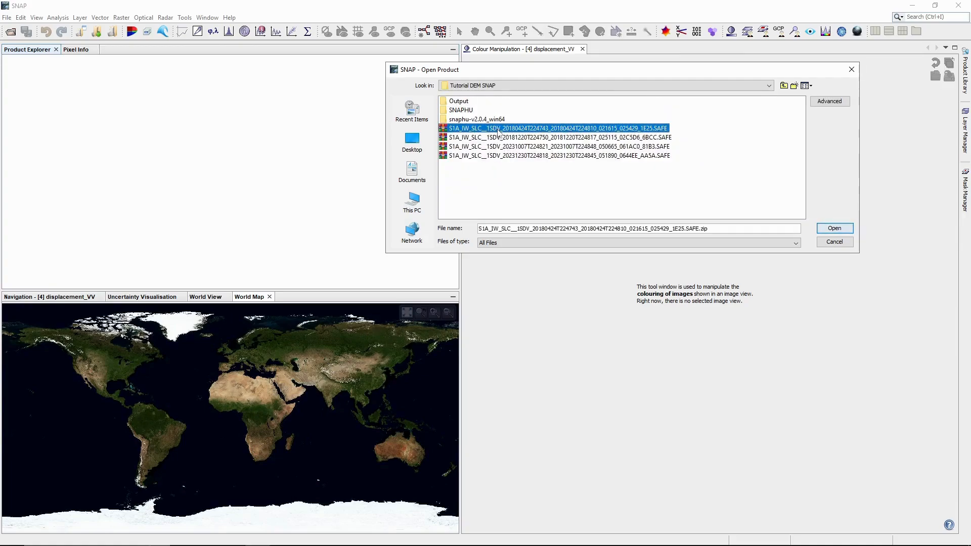
pyautogui.keyDown('ctrl'); pyautogui.click(511, 155); pyautogui.keyUp('ctrl')
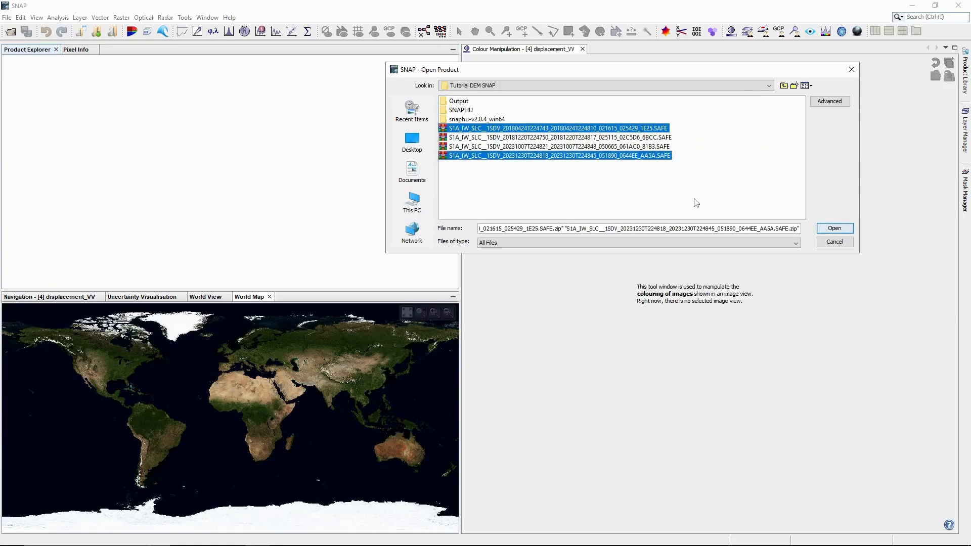
pyautogui.click(589, 177)
pyautogui.click(569, 129)
pyautogui.keyDown('shift'); pyautogui.click(569, 156); pyautogui.keyUp('shift')
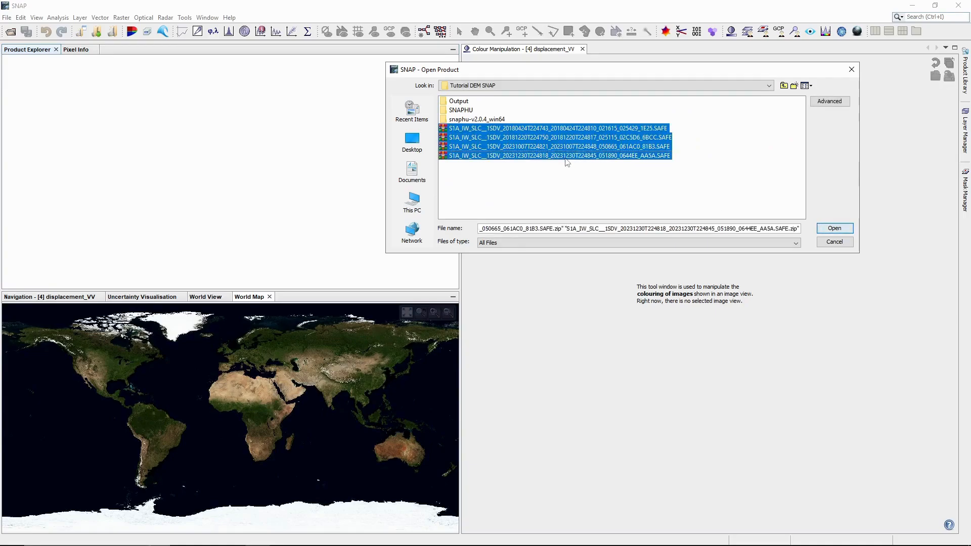
pyautogui.click(840, 229)
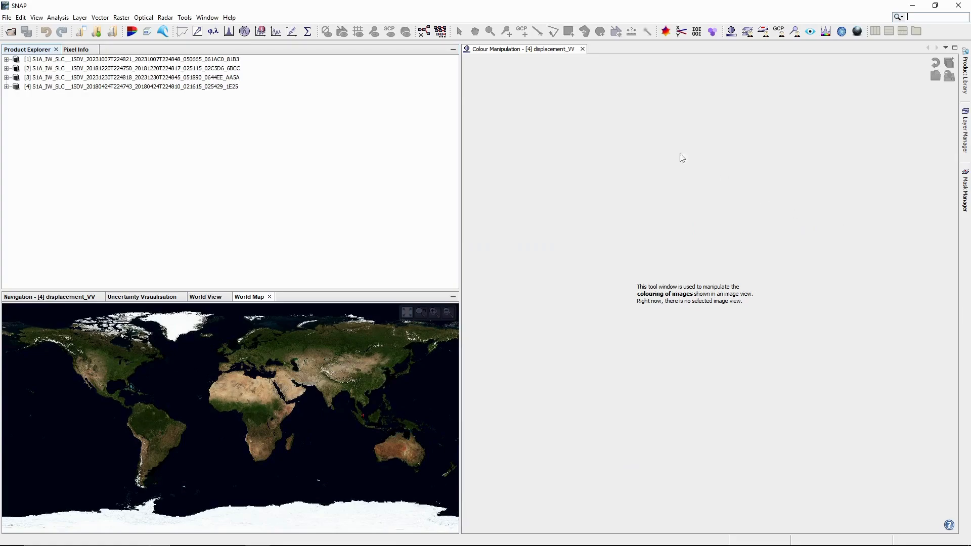
# Step: Open S-1 TOPS Split and set the subswath to IW2
pyautogui.click(164, 20)
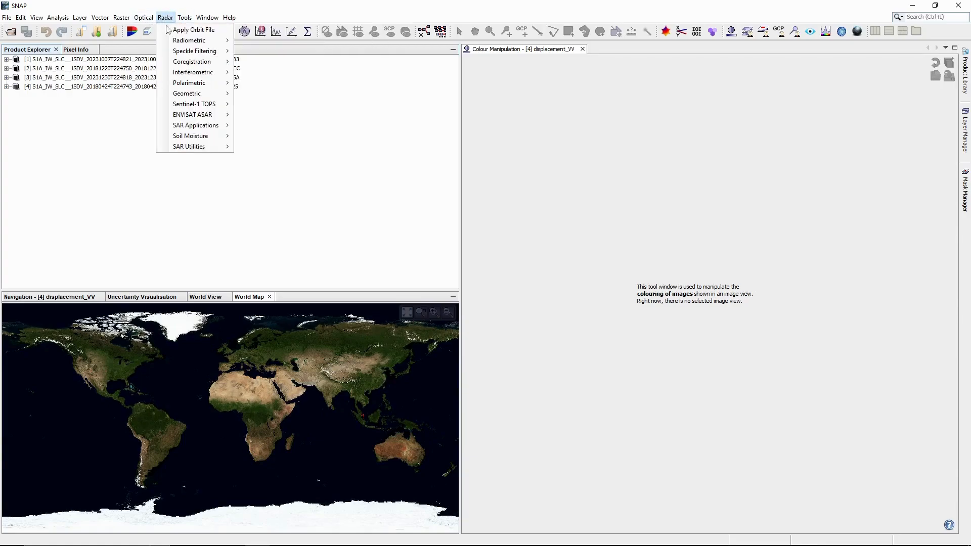
pyautogui.moveTo(198, 106)
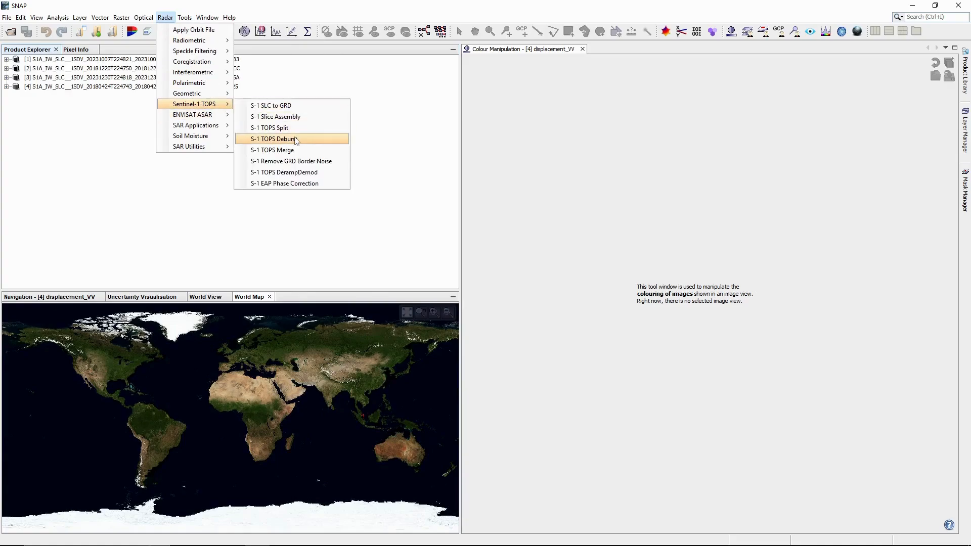
pyautogui.click(307, 131)
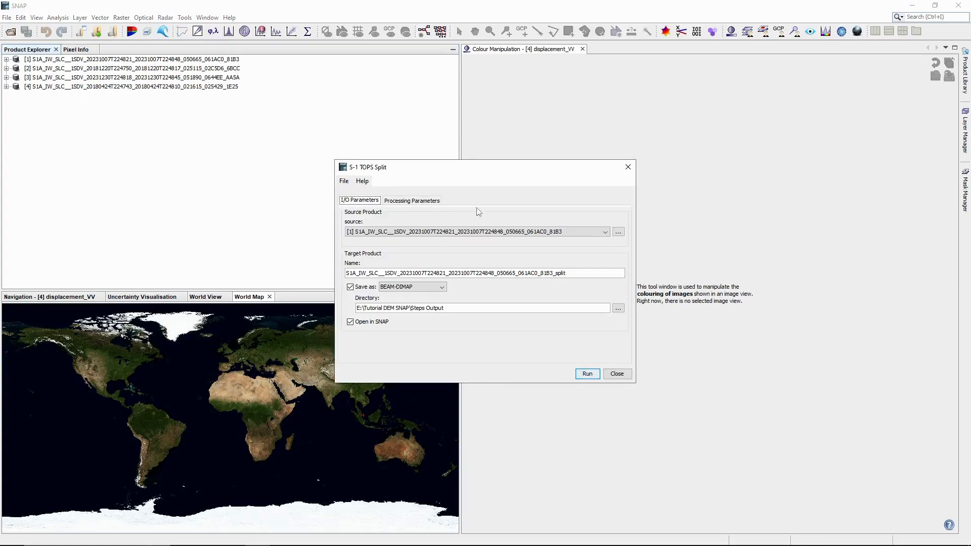
pyautogui.click(416, 198)
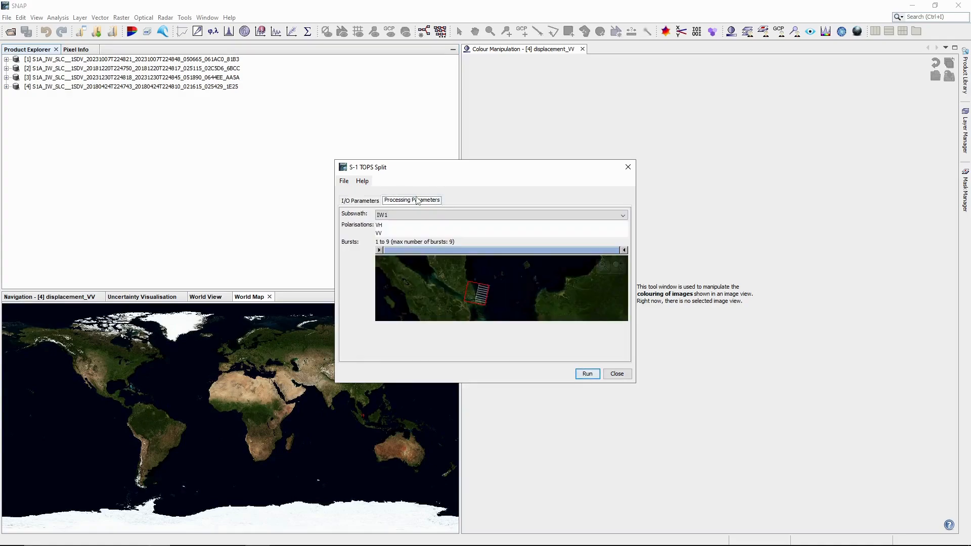
pyautogui.click(396, 217)
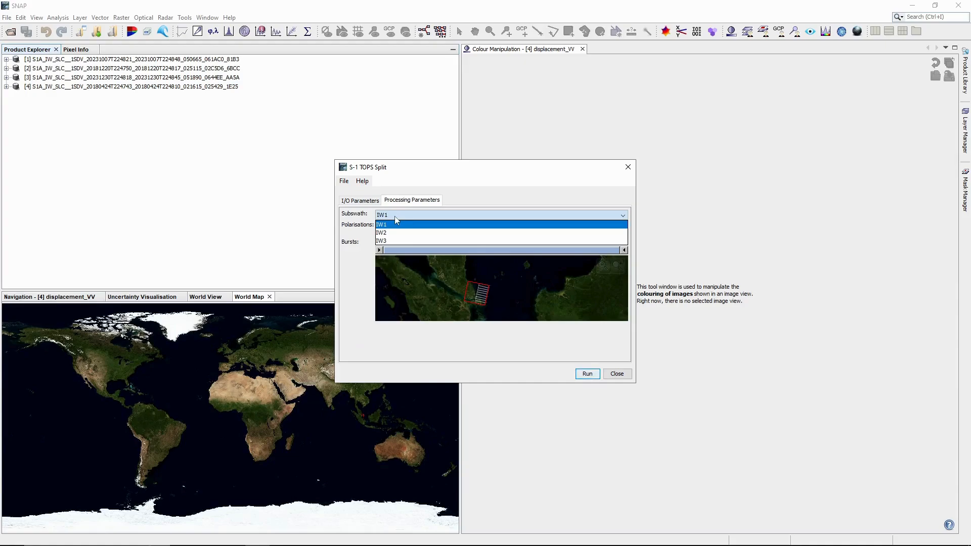
pyautogui.click(394, 232)
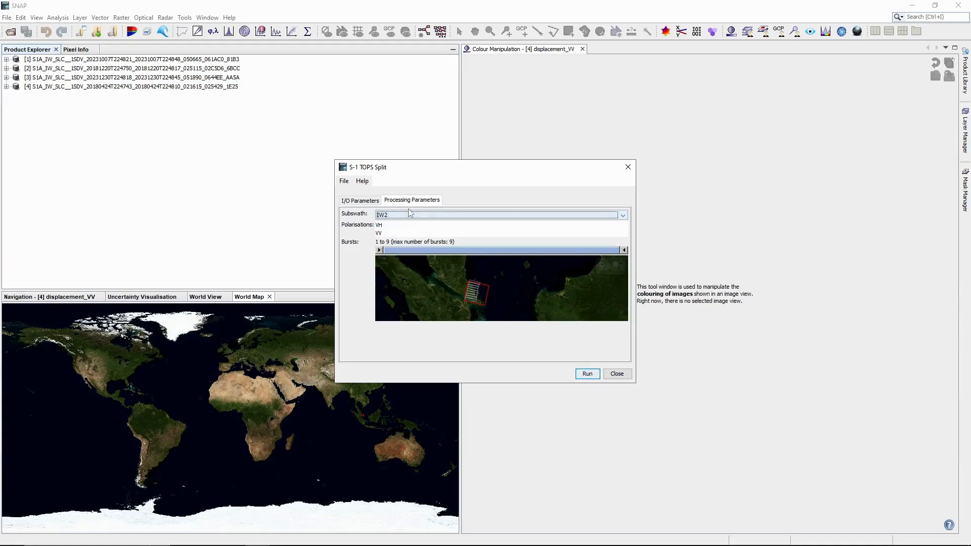
pyautogui.click(397, 215)
pyautogui.click(397, 241)
pyautogui.click(407, 220)
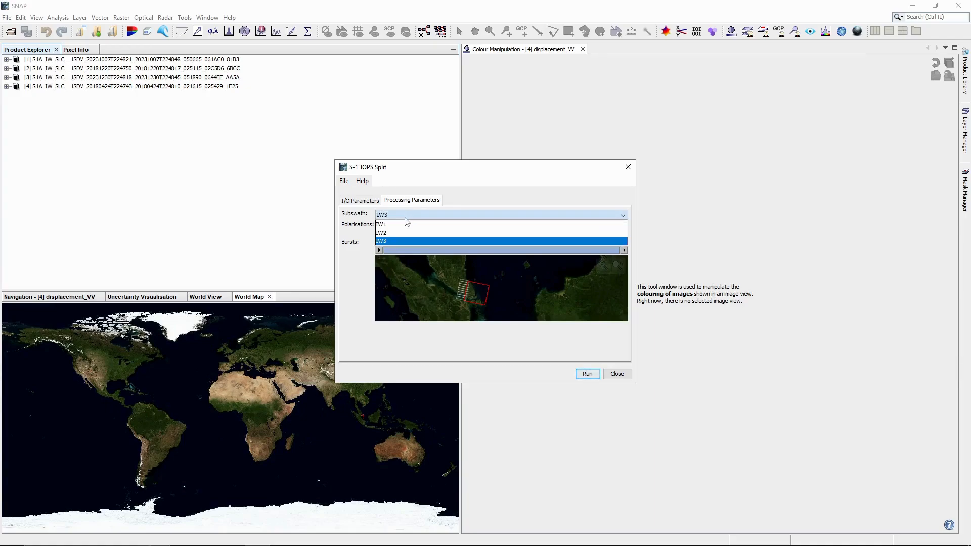
pyautogui.click(409, 233)
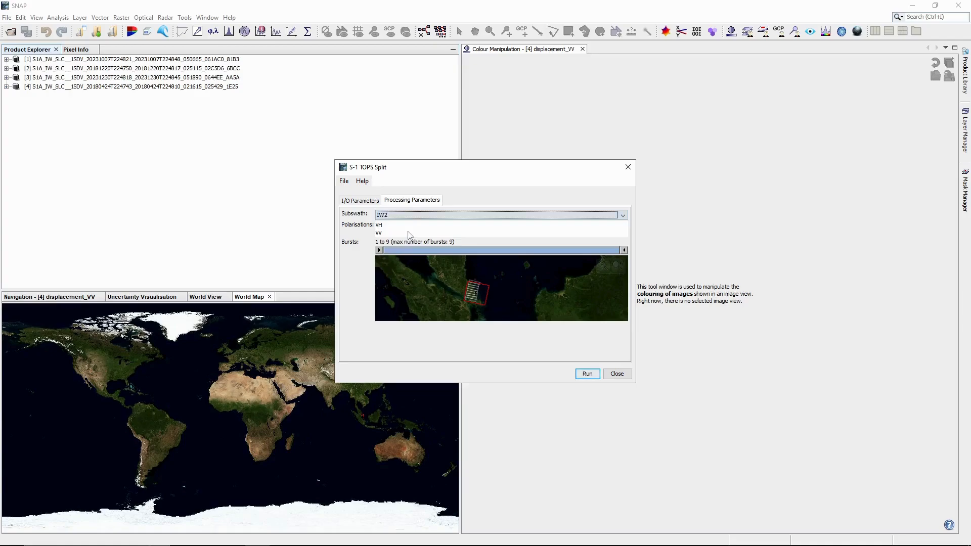
pyautogui.click(413, 216)
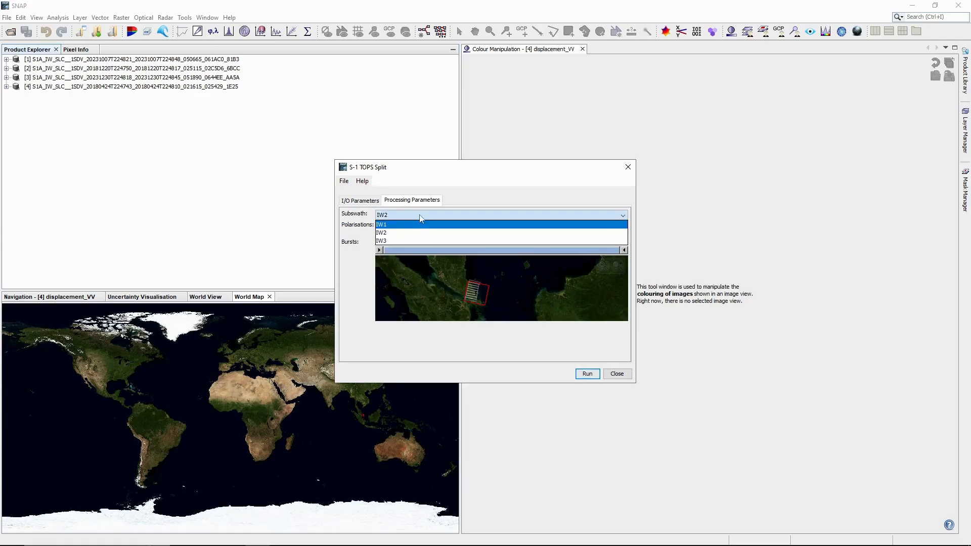
pyautogui.click(439, 211)
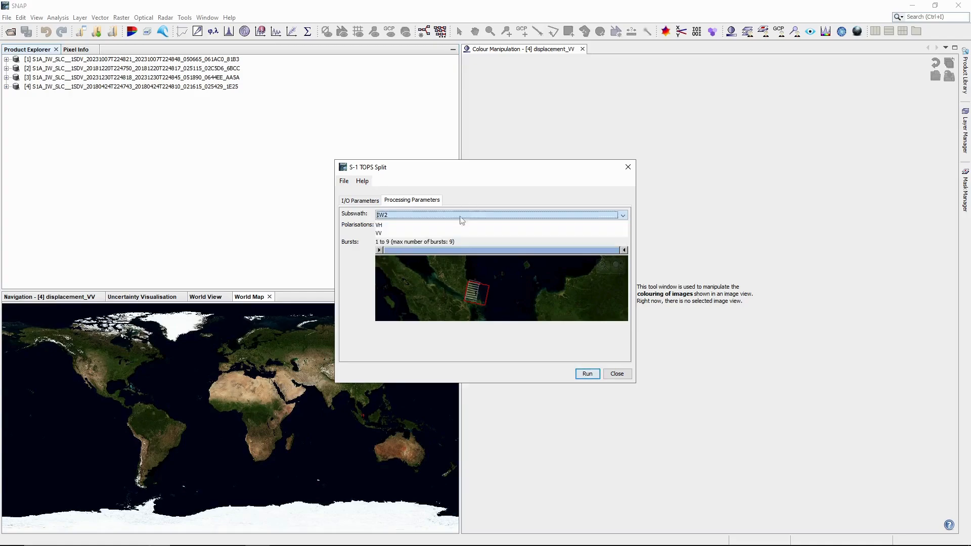
# Step: Restrict polarisation to VV and set the burst range to 7–9
pyautogui.click(380, 234)
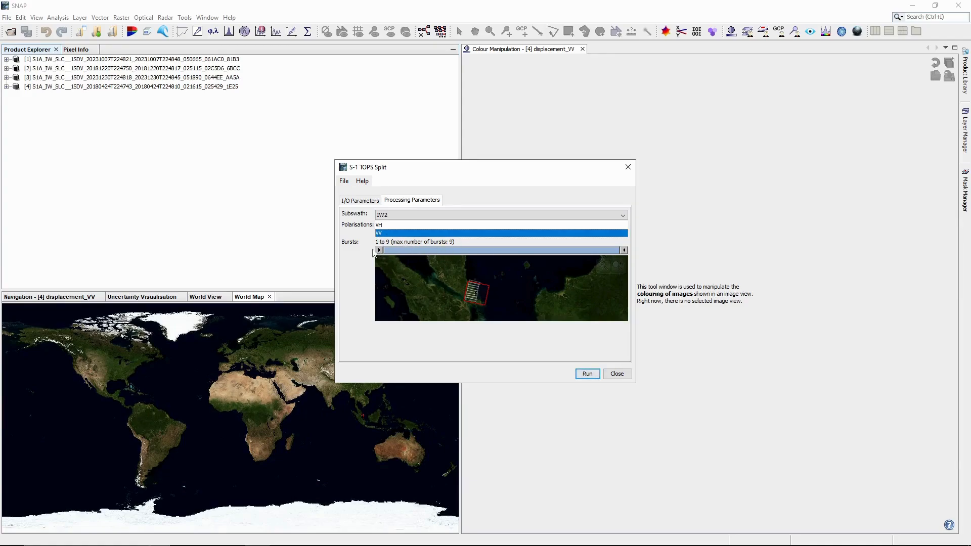
pyautogui.moveTo(378, 250); pyautogui.dragTo(485, 252)
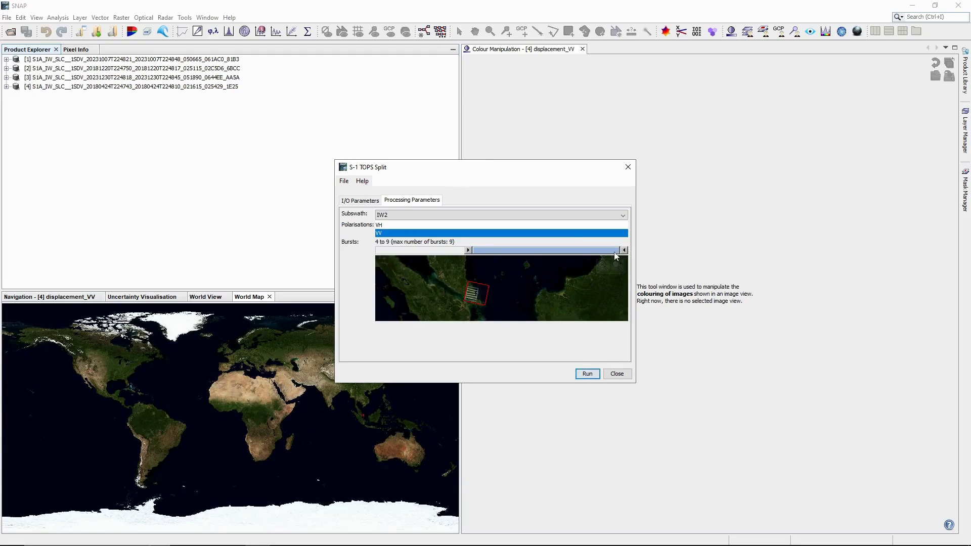
pyautogui.moveTo(624, 250); pyautogui.dragTo(586, 252)
pyautogui.moveTo(466, 252); pyautogui.dragTo(510, 260)
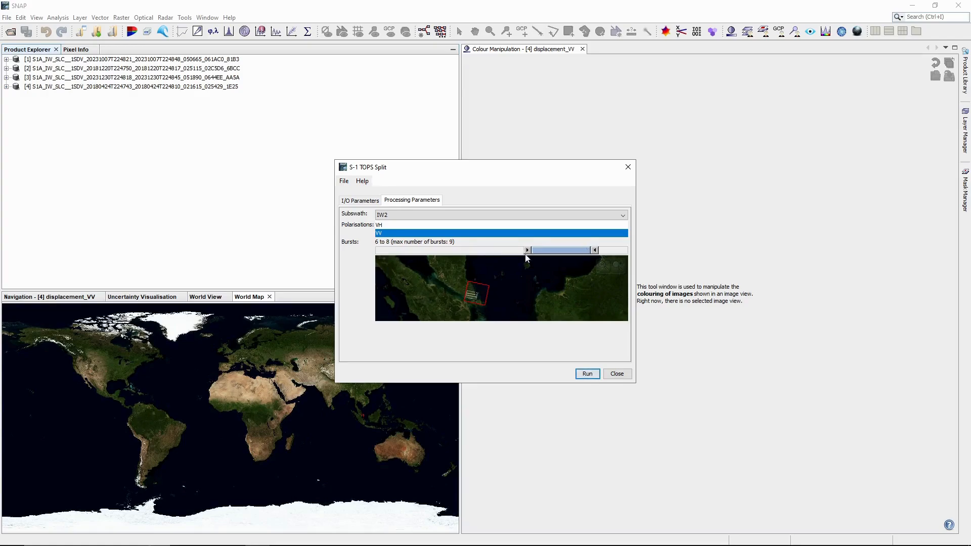
pyautogui.moveTo(582, 252); pyautogui.dragTo(602, 253)
pyautogui.moveTo(561, 250); pyautogui.dragTo(533, 250)
pyautogui.moveTo(541, 250)
pyautogui.mouseDown()
pyautogui.moveTo(555, 249)
pyautogui.moveTo(538, 250)
pyautogui.mouseUp()
pyautogui.moveTo(531, 252); pyautogui.dragTo(553, 256)
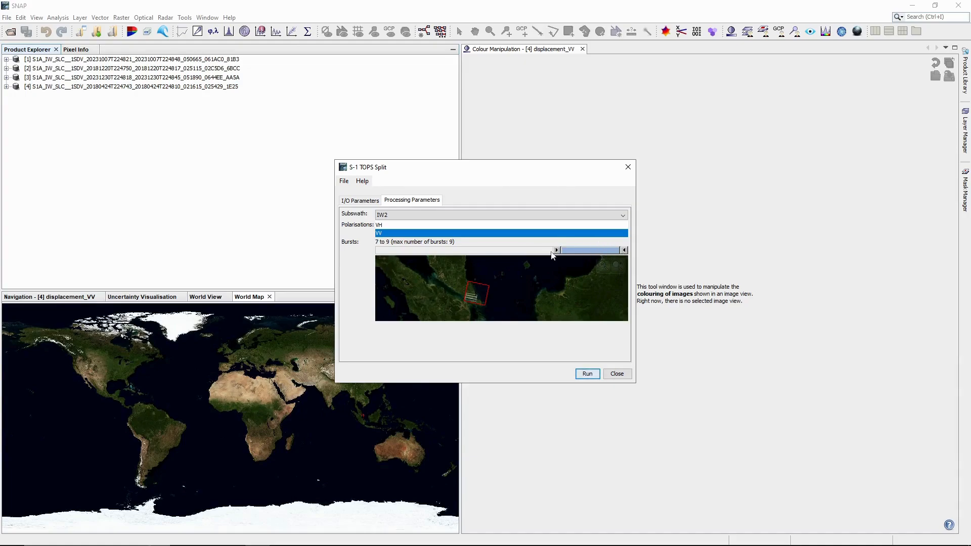
pyautogui.click(369, 201)
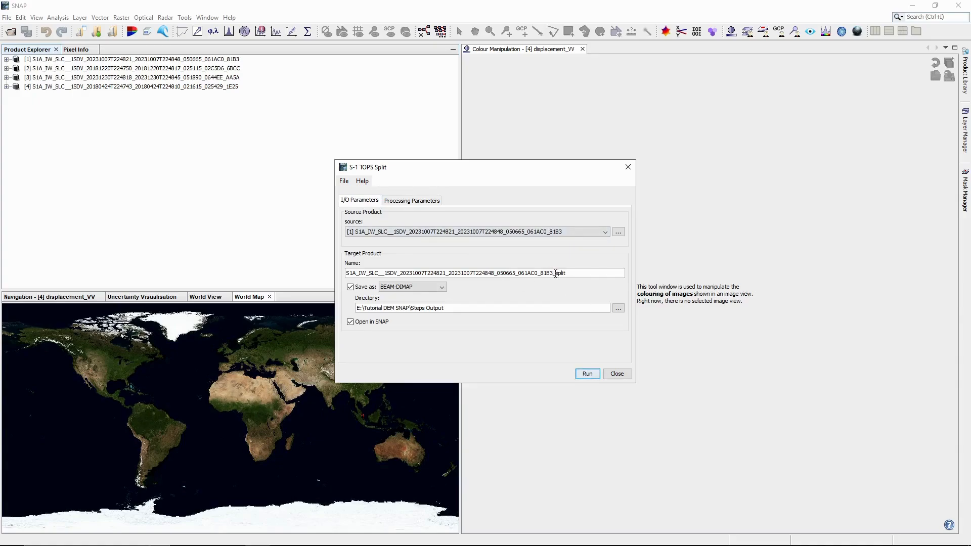
# Step: Shorten the 20231007 output name to S1A_IW_SLC__1SDV_20231007_split and run the split
pyautogui.moveTo(555, 274); pyautogui.dragTo(425, 274)
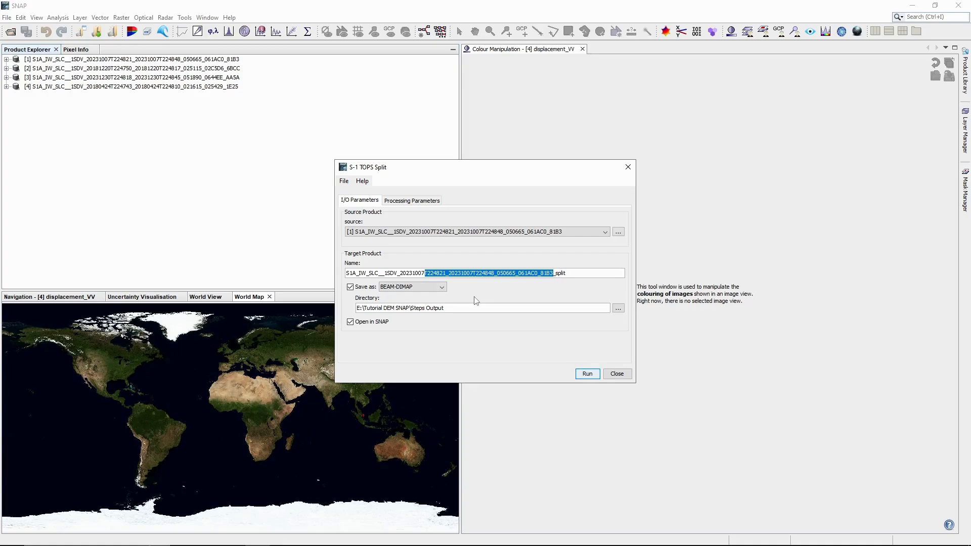
pyautogui.press('Delete')
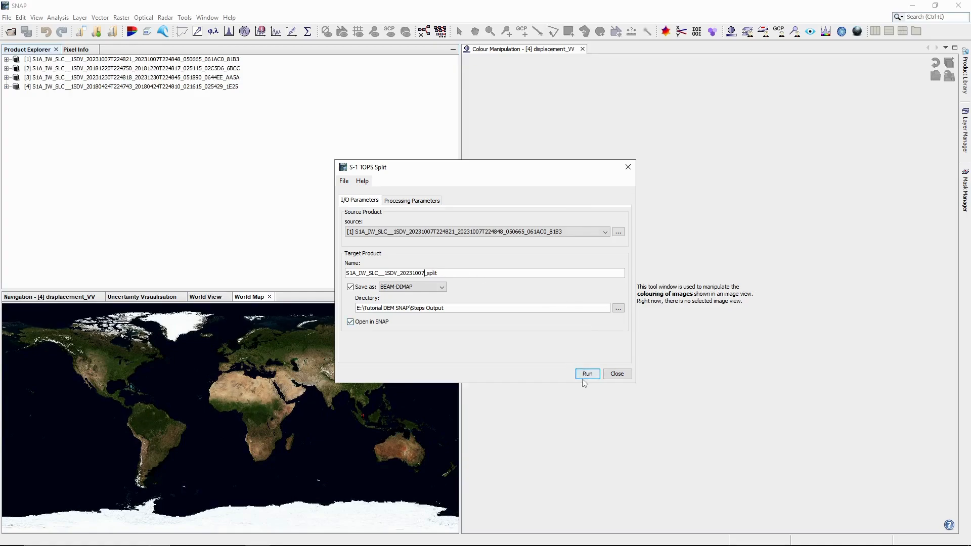
pyautogui.click(429, 201)
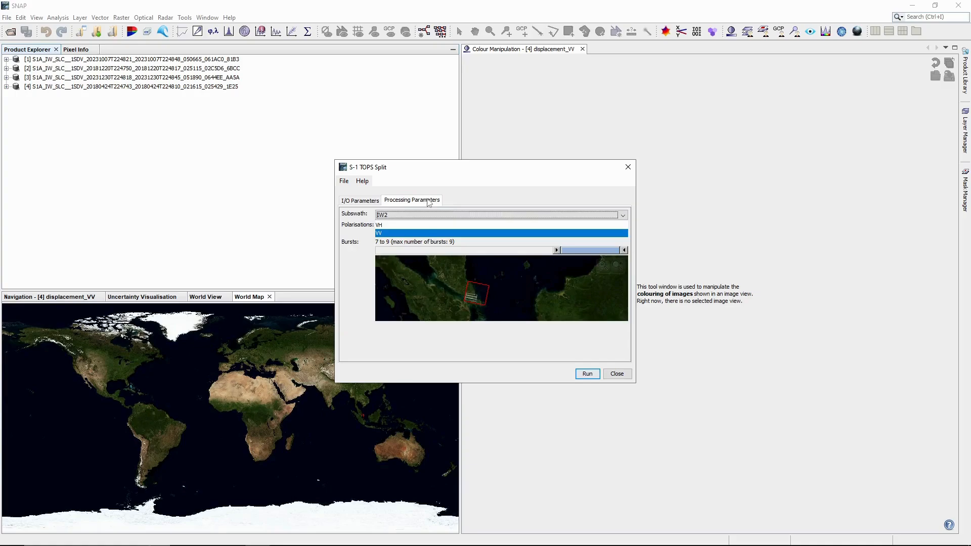
pyautogui.click(363, 202)
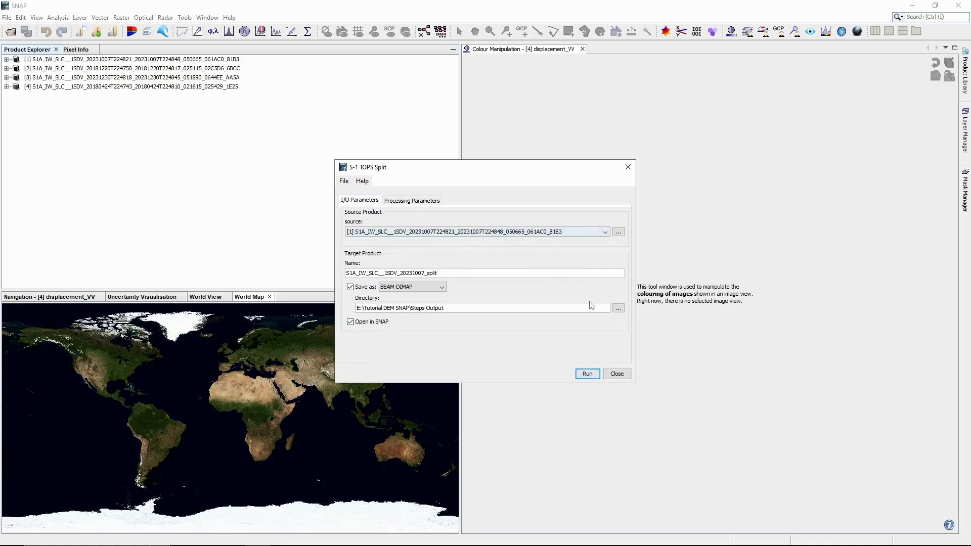
pyautogui.click(593, 376)
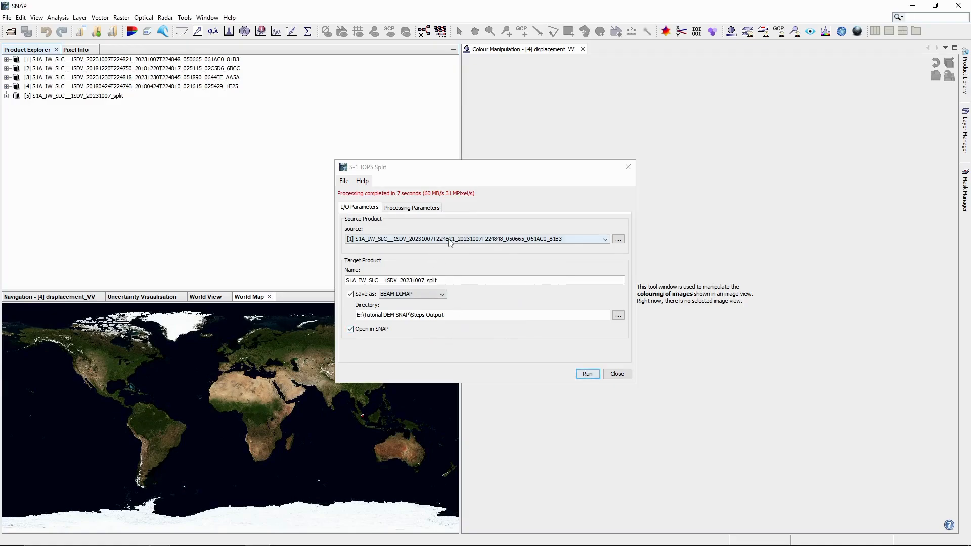
# Step: Choose source [2] 20181220, name it S1A_IW_SLC__1SDV_20181220_split, and run the split
pyautogui.click(450, 241)
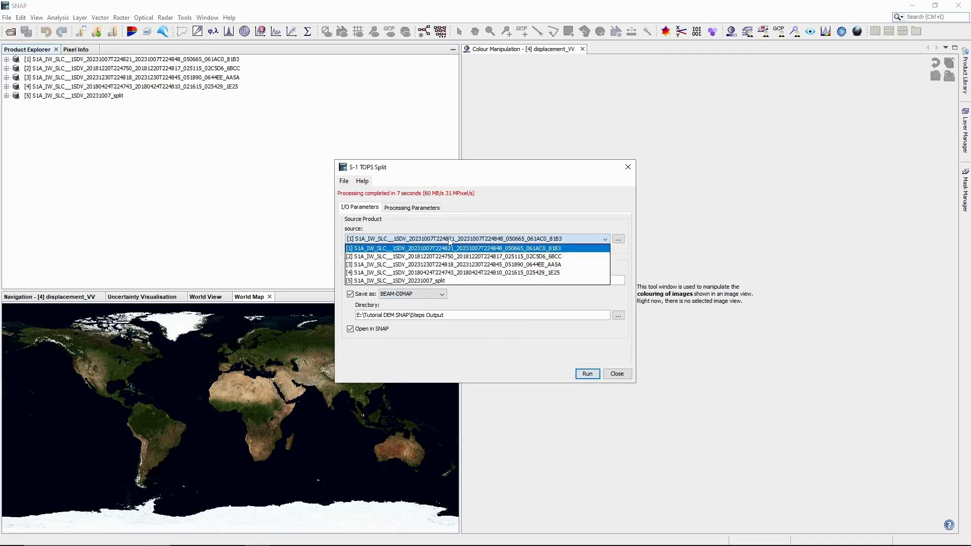
pyautogui.click(479, 257)
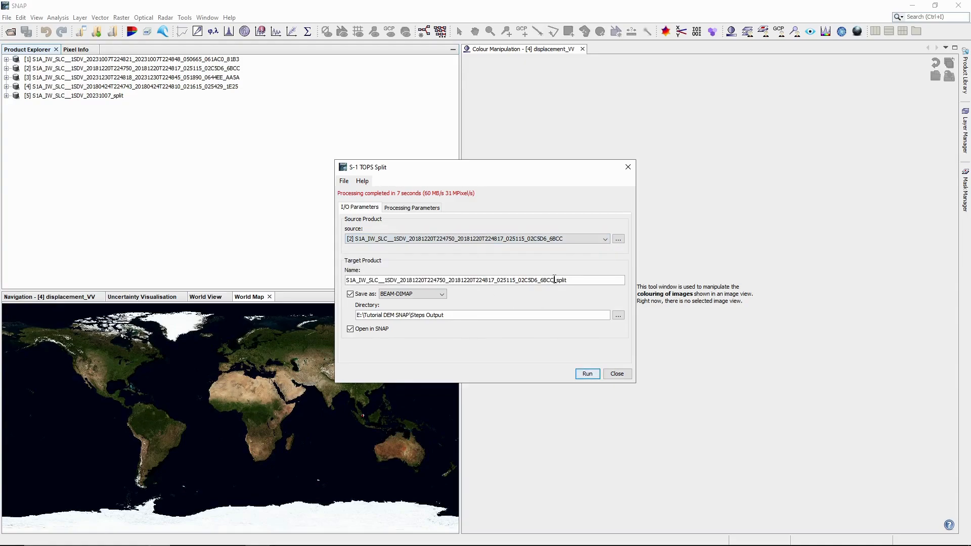
pyautogui.moveTo(554, 280); pyautogui.dragTo(428, 281)
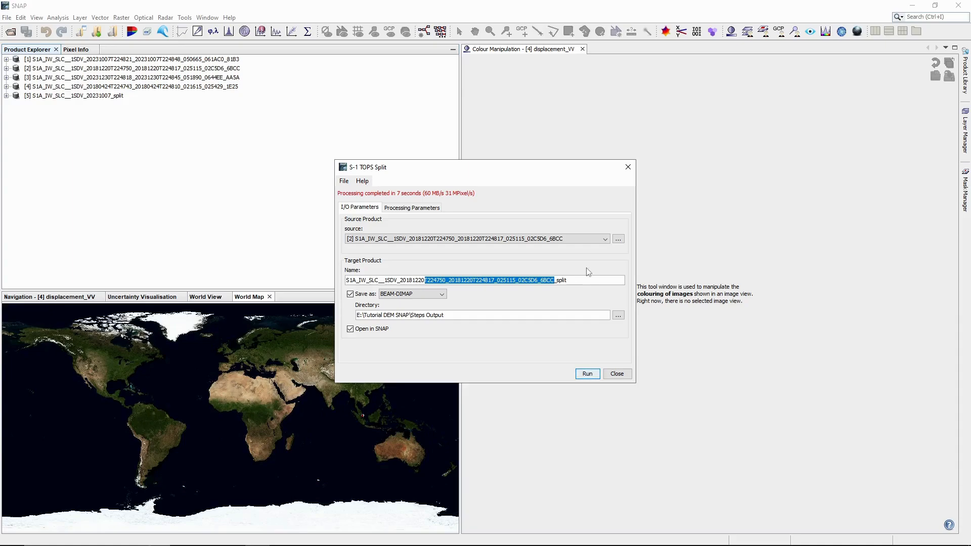
pyautogui.press('BackSpace')
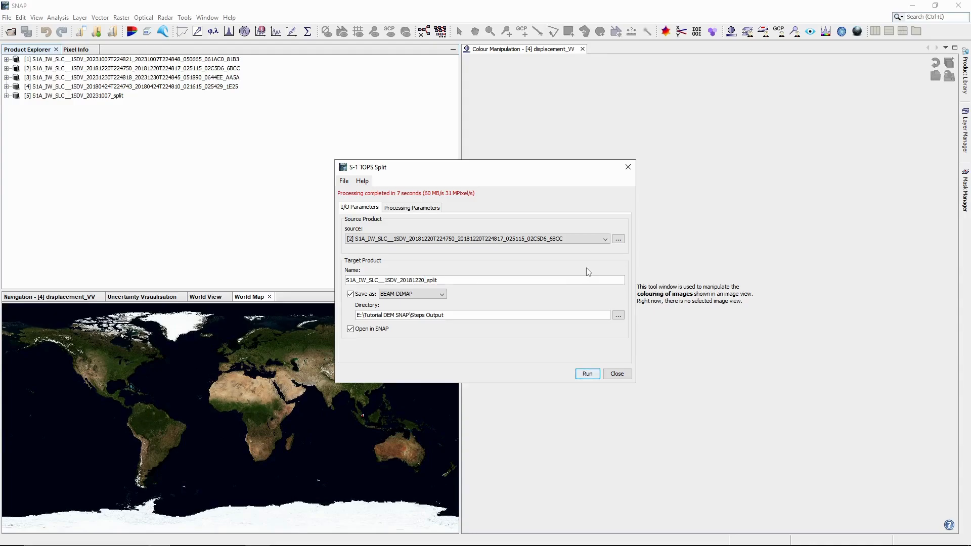
pyautogui.click(420, 208)
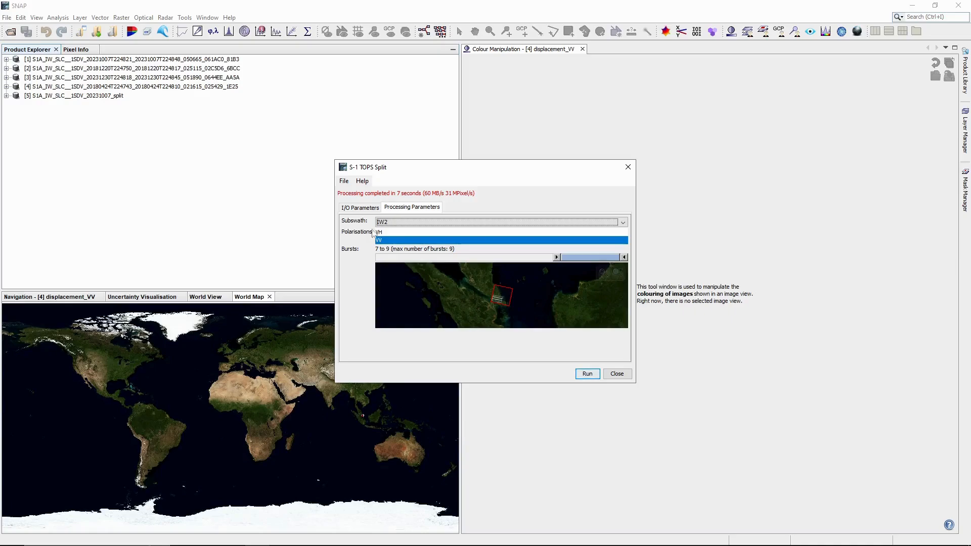
pyautogui.click(360, 208)
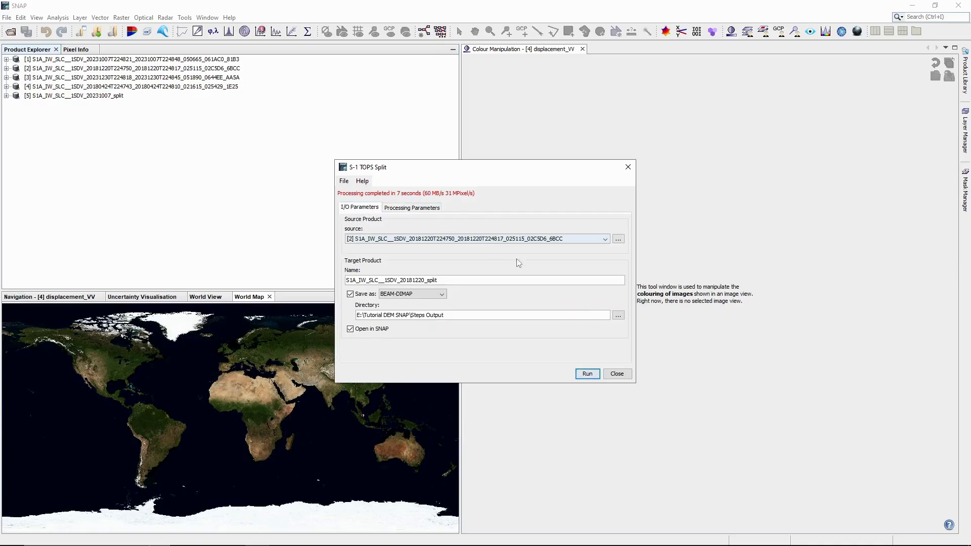
pyautogui.click(590, 376)
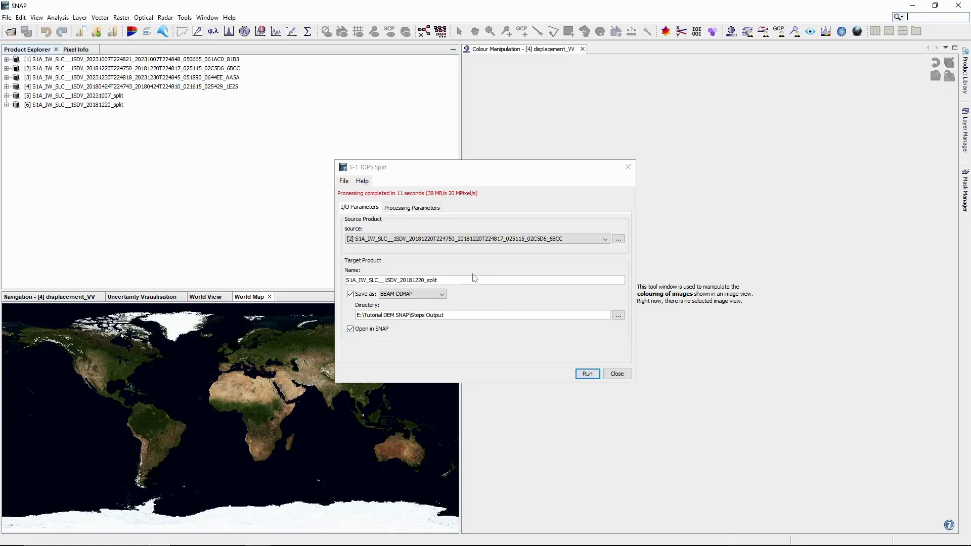
# Step: Choose source [3] 20231230, trim output to S1A_IW_SLC__1SDV_20231230_split, and run it
pyautogui.click(457, 244)
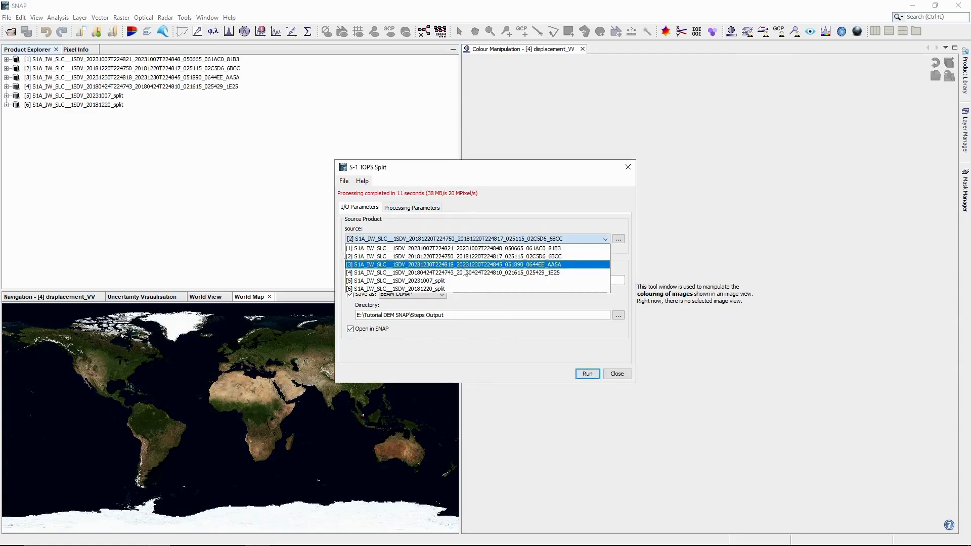
pyautogui.click(464, 264)
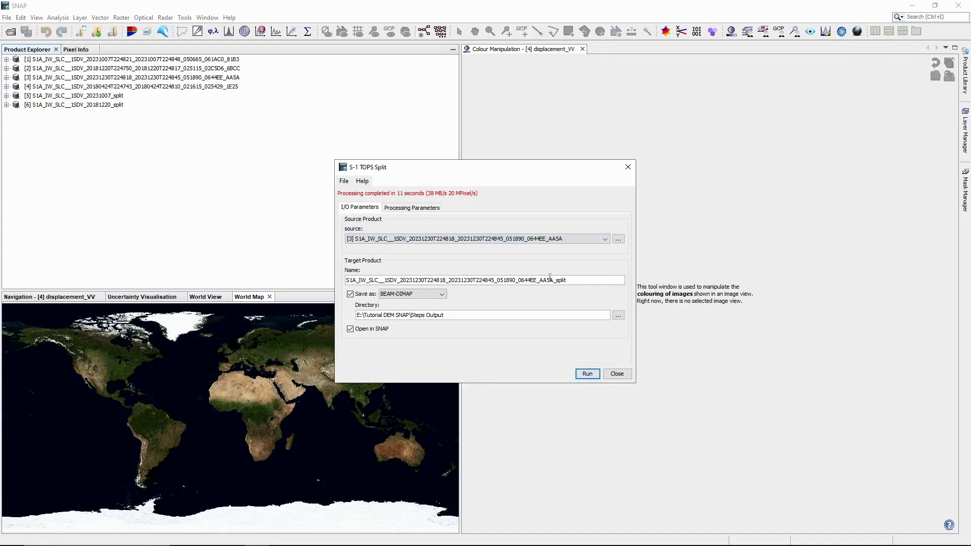
pyautogui.moveTo(553, 280); pyautogui.dragTo(429, 280)
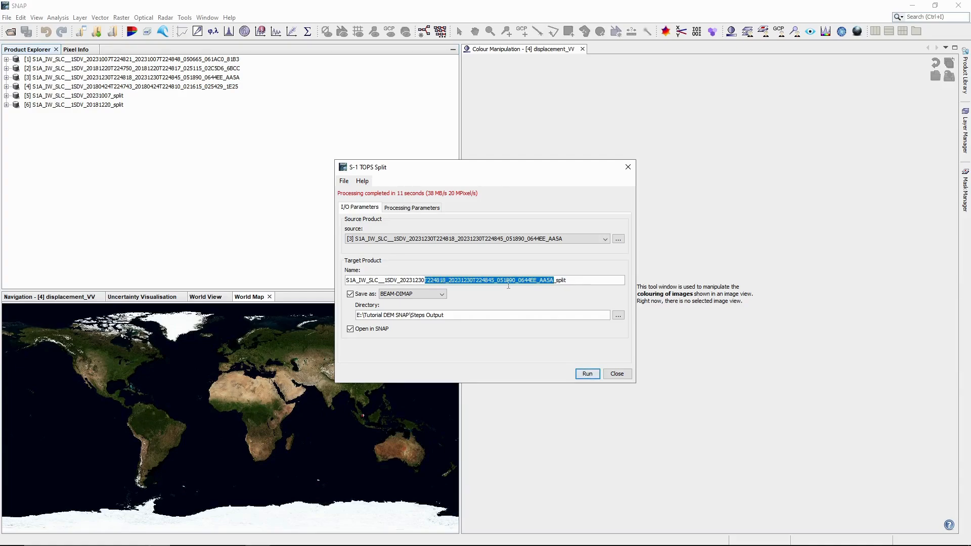
pyautogui.click(411, 208)
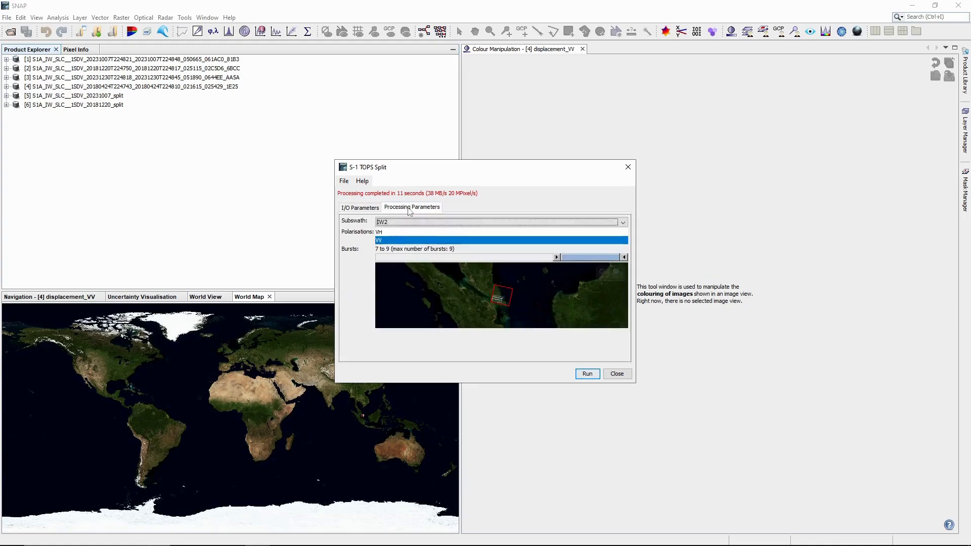
pyautogui.click(355, 208)
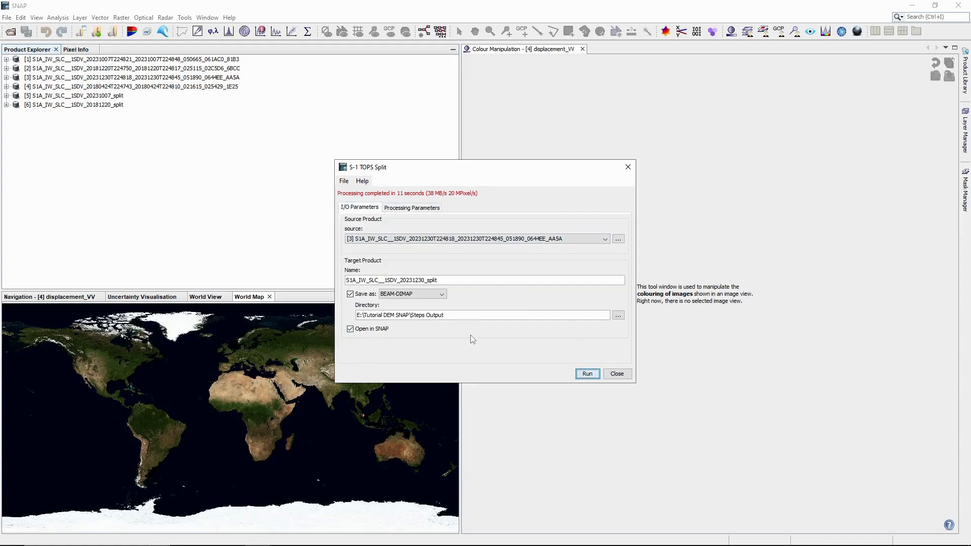
pyautogui.press('Return')
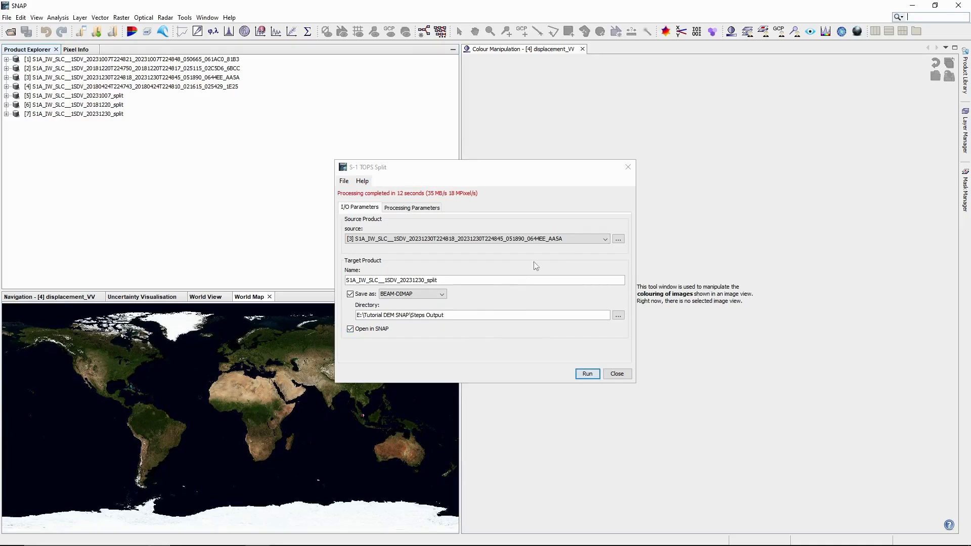
# Step: Choose source [4] 20180424 and shorten the output name to S1A_IW_SLC__1SDV_20180424_split
pyautogui.click(536, 240)
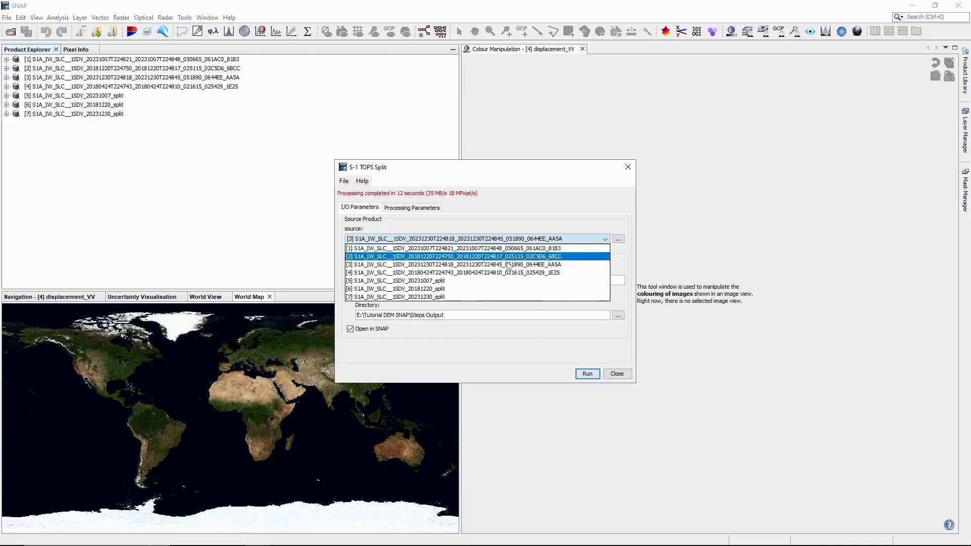
pyautogui.click(502, 273)
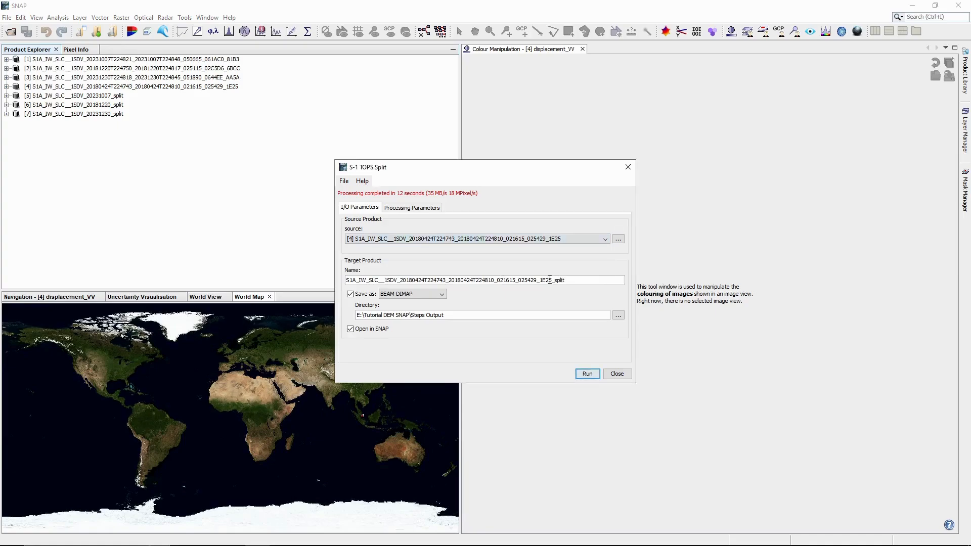
pyautogui.moveTo(552, 280); pyautogui.dragTo(427, 280)
pyautogui.press('BackSpace')
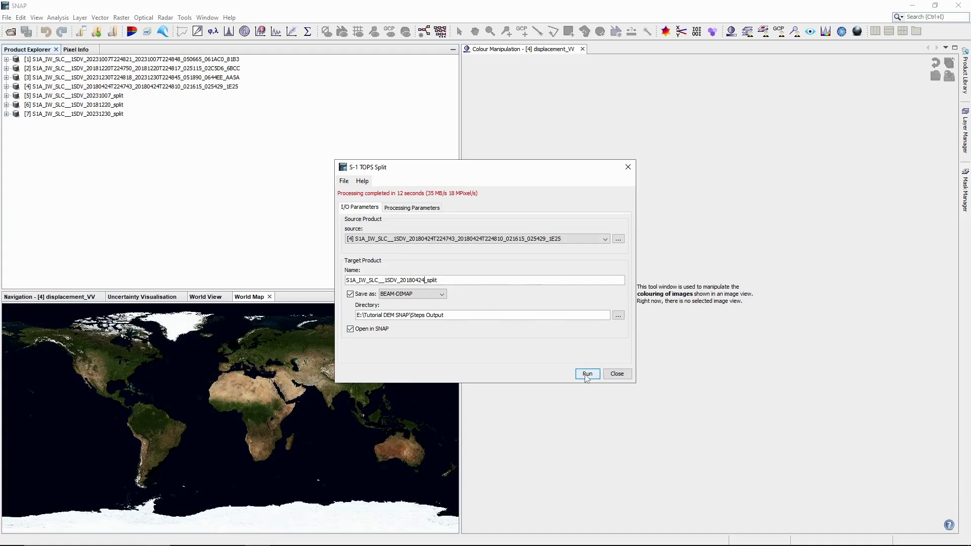
pyautogui.click(400, 209)
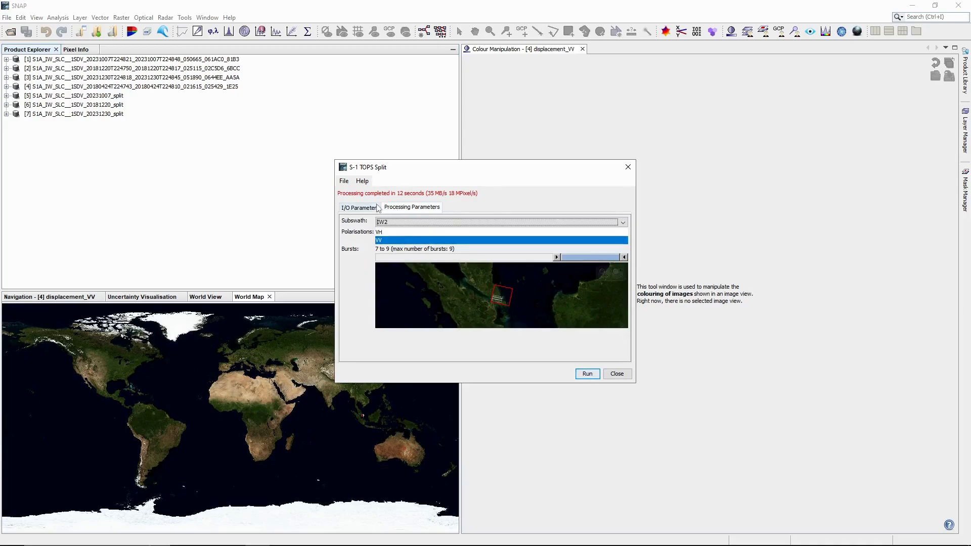
pyautogui.click(377, 208)
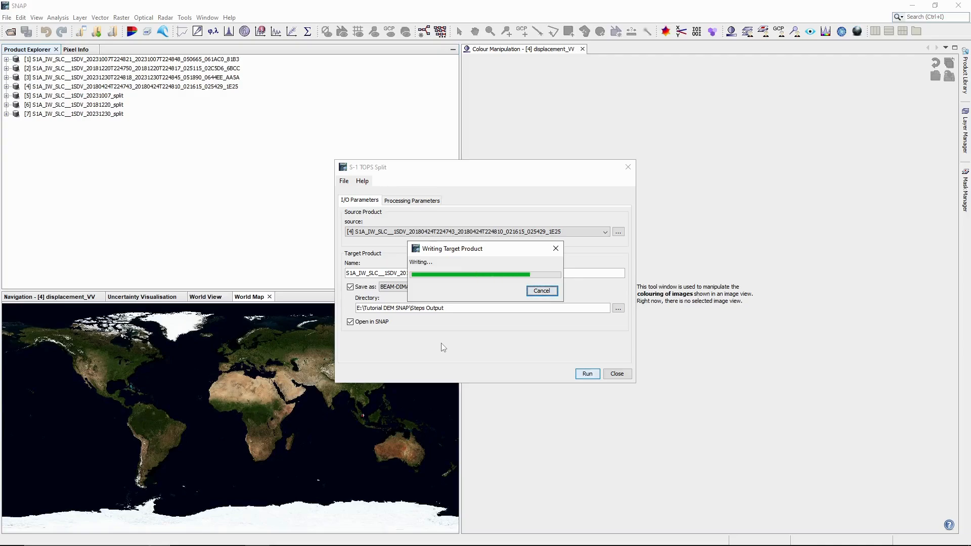
# Step: Close TOPS Split and select the four original SLC products [1]–[4]
pyautogui.click(618, 375)
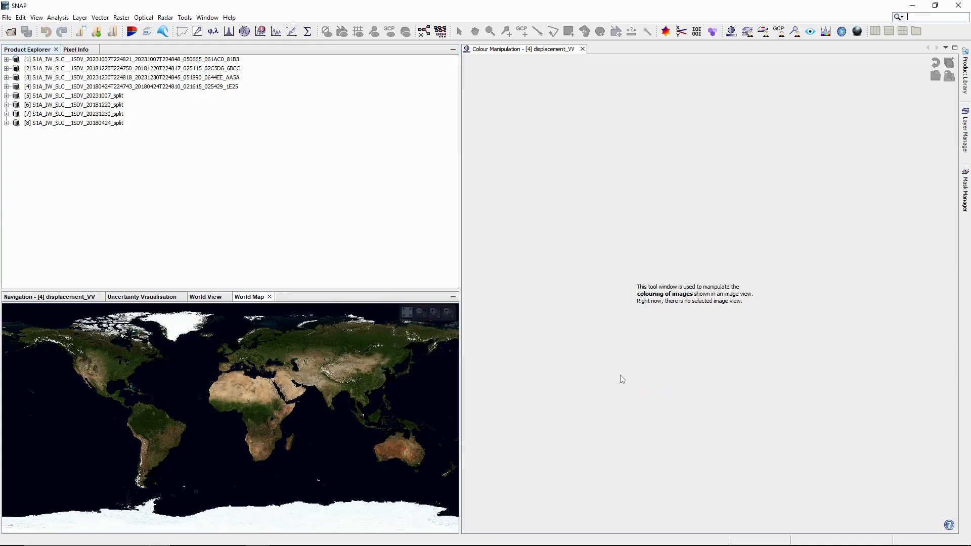
pyautogui.click(230, 60)
pyautogui.keyDown('shift'); pyautogui.click(219, 87); pyautogui.keyUp('shift')
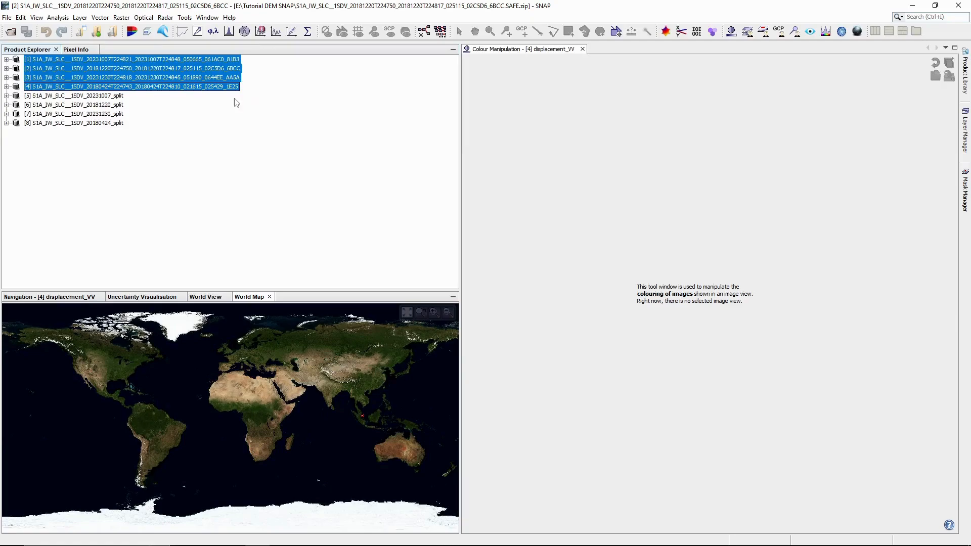
# Step: Close the four original SLC scenes so only the four split products remain
pyautogui.rightClick(214, 78)
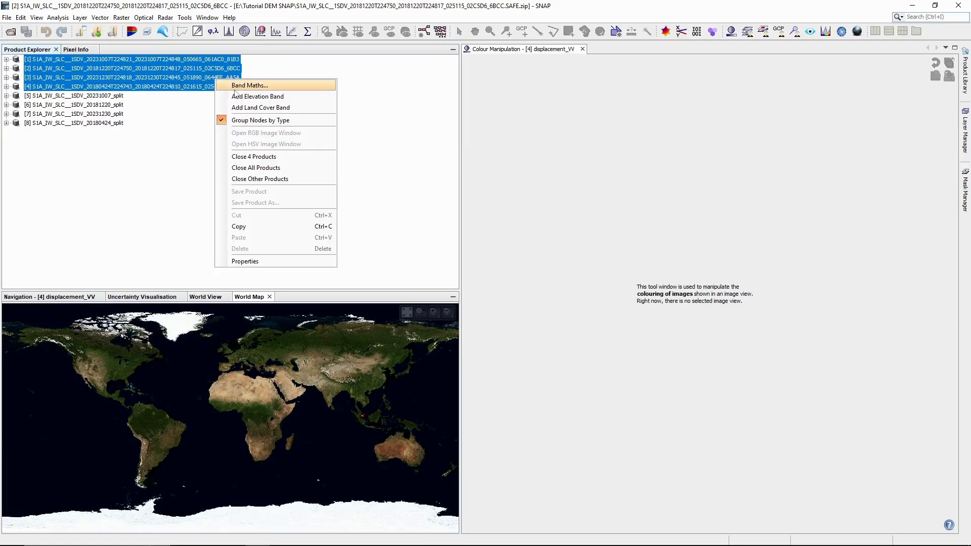
pyautogui.click(277, 157)
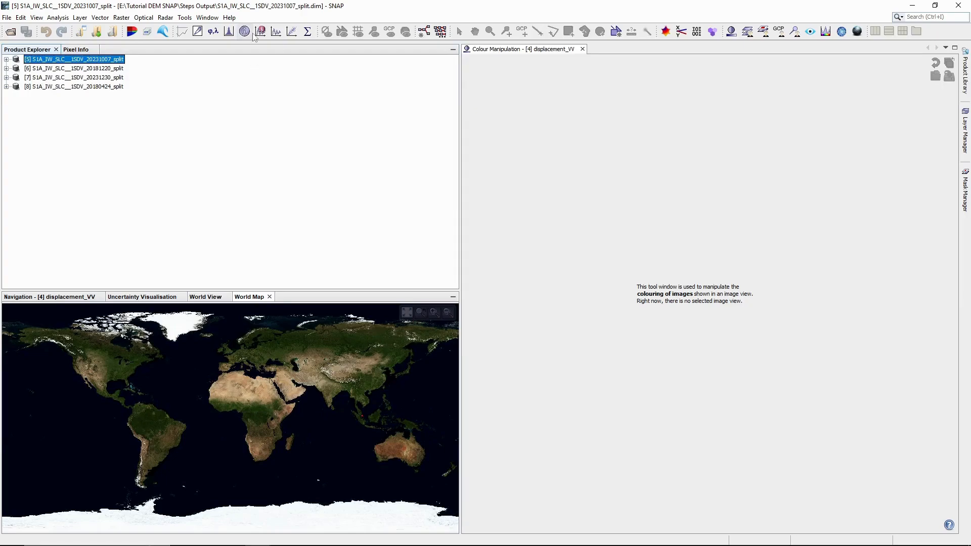
pyautogui.click(165, 17)
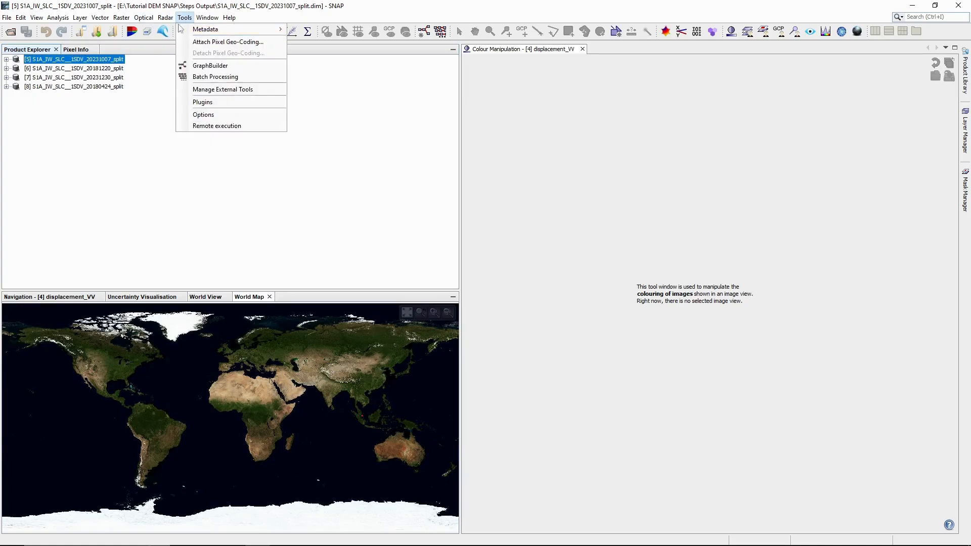
# Step: Apply Sentinel Precise orbits to the 20180424 split, producing S1A_IW_SLC__1SDV_20180424_split_Orb
pyautogui.click(178, 30)
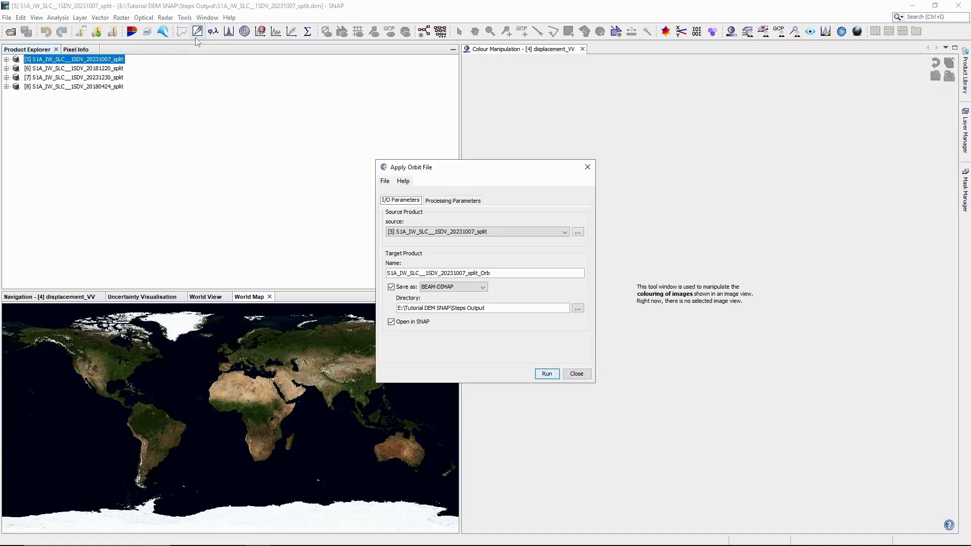
pyautogui.click(505, 233)
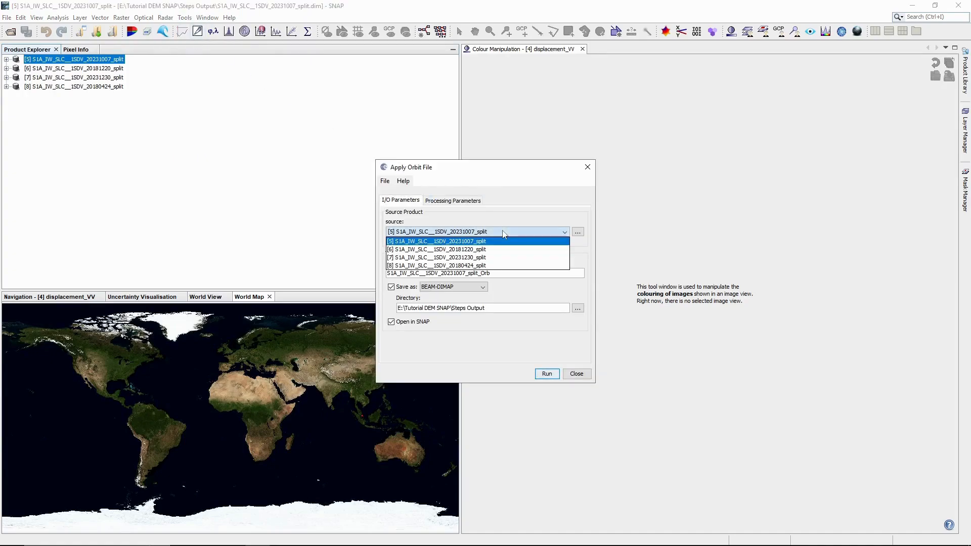
pyautogui.click(484, 266)
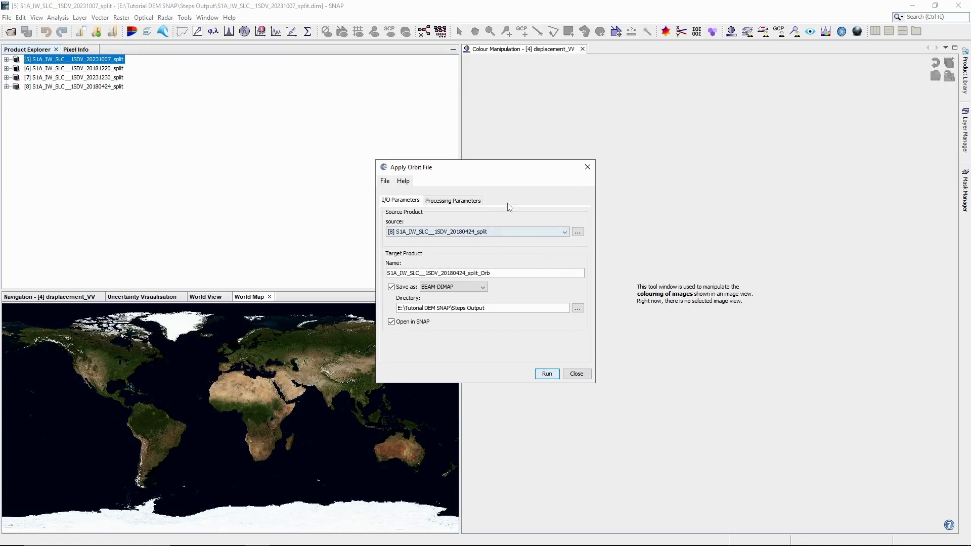
pyautogui.click(470, 202)
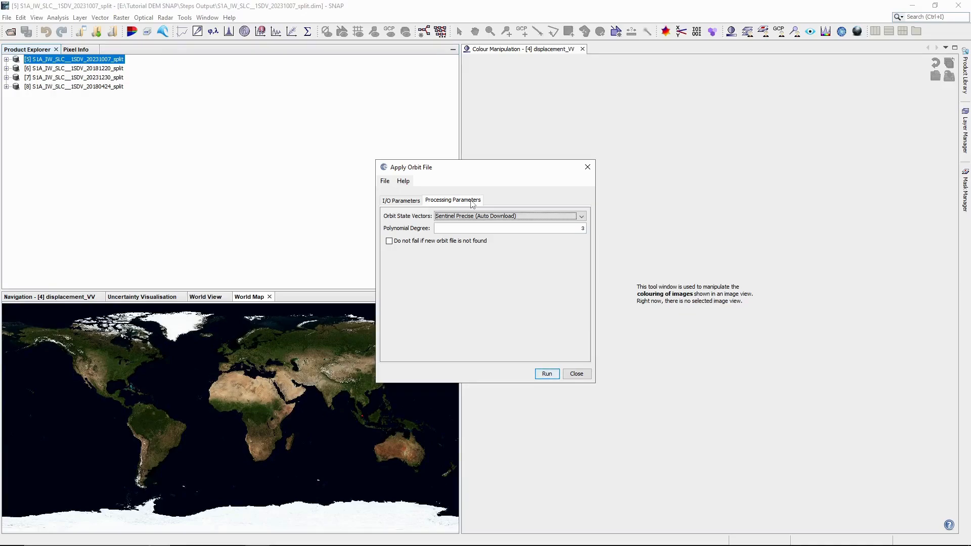
pyautogui.click(418, 202)
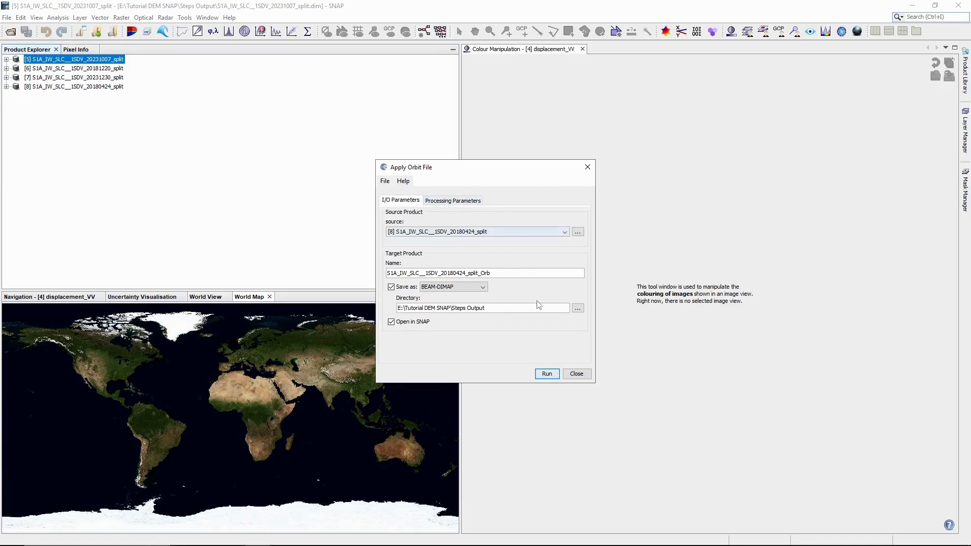
pyautogui.click(546, 374)
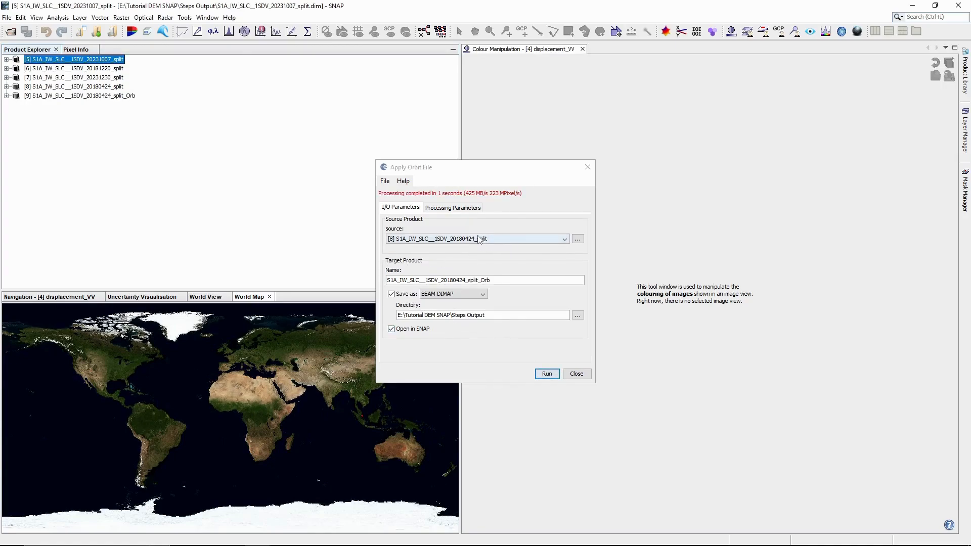
pyautogui.click(480, 239)
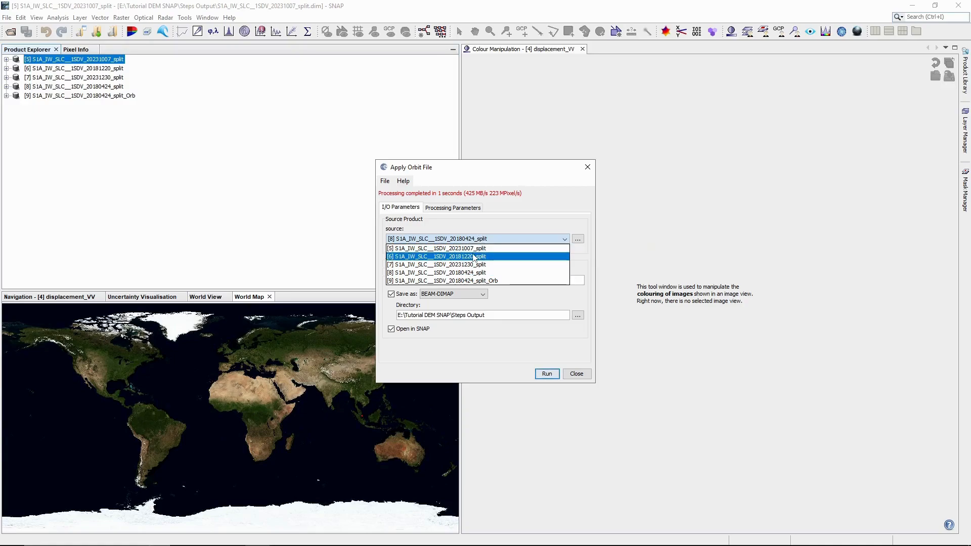
pyautogui.click(475, 256)
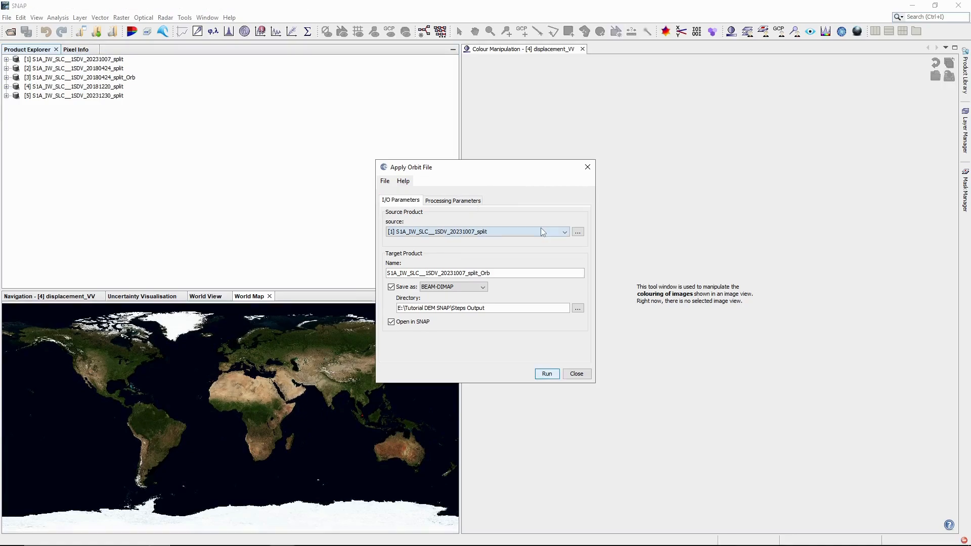
# Step: Run Apply Orbit File on the [4] 20181220 split with BEAM-DIMAP output
pyautogui.click(541, 232)
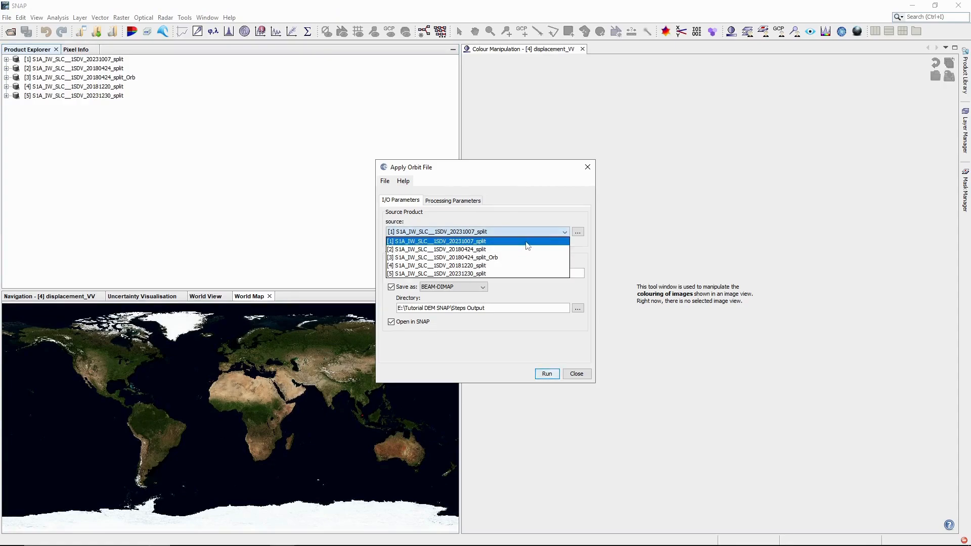
pyautogui.press('Down')
pyautogui.press('Down')
pyautogui.press('Down')
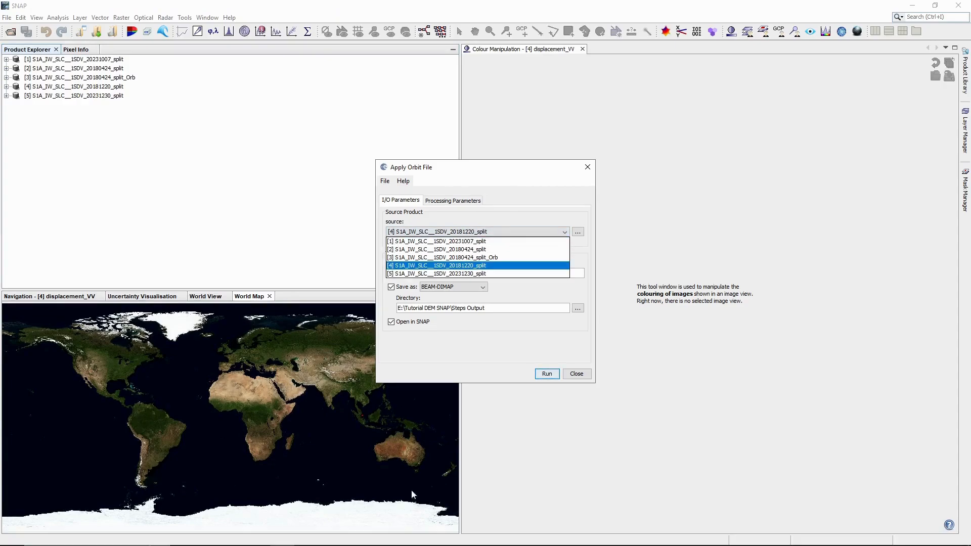
pyautogui.click(505, 267)
pyautogui.click(549, 374)
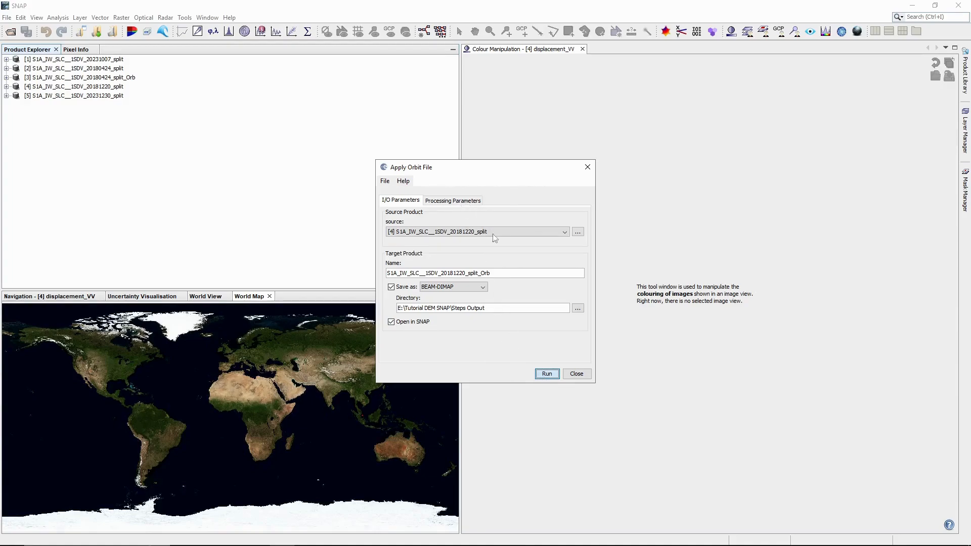
pyautogui.moveTo(504, 545)
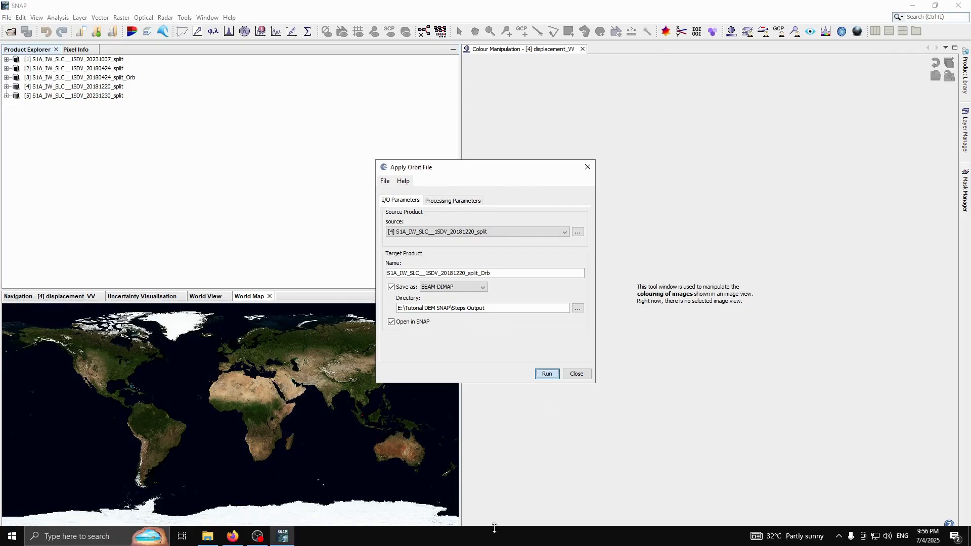
pyautogui.moveTo(496, 167); pyautogui.dragTo(514, 158)
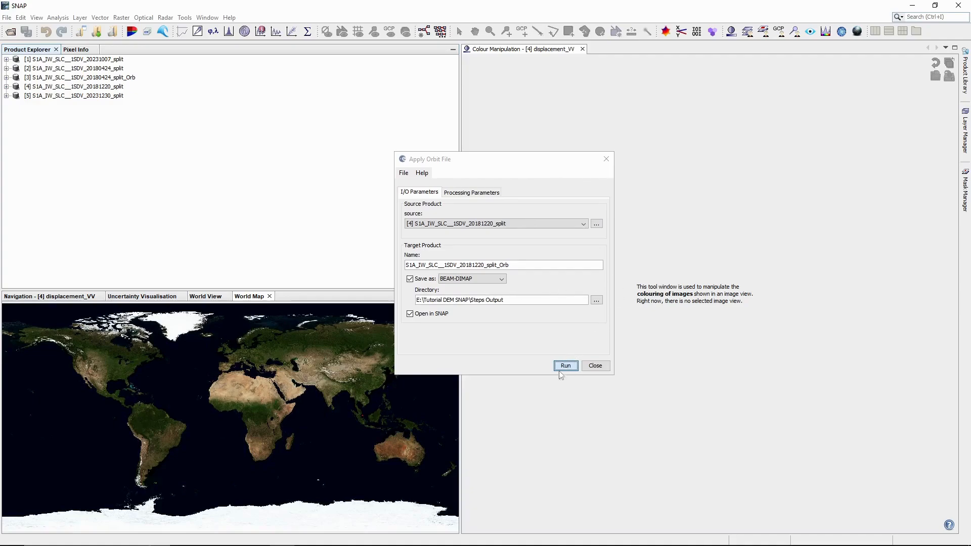
pyautogui.moveTo(495, 545)
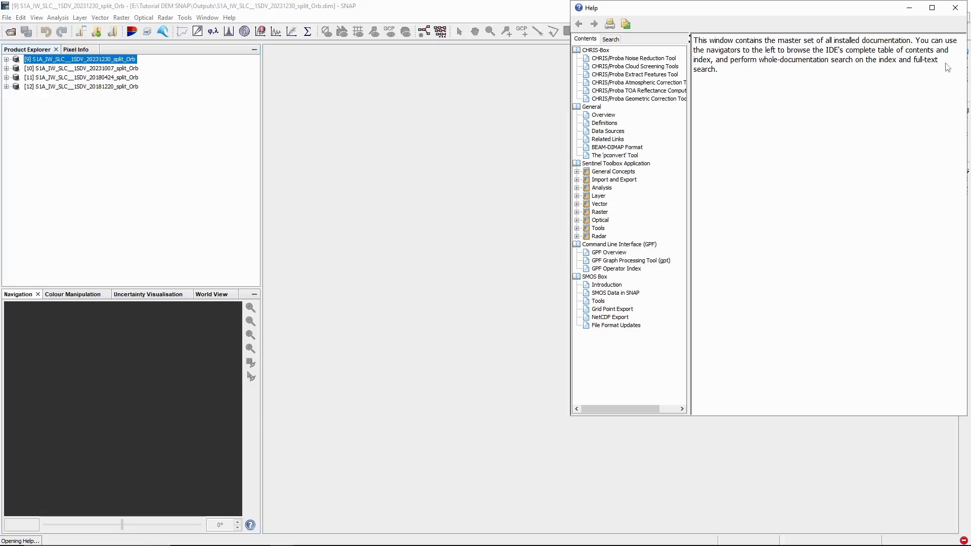
# Step: Close the Help window
pyautogui.click(956, 8)
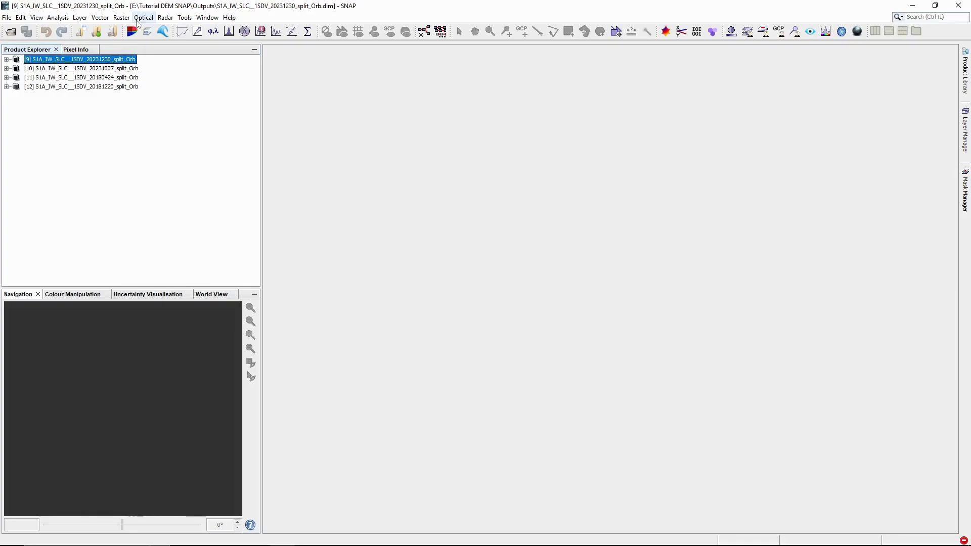
# Step: In S-1 Back Geocoding, add the 20180424 and 20181220 _Orb products as inputs
pyautogui.click(165, 18)
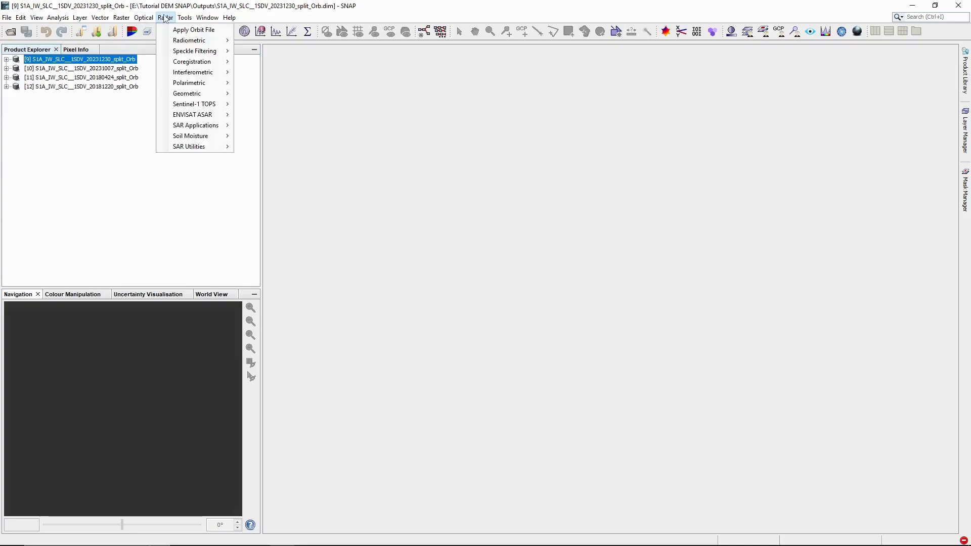
pyautogui.moveTo(210, 63)
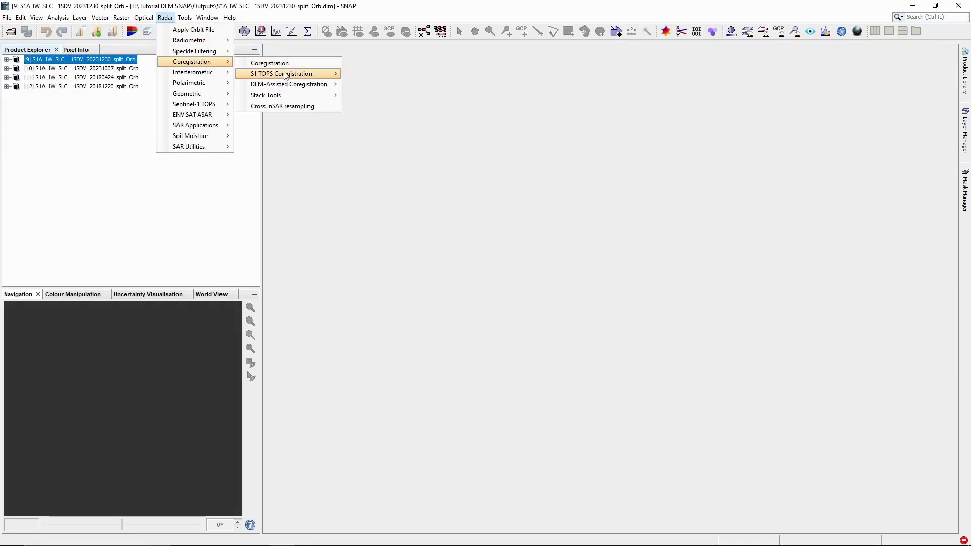
pyautogui.moveTo(288, 75)
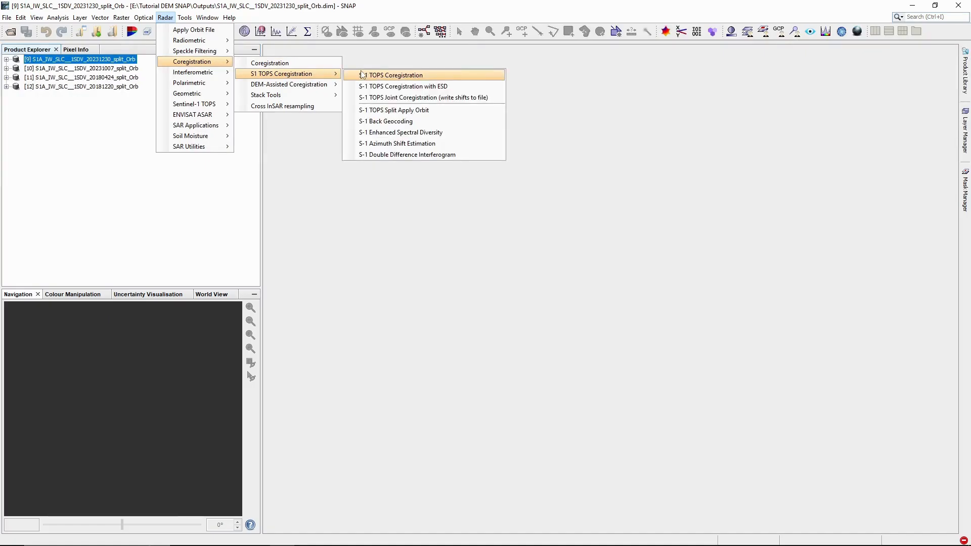
pyautogui.click(422, 121)
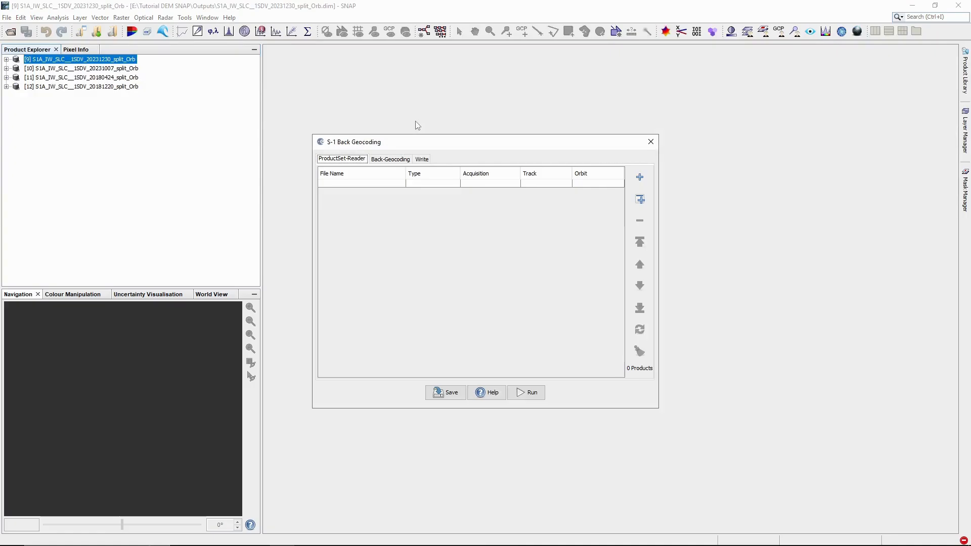
pyautogui.click(641, 180)
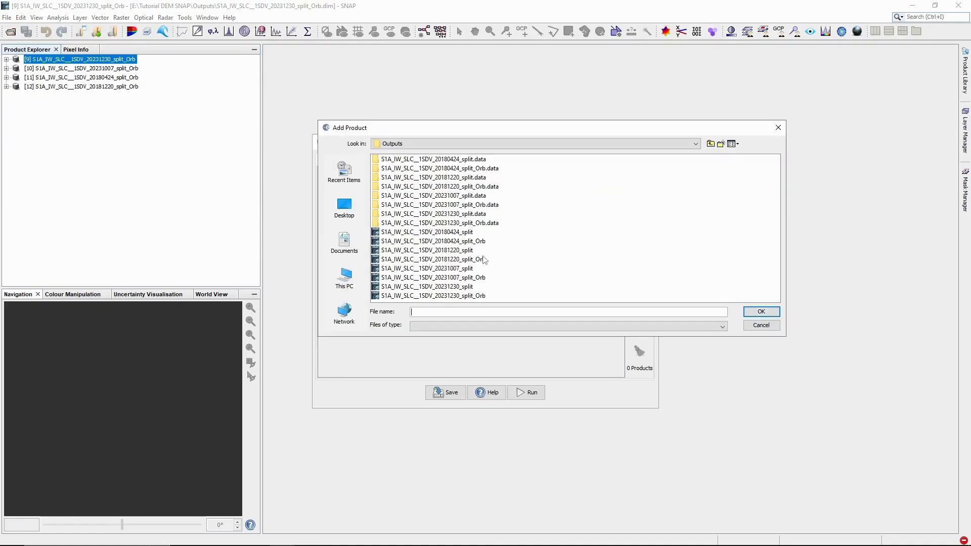
pyautogui.click(471, 241)
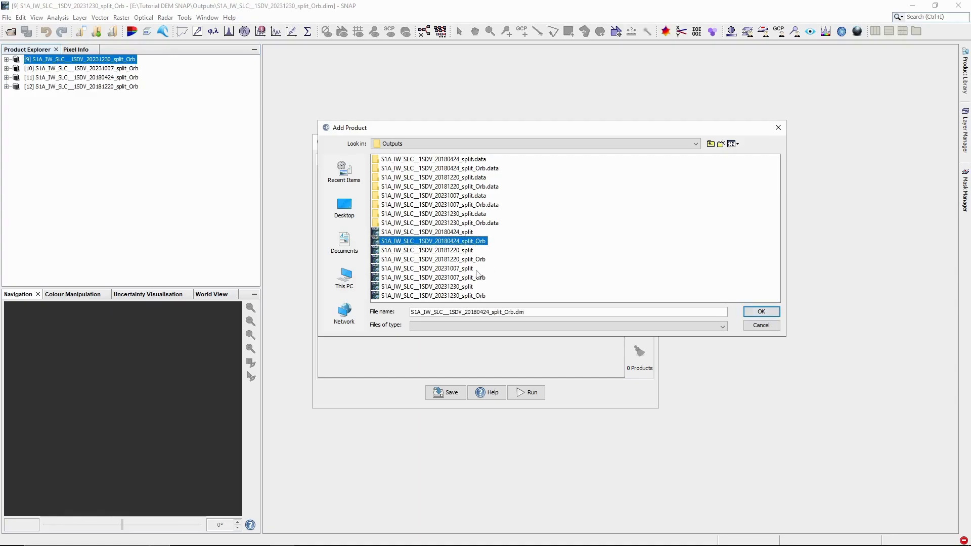
pyautogui.keyDown('ctrl'); pyautogui.click(478, 259); pyautogui.keyUp('ctrl')
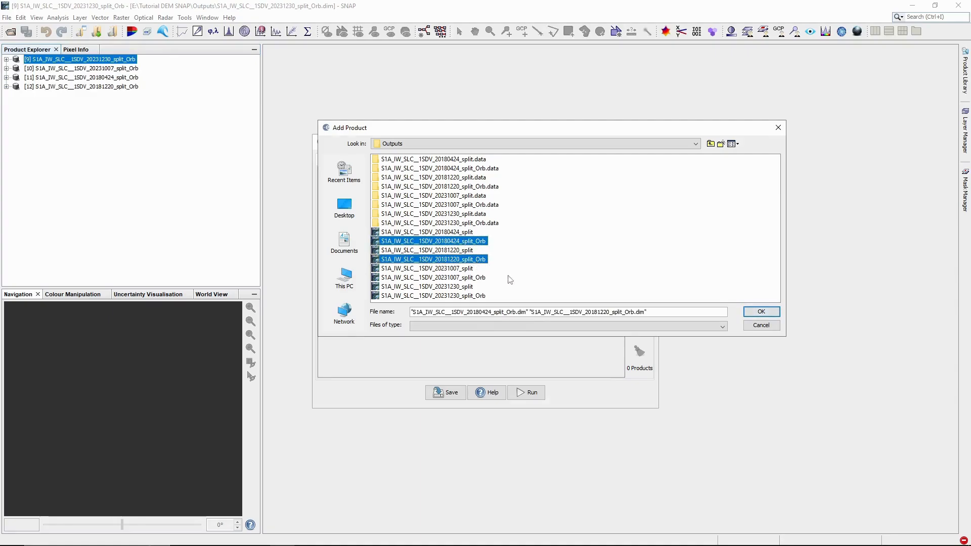
pyautogui.click(761, 313)
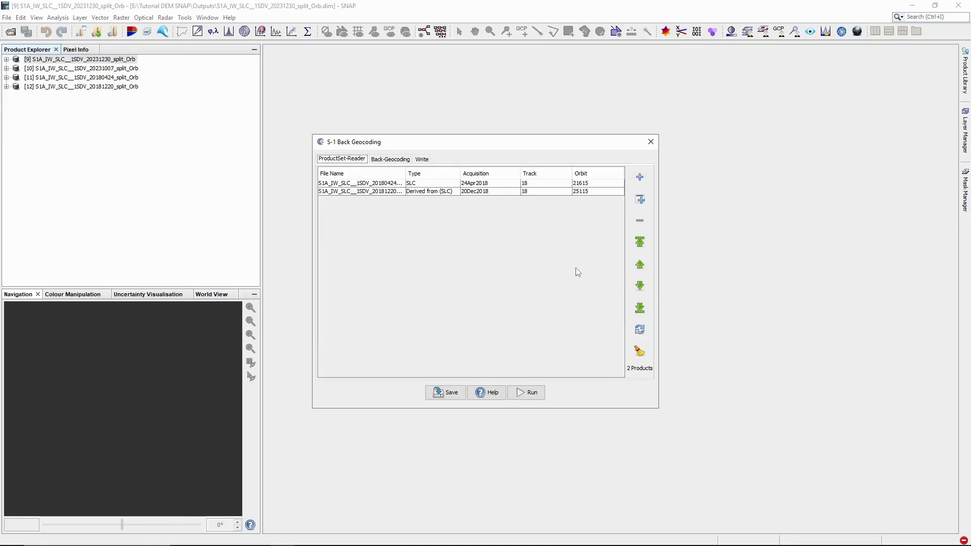
# Step: Run Back Geocoding with the SRTM 1Sec HGT DEM to create the 20180424_split_Orb_Stack
pyautogui.click(390, 160)
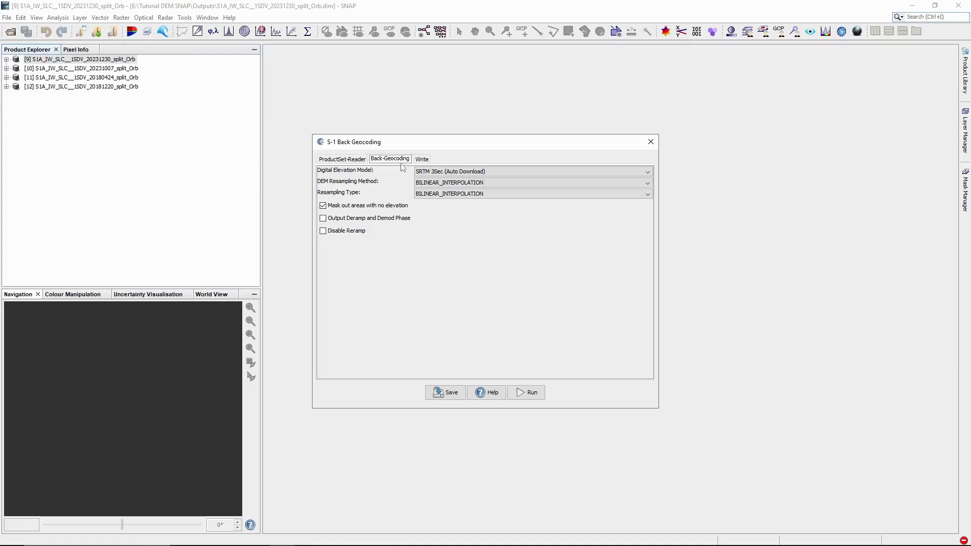
pyautogui.click(477, 172)
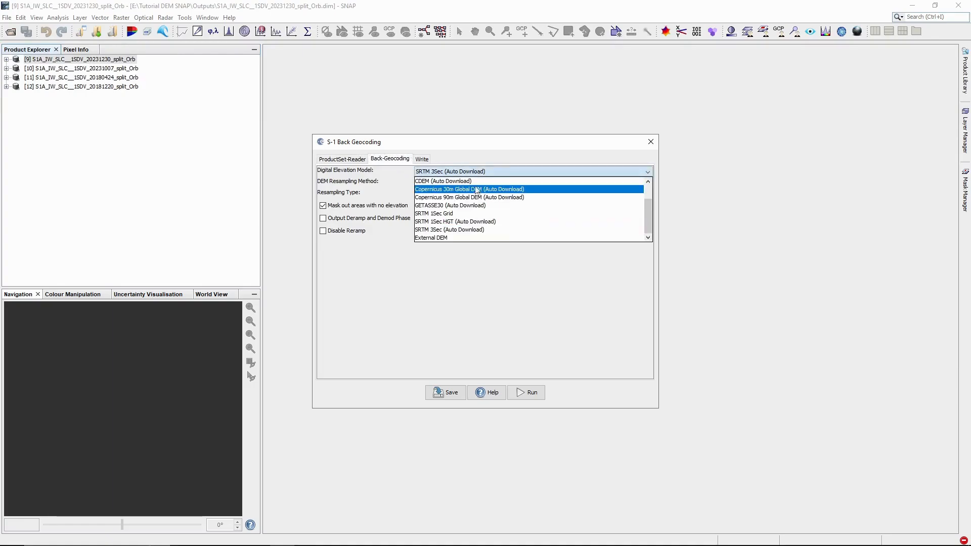
pyautogui.click(471, 222)
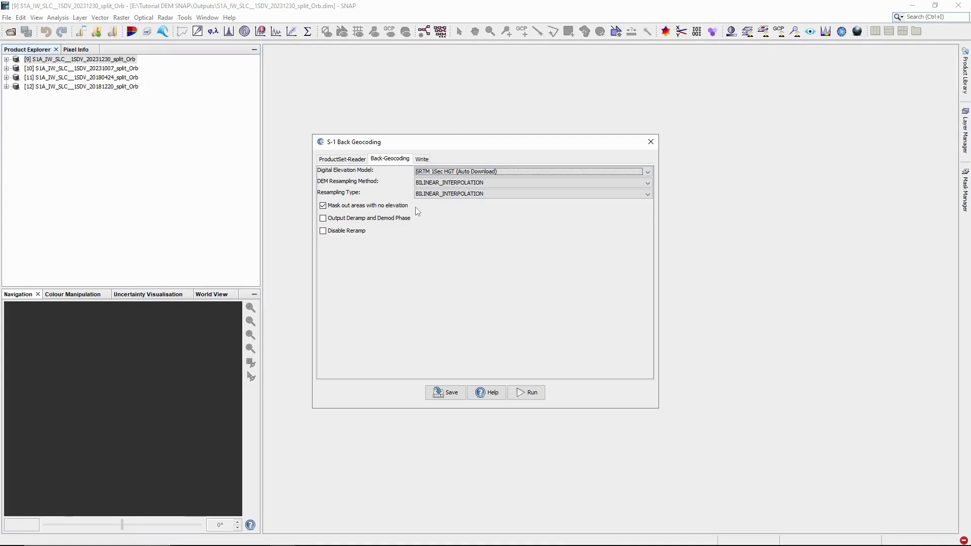
pyautogui.click(530, 393)
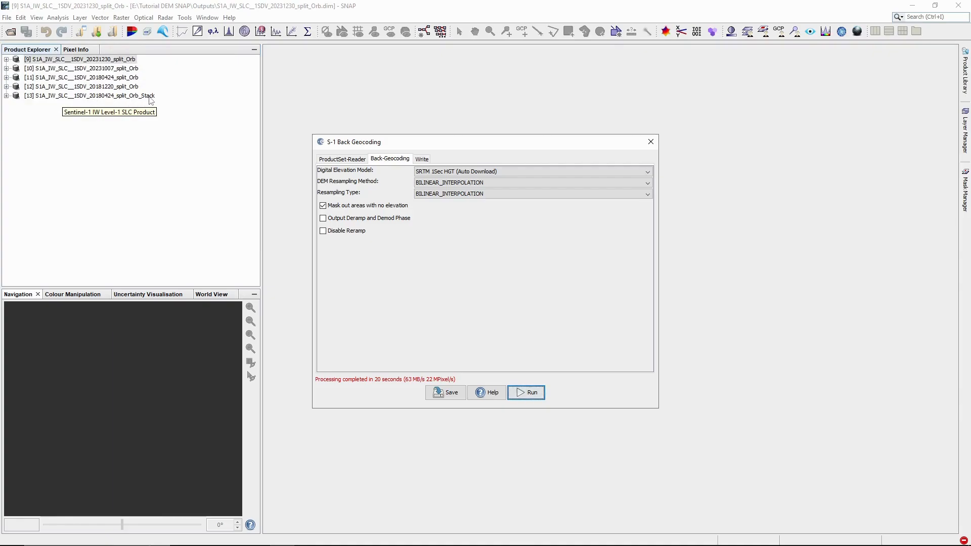
pyautogui.click(339, 160)
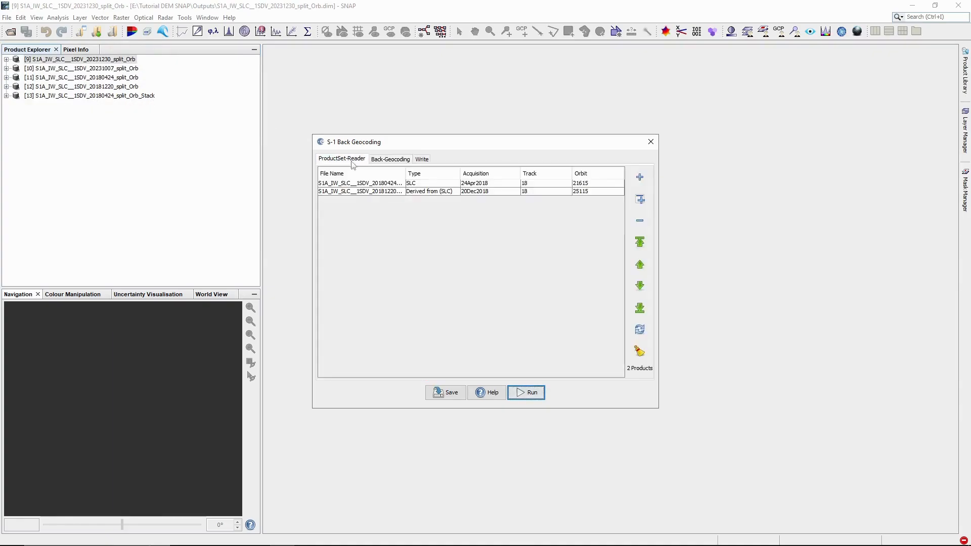
pyautogui.click(512, 192)
# Step: In a fresh S-1 Back Geocoding, add the 20231007 and 20231230 _Orb products
pyautogui.click(651, 141)
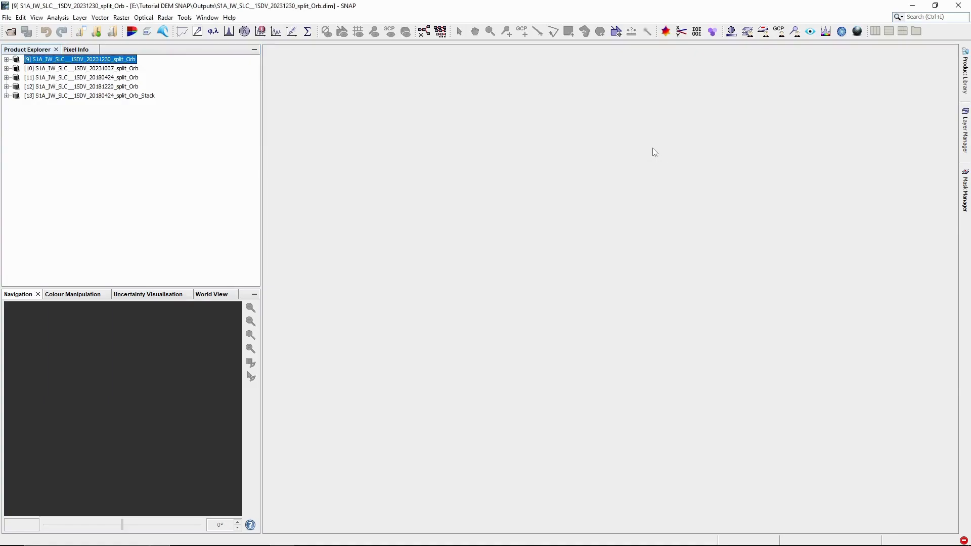
pyautogui.click(165, 18)
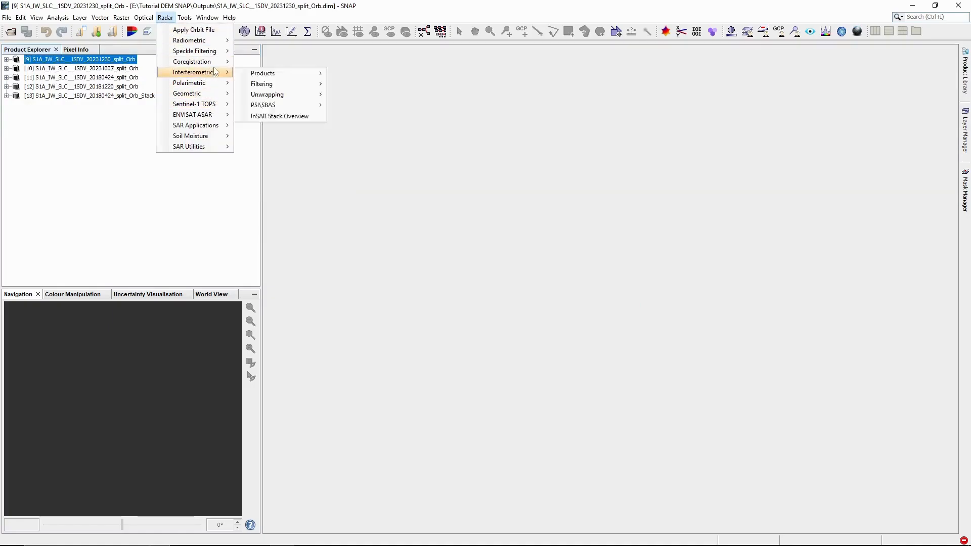
pyautogui.moveTo(227, 65)
pyautogui.moveTo(309, 74)
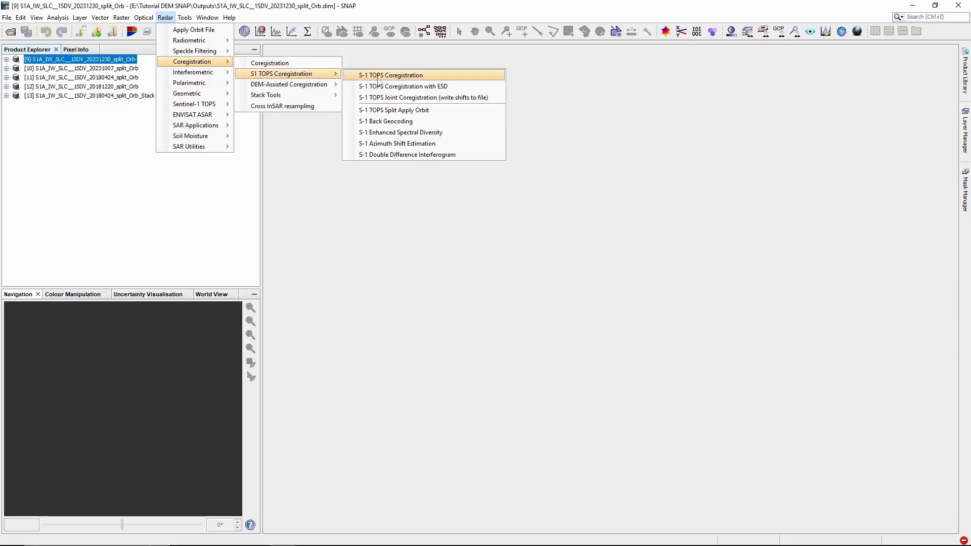
pyautogui.click(413, 122)
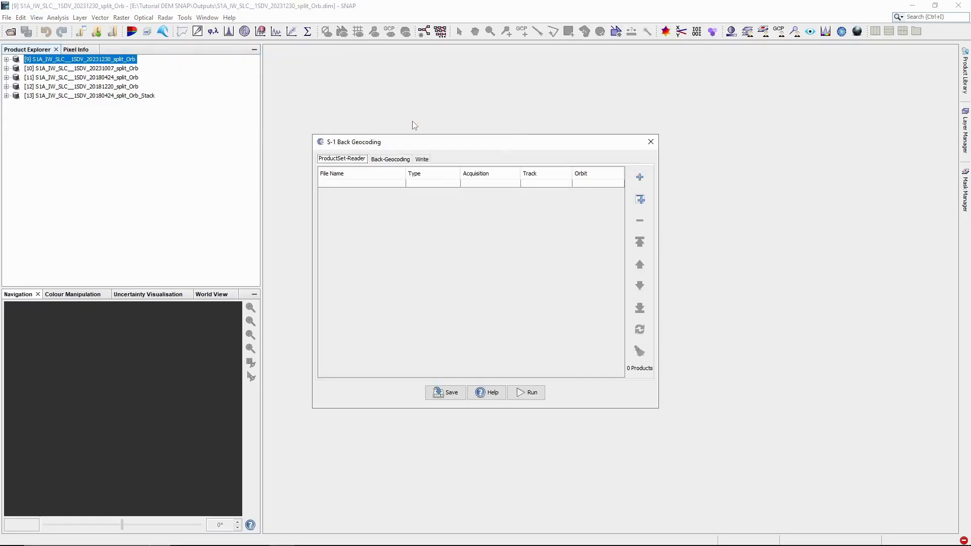
pyautogui.click(640, 180)
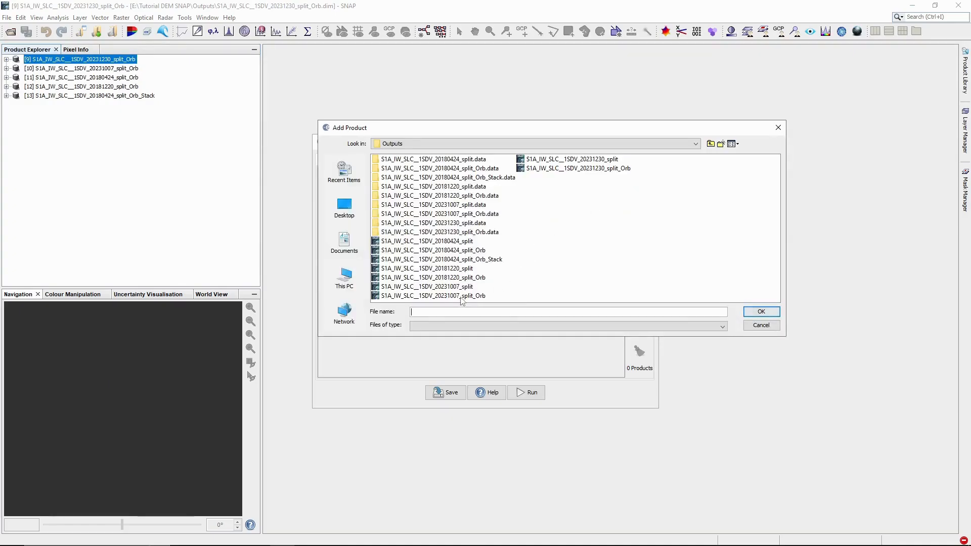
pyautogui.click(461, 296)
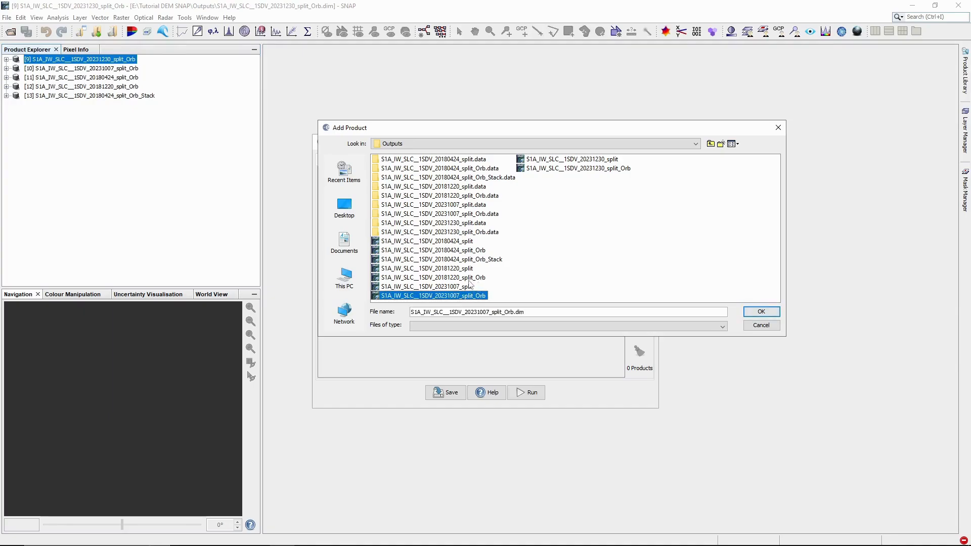
pyautogui.keyDown('ctrl'); pyautogui.click(587, 168); pyautogui.keyUp('ctrl')
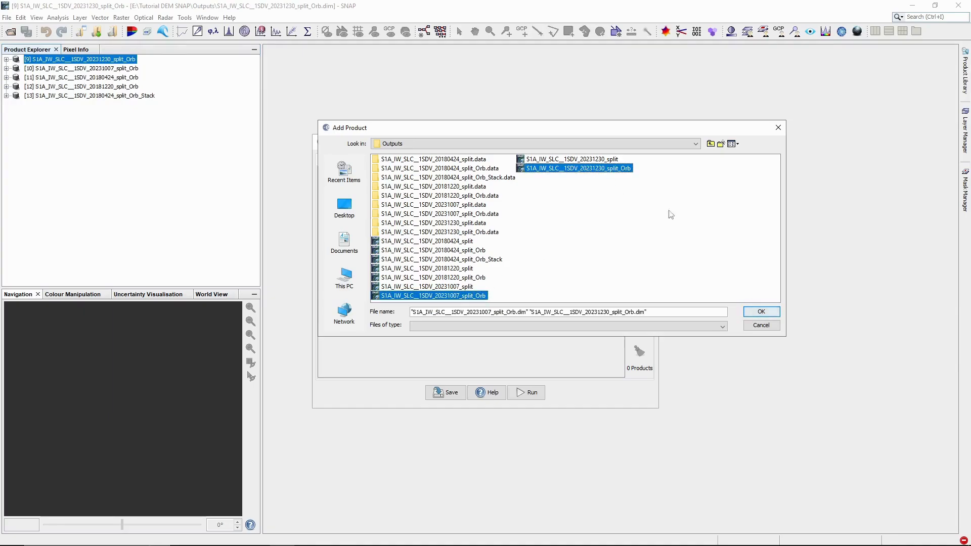
pyautogui.click(763, 310)
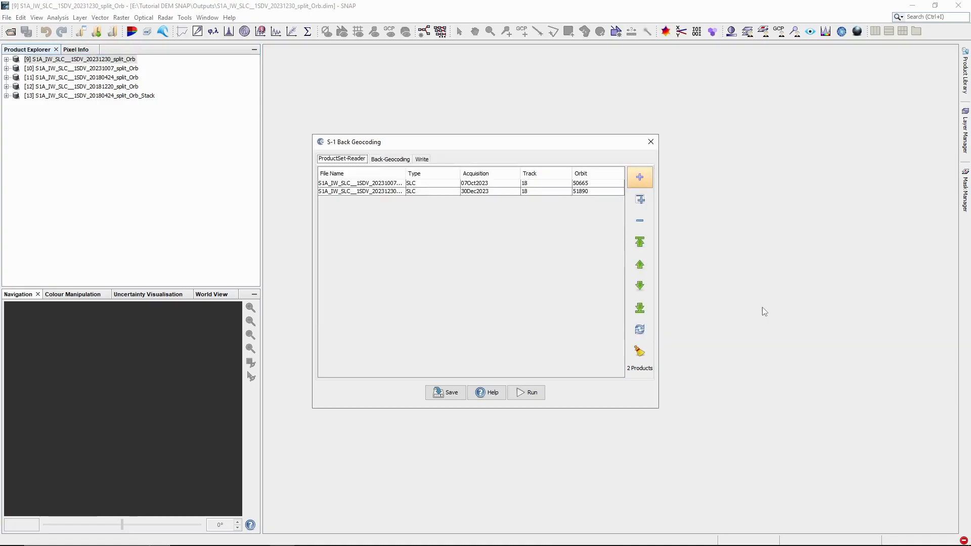
# Step: Run Back Geocoding with SRTM 1Sec HGT to create the 20231007_split_Orb_Stack, then close the dialog
pyautogui.click(400, 160)
pyautogui.click(447, 172)
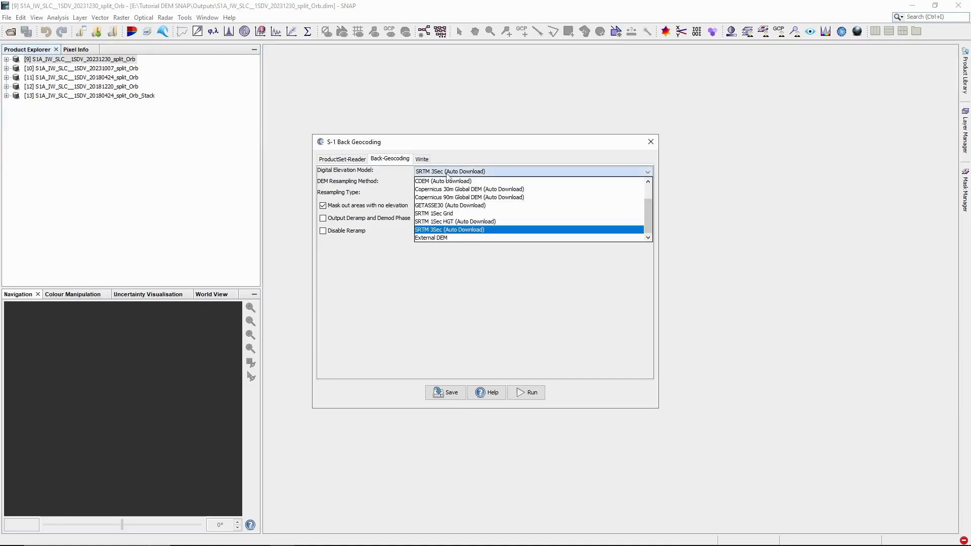
pyautogui.click(476, 224)
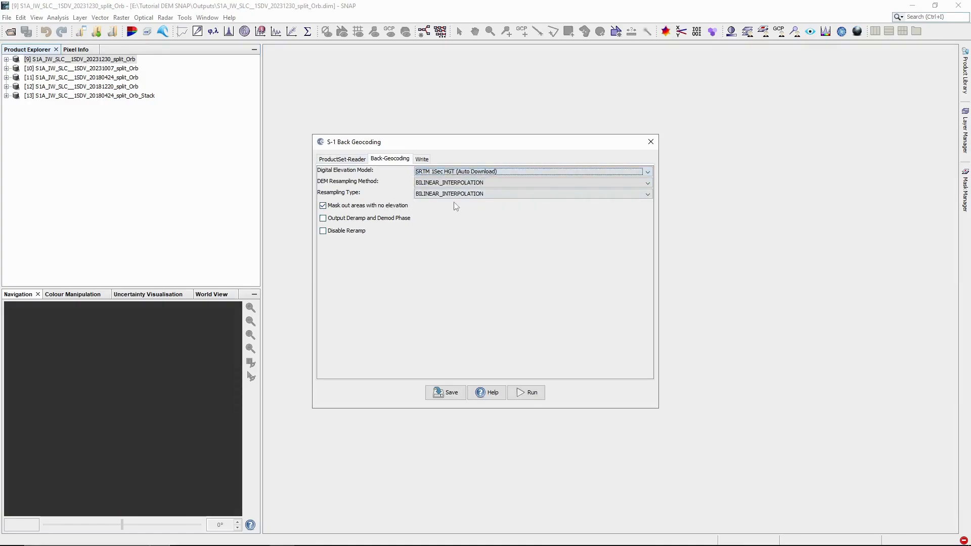
pyautogui.click(536, 395)
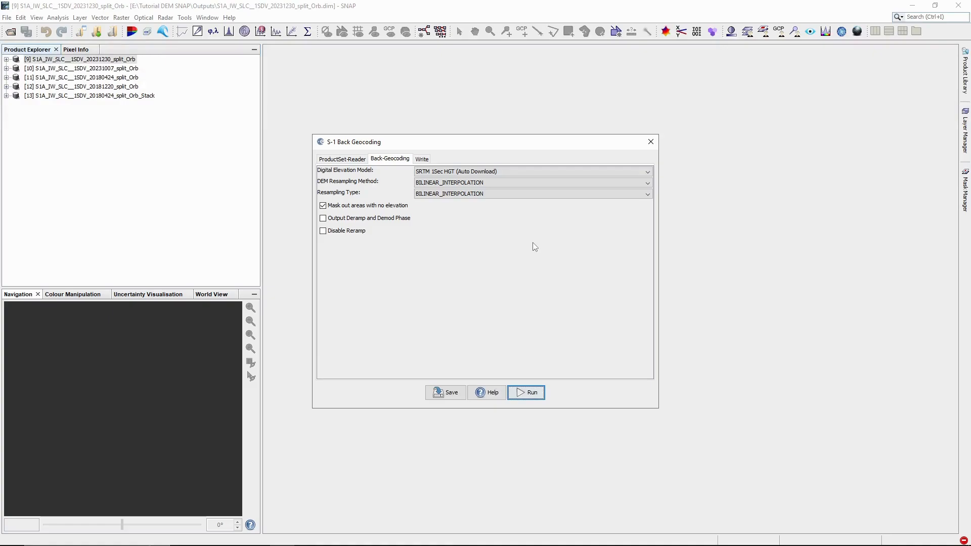
pyautogui.click(651, 145)
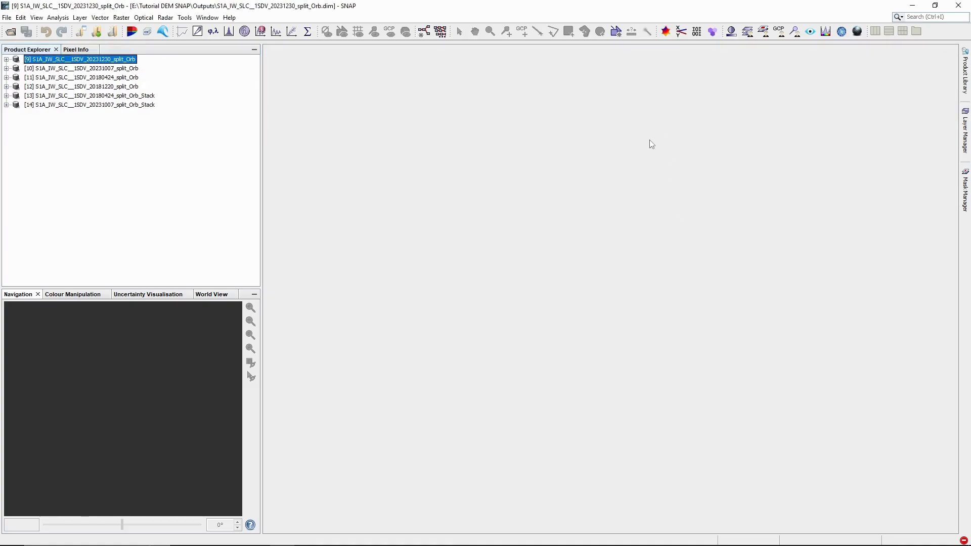
# Step: Close products [9]–[12], keeping only the 20180424 and 20231007 split_Orb_Stack products
pyautogui.keyDown('shift'); pyautogui.click(125, 87); pyautogui.keyUp('shift')
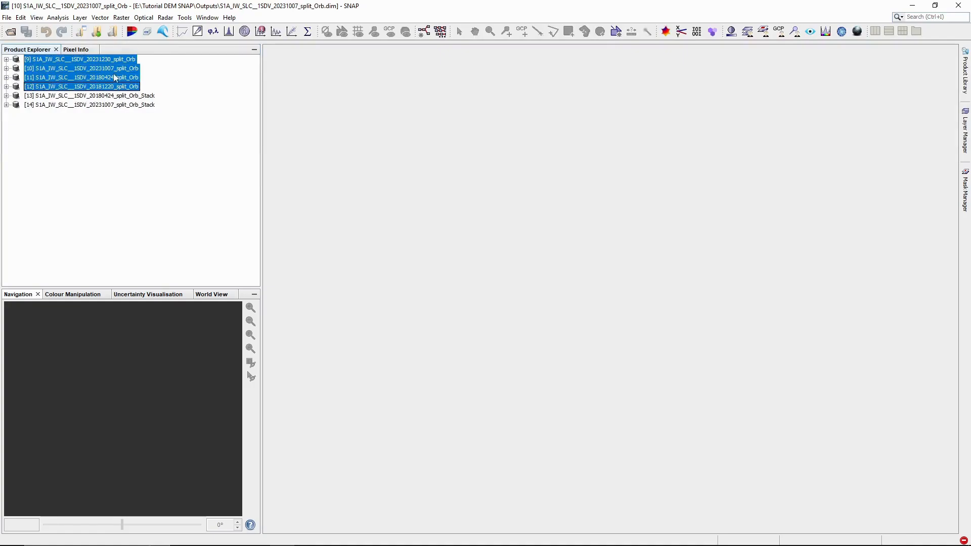
pyautogui.rightClick(86, 73)
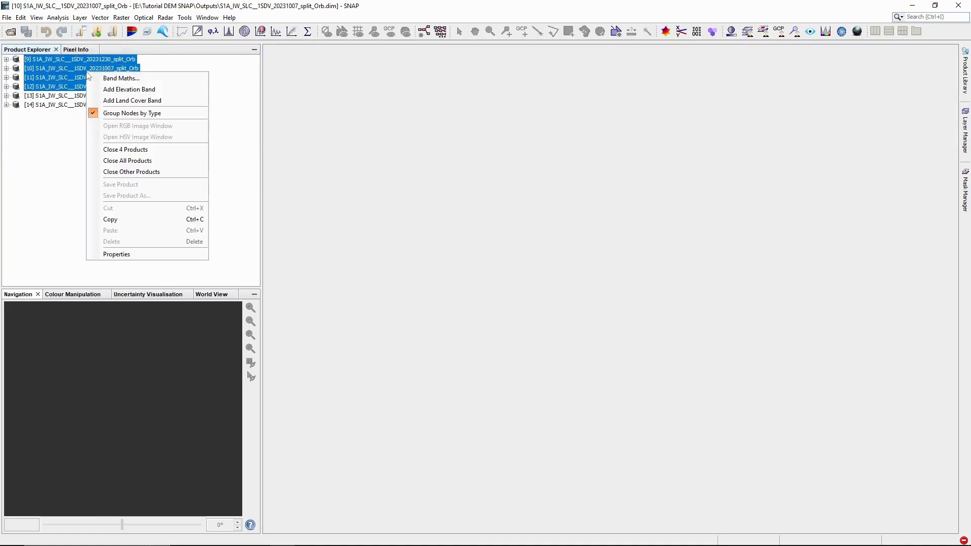
pyautogui.click(119, 147)
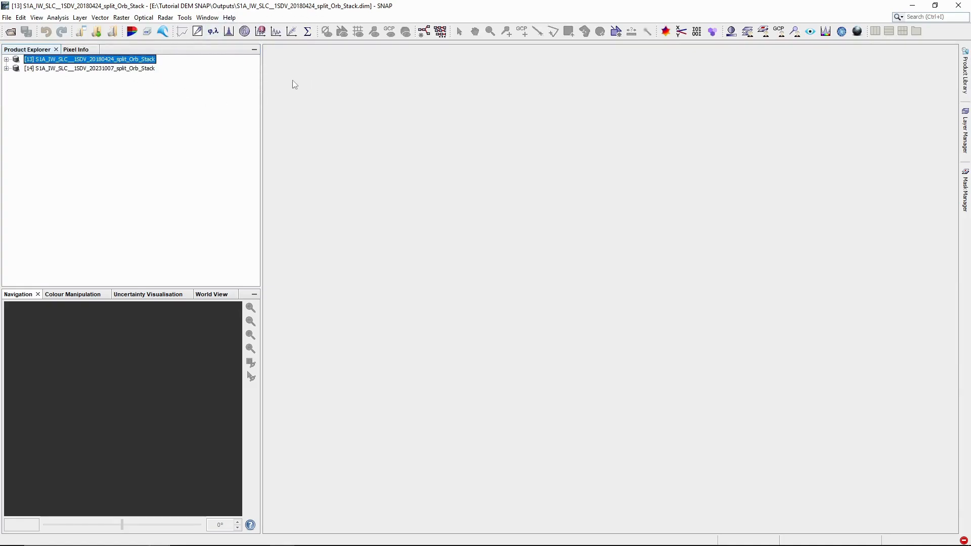
pyautogui.click(163, 18)
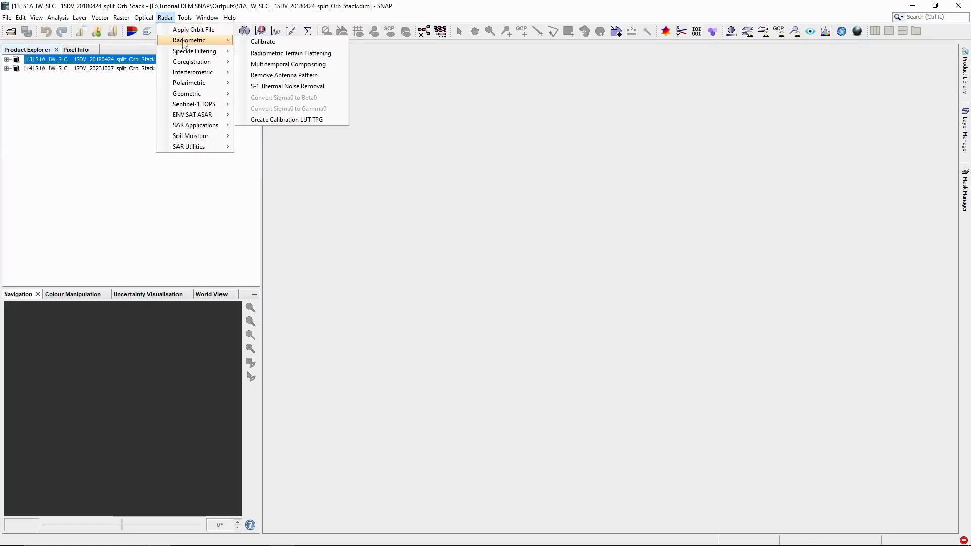
pyautogui.moveTo(192, 64)
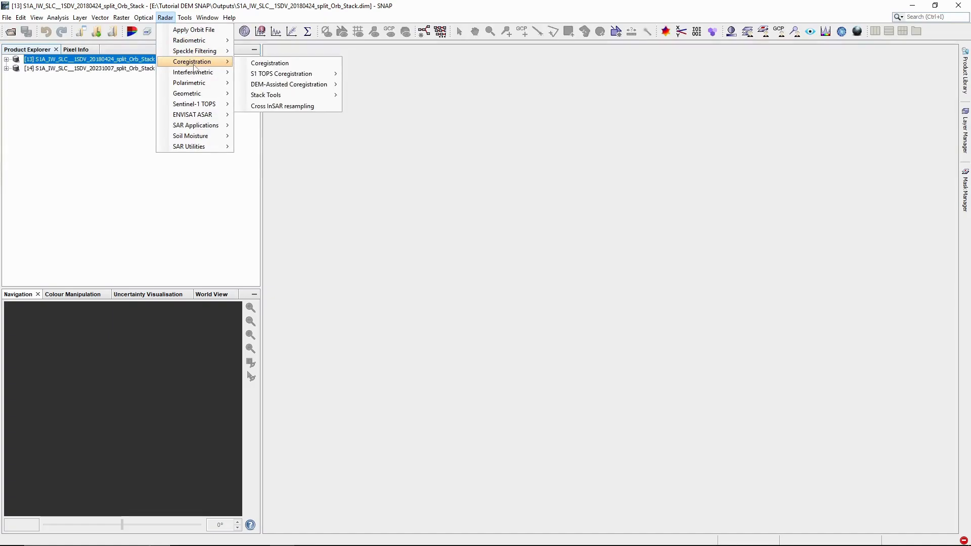
pyautogui.moveTo(227, 110)
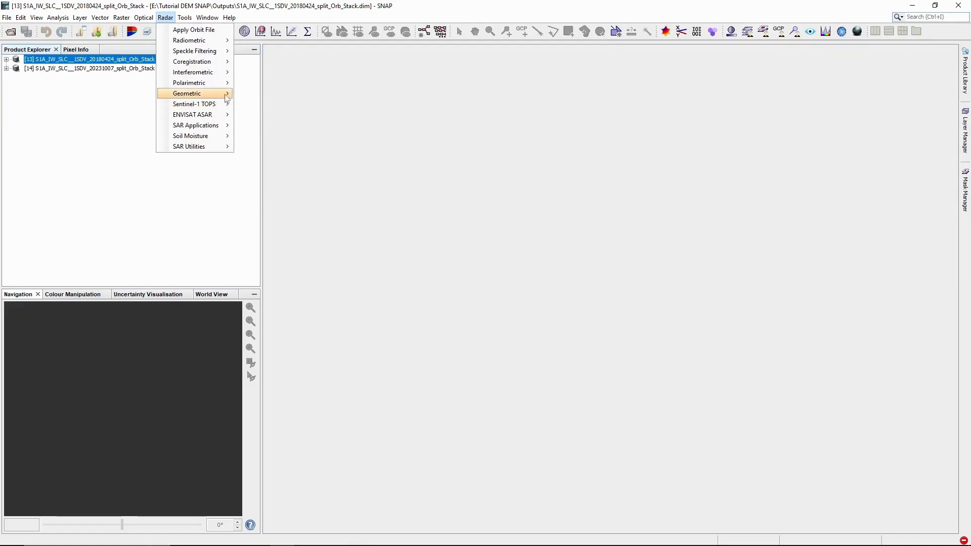
pyautogui.moveTo(229, 82)
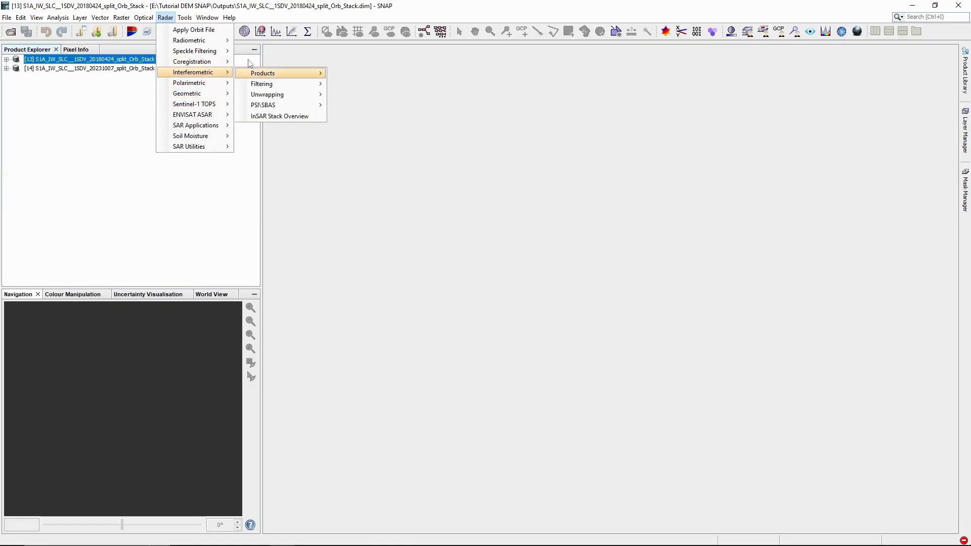
pyautogui.moveTo(278, 75)
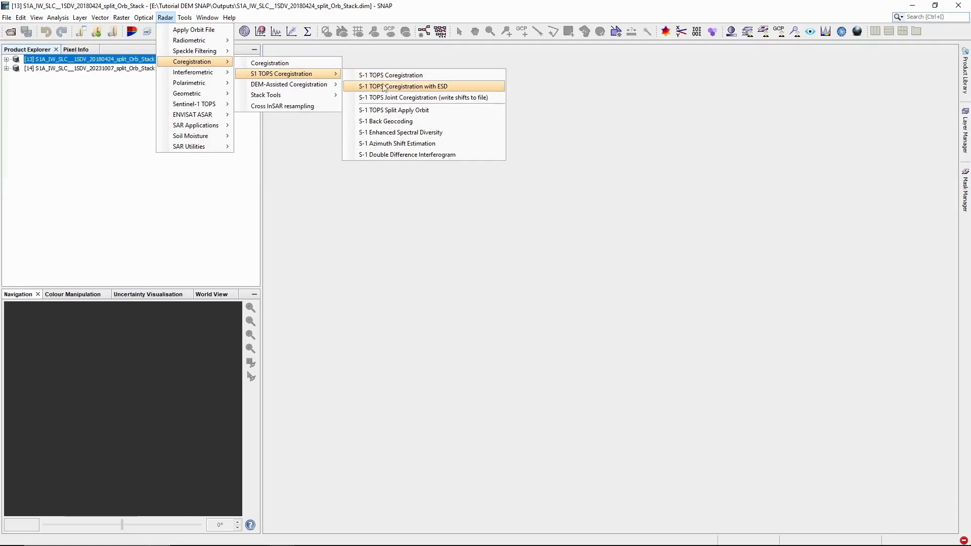
# Step: Run S-1 Enhanced Spectral Diversity with the [13] 20180424 stack as source
pyautogui.click(418, 134)
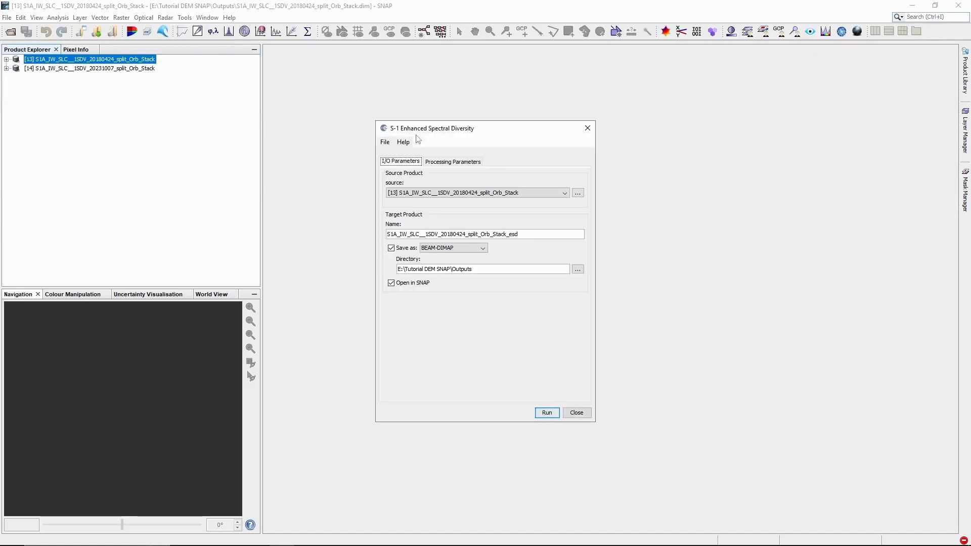
pyautogui.click(544, 194)
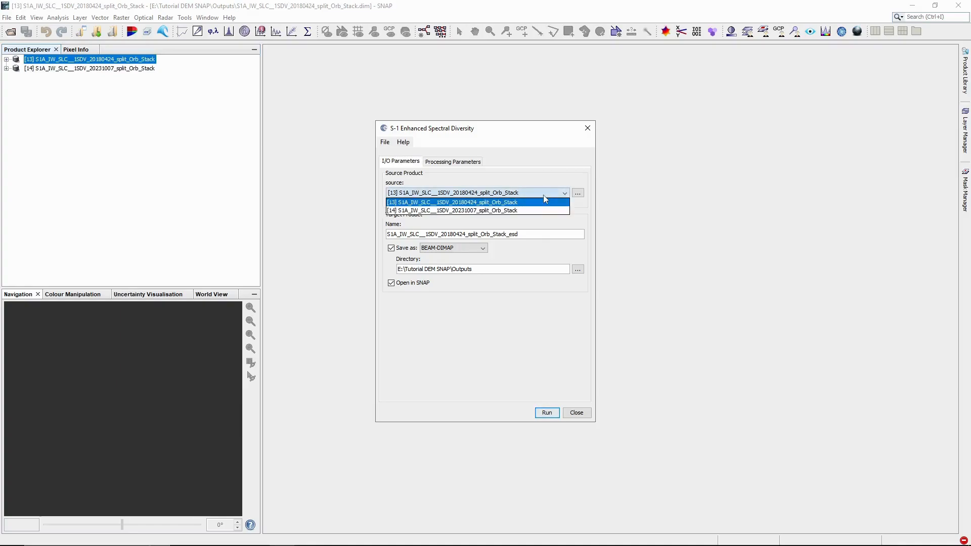
pyautogui.click(477, 203)
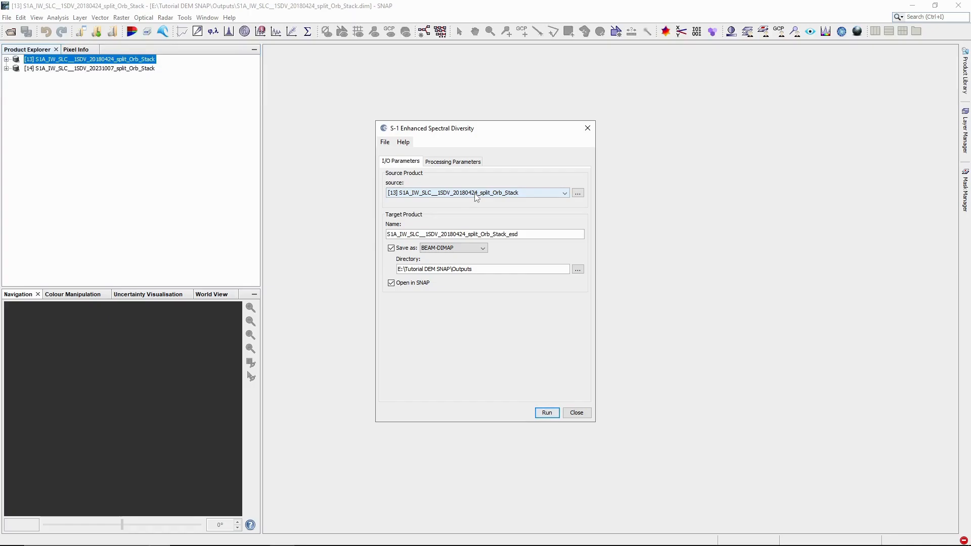
pyautogui.click(459, 162)
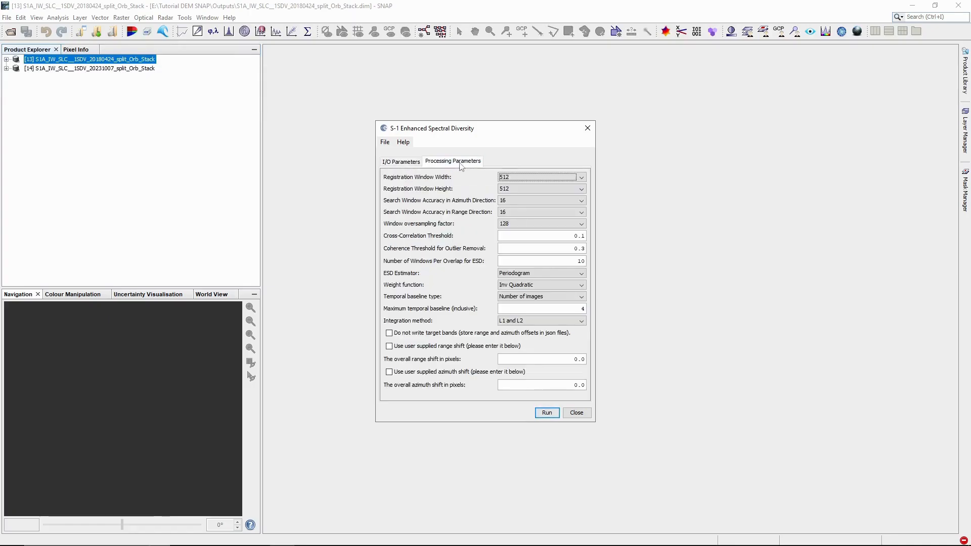
pyautogui.click(415, 162)
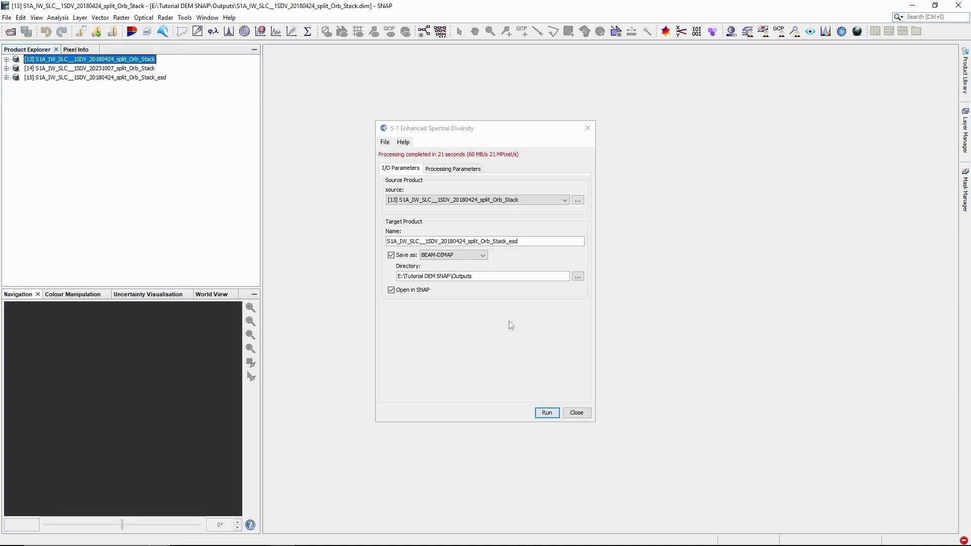
# Step: Run ESD on the [14] 20231007 stack, then close the ESD dialog
pyautogui.click(494, 200)
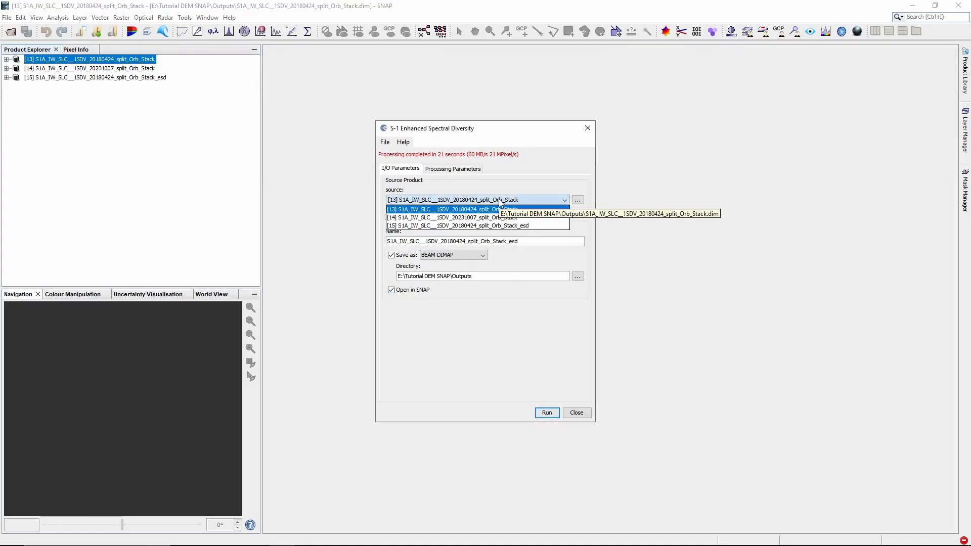
pyautogui.click(495, 218)
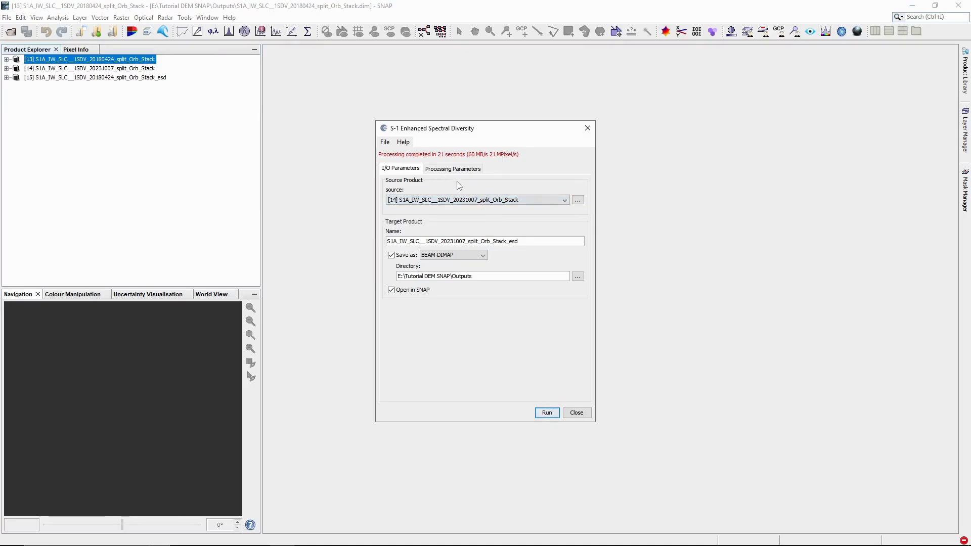
pyautogui.click(547, 413)
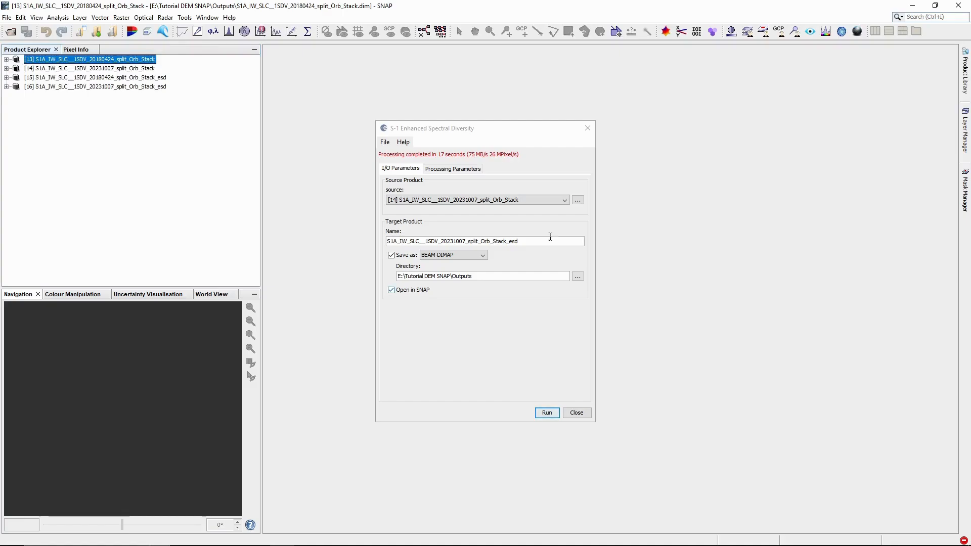
pyautogui.click(588, 128)
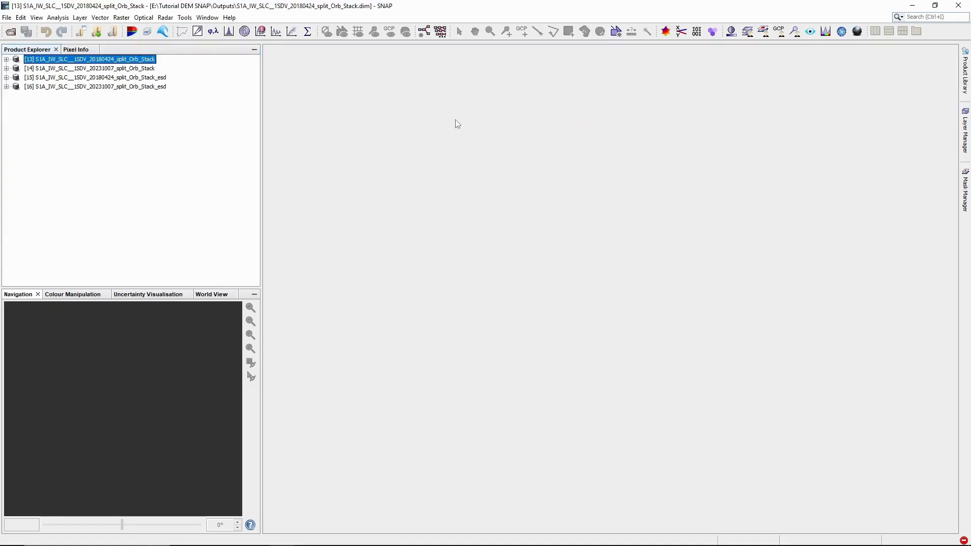
# Step: Close the two plain stacks, keeping only the 20180424 and 20231007 _esd products
pyautogui.keyDown('shift'); pyautogui.click(132, 68); pyautogui.keyUp('shift')
pyautogui.rightClick(131, 69)
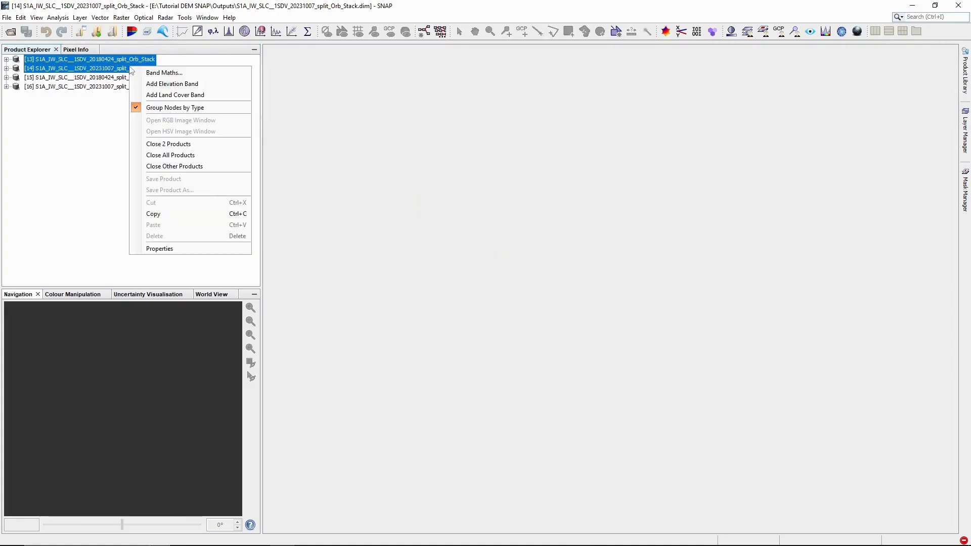
pyautogui.click(162, 145)
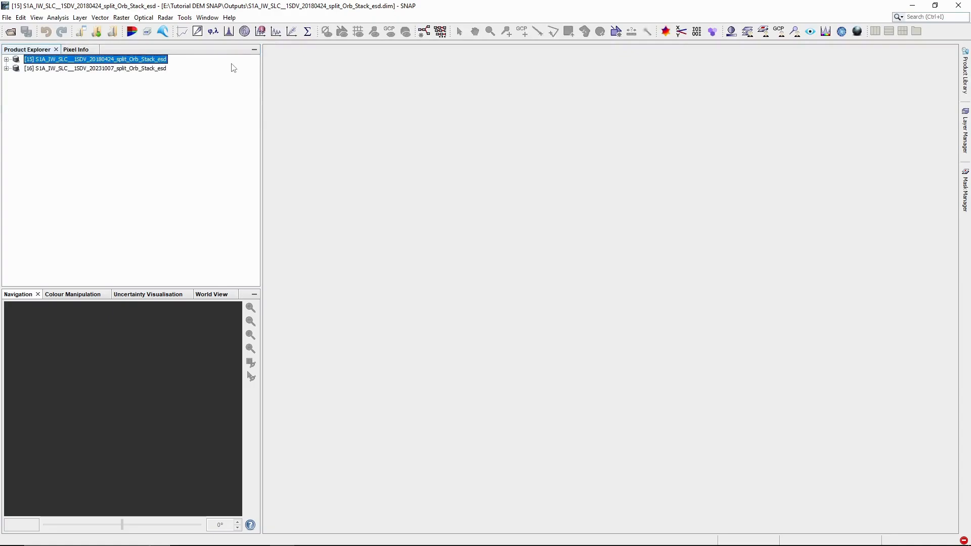
pyautogui.click(165, 18)
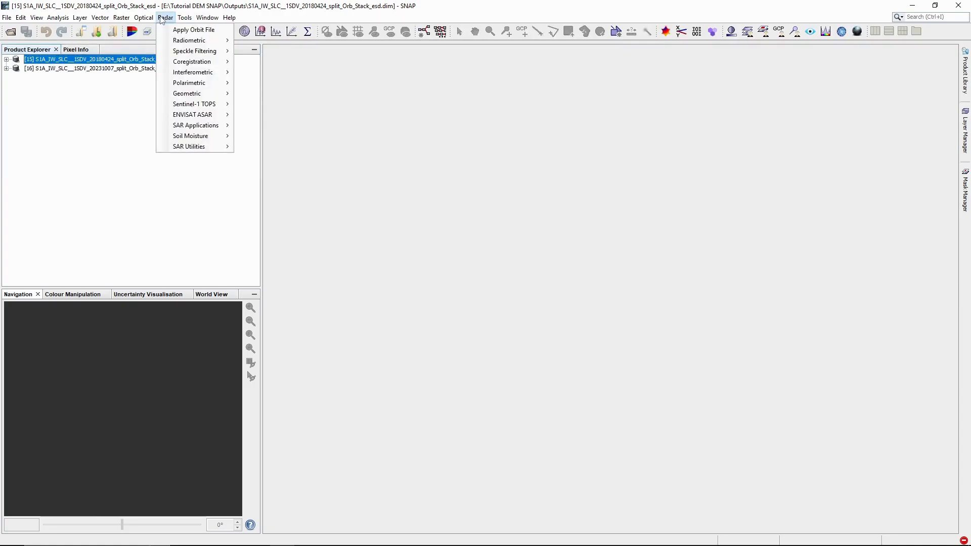
pyautogui.moveTo(203, 76)
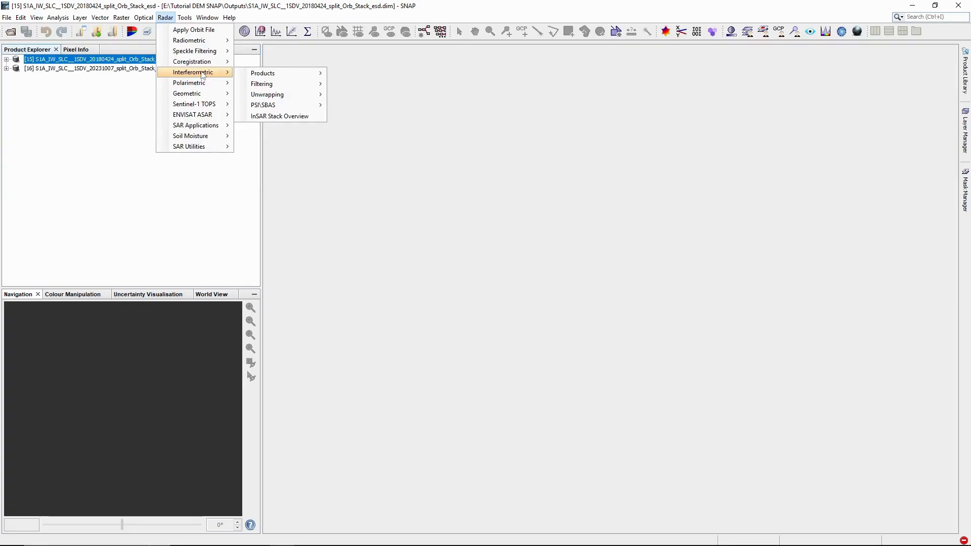
pyautogui.moveTo(253, 77)
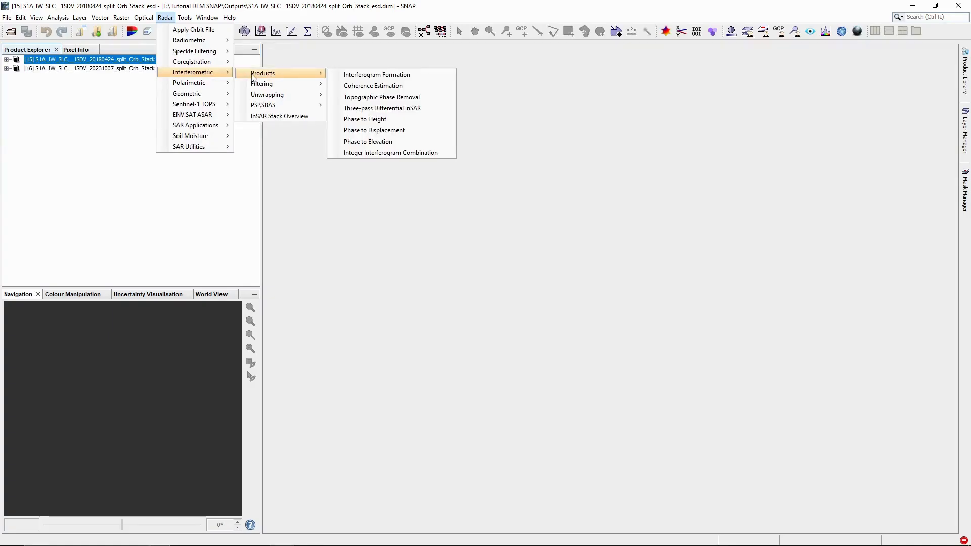
# Step: Form the interferogram with coherence for the 20180424 split_Orb_Stack_esd product
pyautogui.click(358, 75)
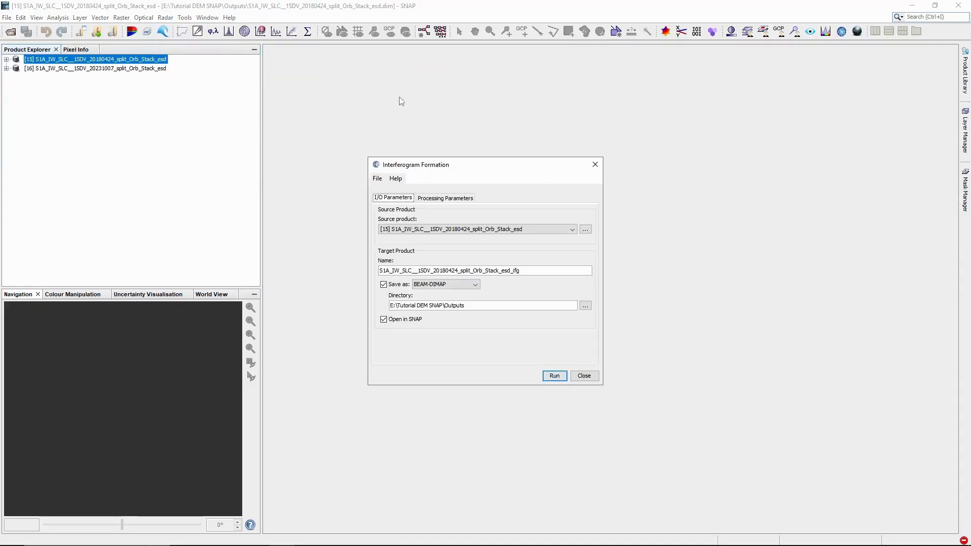
pyautogui.click(474, 232)
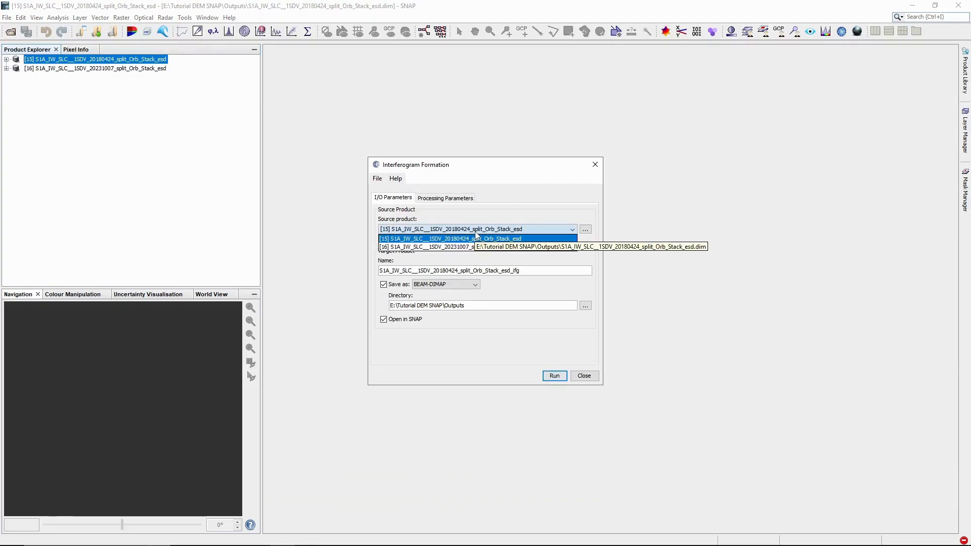
pyautogui.click(476, 238)
pyautogui.click(455, 202)
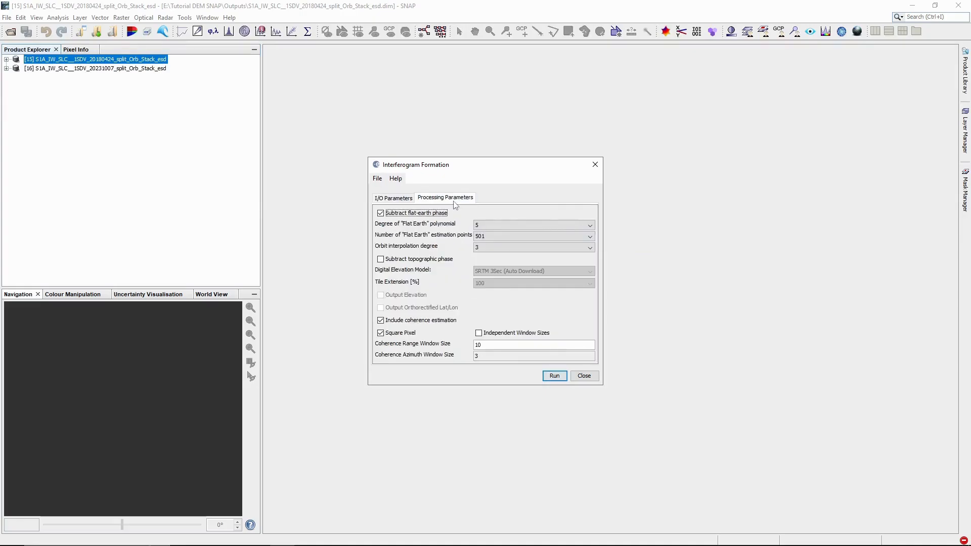
pyautogui.click(395, 202)
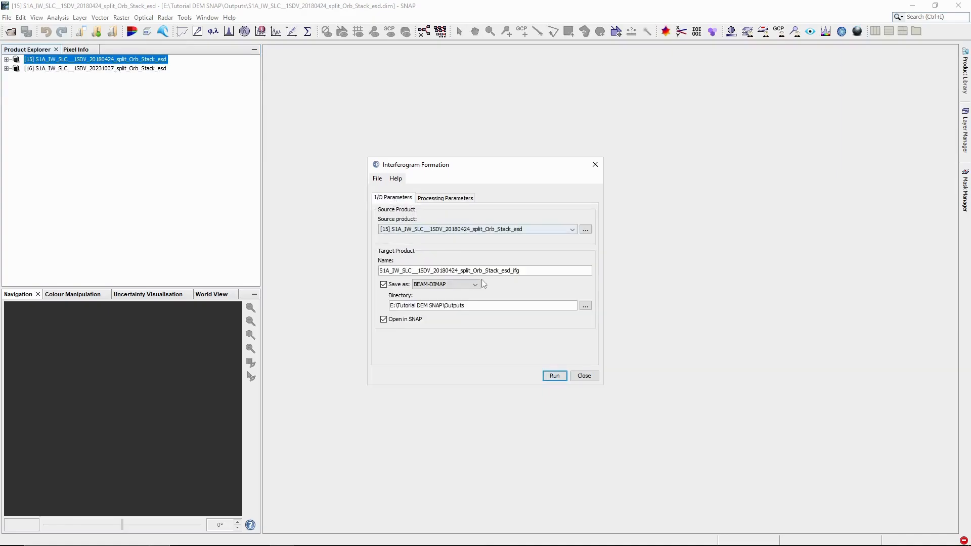
pyautogui.click(555, 376)
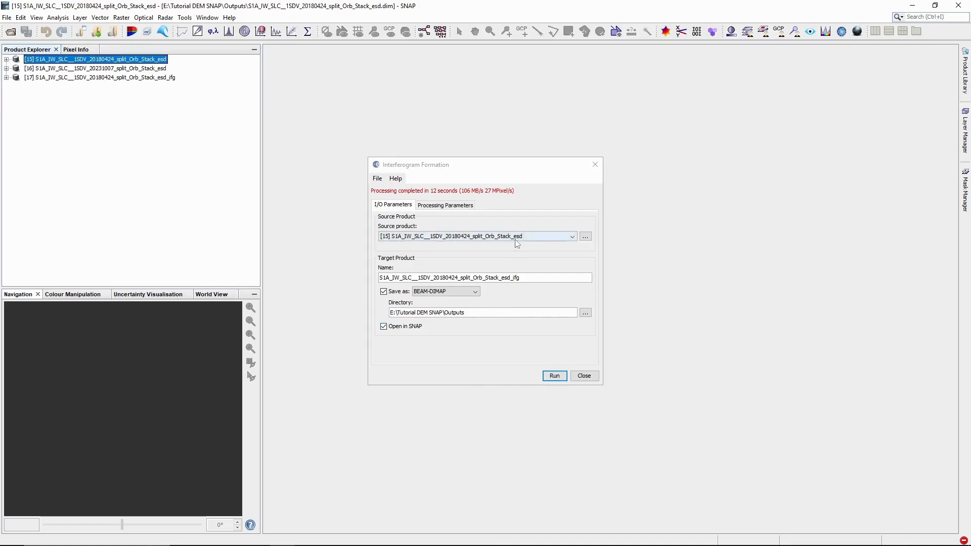
# Step: Form the interferogram for the 20231007 ESD product as well, then close the dialog
pyautogui.click(515, 238)
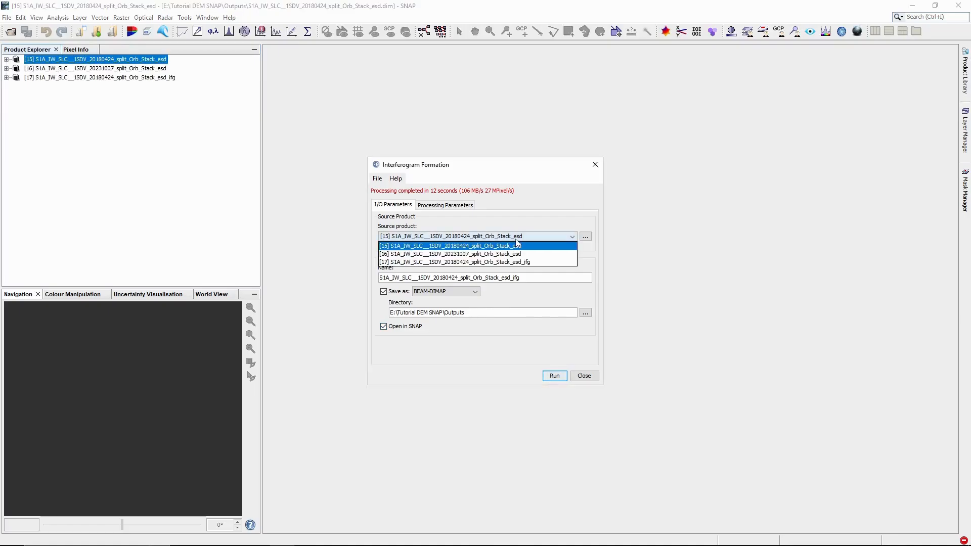
pyautogui.click(492, 255)
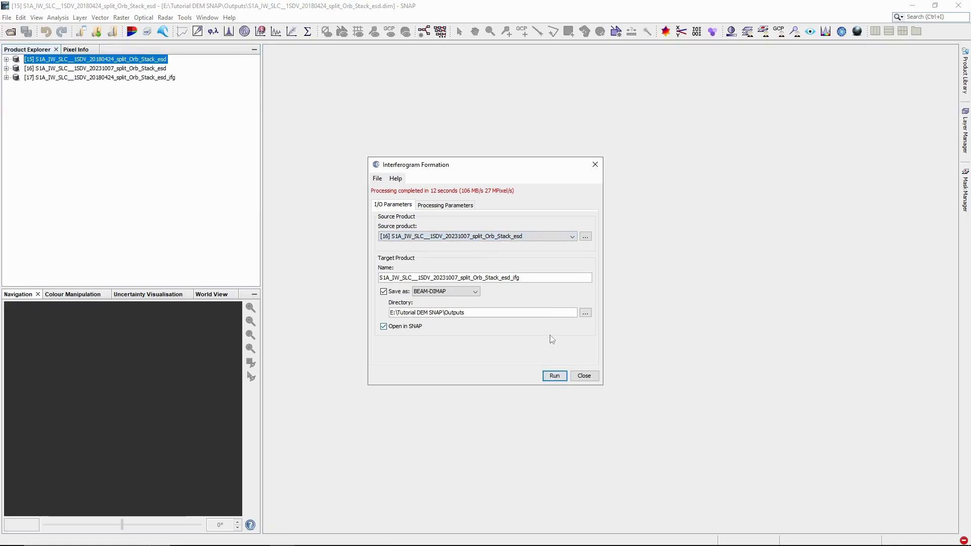
pyautogui.click(554, 376)
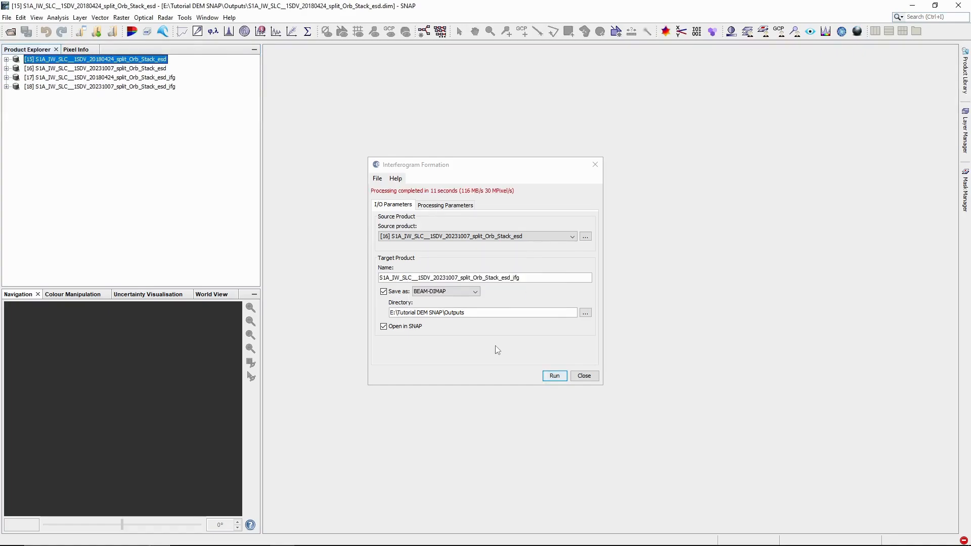
pyautogui.click(595, 164)
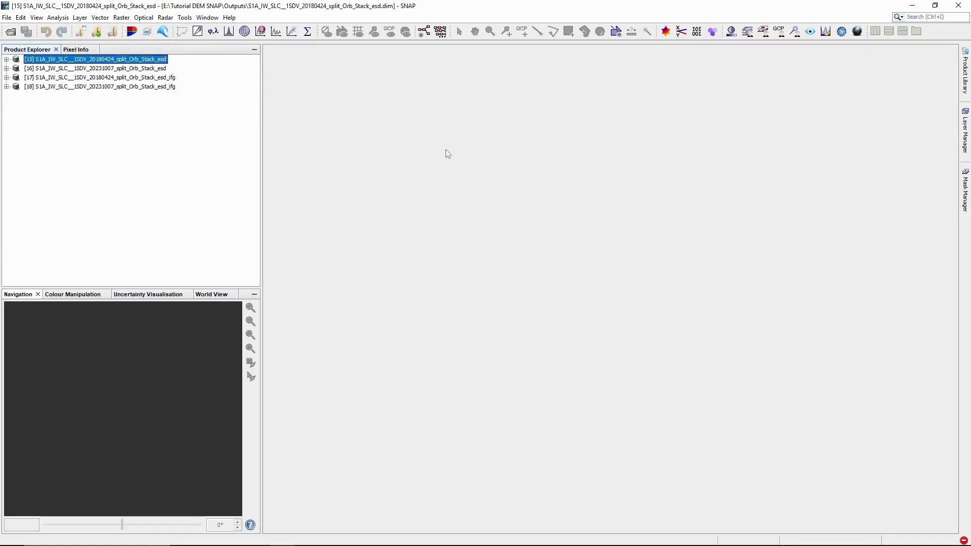
pyautogui.click(137, 68)
pyautogui.click(149, 60)
pyautogui.keyDown('ctrl'); pyautogui.click(148, 69); pyautogui.keyUp('ctrl')
pyautogui.rightClick(147, 71)
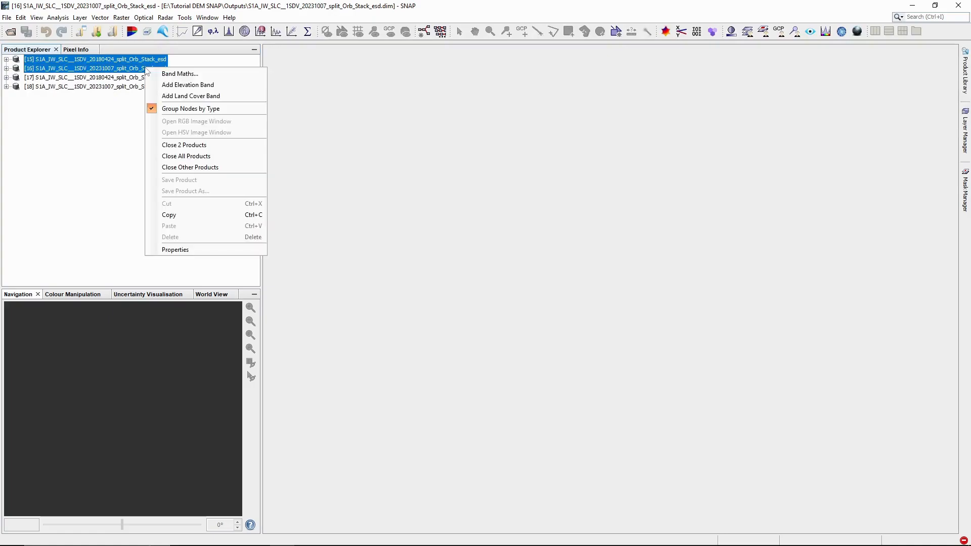
pyautogui.click(208, 146)
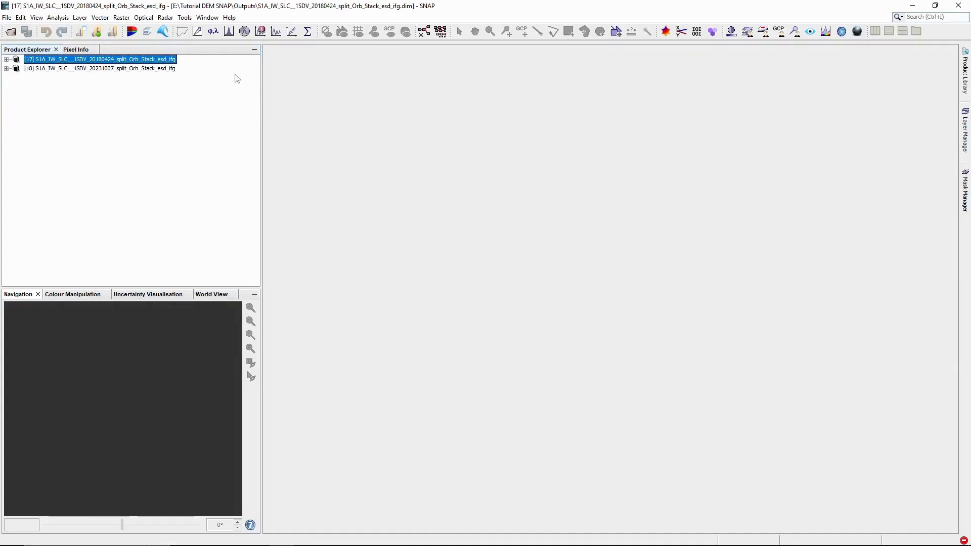
pyautogui.click(6, 59)
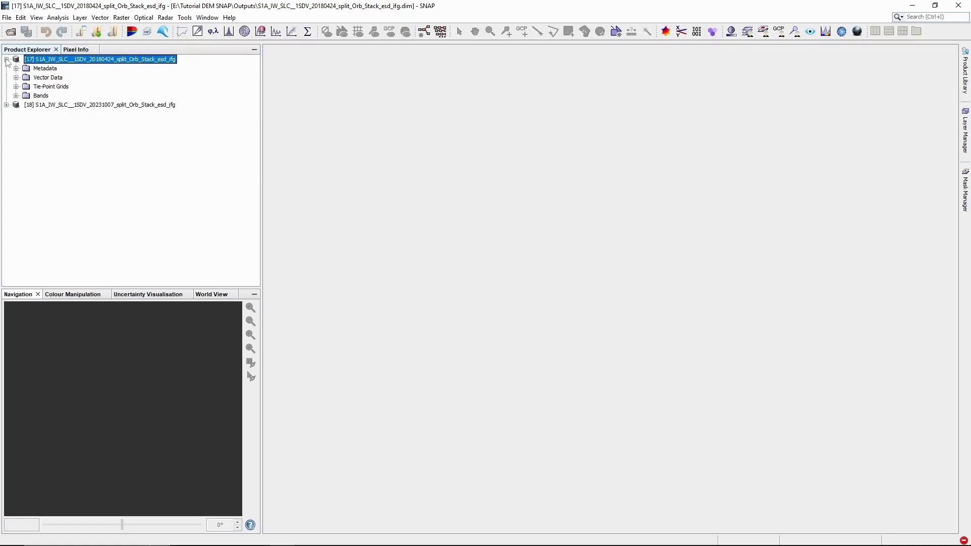
pyautogui.click(16, 95)
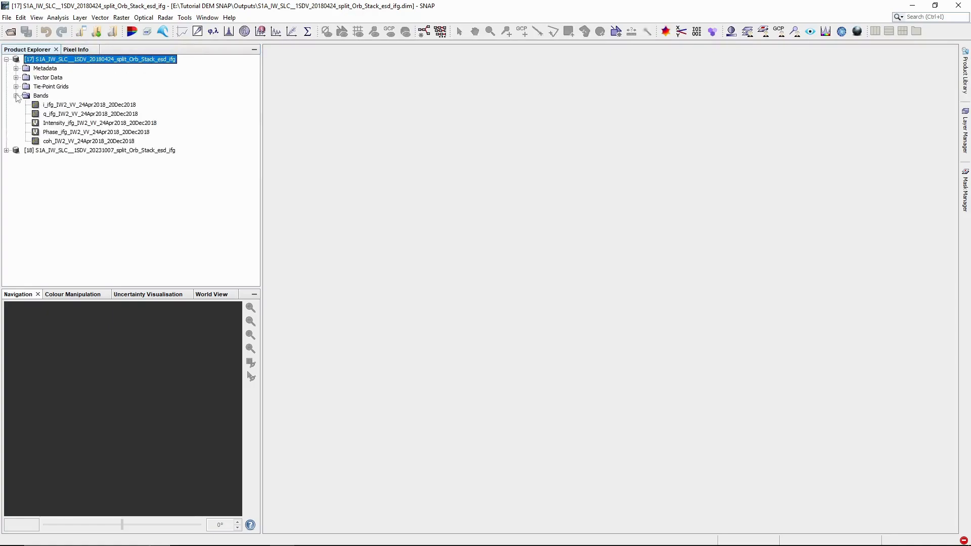
pyautogui.doubleClick(65, 142)
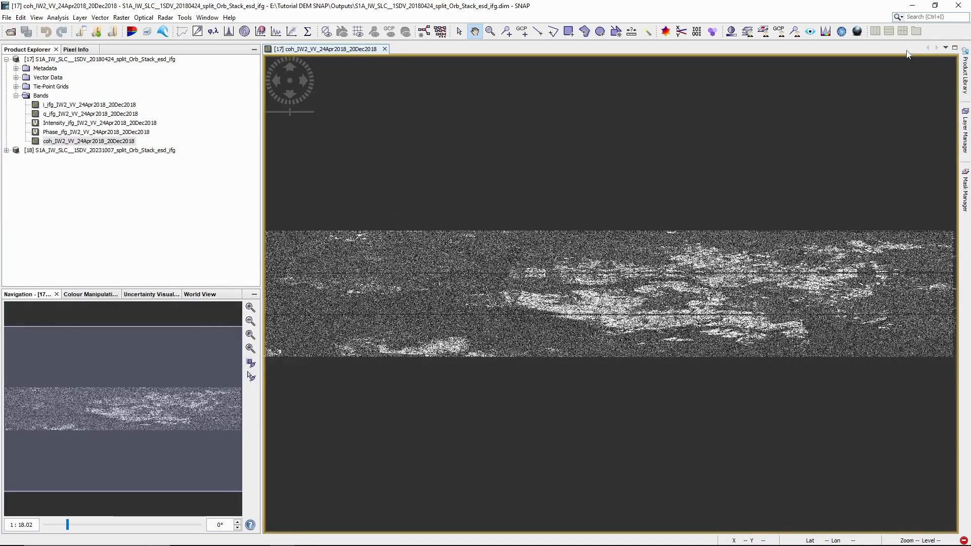
pyautogui.click(384, 48)
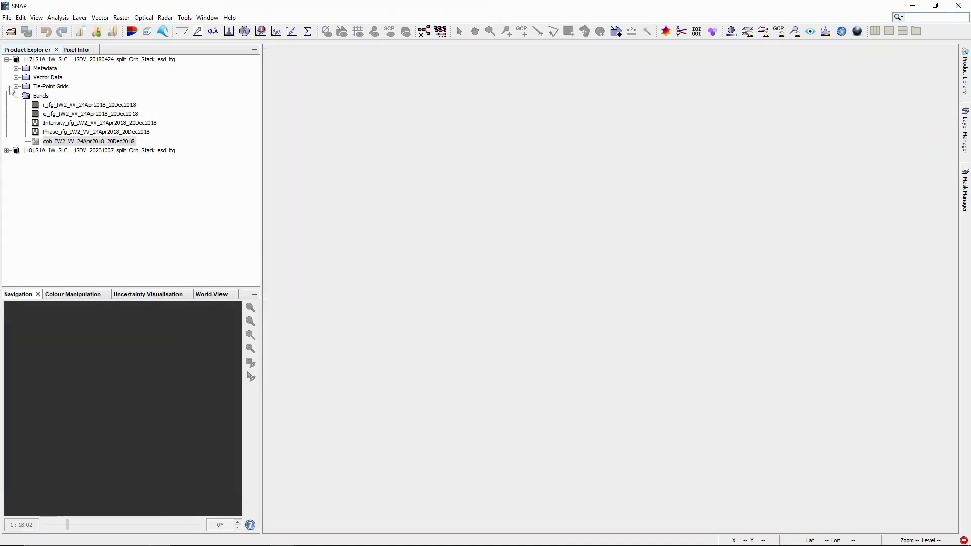
pyautogui.click(6, 59)
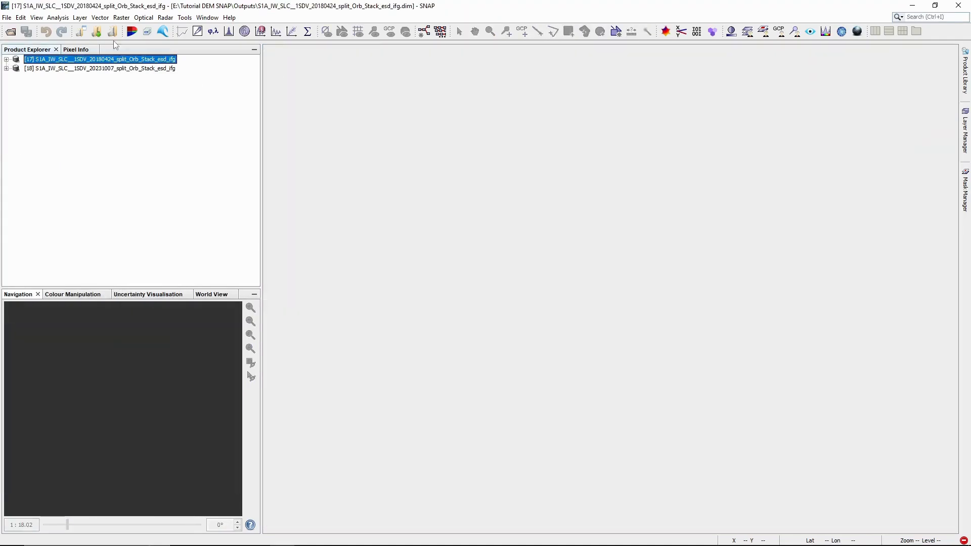
# Step: Run S-1 TOPS Deburst on the 20180424 interferogram product
pyautogui.click(165, 18)
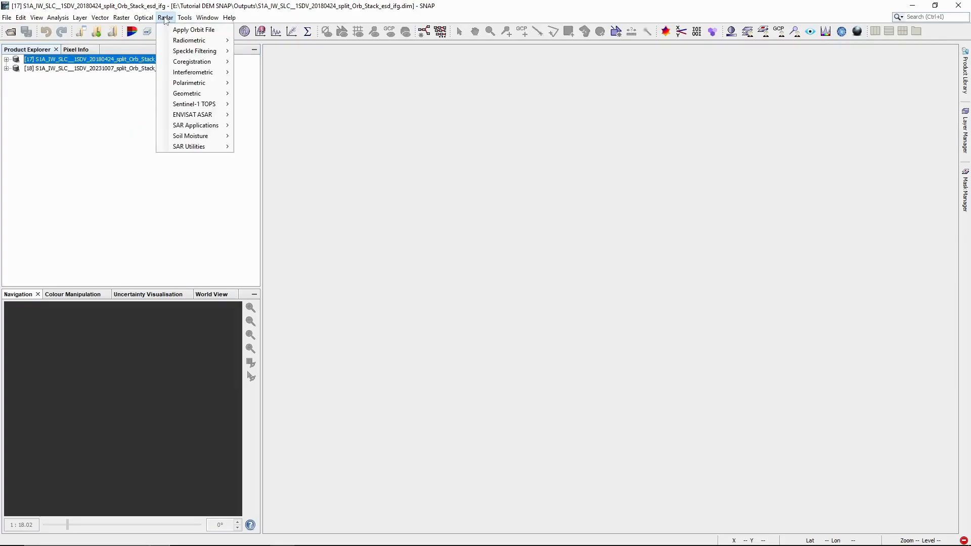
pyautogui.moveTo(200, 106)
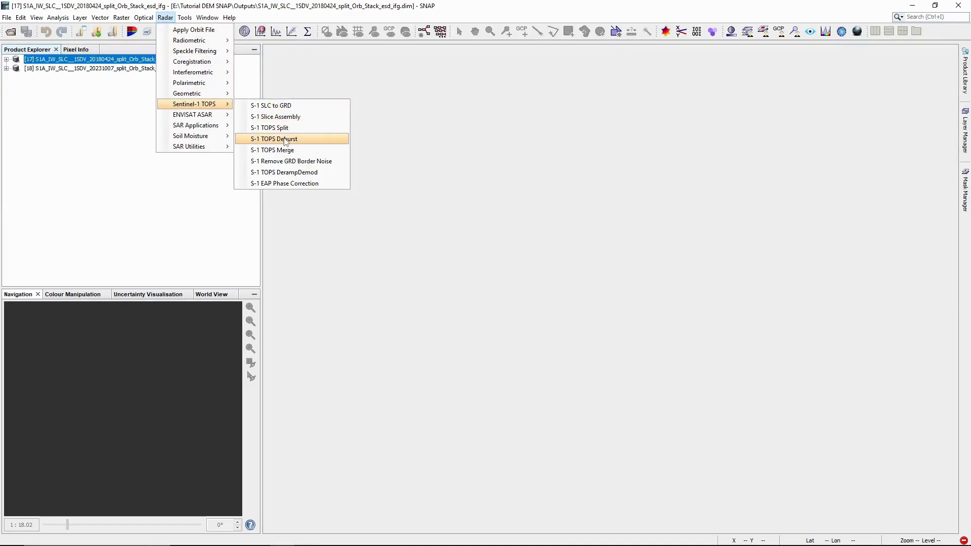
pyautogui.click(286, 138)
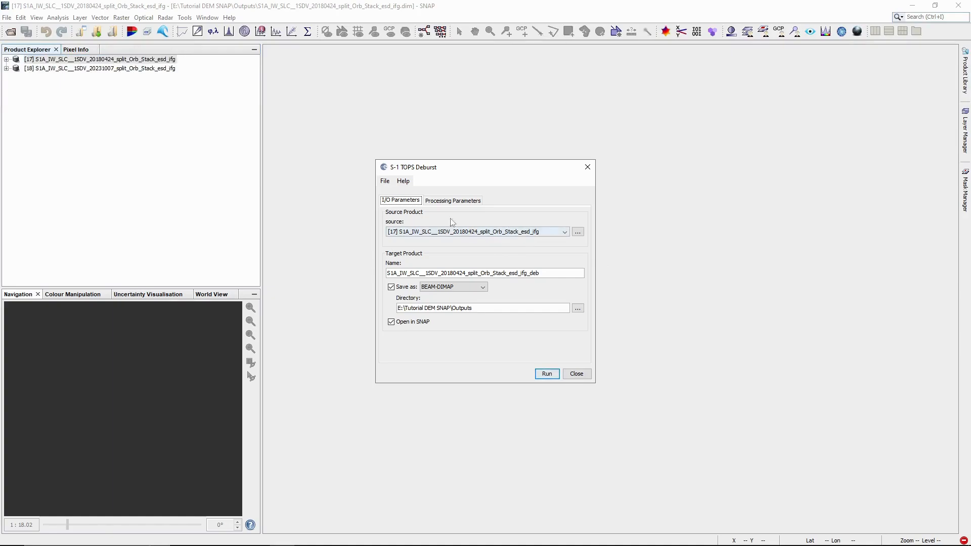
pyautogui.click(434, 202)
pyautogui.click(410, 202)
pyautogui.click(547, 377)
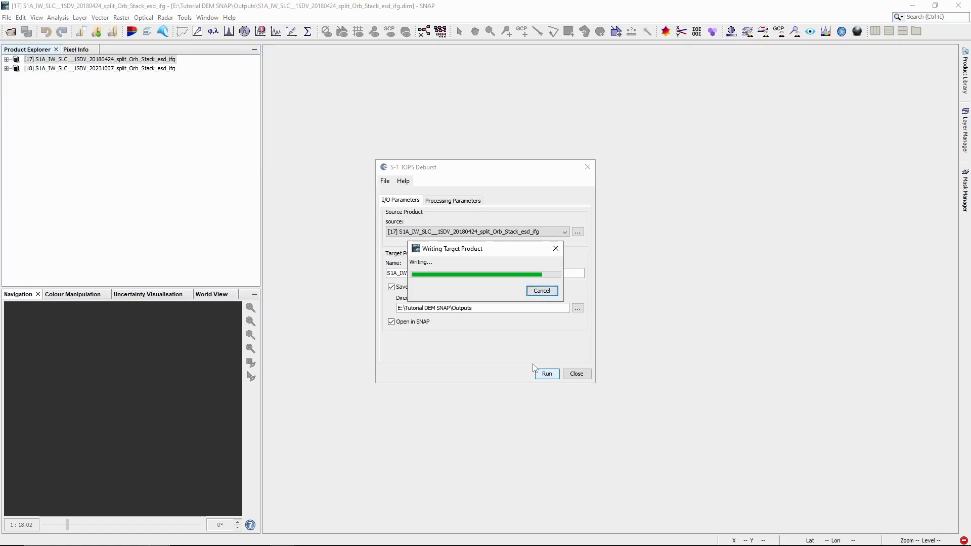
# Step: Deburst the 20231007 interferogram product too, then close the deburst dialog
pyautogui.click(496, 239)
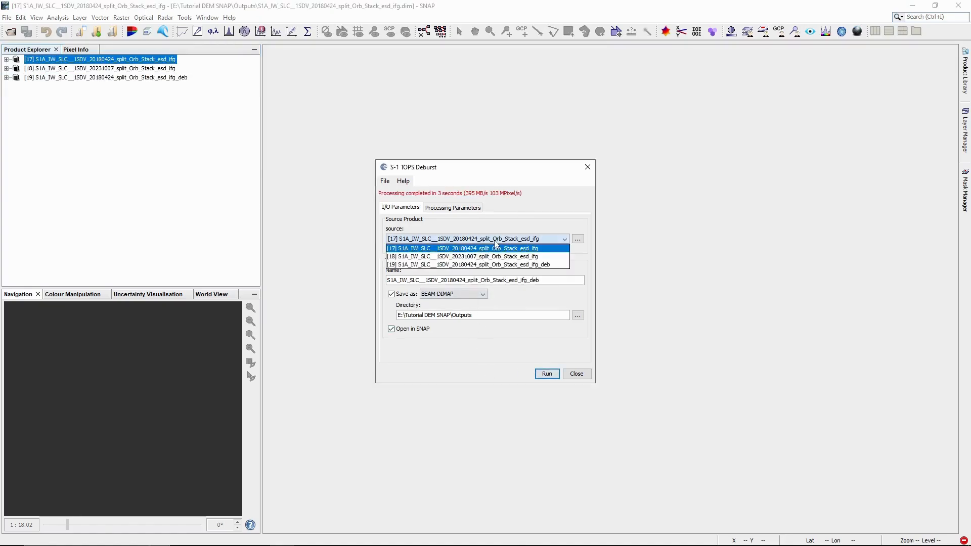
pyautogui.click(479, 257)
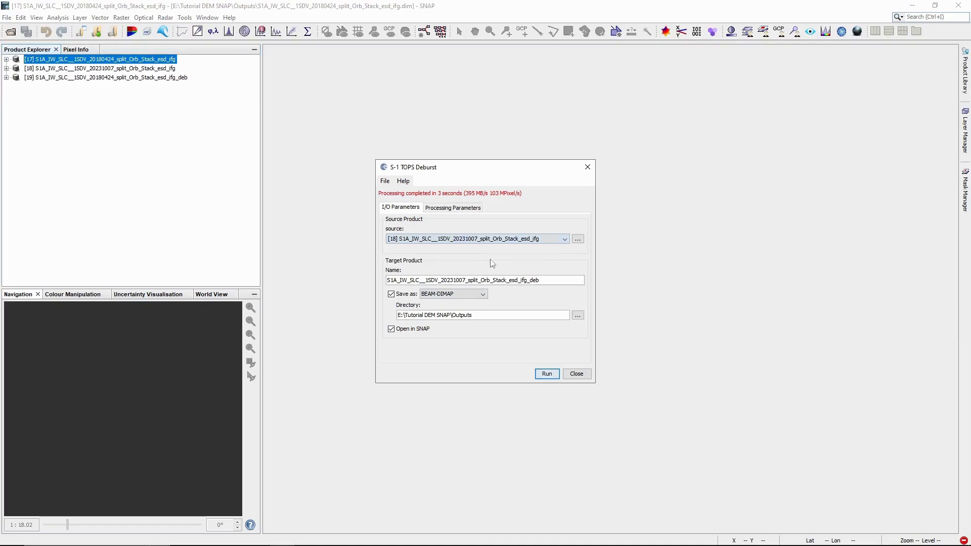
pyautogui.click(553, 377)
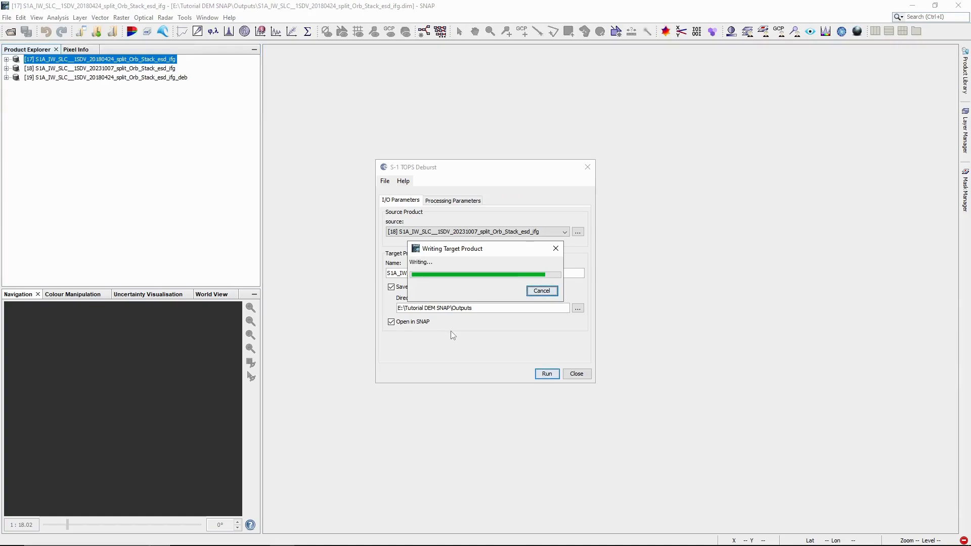
pyautogui.click(587, 167)
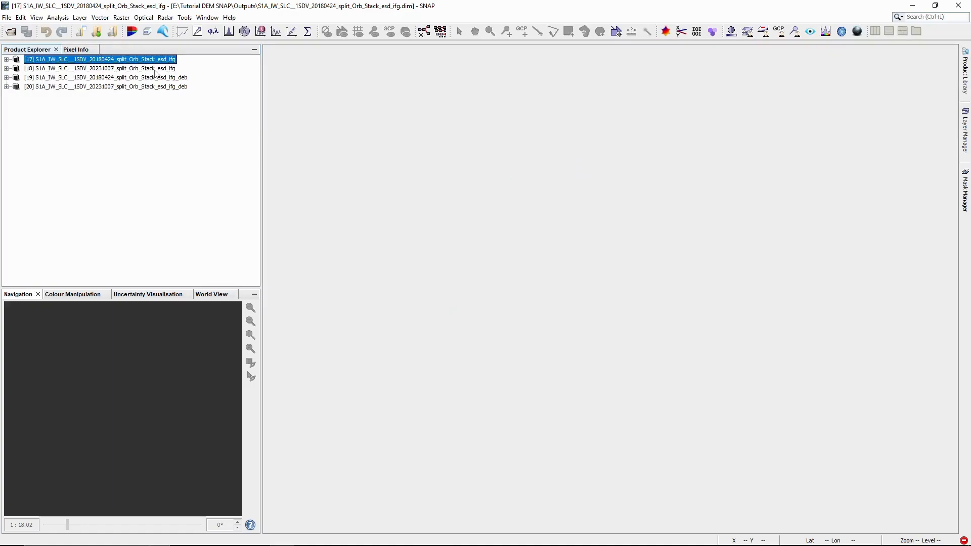
# Step: Close the two original ifg products and display the 20180424 _ifg_deb coherence band
pyautogui.rightClick(156, 73)
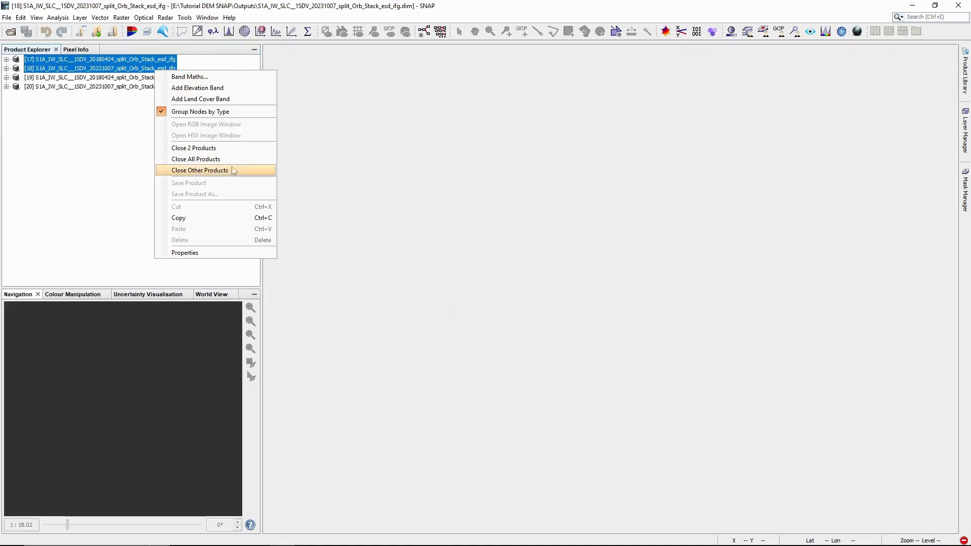
pyautogui.click(208, 148)
pyautogui.click(6, 60)
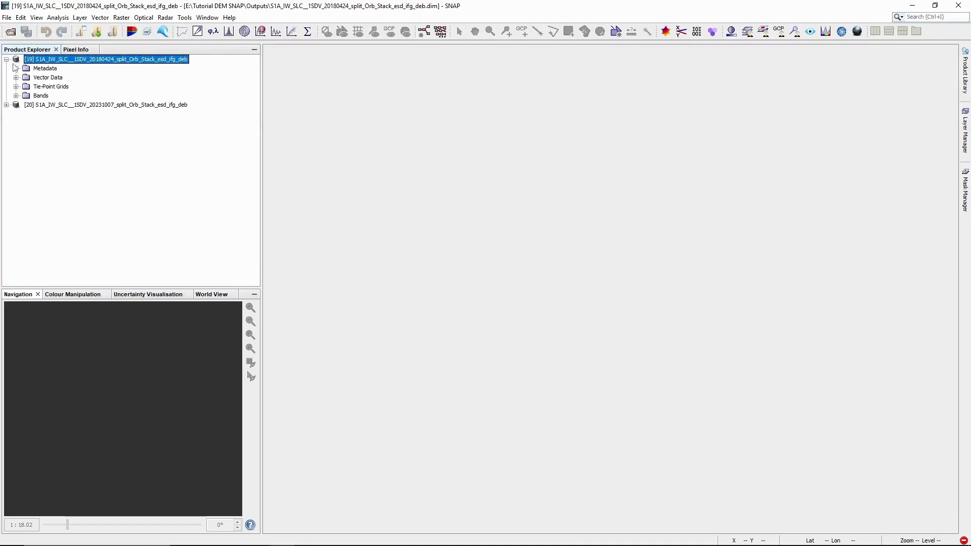
pyautogui.click(16, 96)
pyautogui.doubleClick(51, 141)
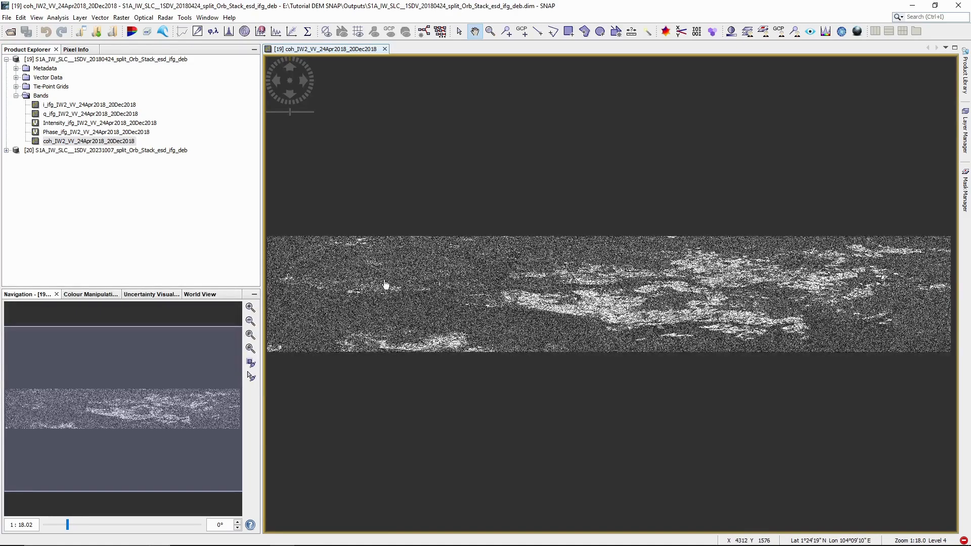
# Step: View the 20231007 _ifg_deb coherence band, then close both image views and collapse the product trees
pyautogui.click(7, 151)
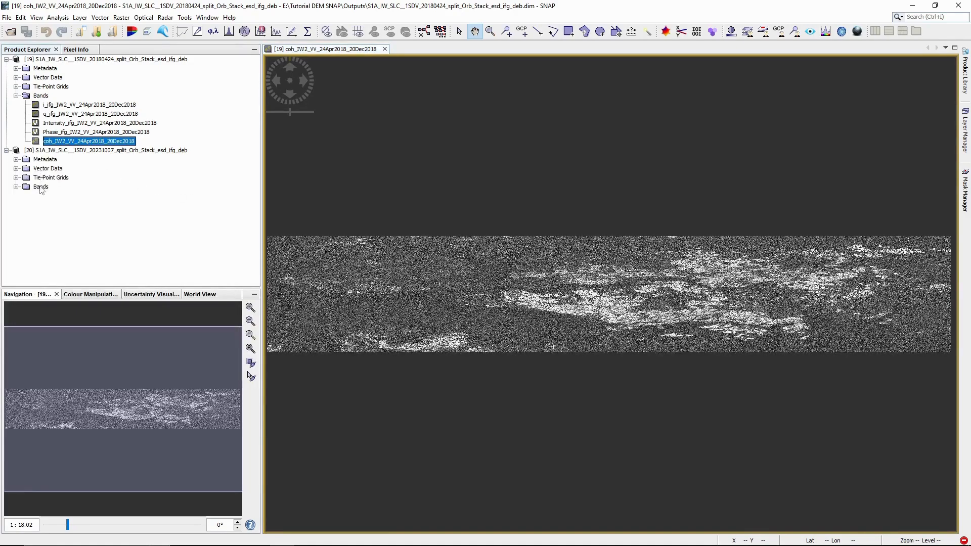
pyautogui.click(15, 186)
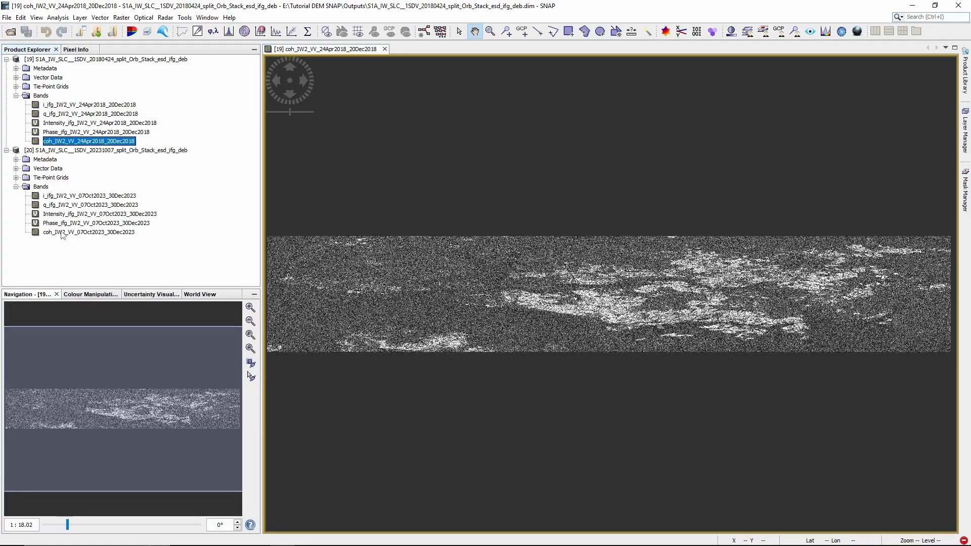
pyautogui.doubleClick(61, 233)
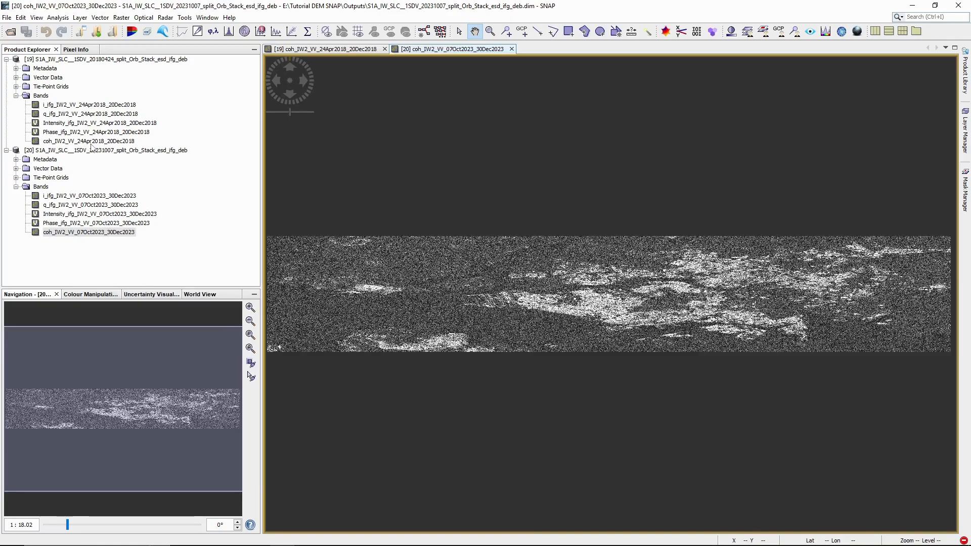
pyautogui.click(324, 49)
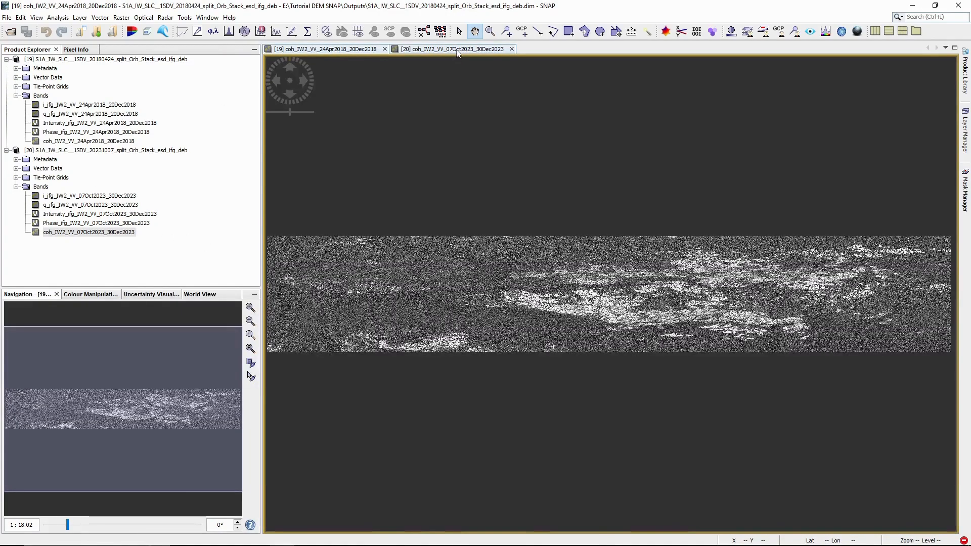
pyautogui.click(386, 50)
pyautogui.click(386, 49)
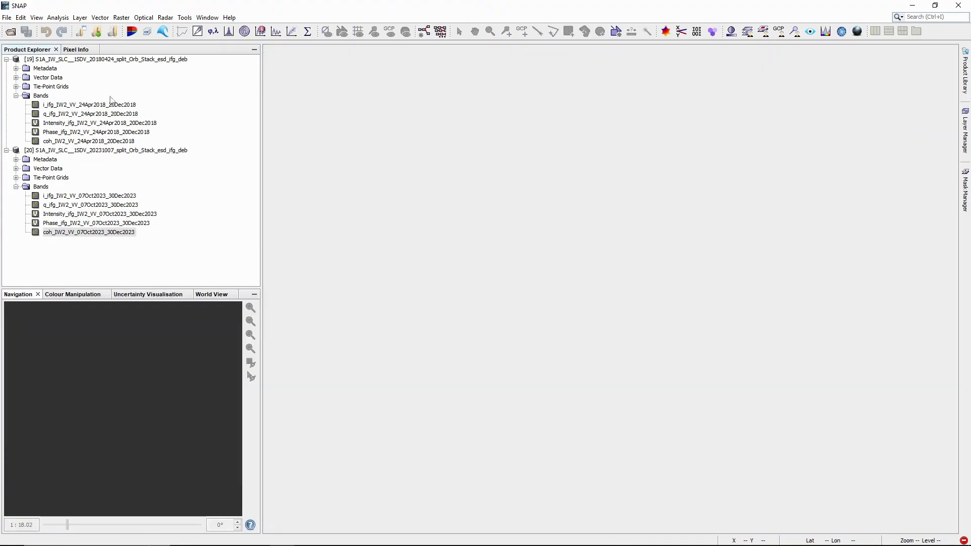
pyautogui.click(6, 60)
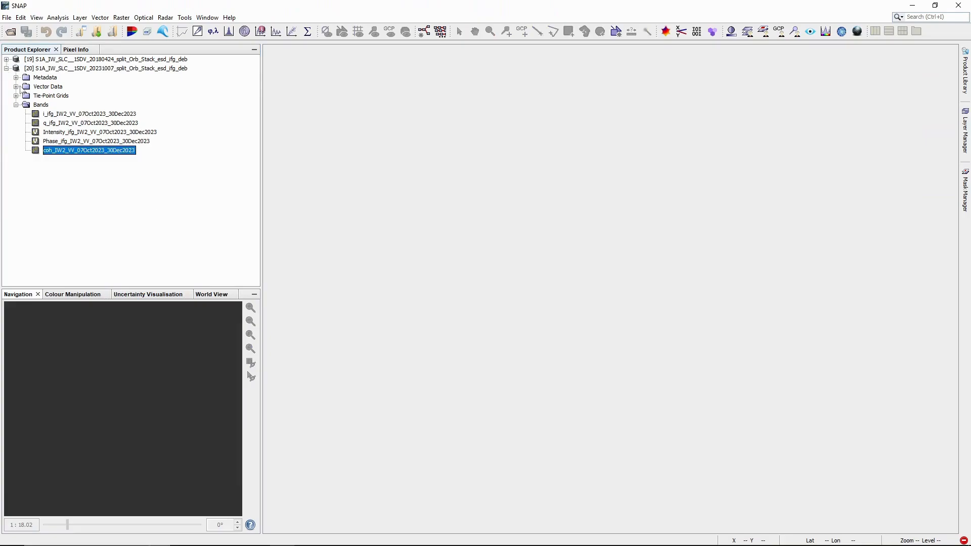
pyautogui.click(6, 68)
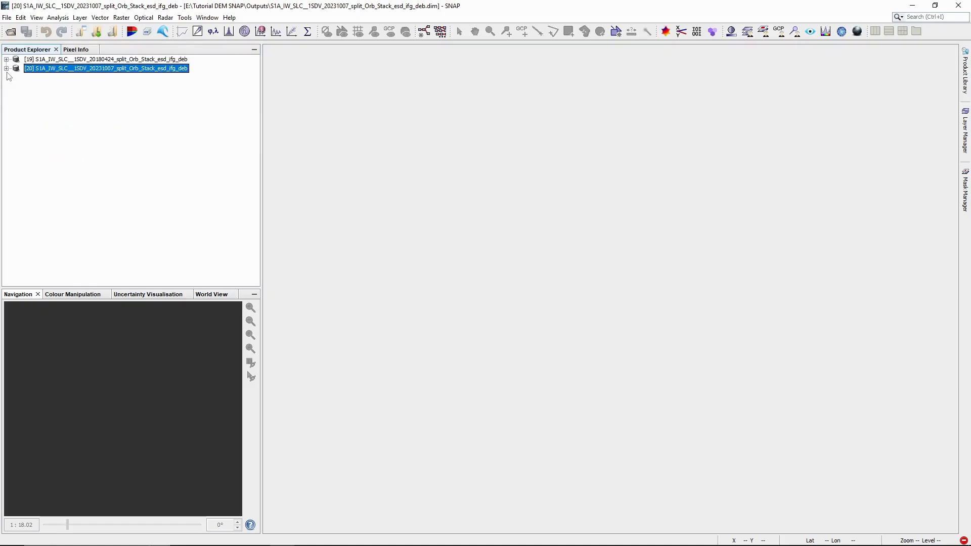
# Step: Run Goldstein Phase Filtering on the 20180424 _ifg_deb product to create the _deb_flt output
pyautogui.click(160, 19)
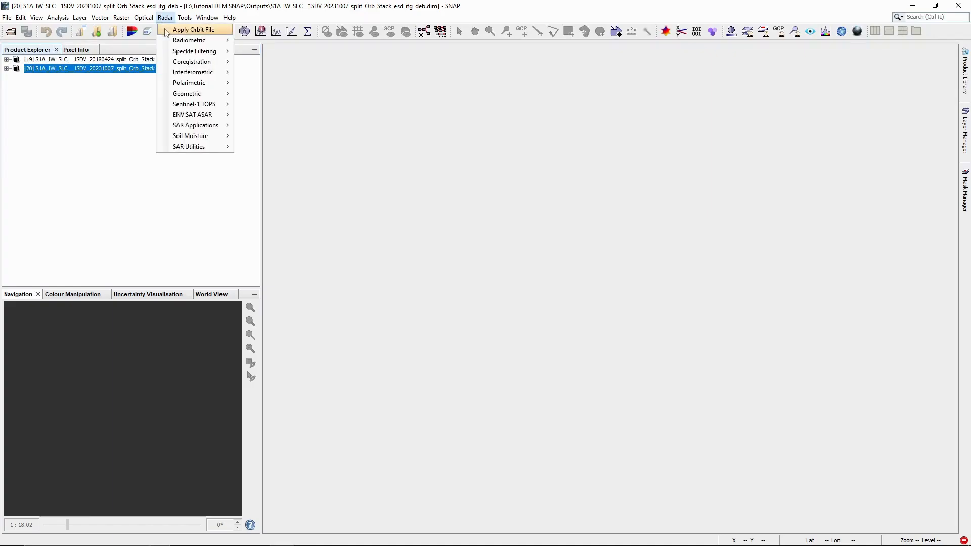
pyautogui.moveTo(193, 75)
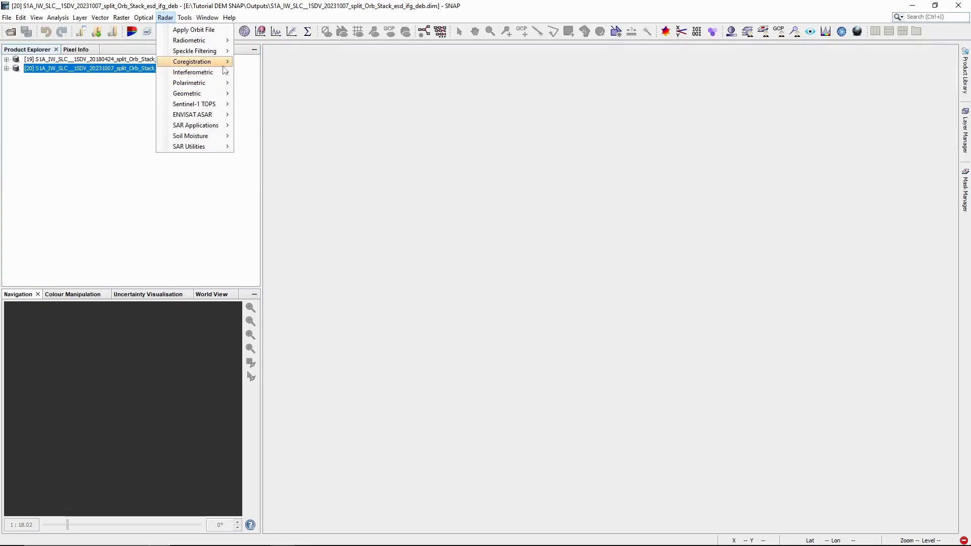
pyautogui.moveTo(278, 85)
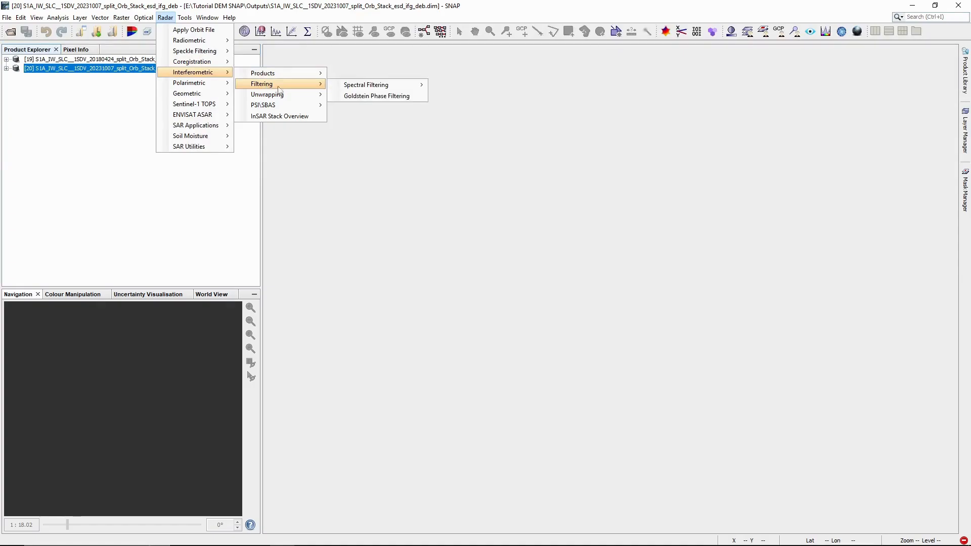
pyautogui.click(357, 96)
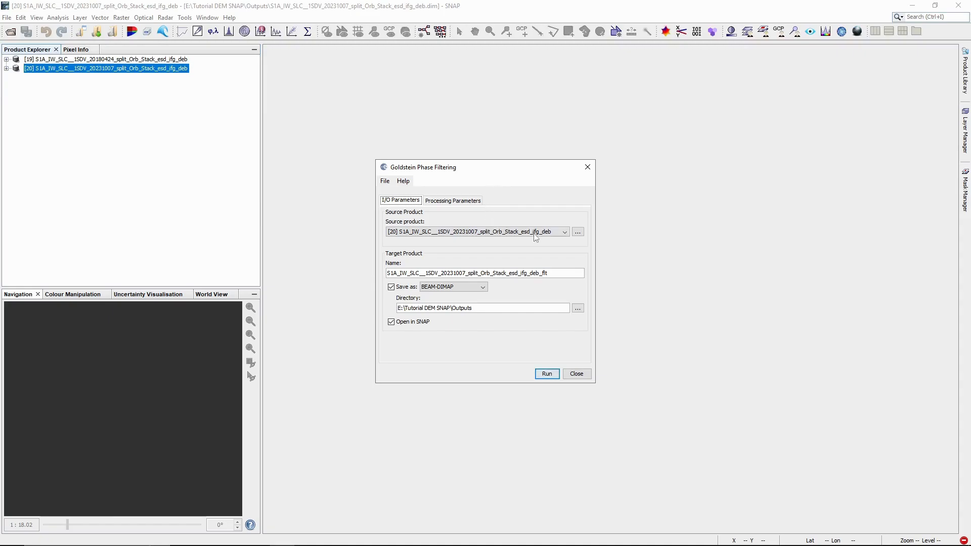
pyautogui.click(497, 233)
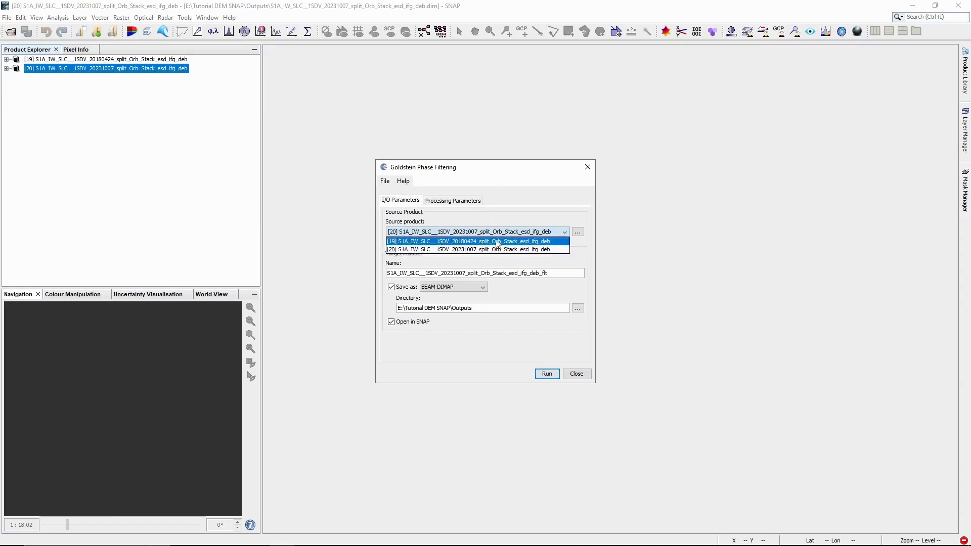
pyautogui.click(495, 242)
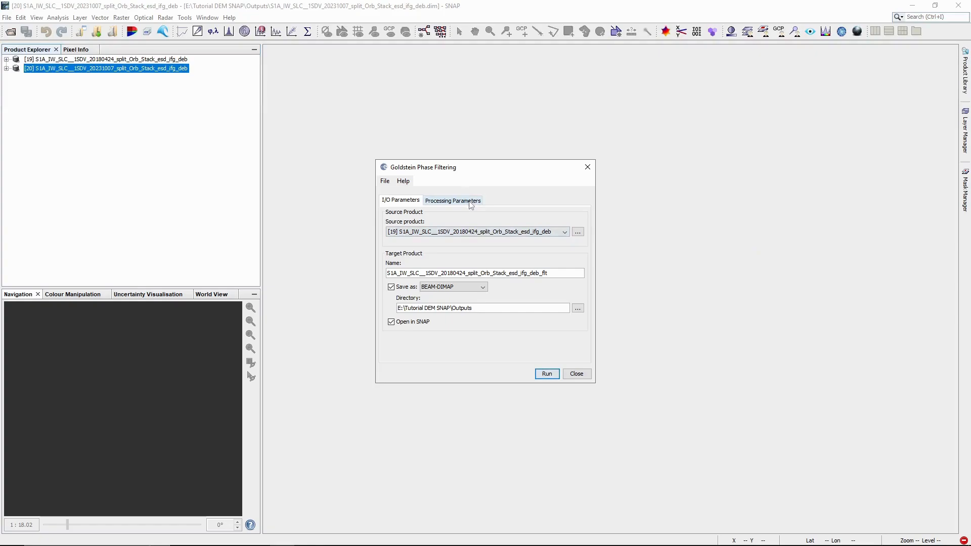
pyautogui.click(471, 202)
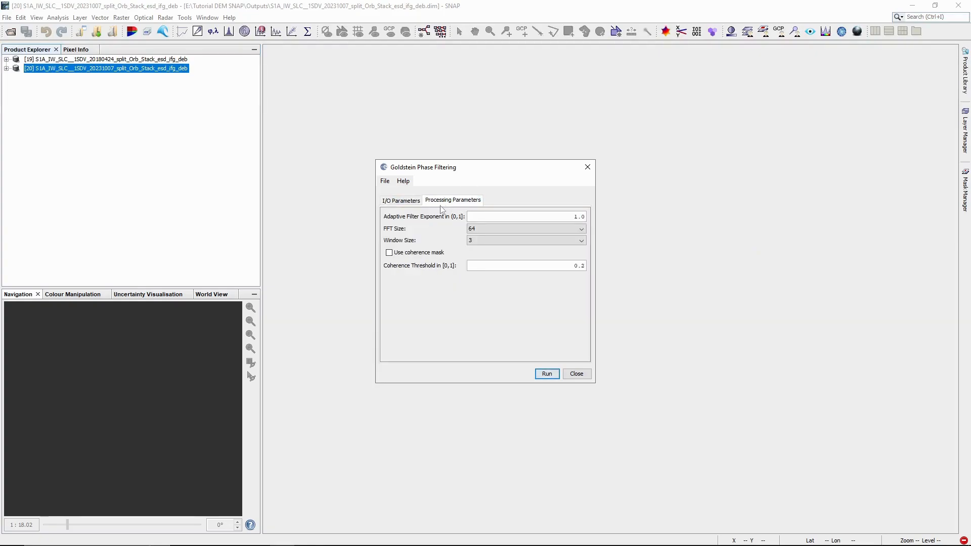
pyautogui.click(402, 201)
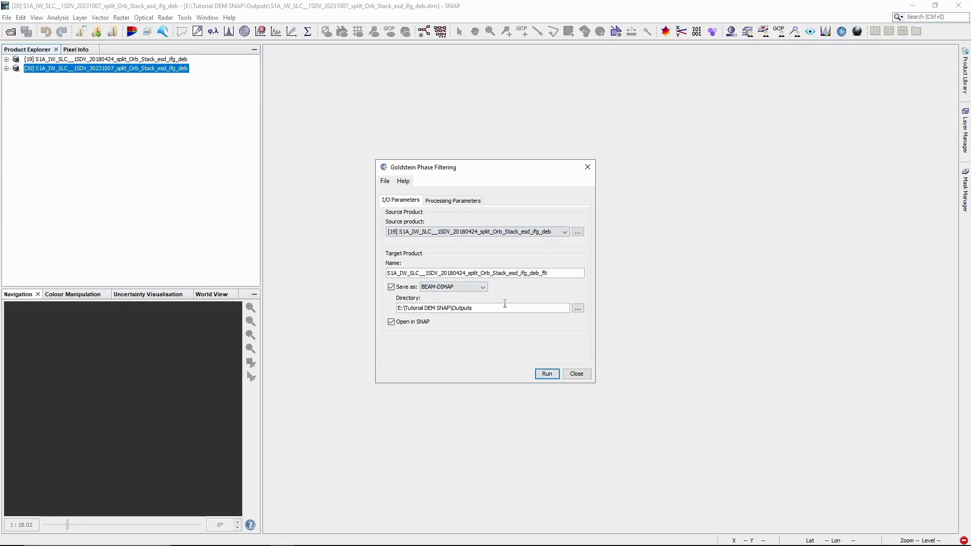
pyautogui.click(549, 377)
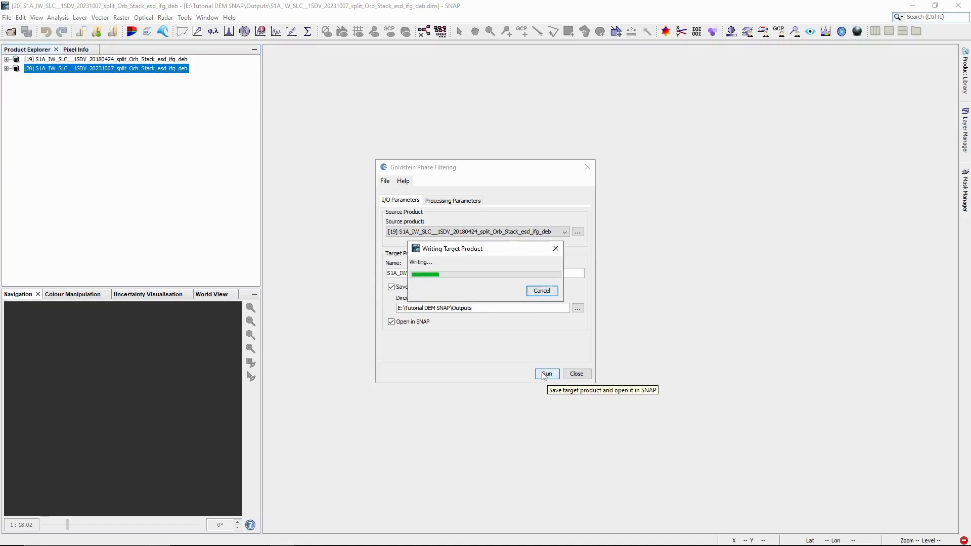
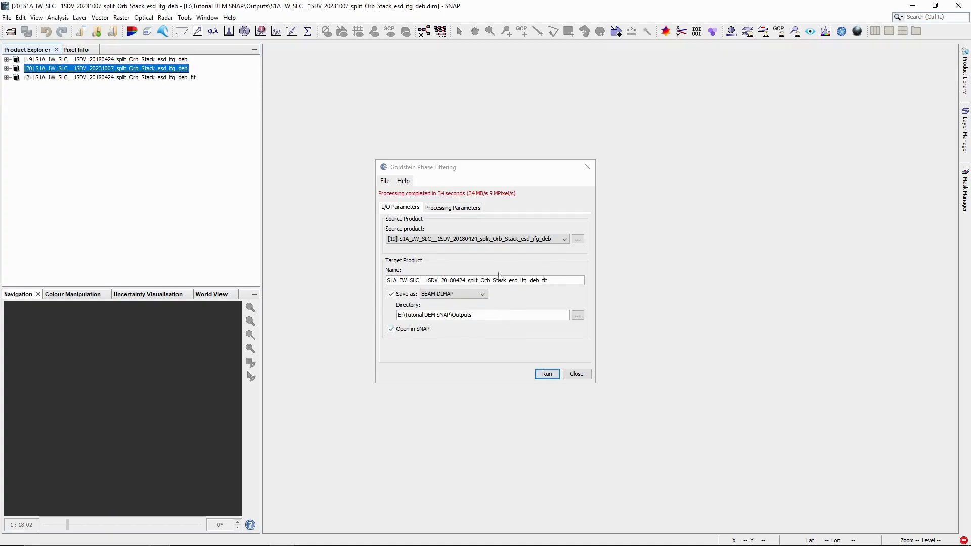
# Step: Run Goldstein Phase Filtering on the 20231007 interferogram to create its _deb_flt product, then close the dialog
pyautogui.click(516, 240)
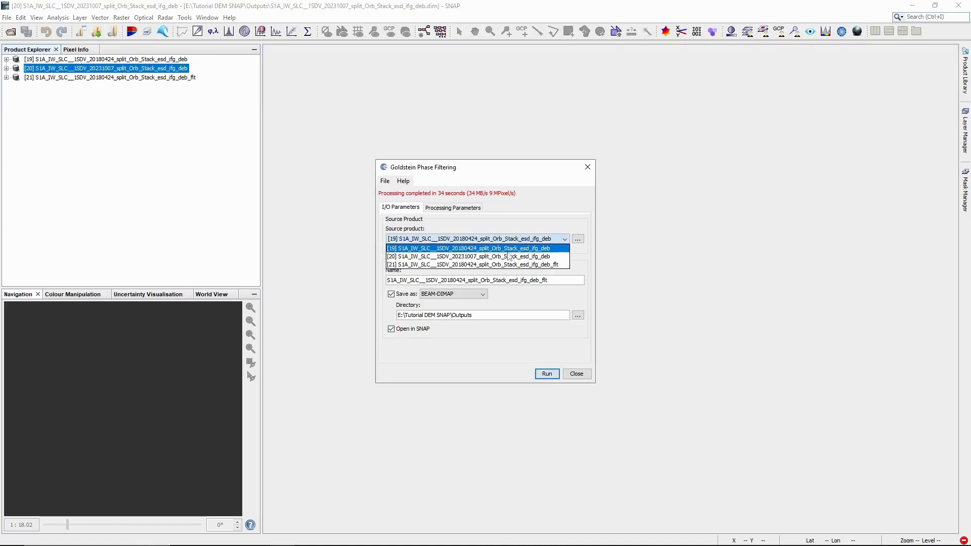
pyautogui.click(508, 257)
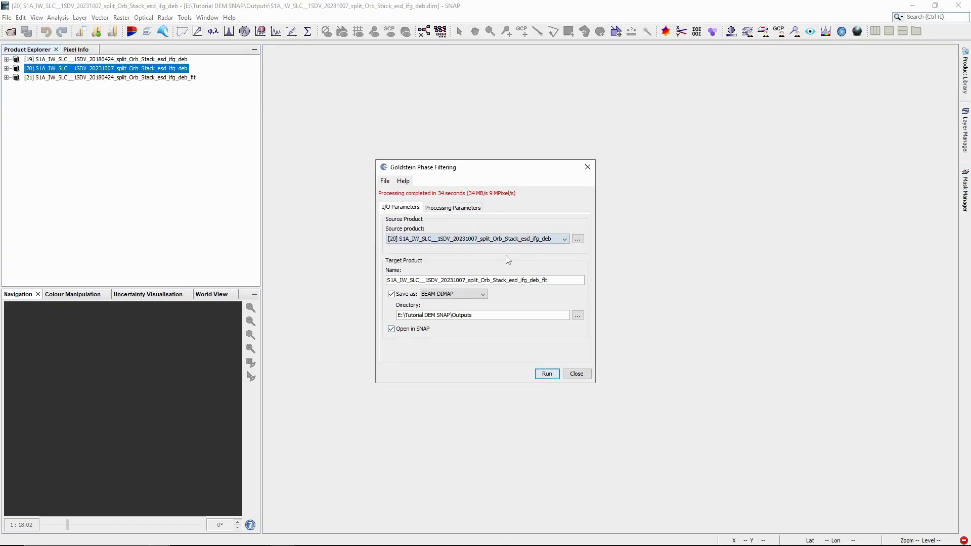
pyautogui.click(553, 378)
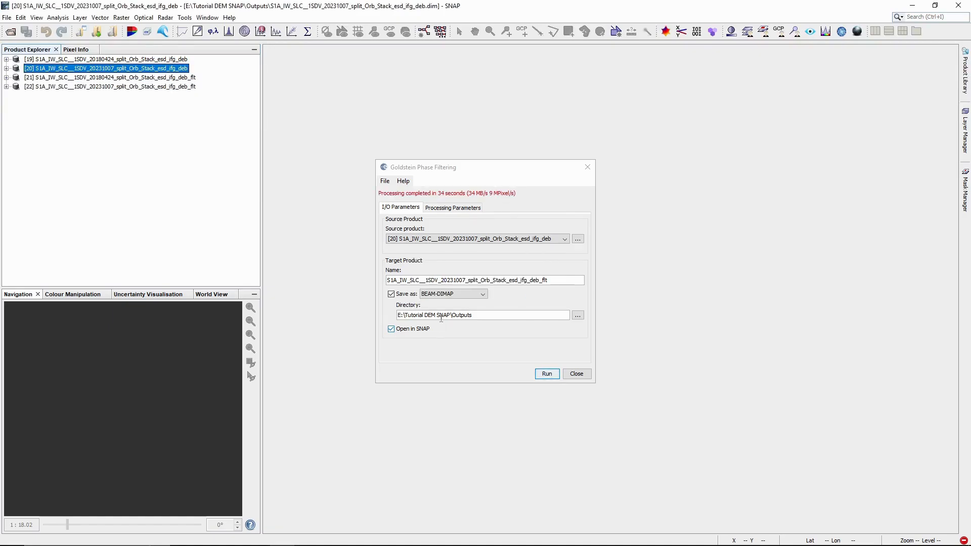
pyautogui.click(577, 375)
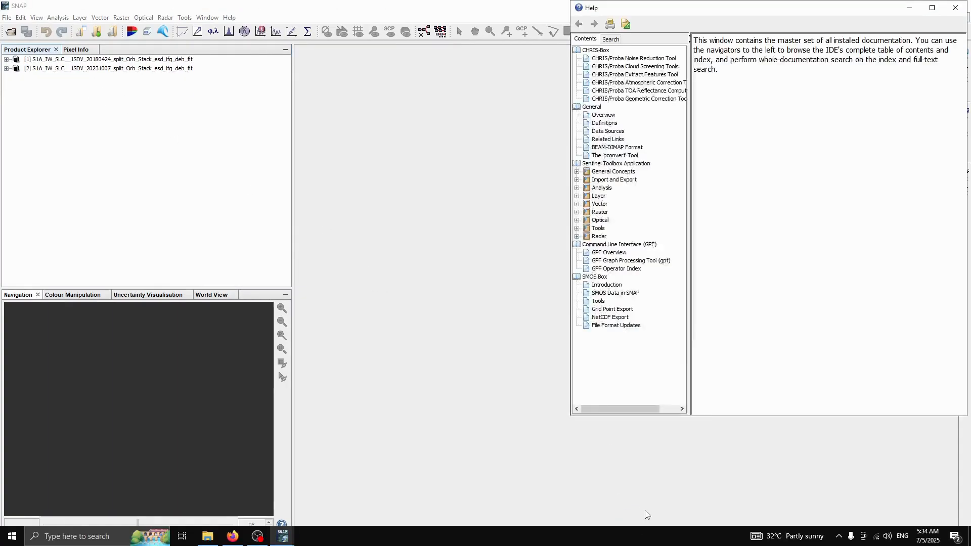
# Step: Close the Help window and open the Radar > Interferometric > Unwrapping menu
pyautogui.click(956, 8)
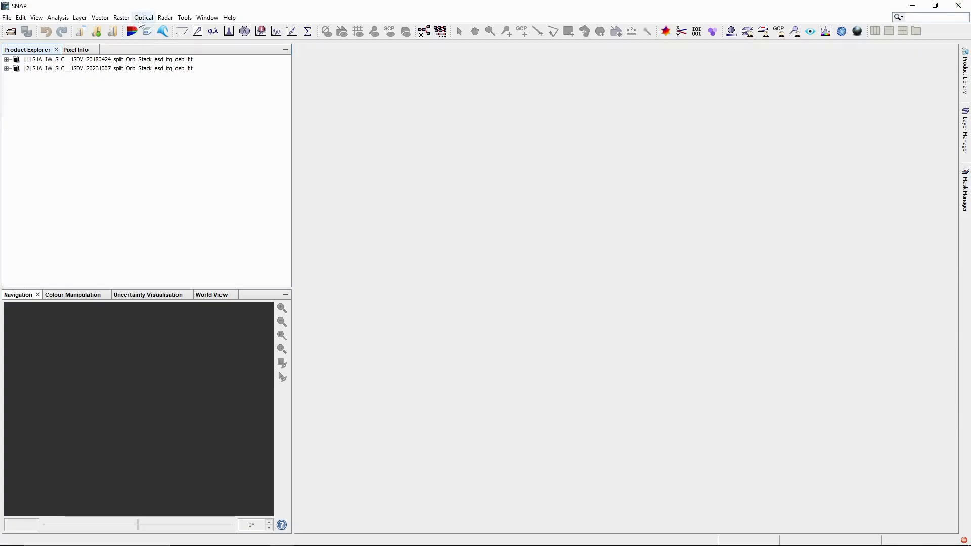
pyautogui.click(166, 19)
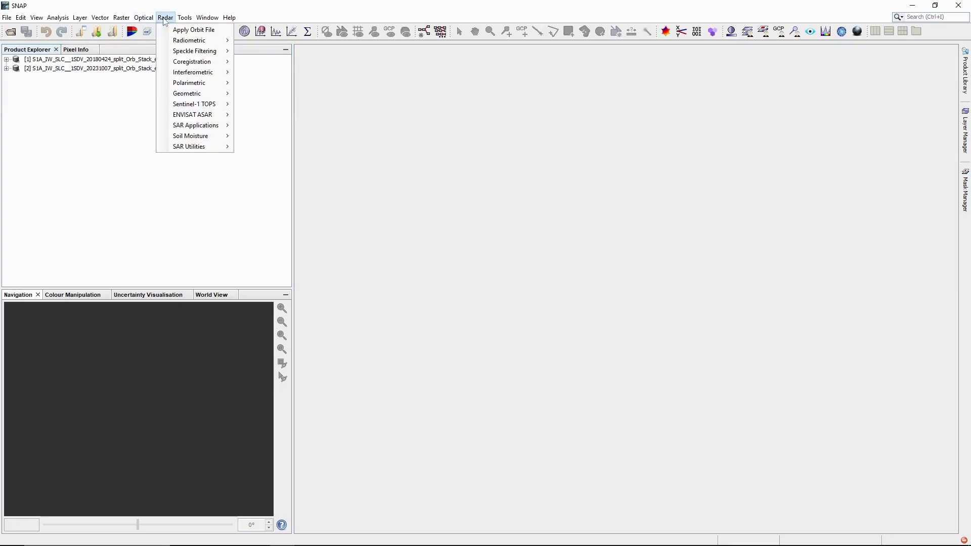
pyautogui.moveTo(204, 96)
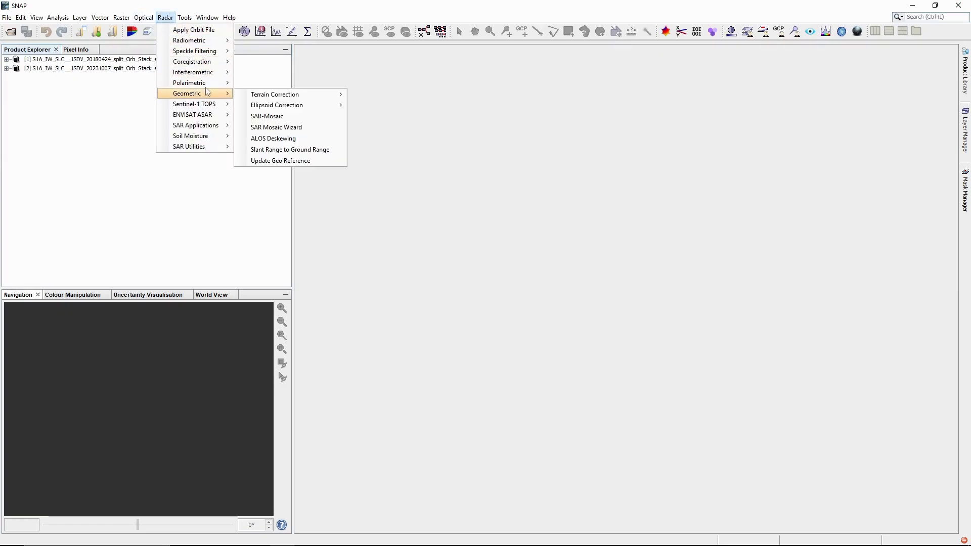
# Step: Start Snaphu Export with the 2018 filtered interferogram as the source product
pyautogui.moveTo(227, 75)
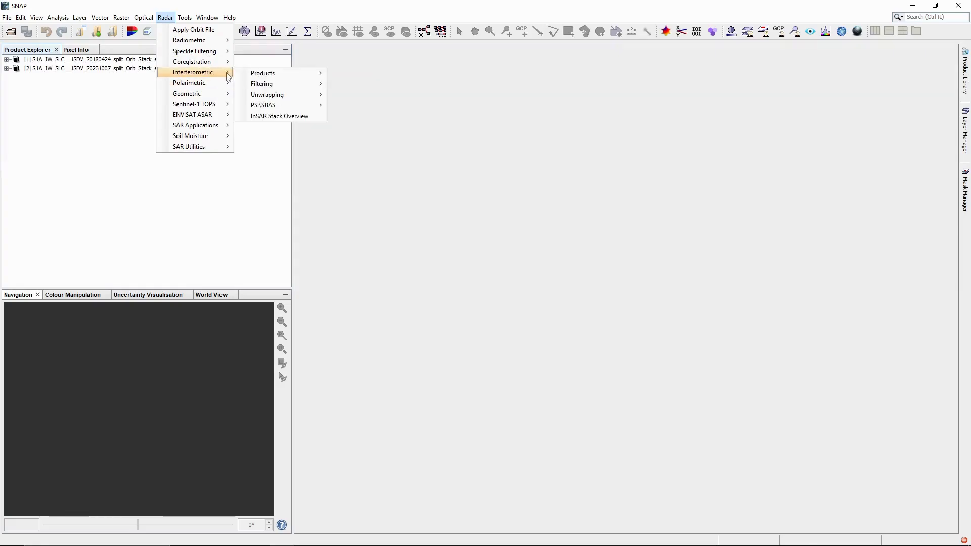
pyautogui.moveTo(277, 95)
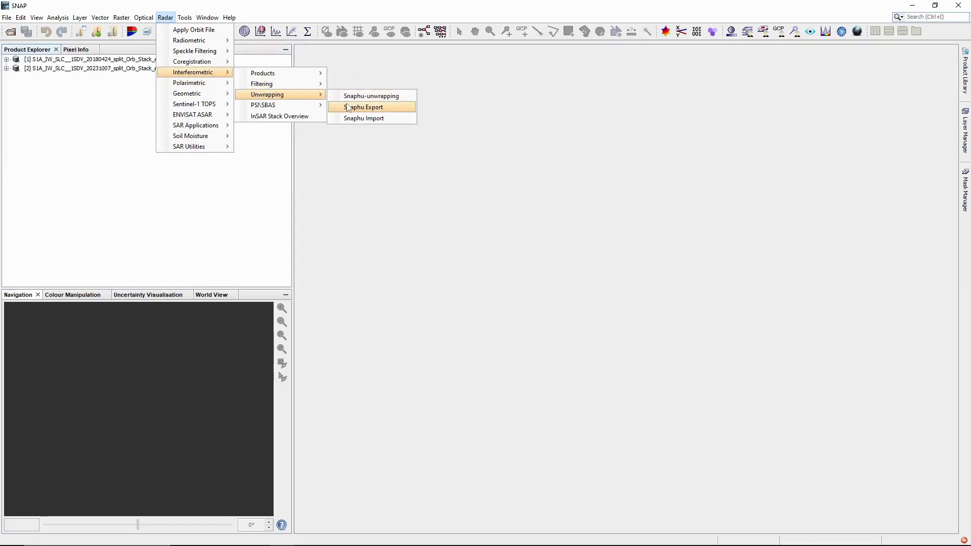
pyautogui.click(349, 108)
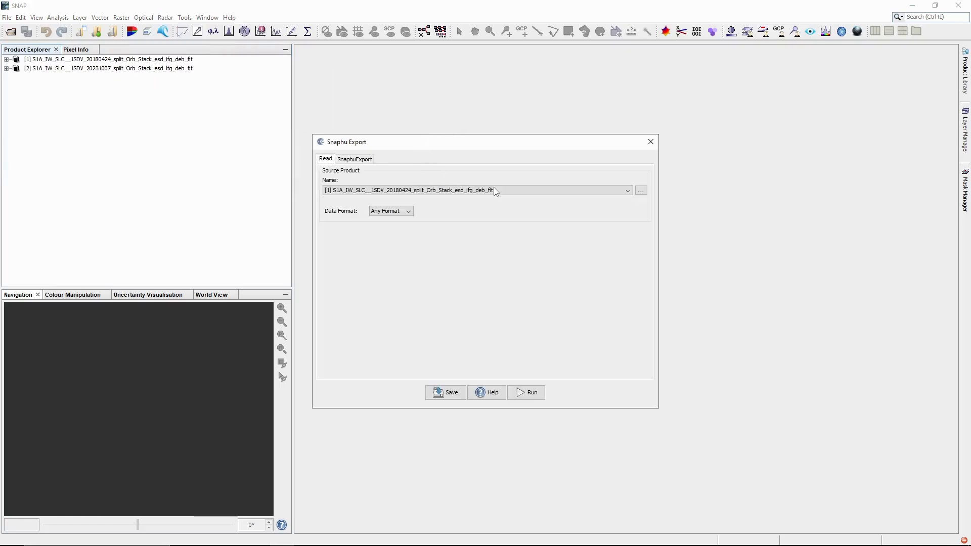
pyautogui.click(453, 195)
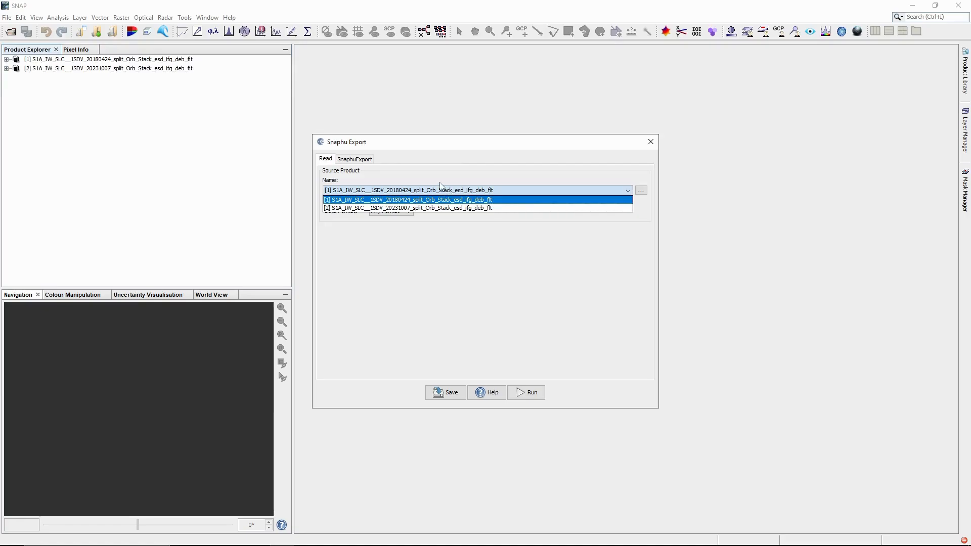
pyautogui.click(438, 187)
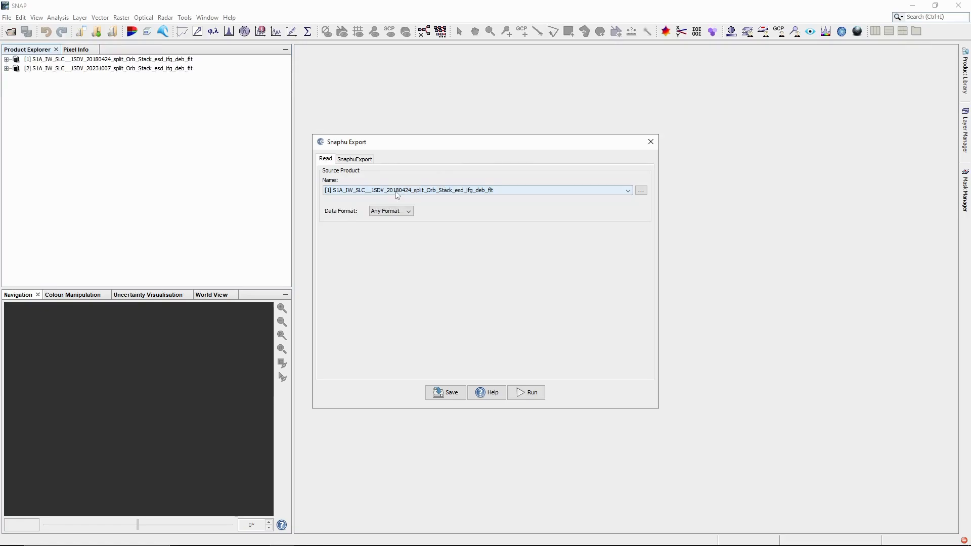
pyautogui.click(360, 160)
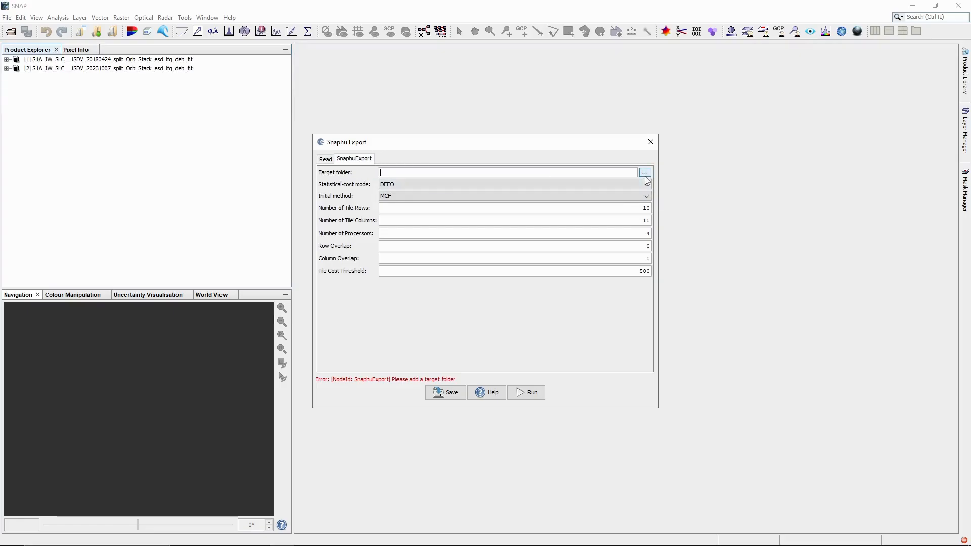
# Step: Set the export target folder to E:\Tutorial DEM SNAP\SNAPHU Output\Unwrapping2018
pyautogui.click(646, 173)
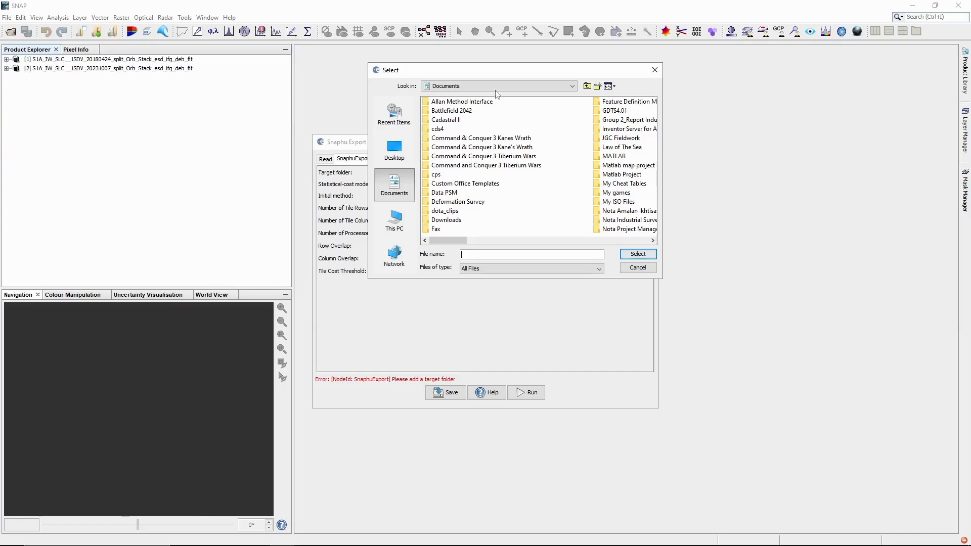
pyautogui.click(395, 218)
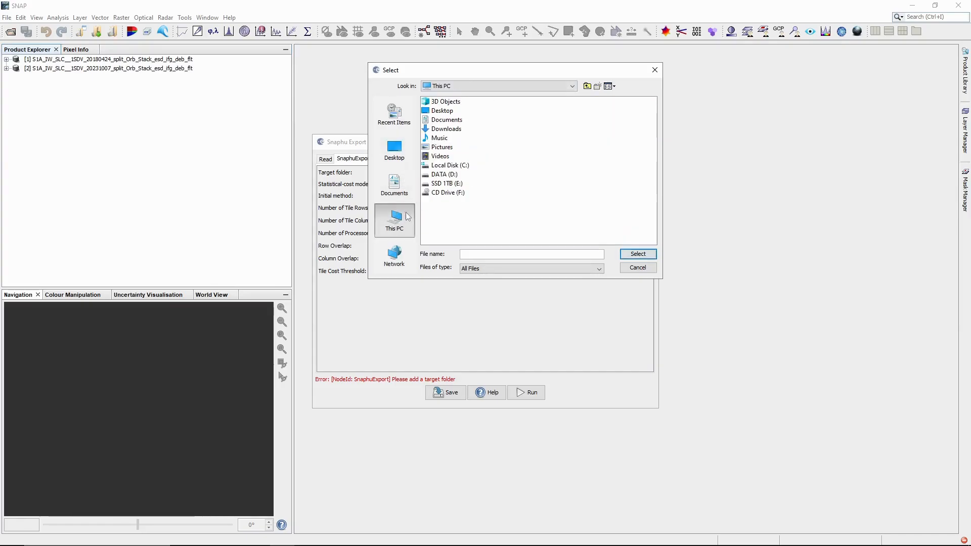
pyautogui.doubleClick(430, 184)
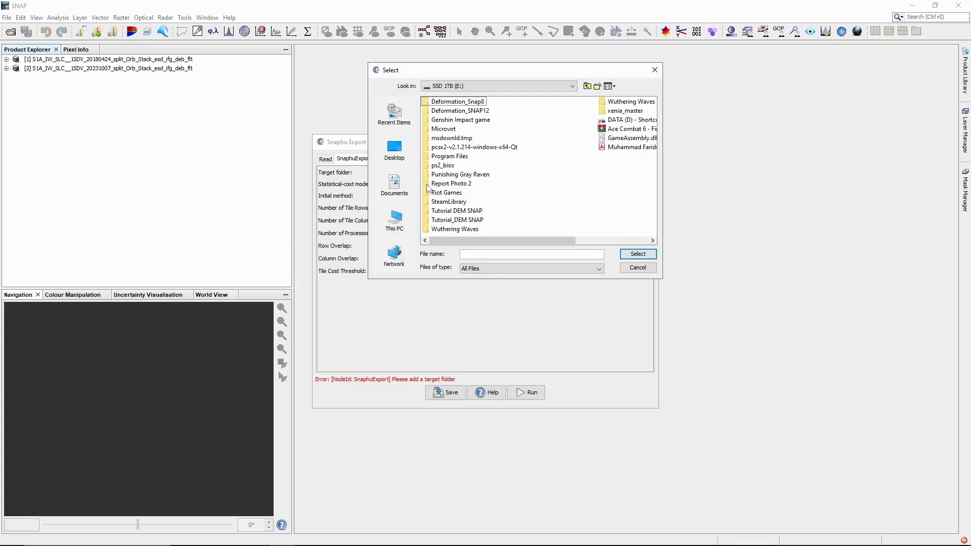
pyautogui.doubleClick(431, 212)
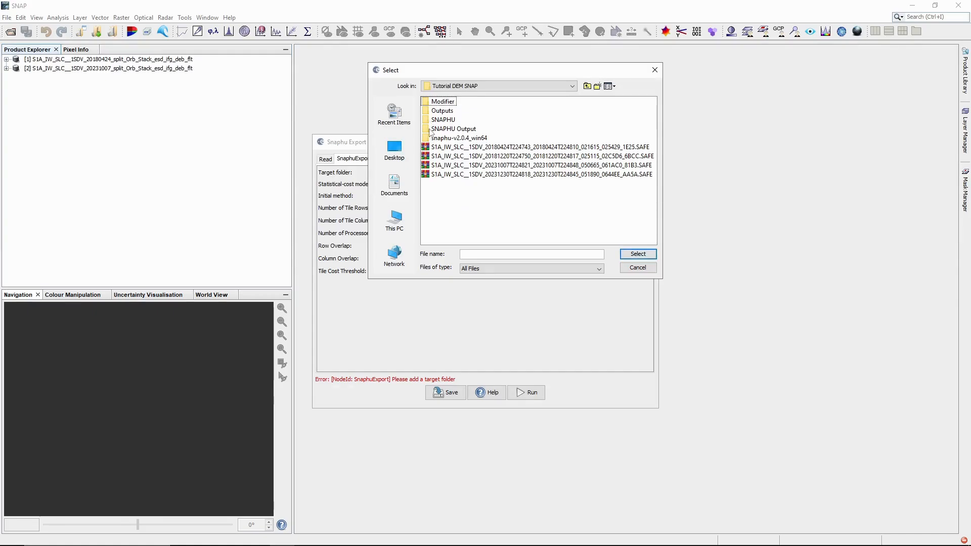
pyautogui.click(430, 131)
pyautogui.click(427, 132)
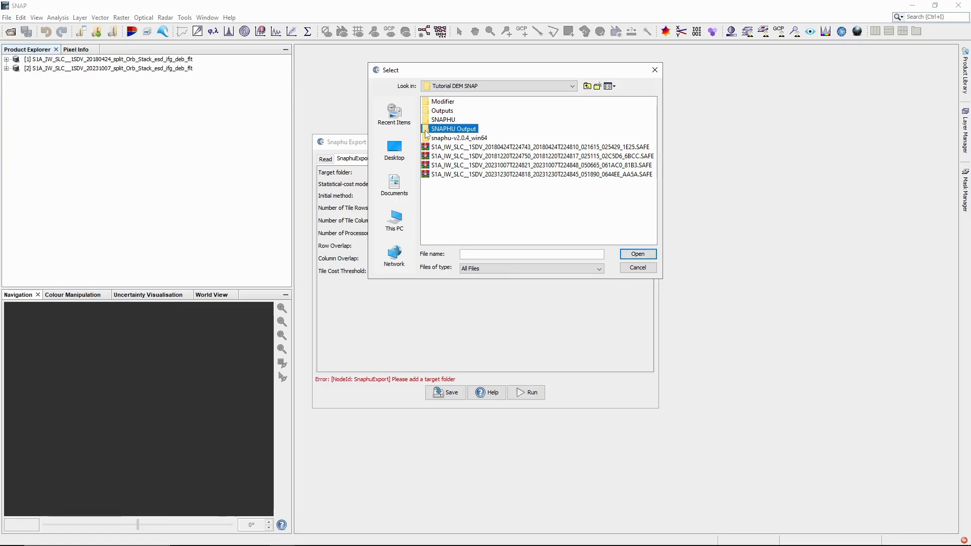
pyautogui.doubleClick(427, 134)
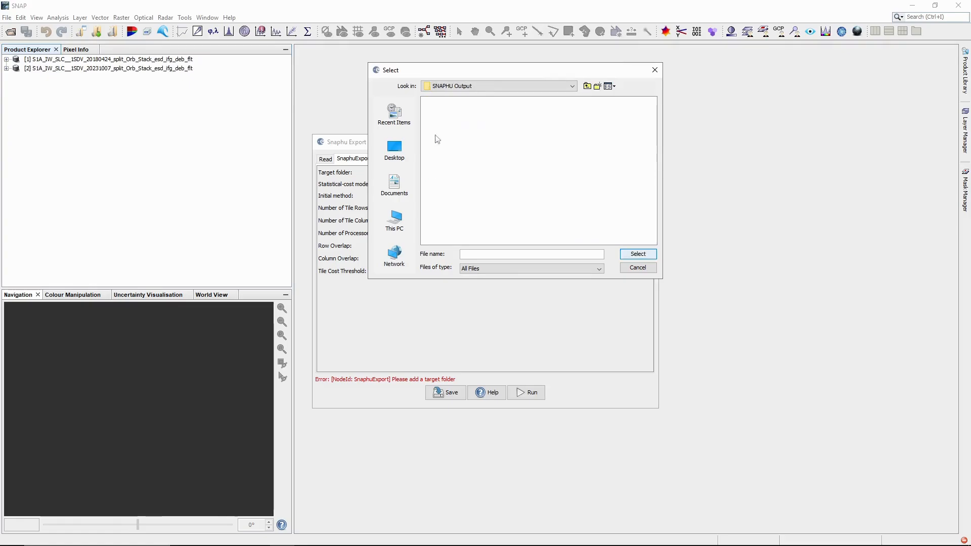
pyautogui.click(548, 258)
pyautogui.write('Unwrapping2018')
pyautogui.click(640, 253)
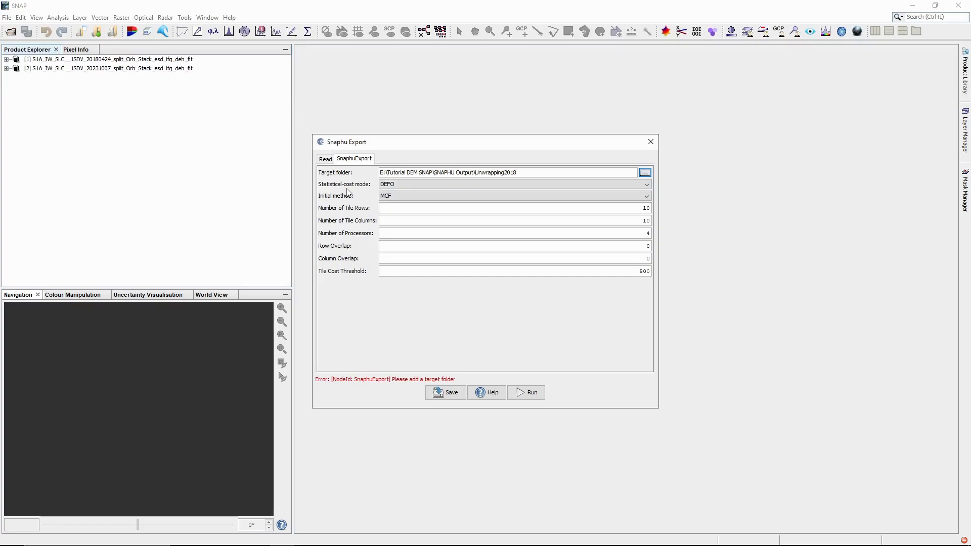
# Step: Set statistical-cost mode to TOPO with row and column overlap of 200
pyautogui.click(403, 184)
pyautogui.click(405, 194)
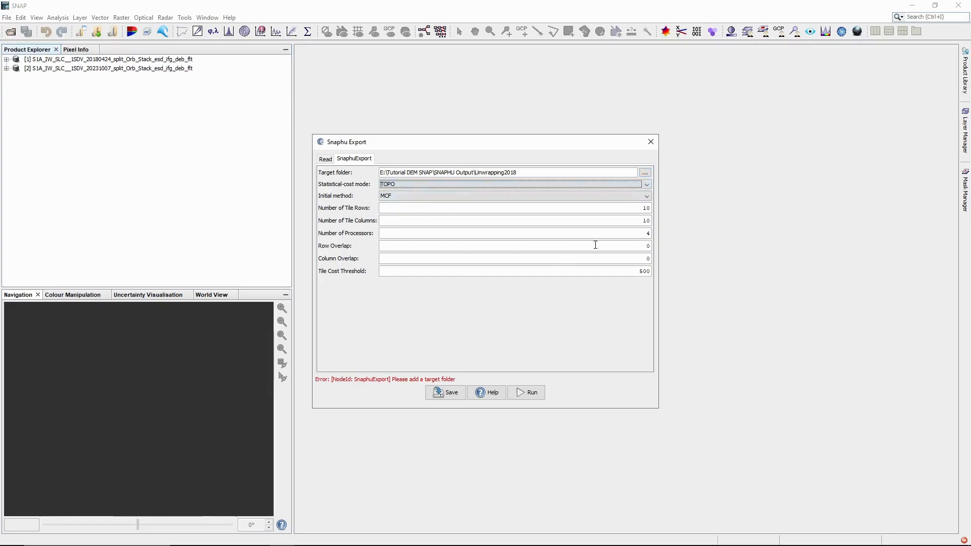
pyautogui.click(627, 245)
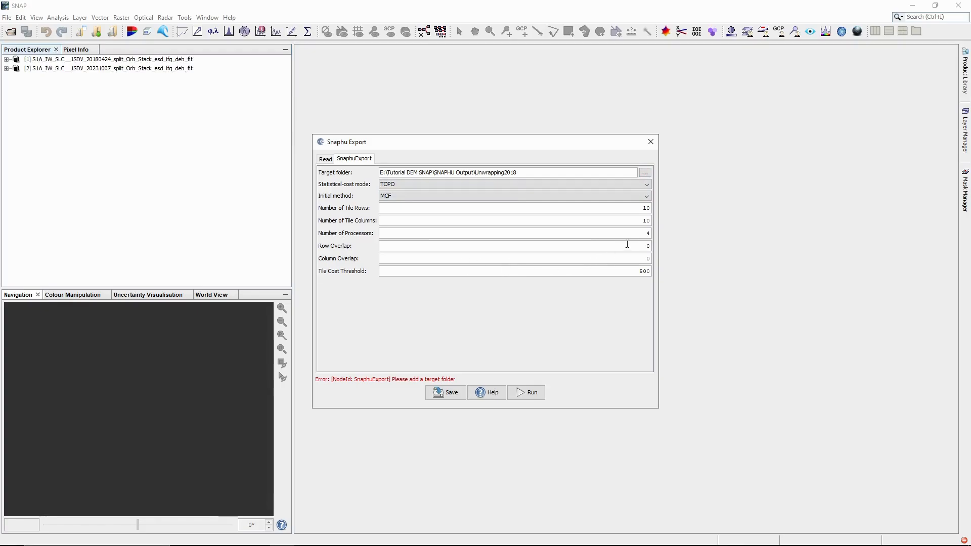
pyautogui.write('200')
pyautogui.click(645, 258)
pyautogui.write('20')
# Step: Run the Snaphu Export for the 2018 filtered interferogram
pyautogui.click(334, 159)
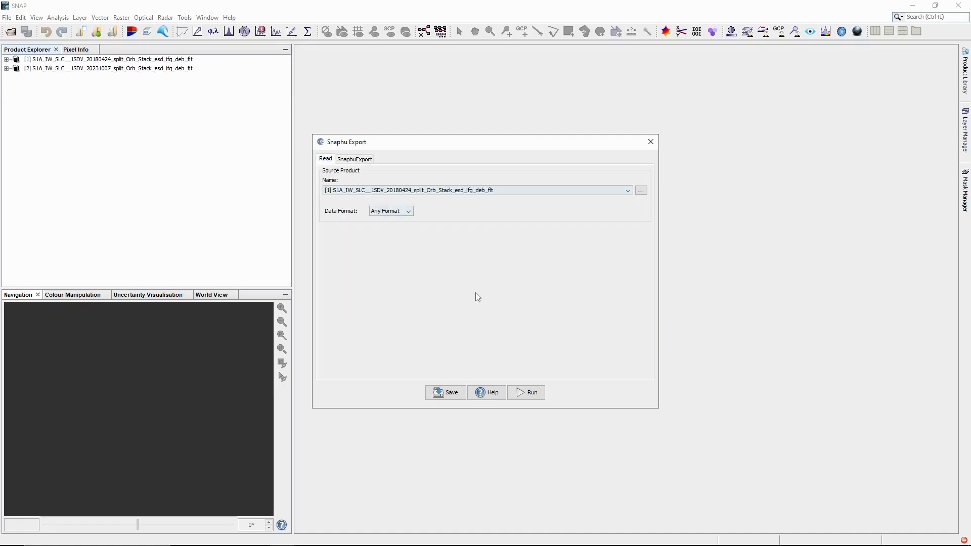
pyautogui.click(526, 393)
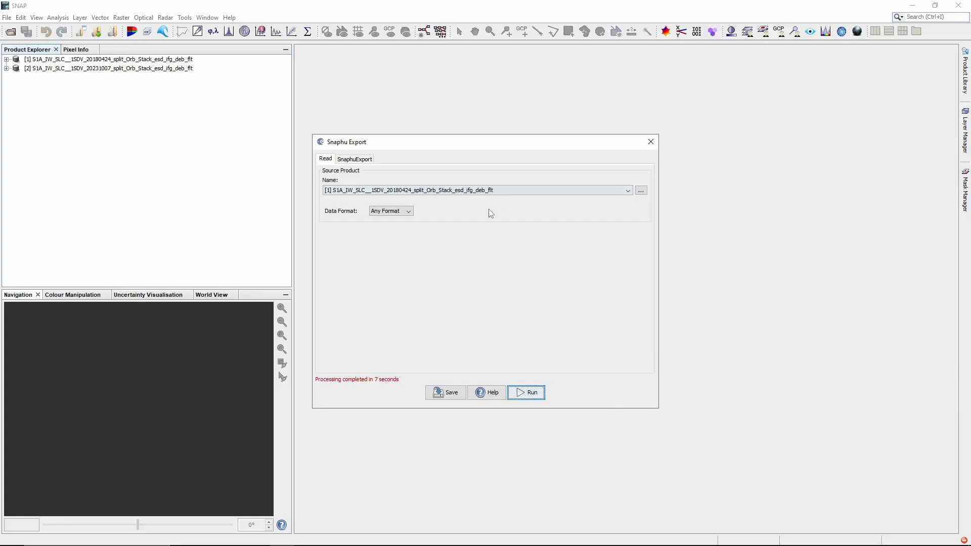
pyautogui.click(443, 195)
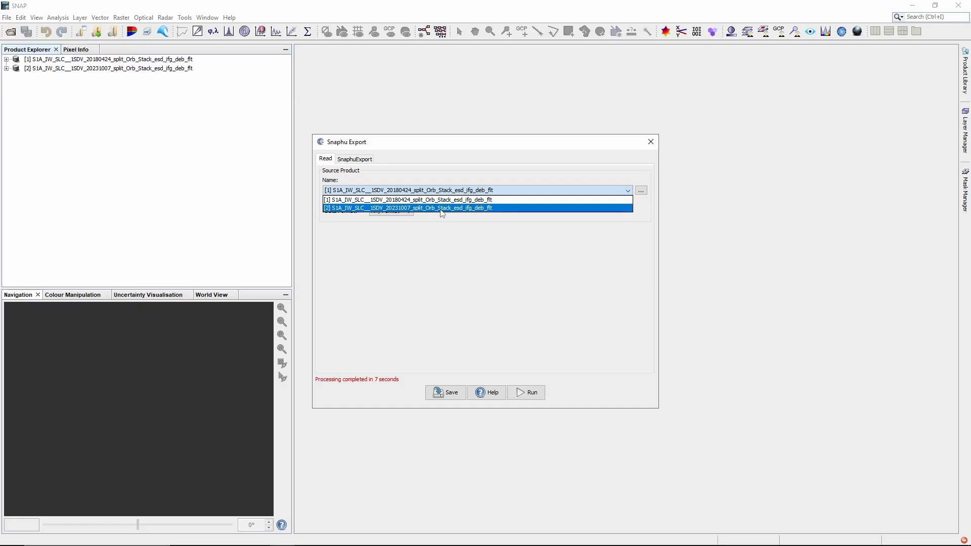
# Step: Export the 2023 filtered interferogram to the Unwrapping2023 folder with the same settings, then close the dialog
pyautogui.click(442, 208)
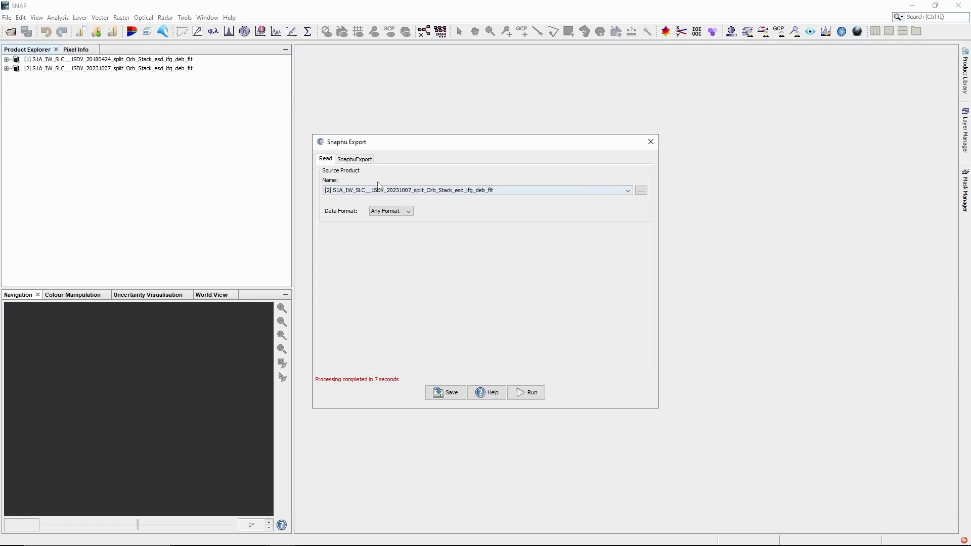
pyautogui.click(366, 160)
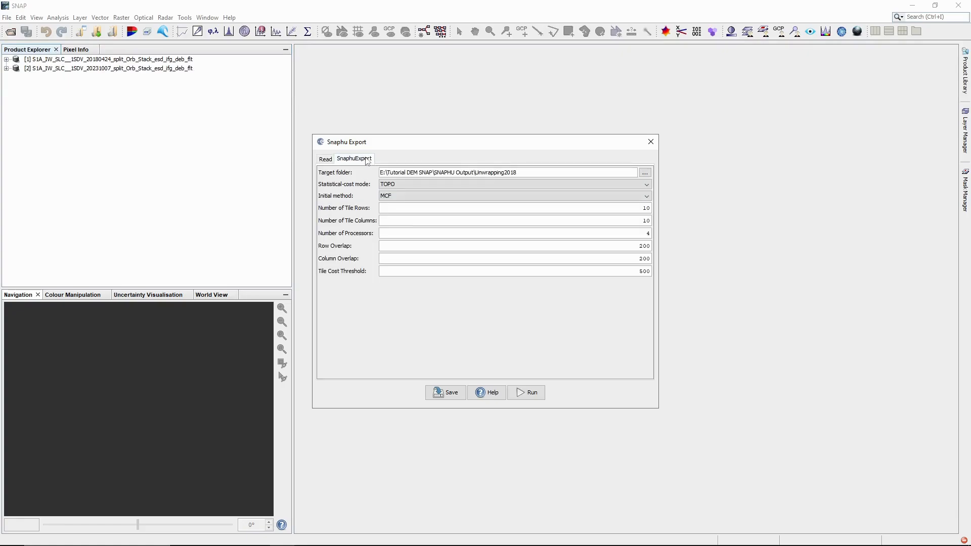
pyautogui.press('BackSpace')
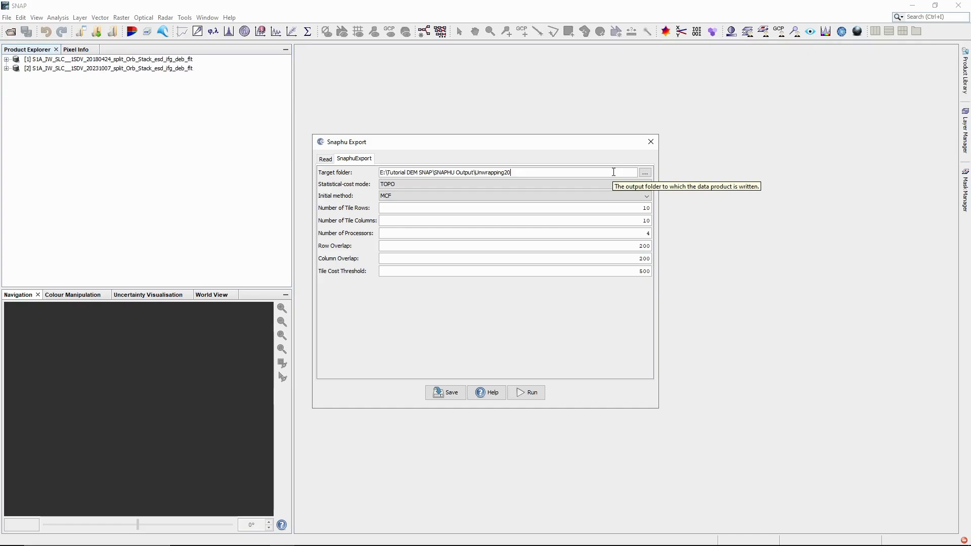
pyautogui.write('23')
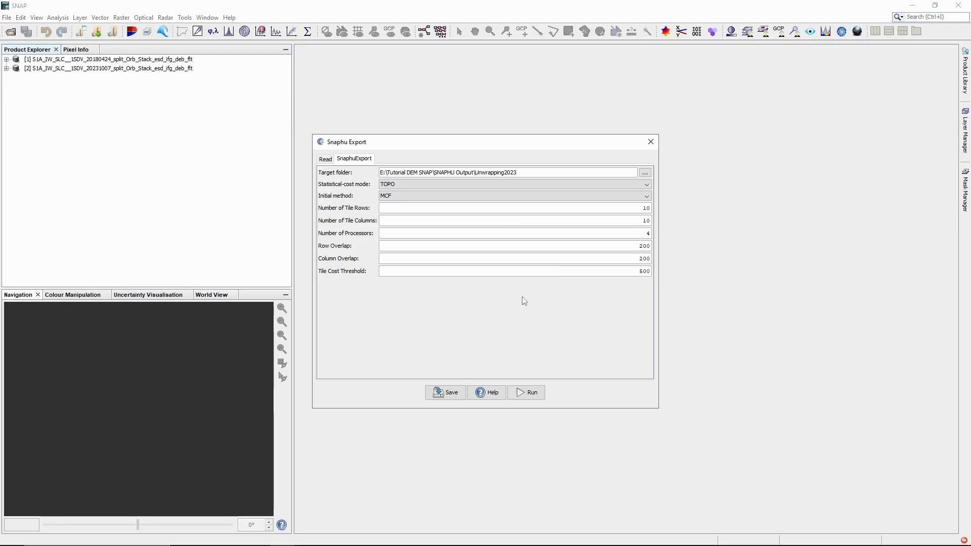
pyautogui.click(329, 159)
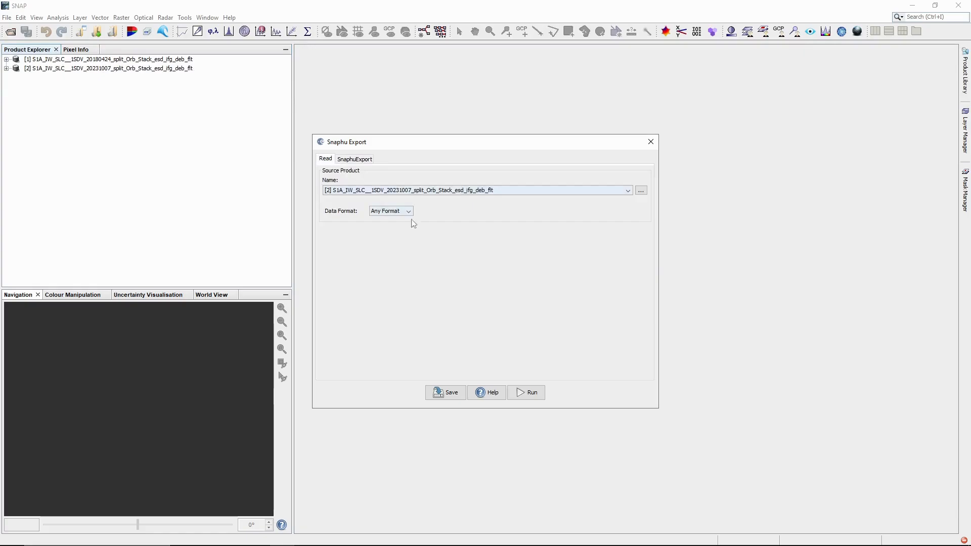
pyautogui.click(524, 391)
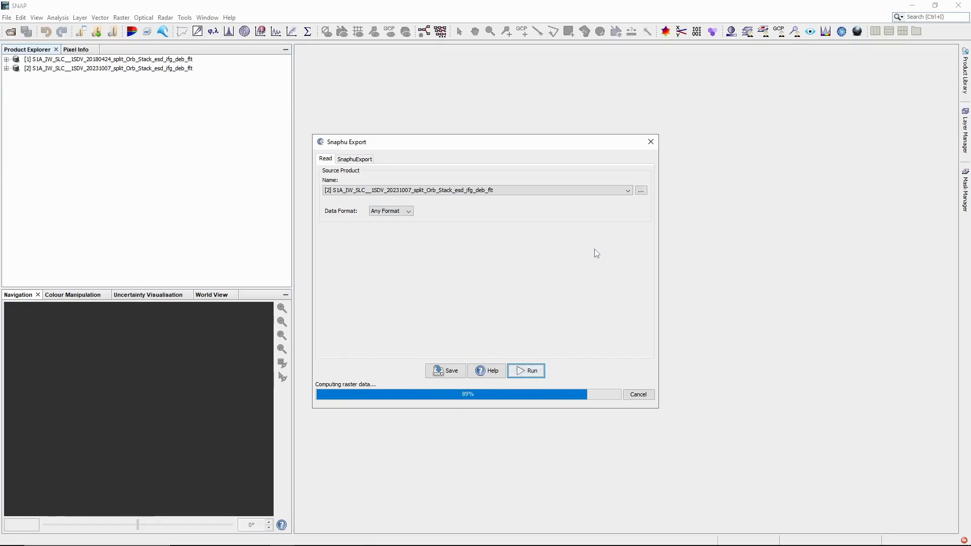
pyautogui.click(651, 143)
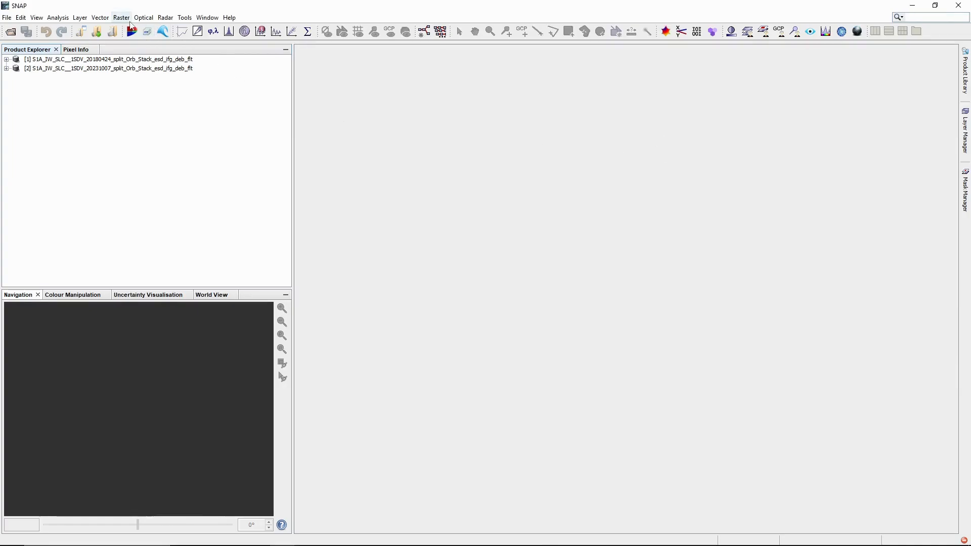
# Step: Open Snaphu-unwrapping with Phase_ifg_IW2_VV_24Apr2018_20Dec2018.snaphu.img from Unwrapping2018 as the source
pyautogui.click(162, 20)
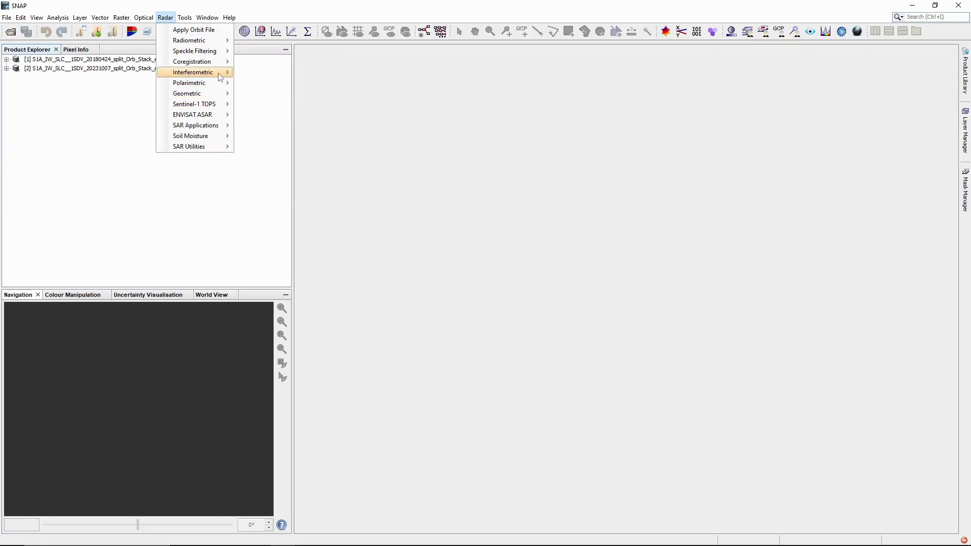
pyautogui.moveTo(220, 76)
pyautogui.moveTo(274, 98)
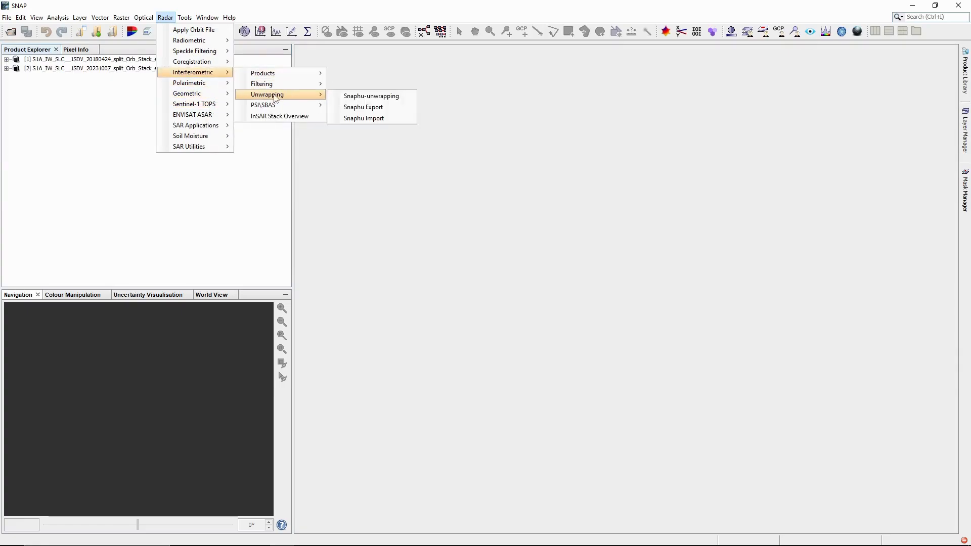
pyautogui.click(348, 97)
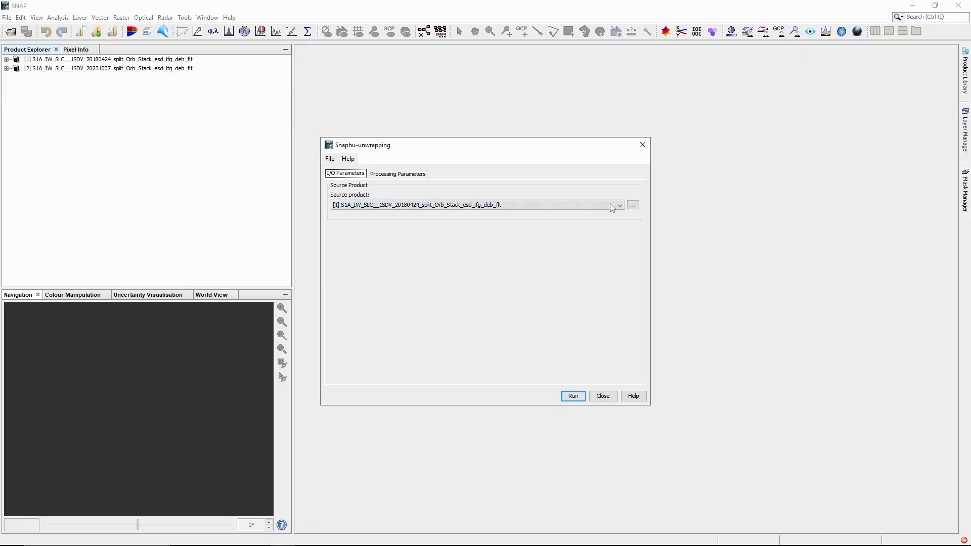
pyautogui.click(633, 206)
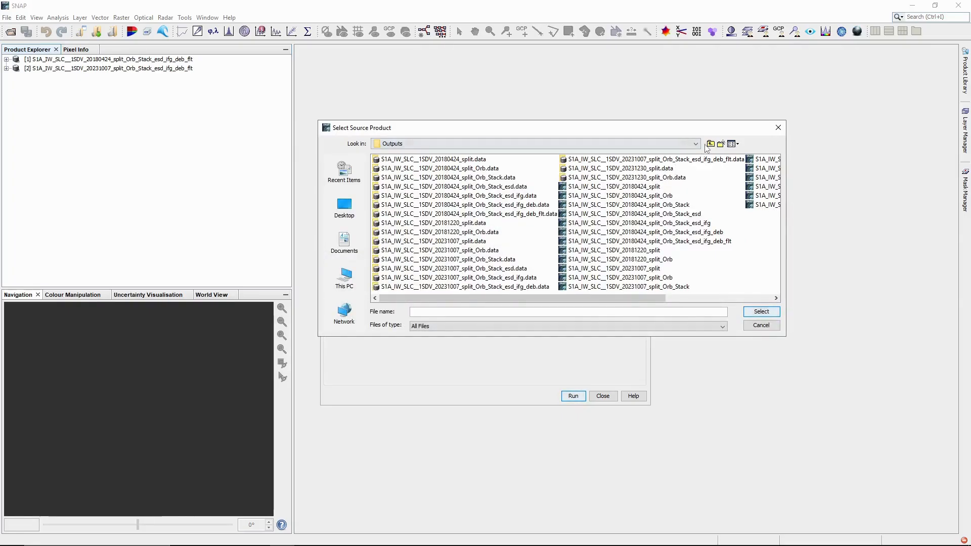
pyautogui.click(710, 145)
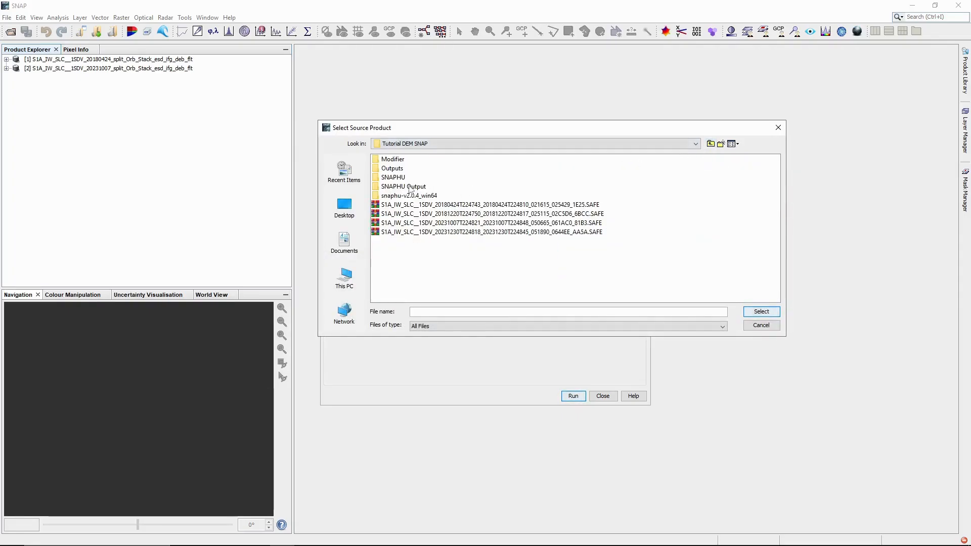
pyautogui.doubleClick(380, 187)
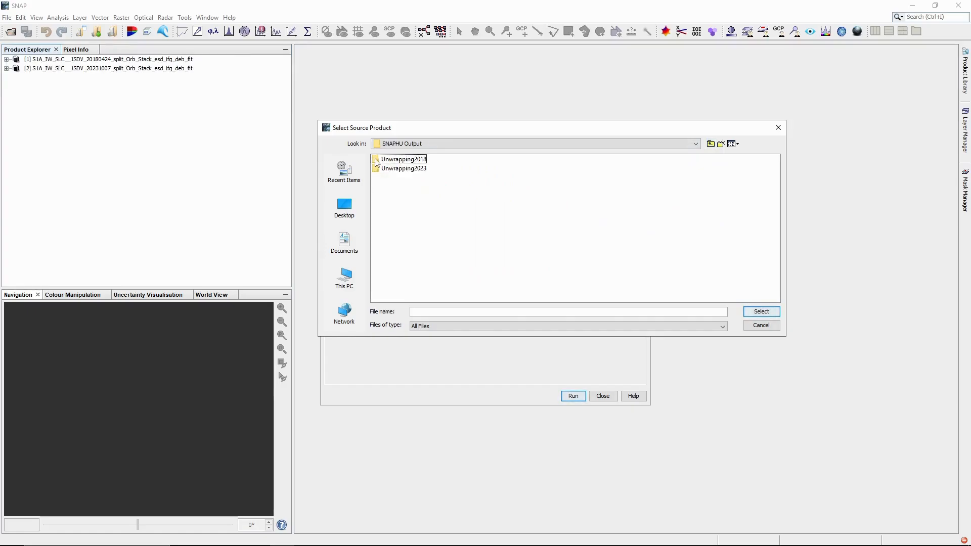
pyautogui.doubleClick(399, 159)
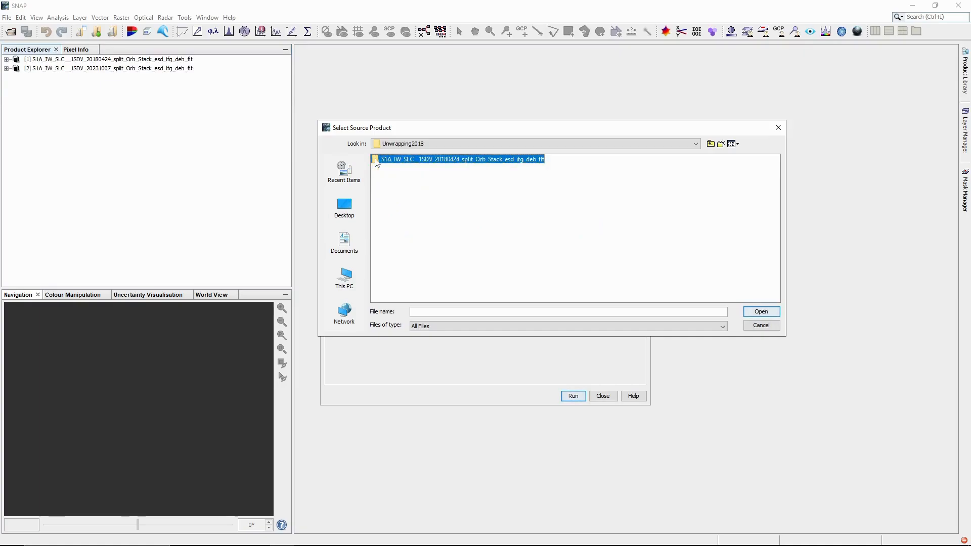
pyautogui.doubleClick(376, 160)
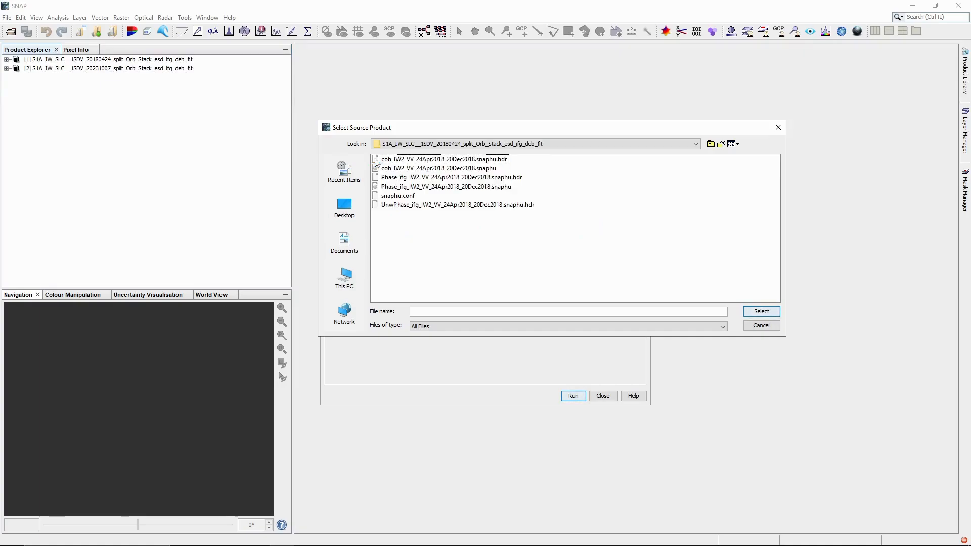
pyautogui.click(383, 187)
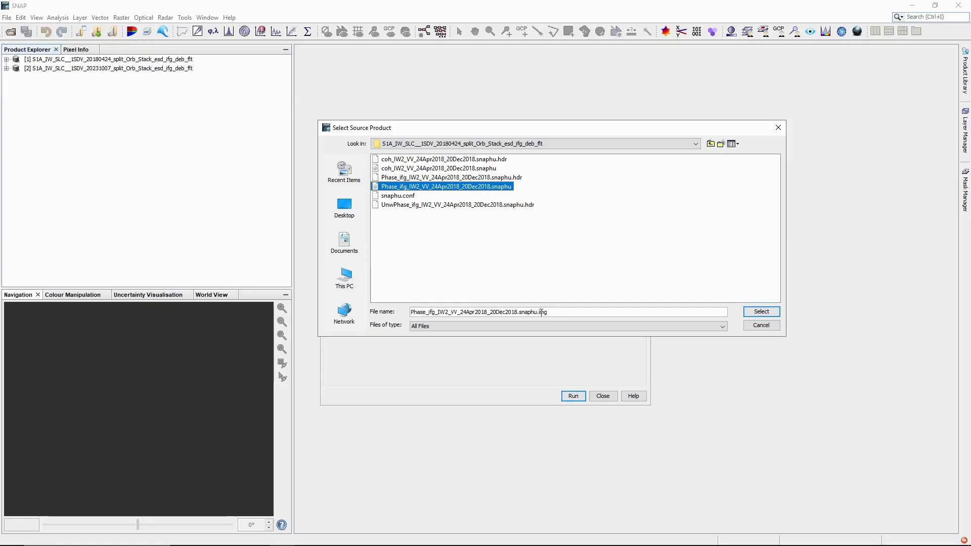
pyautogui.click(762, 312)
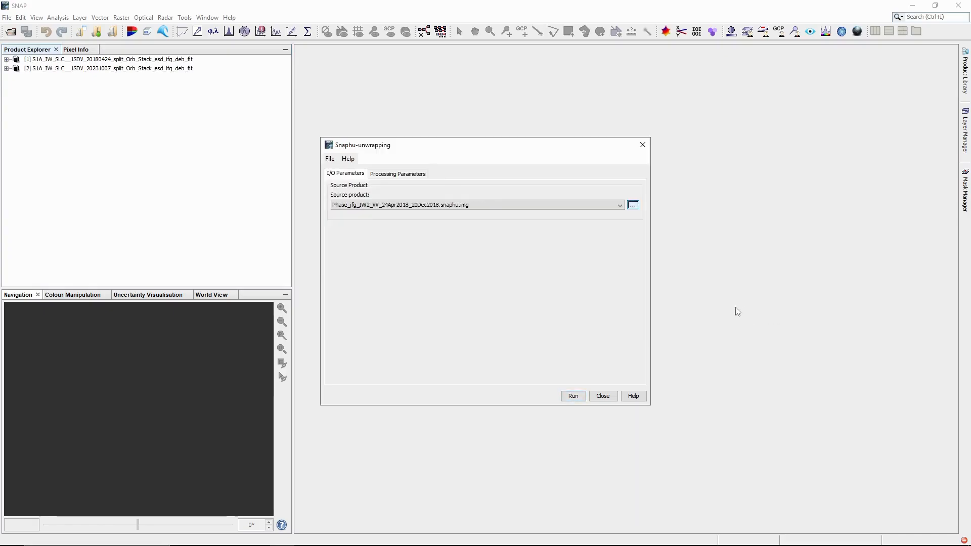
# Step: Enable execution output, set the output folder to E:\Tutorial DEM SNAP\SNAPHU Output, and run
pyautogui.click(410, 177)
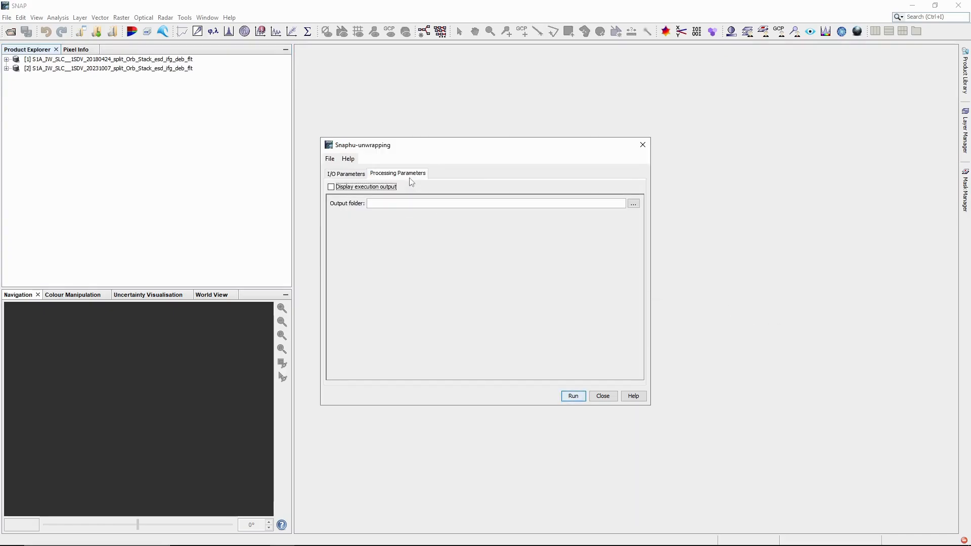
pyautogui.click(333, 188)
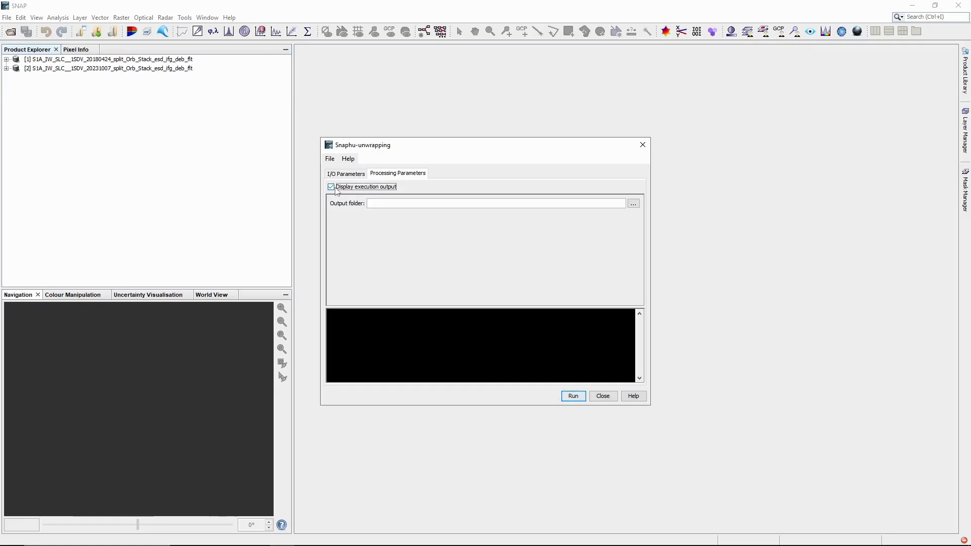
pyautogui.click(637, 204)
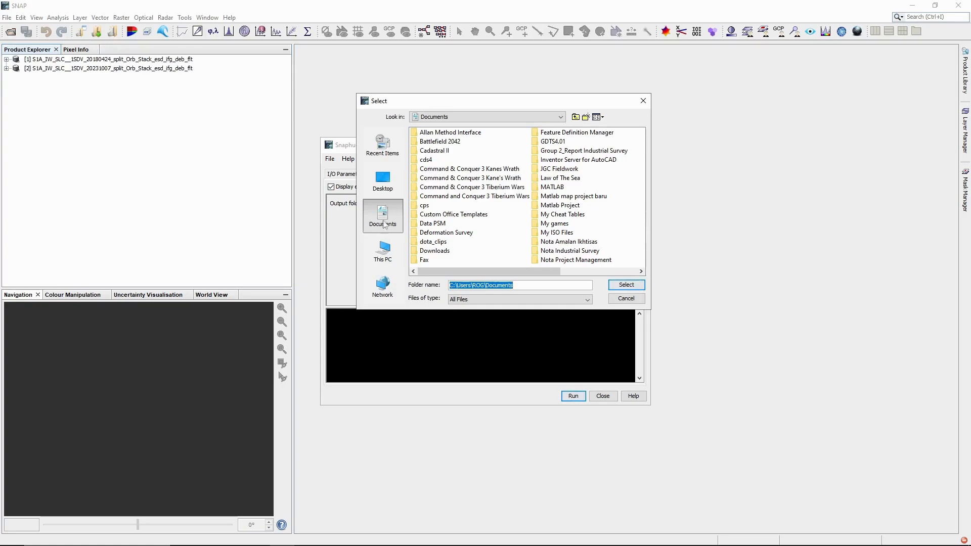
pyautogui.click(383, 250)
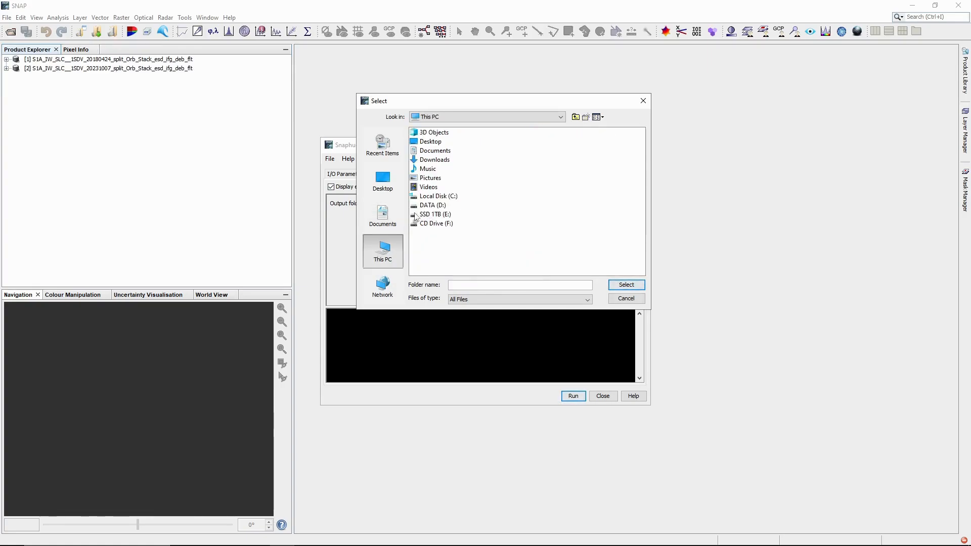
pyautogui.doubleClick(416, 215)
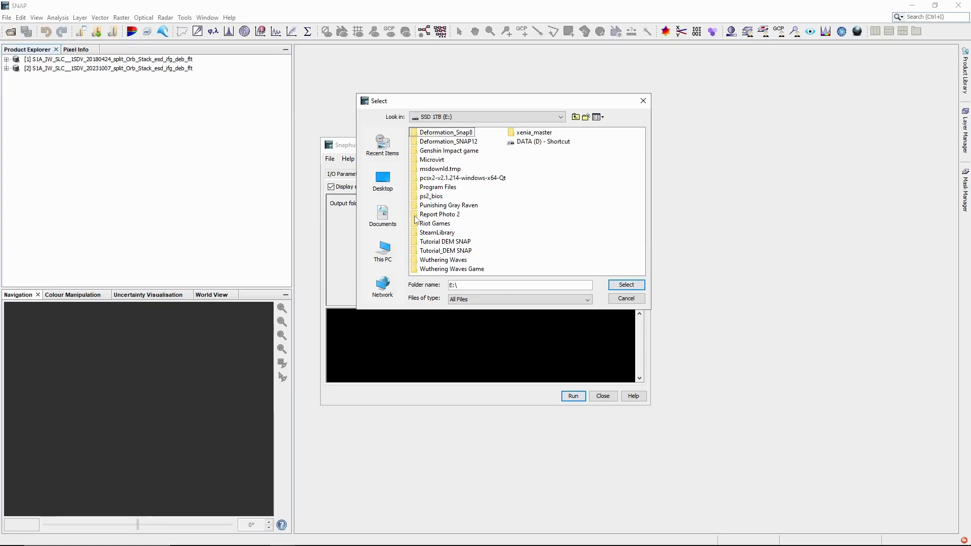
pyautogui.doubleClick(416, 242)
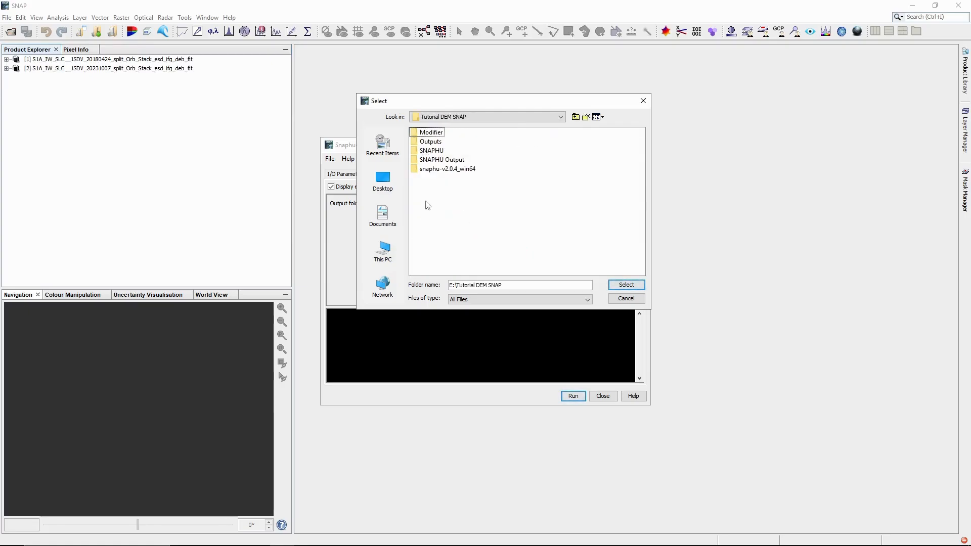
pyautogui.click(417, 160)
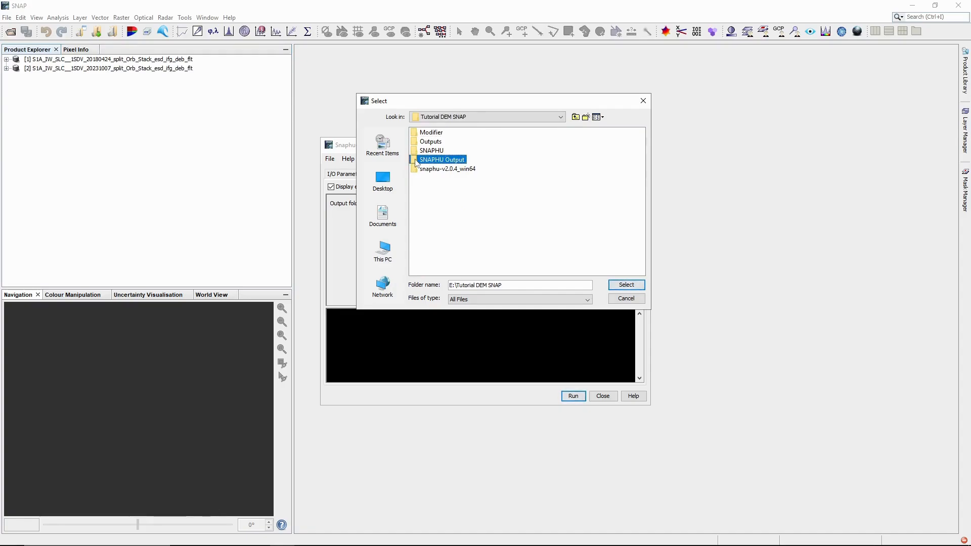
pyautogui.click(626, 284)
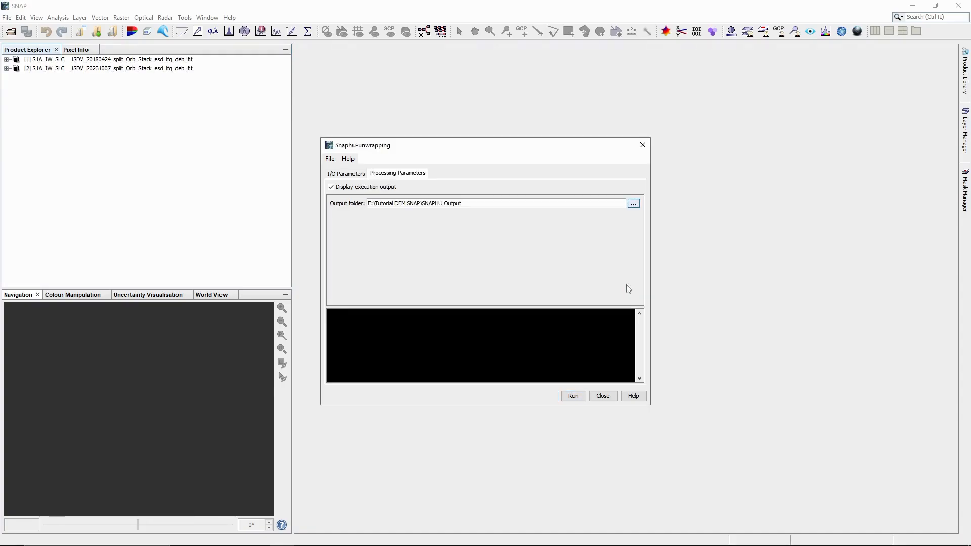
pyautogui.click(579, 399)
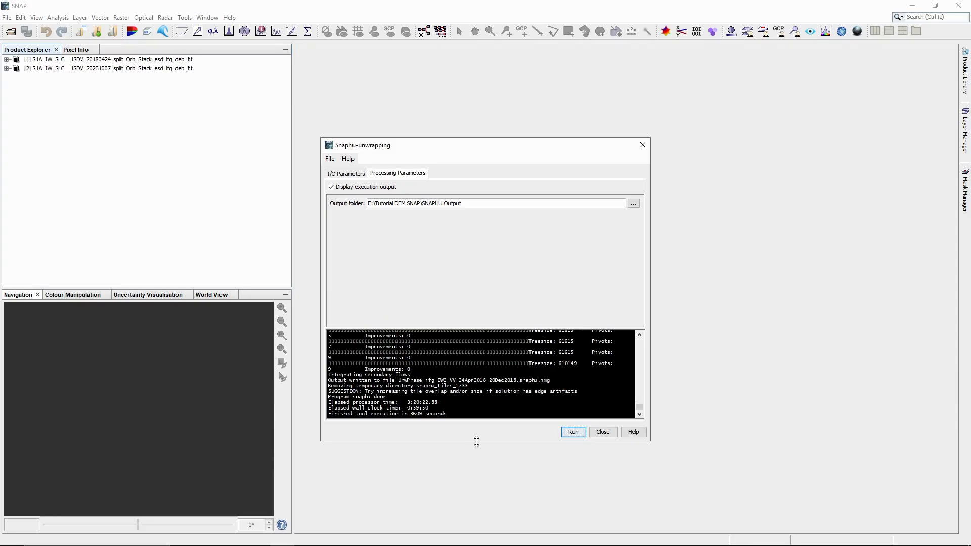
# Step: Enlarge and reposition the unwrapping dialog to review the finished 2018 log
pyautogui.moveTo(477, 441); pyautogui.dragTo(473, 483)
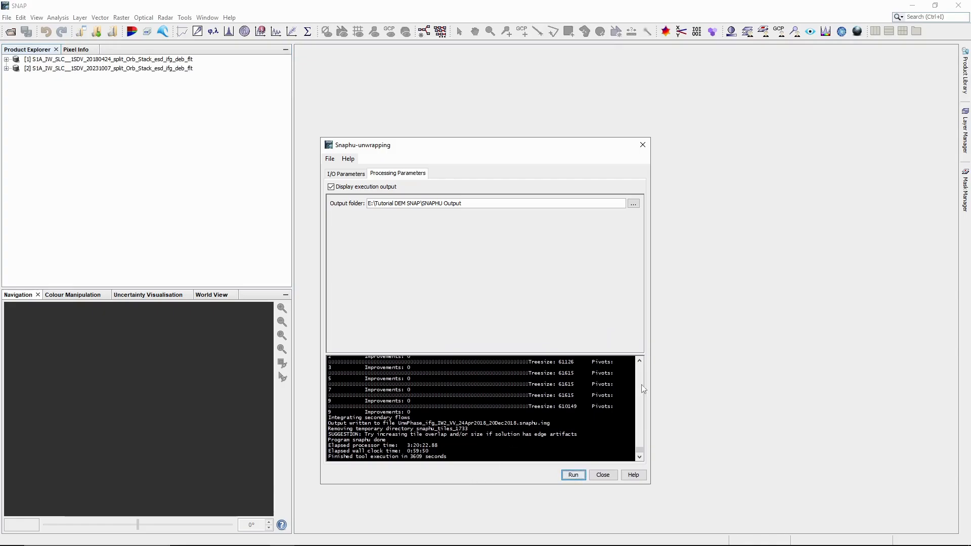
pyautogui.moveTo(640, 455)
pyautogui.mouseDown()
pyautogui.moveTo(644, 438)
pyautogui.moveTo(643, 456)
pyautogui.mouseUp()
pyautogui.moveTo(469, 147); pyautogui.dragTo(500, 71)
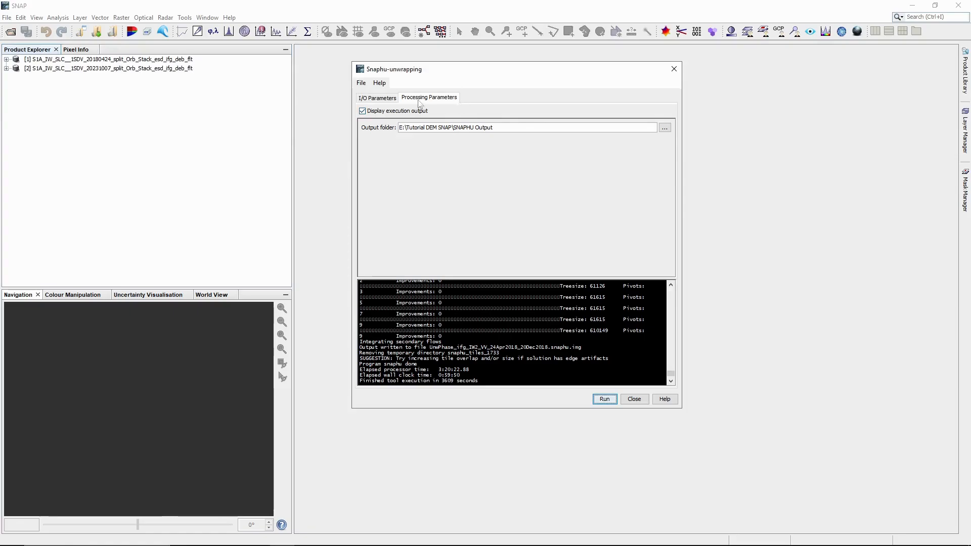
# Step: Set the unwrapping source to Phase_ifg_IW2_VV_07Oct2023_30Dec2023.snaphu.img from the Unwrapping2023 folder
pyautogui.click(393, 99)
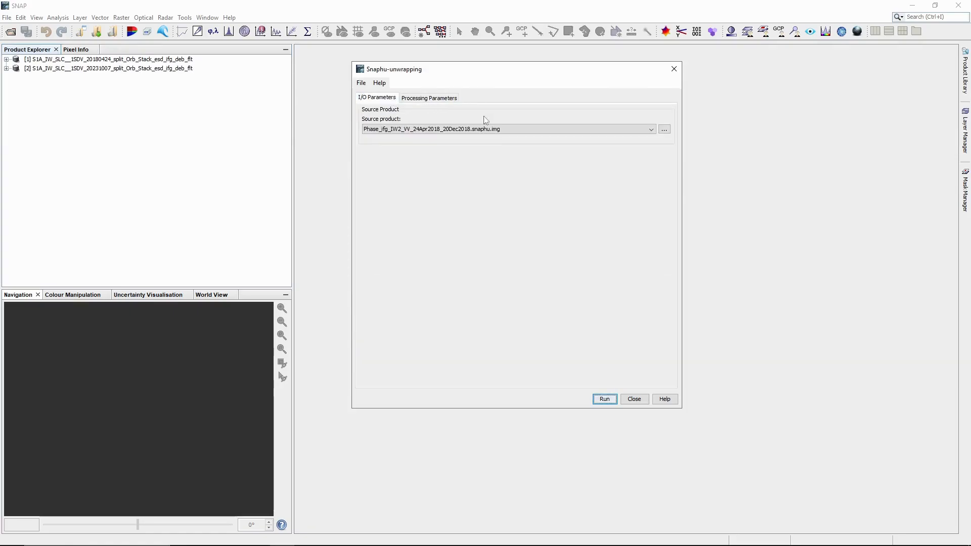
pyautogui.click(587, 132)
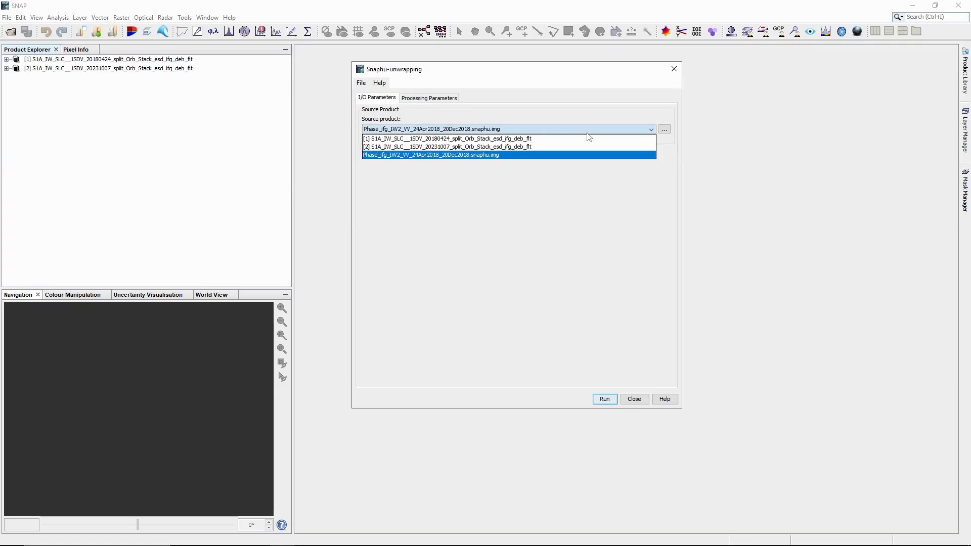
pyautogui.click(557, 130)
pyautogui.click(665, 130)
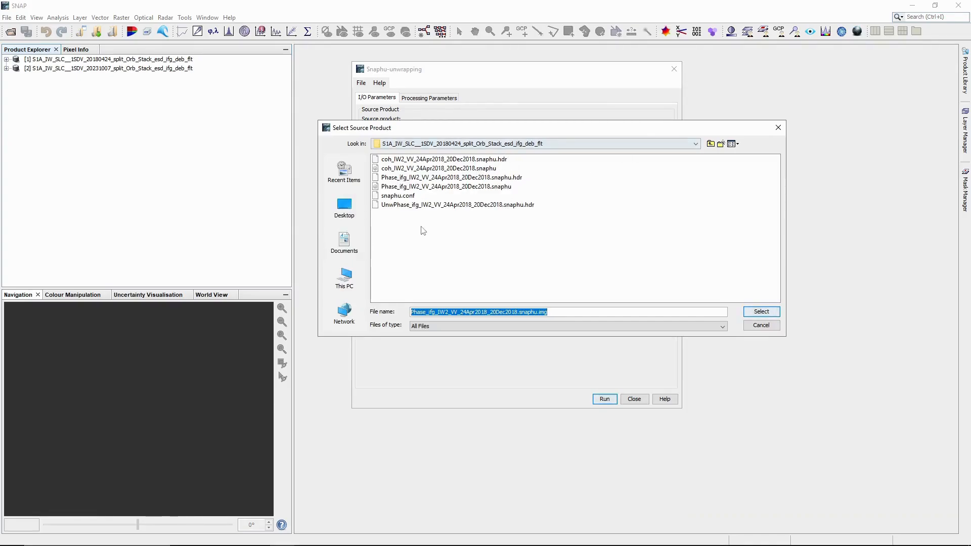
pyautogui.click(710, 144)
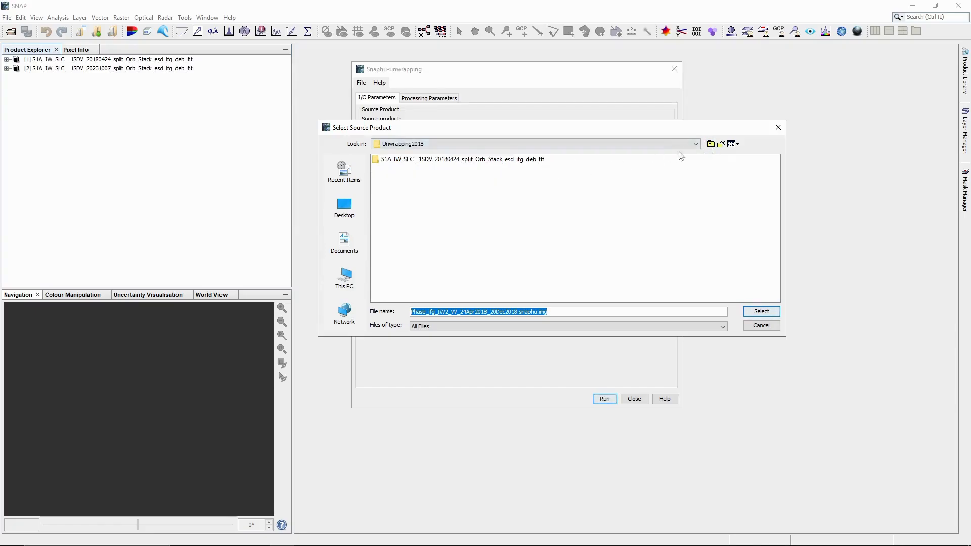
pyautogui.click(710, 143)
pyautogui.click(387, 170)
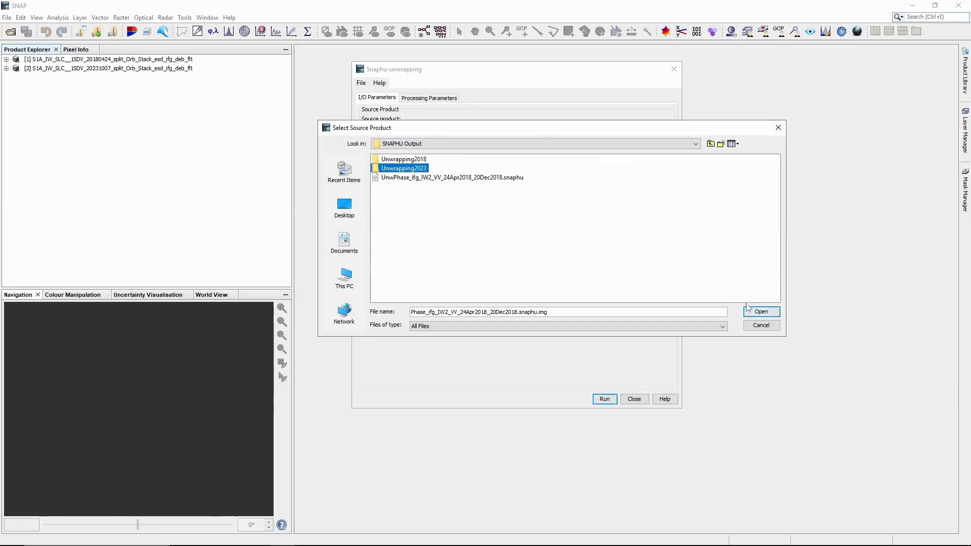
pyautogui.doubleClick(378, 169)
pyautogui.click(377, 162)
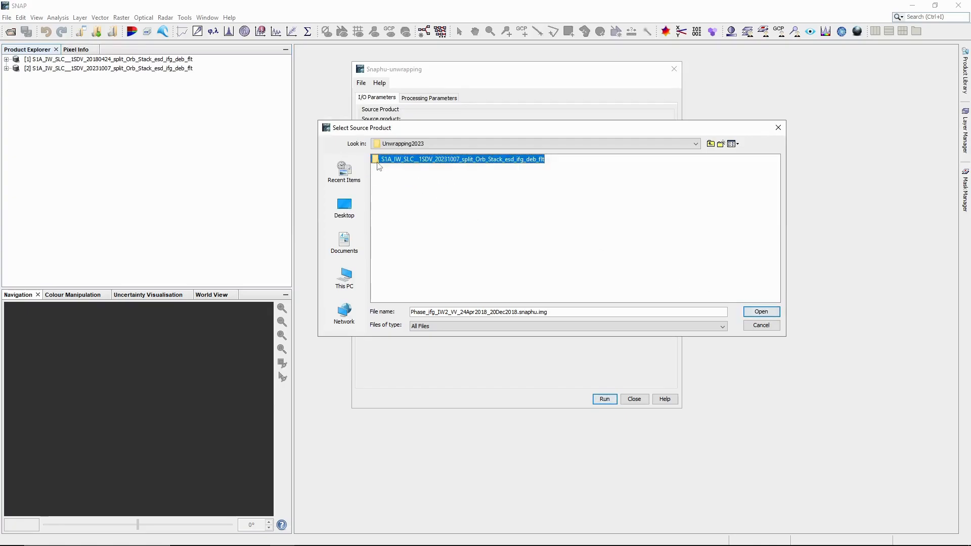
pyautogui.doubleClick(377, 162)
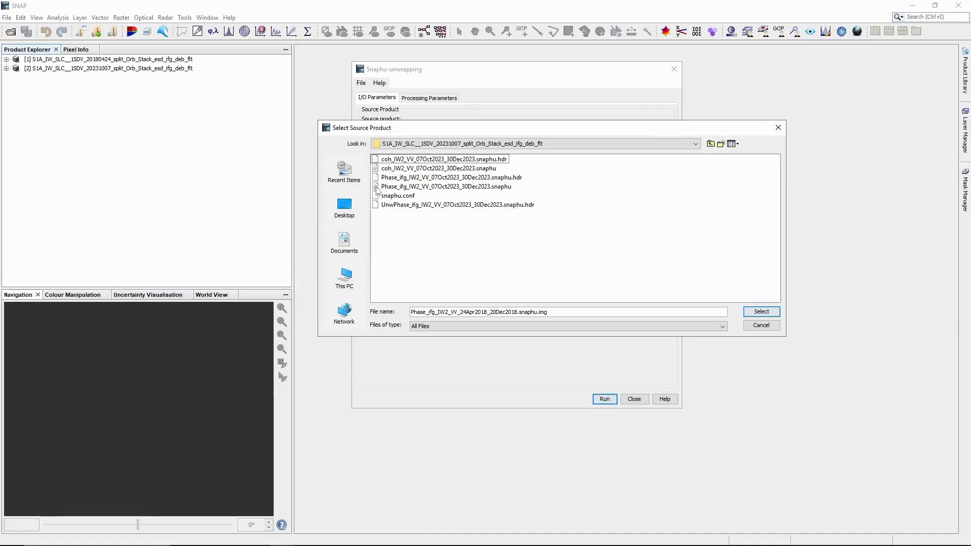
pyautogui.click(378, 188)
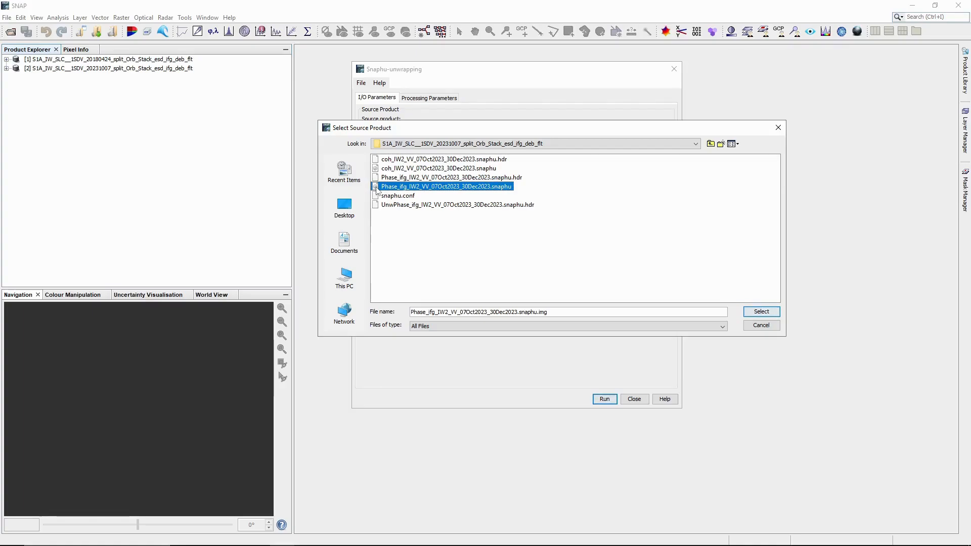
pyautogui.click(762, 312)
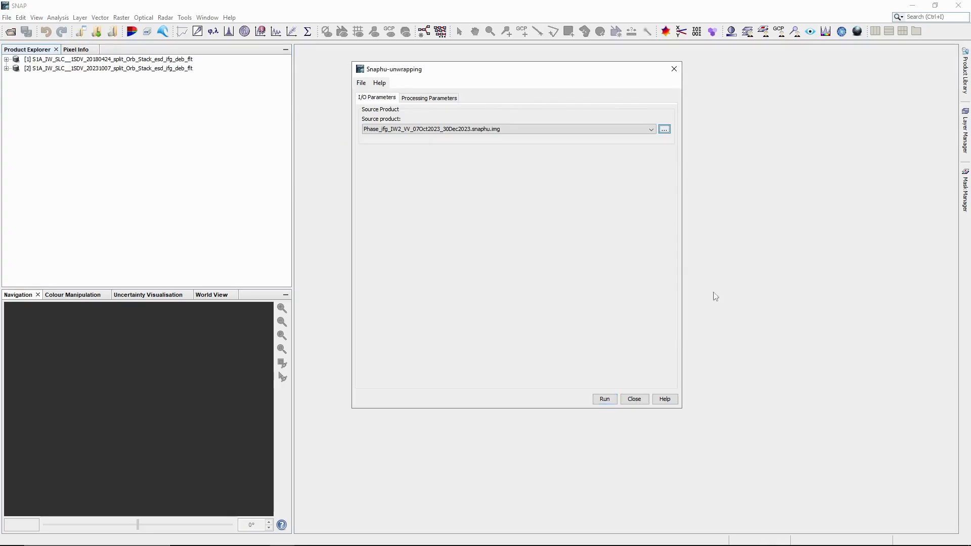
pyautogui.click(429, 99)
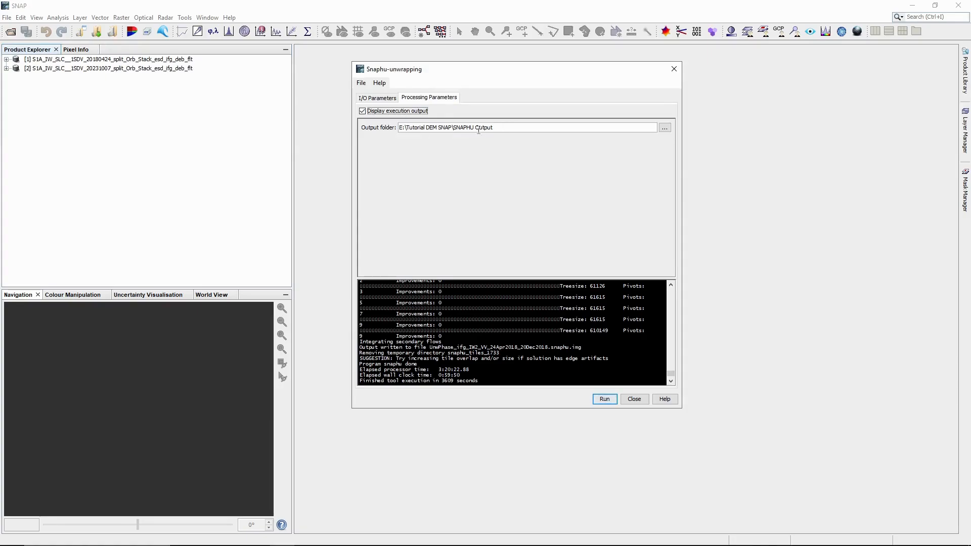
# Step: Run SNAPHU unwrapping of the 2023 phase into SNAPHU Output, then close the Help window
pyautogui.moveTo(459, 128); pyautogui.dragTo(470, 128)
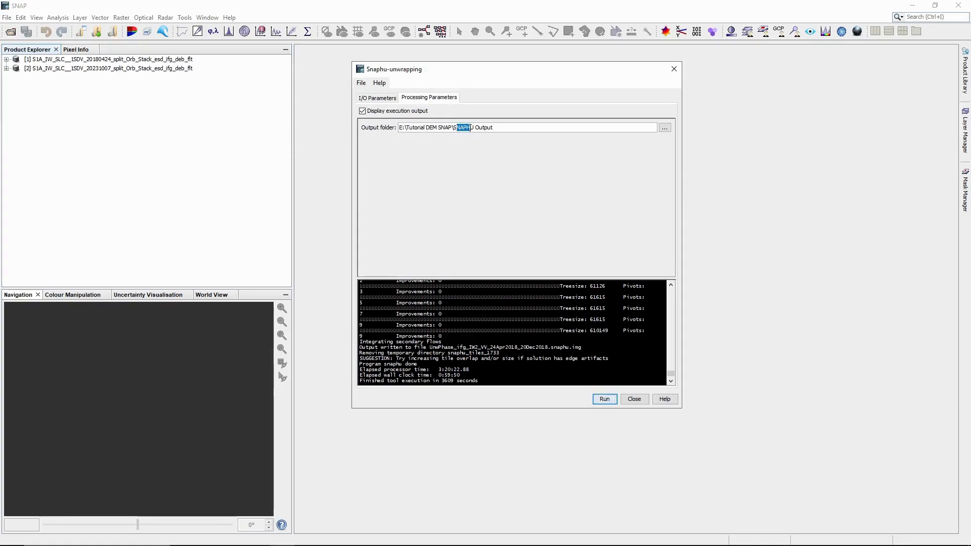
pyautogui.click(519, 128)
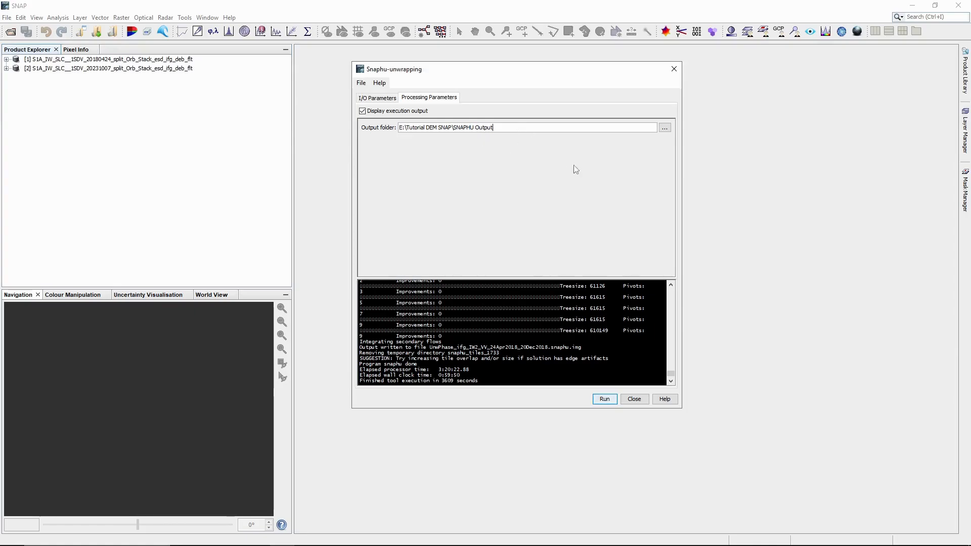
pyautogui.click(604, 399)
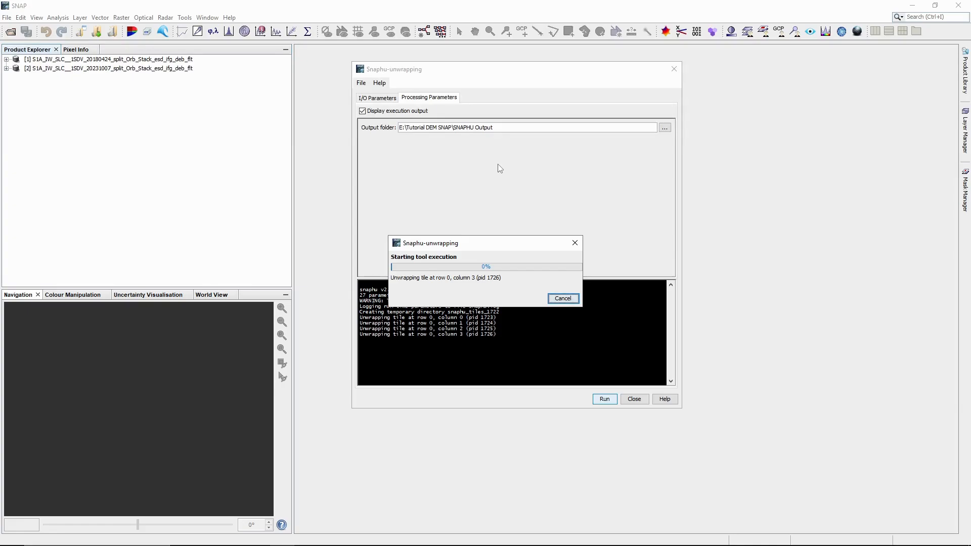
pyautogui.moveTo(480, 245); pyautogui.dragTo(494, 183)
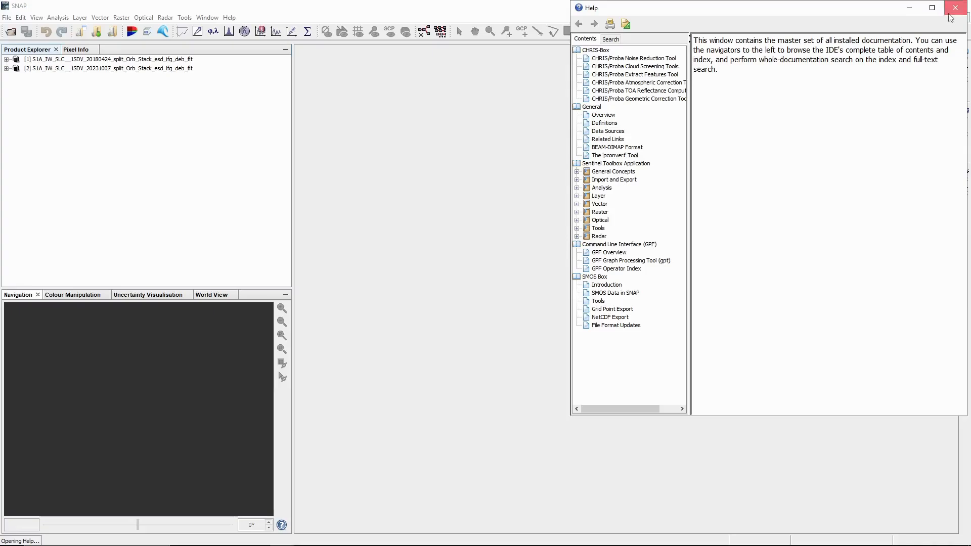
pyautogui.click(958, 6)
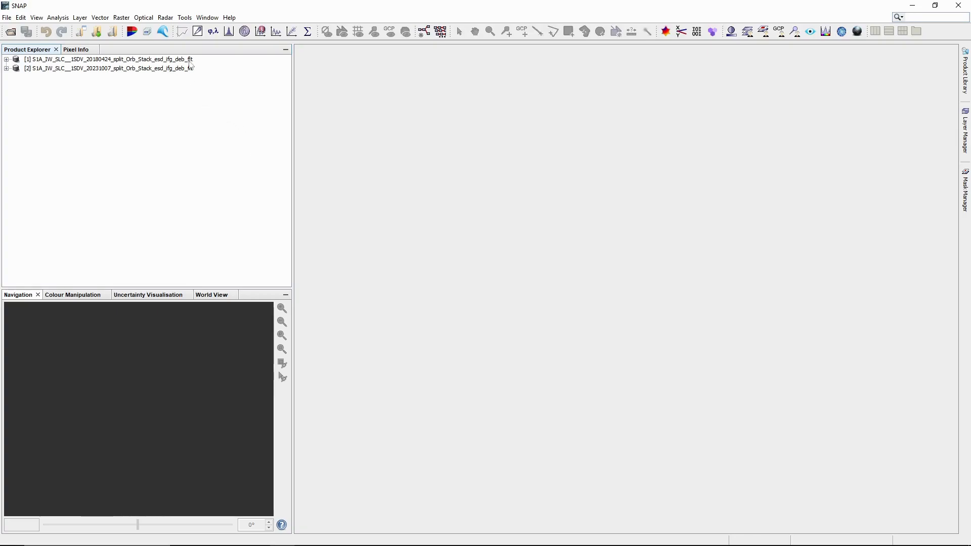
# Step: Open the Snaphu Import tool from Radar > Interferometric > Unwrapping
pyautogui.click(165, 19)
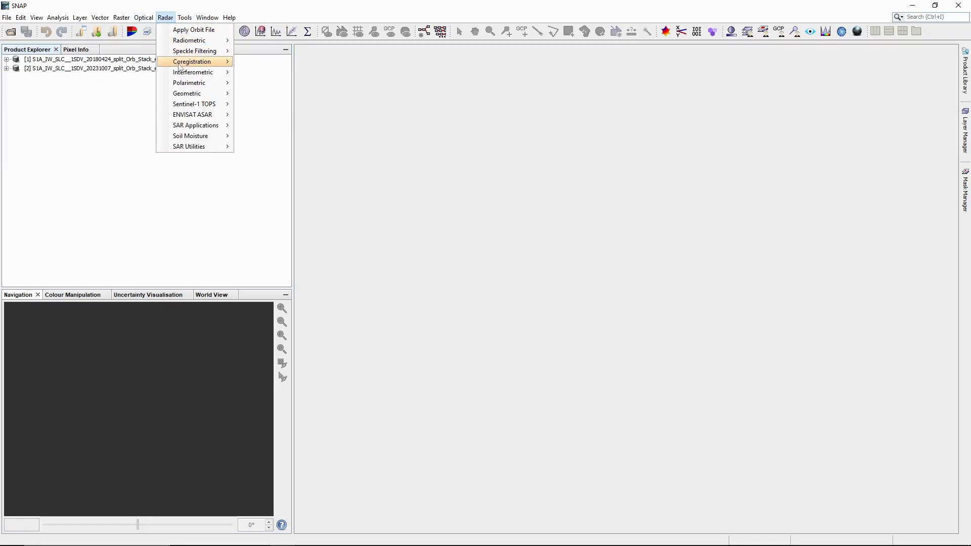
pyautogui.moveTo(213, 86)
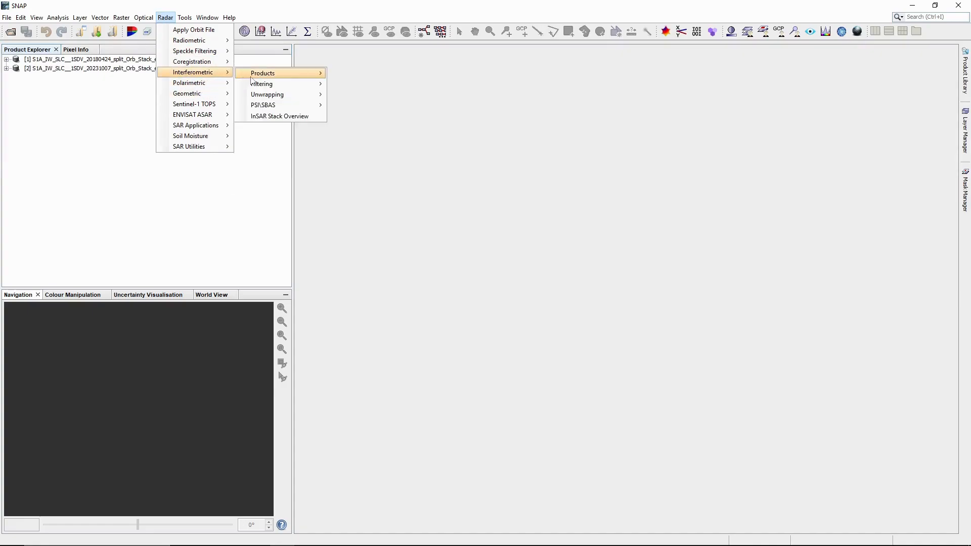
pyautogui.moveTo(280, 99)
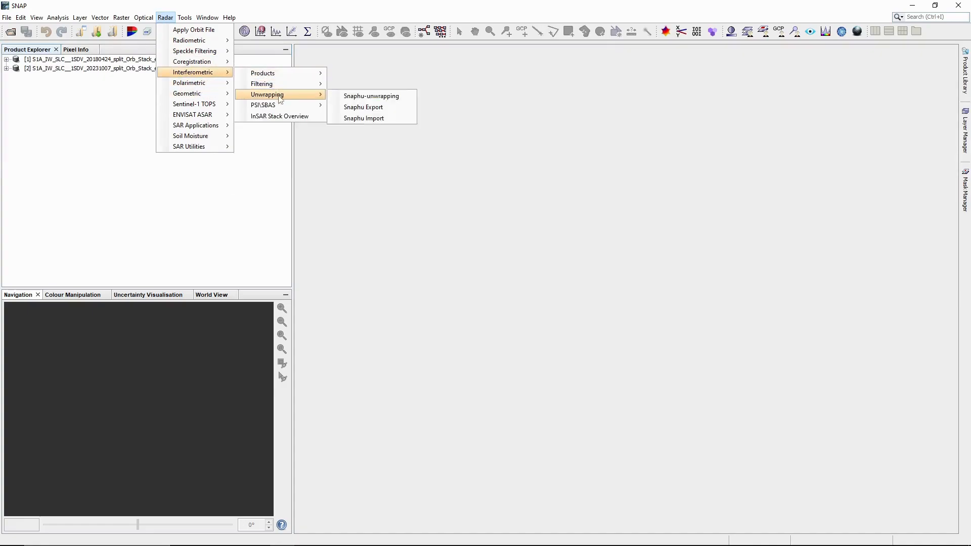
pyautogui.click(370, 120)
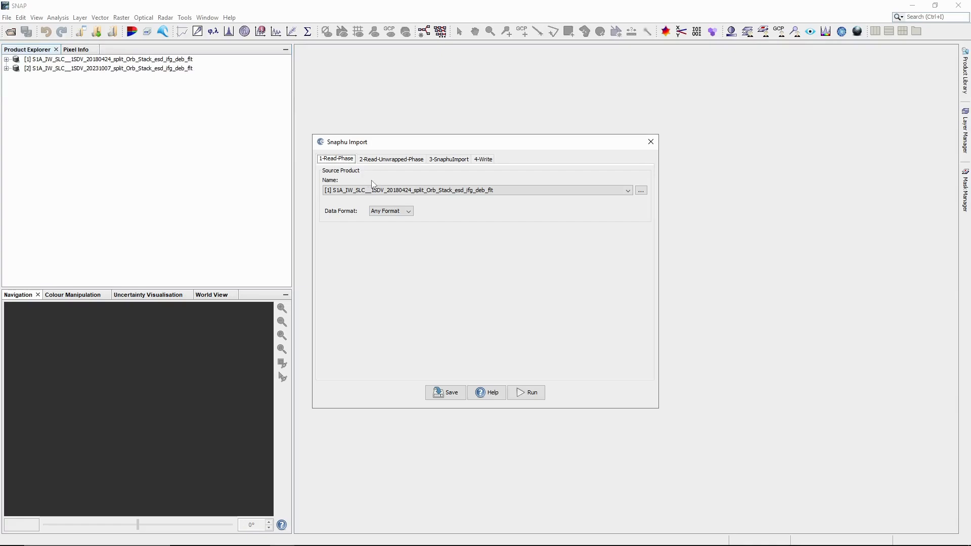
# Step: Keep product [1] as phase source and load UnwPhase_ifg_IW2_VV_24Apr2018_20Dec2018.snaphu.hdr as the unwrapped phase
pyautogui.click(405, 191)
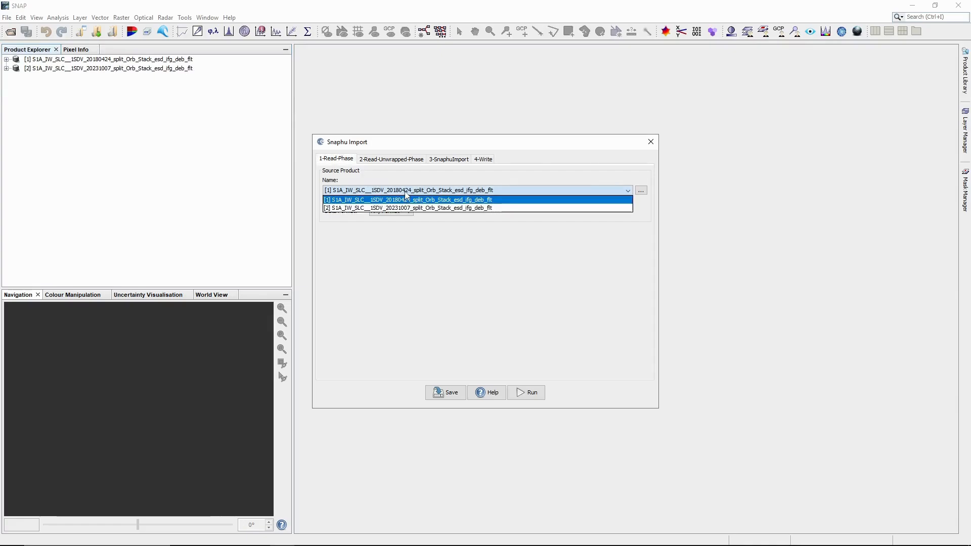
pyautogui.click(405, 193)
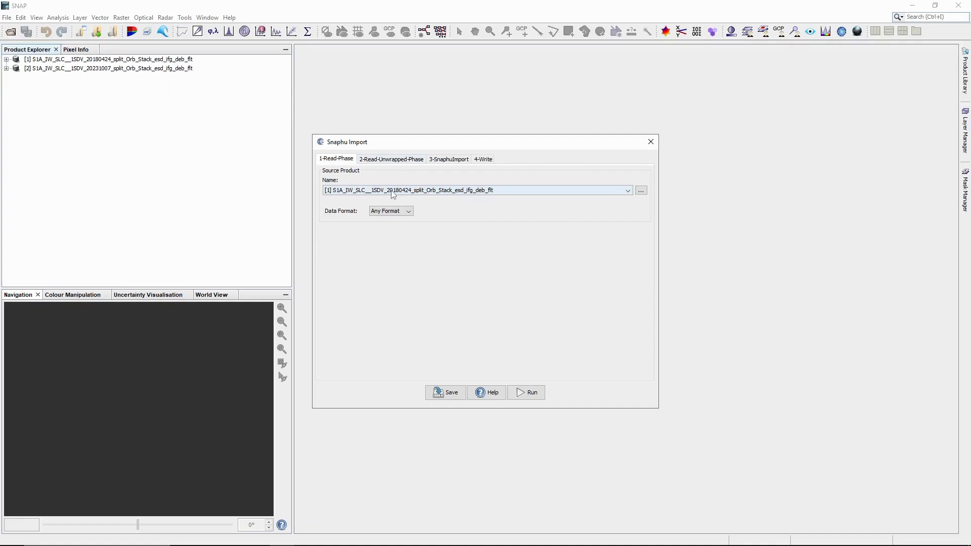
pyautogui.click(394, 194)
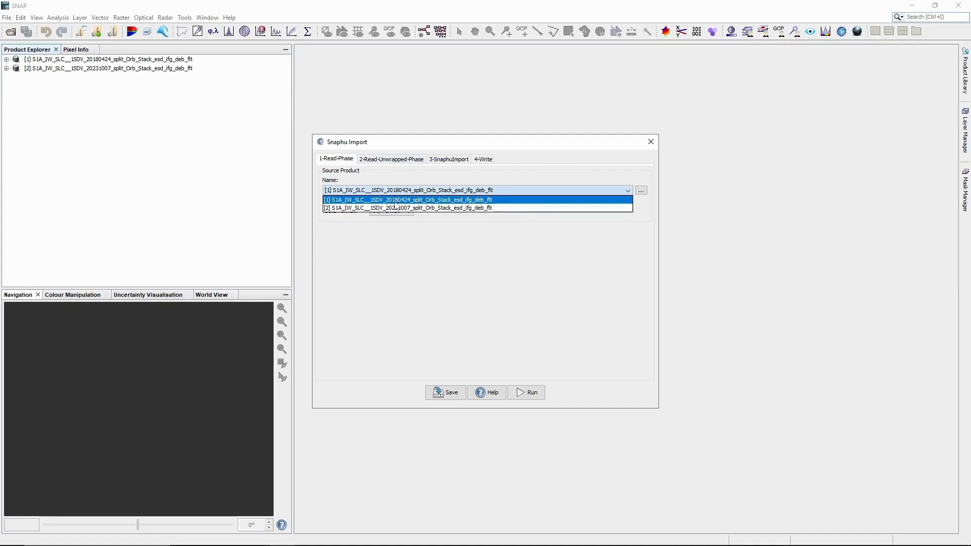
pyautogui.click(396, 204)
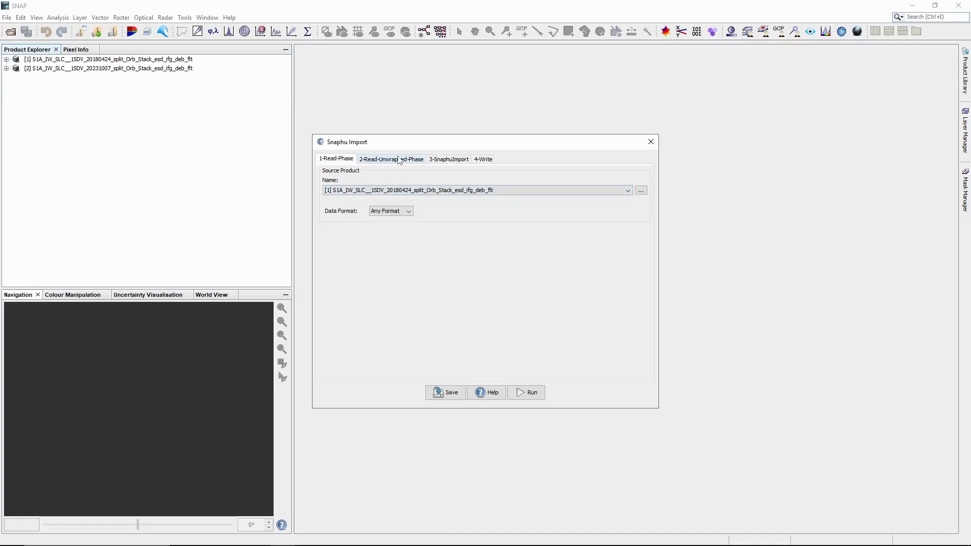
pyautogui.click(399, 159)
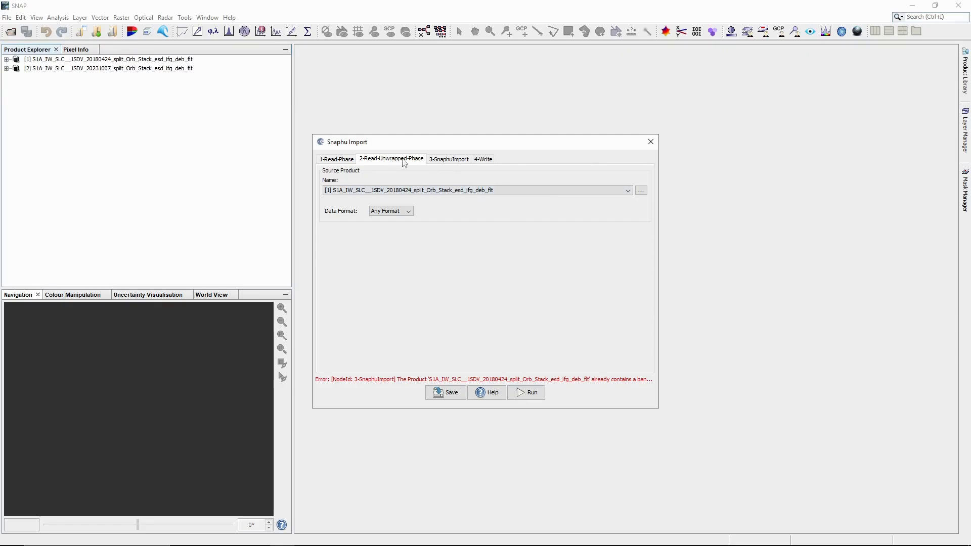
pyautogui.click(641, 191)
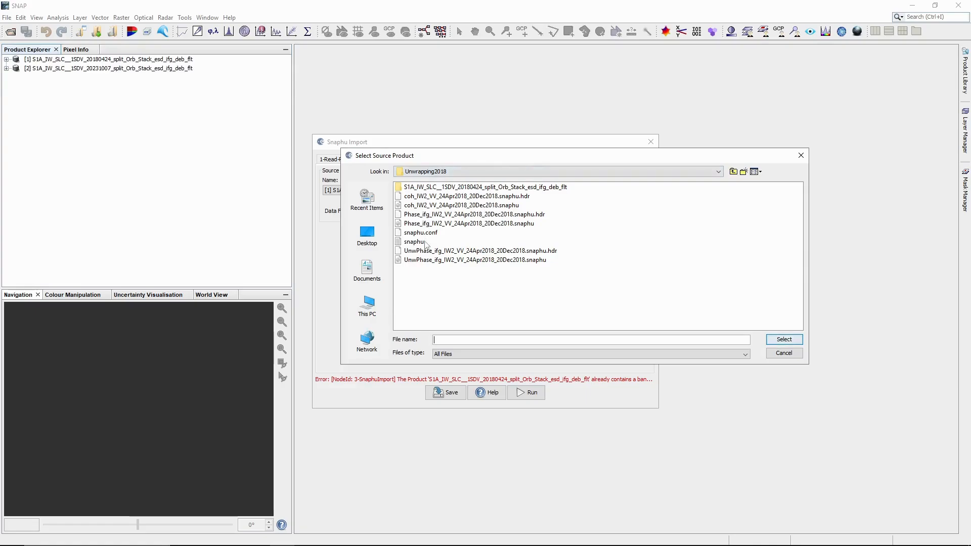
pyautogui.click(456, 252)
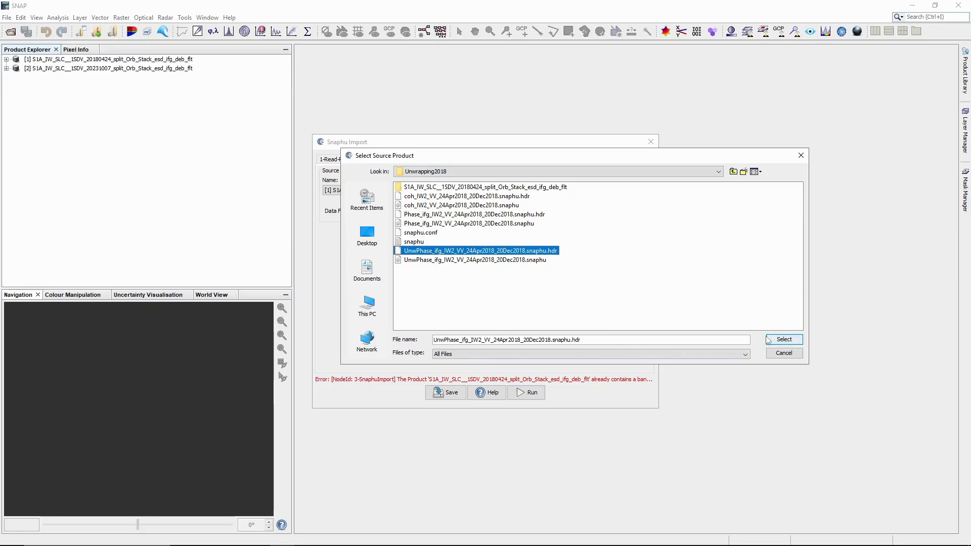
pyautogui.click(783, 339)
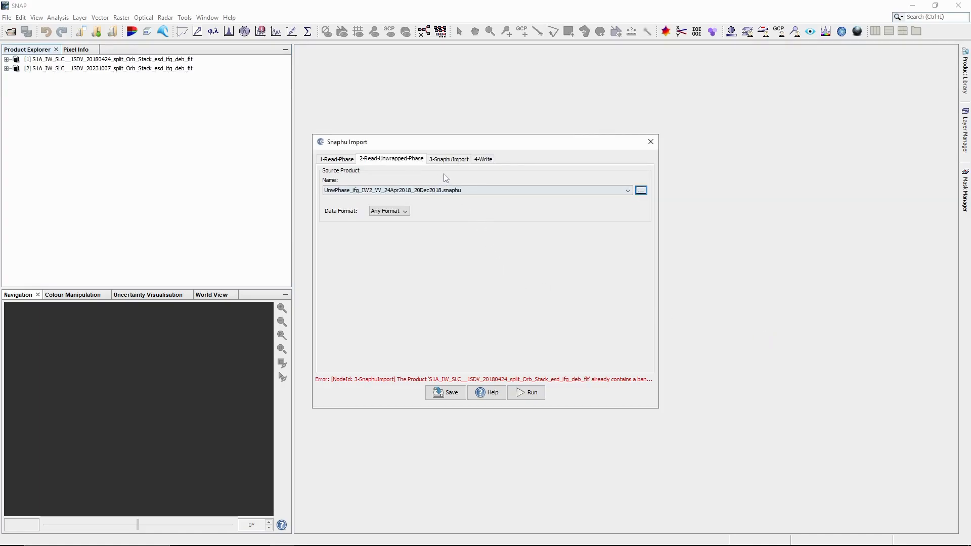
# Step: Exclude the wrapped interferogram and write the 2018 _unwrapping product to Outputs as product [3]
pyautogui.click(443, 160)
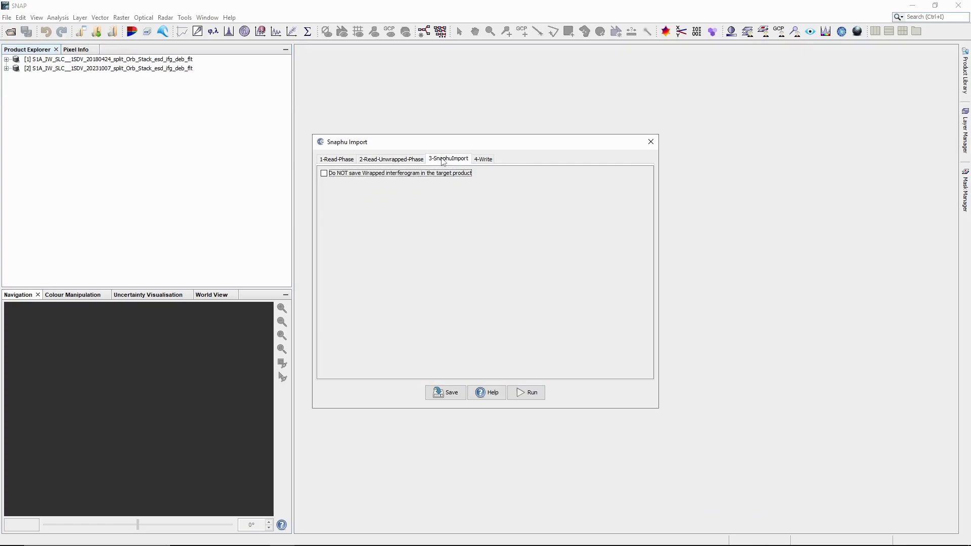
pyautogui.click(349, 174)
pyautogui.click(484, 160)
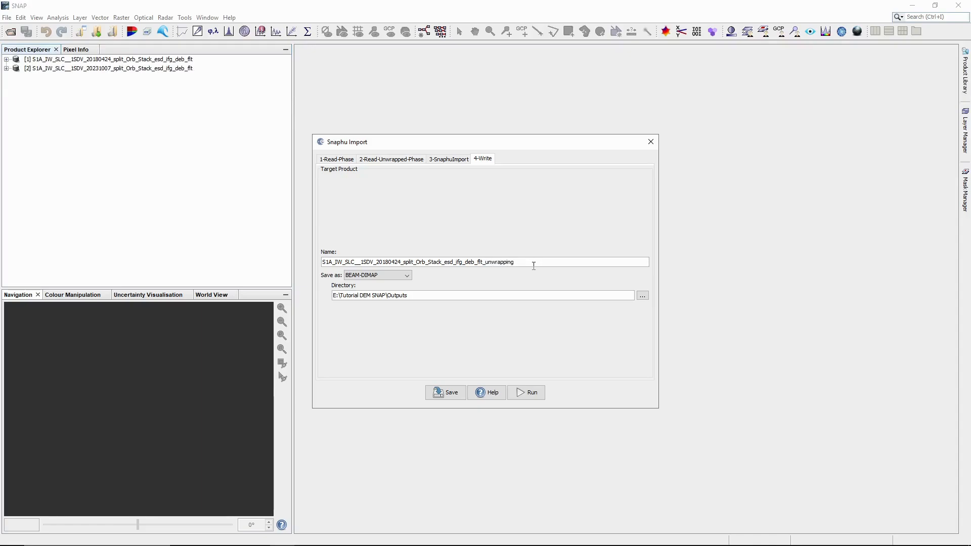
pyautogui.click(533, 266)
pyautogui.click(530, 393)
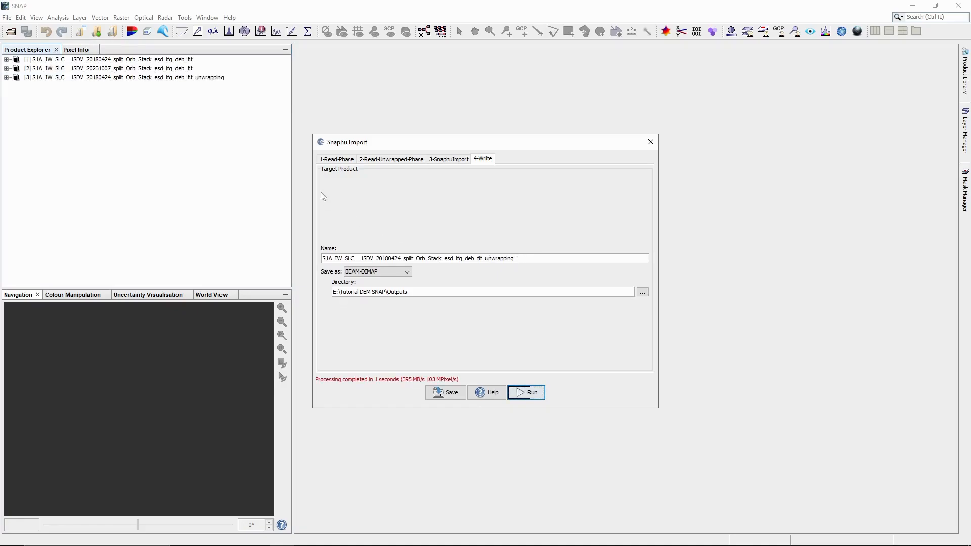
# Step: Use the 2023 product as phase source with the unwrapped phase header from Unwrapping2023
pyautogui.click(338, 159)
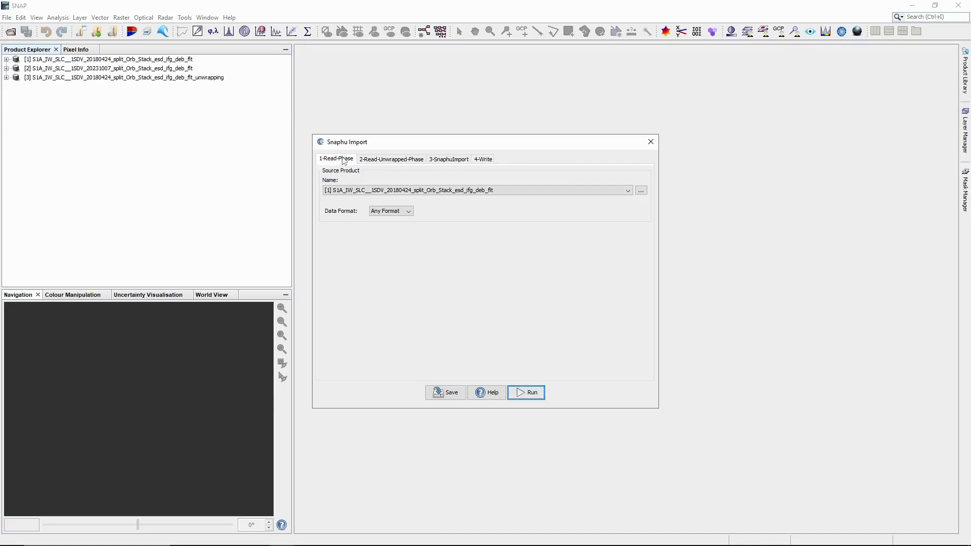
pyautogui.click(381, 191)
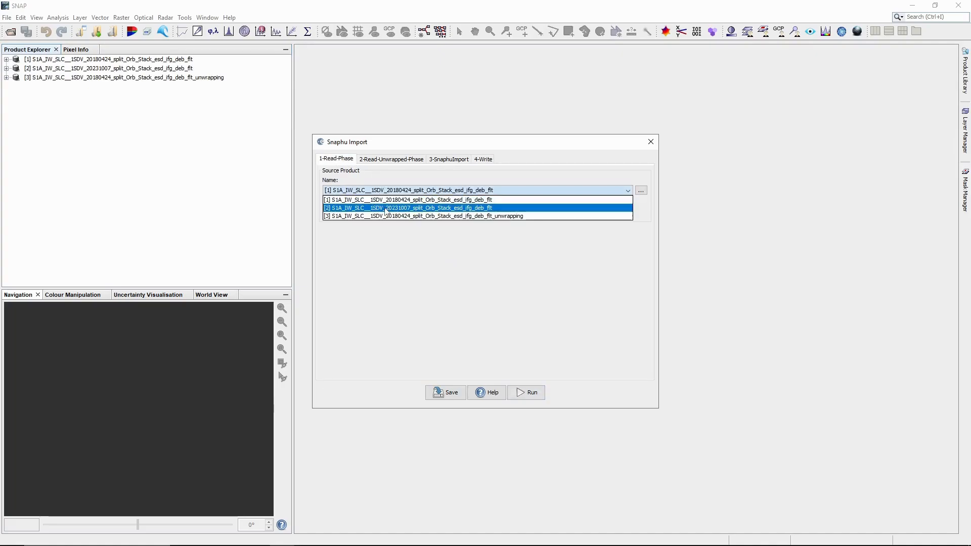
pyautogui.click(385, 209)
pyautogui.click(400, 160)
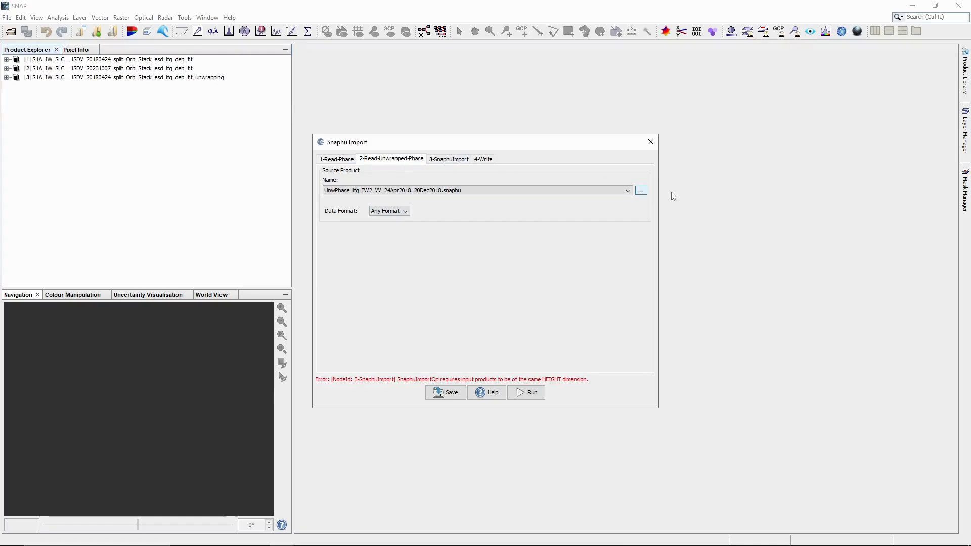
pyautogui.click(641, 190)
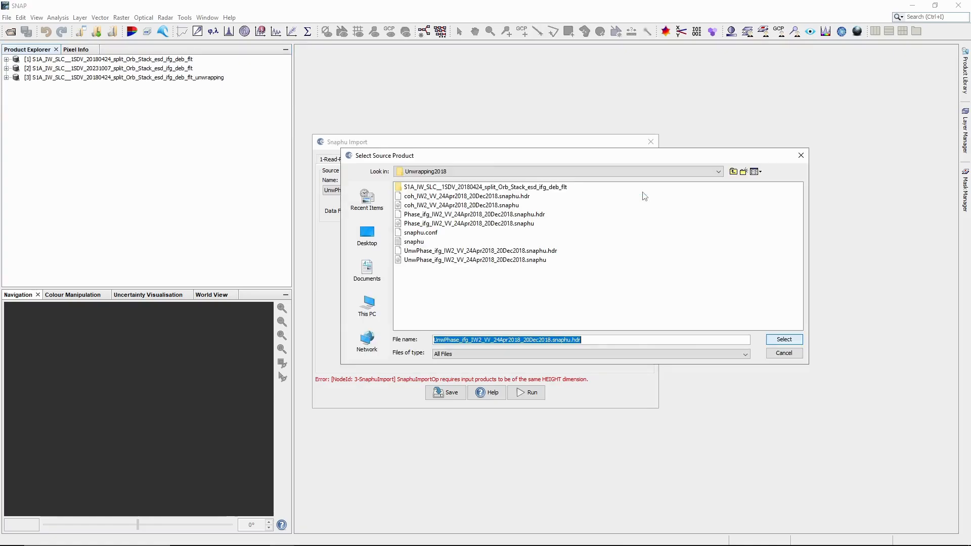
pyautogui.click(733, 172)
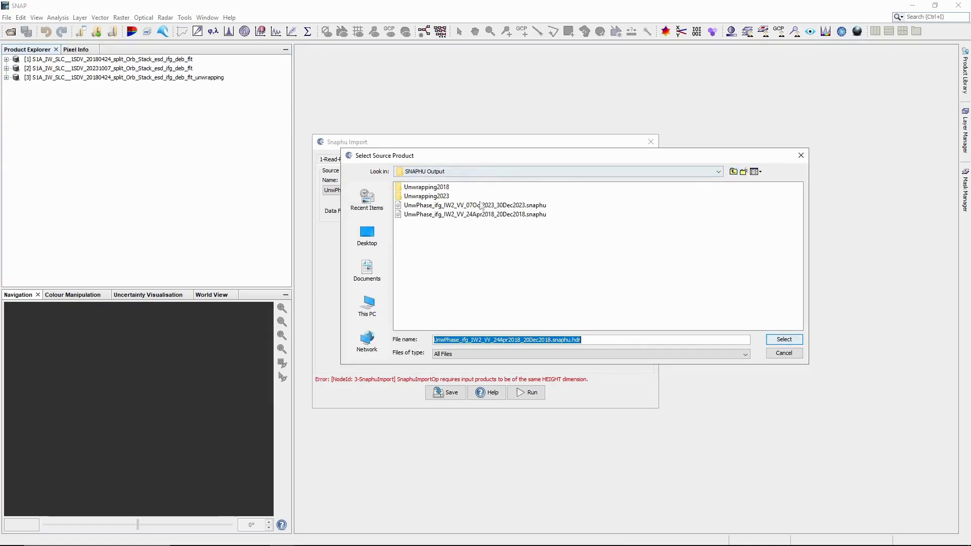
pyautogui.doubleClick(399, 197)
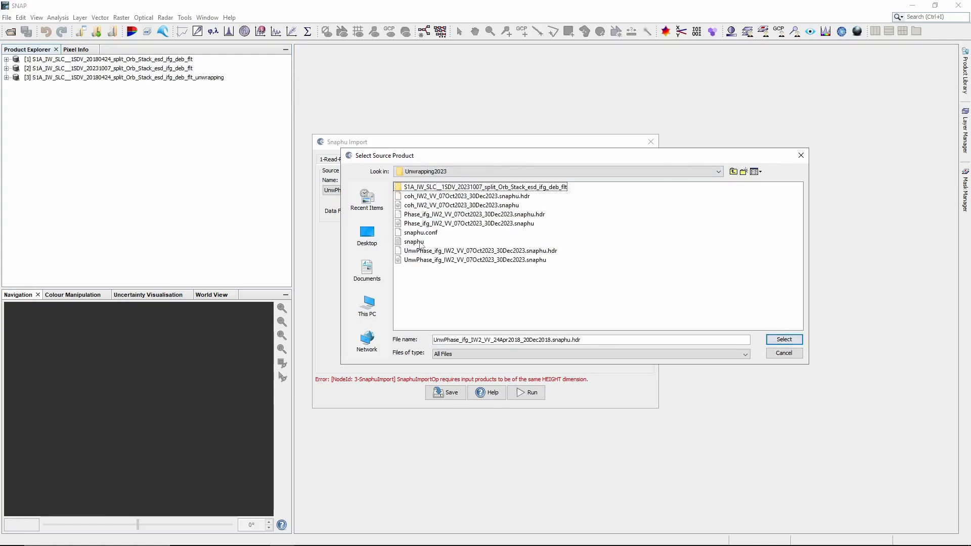
pyautogui.click(399, 252)
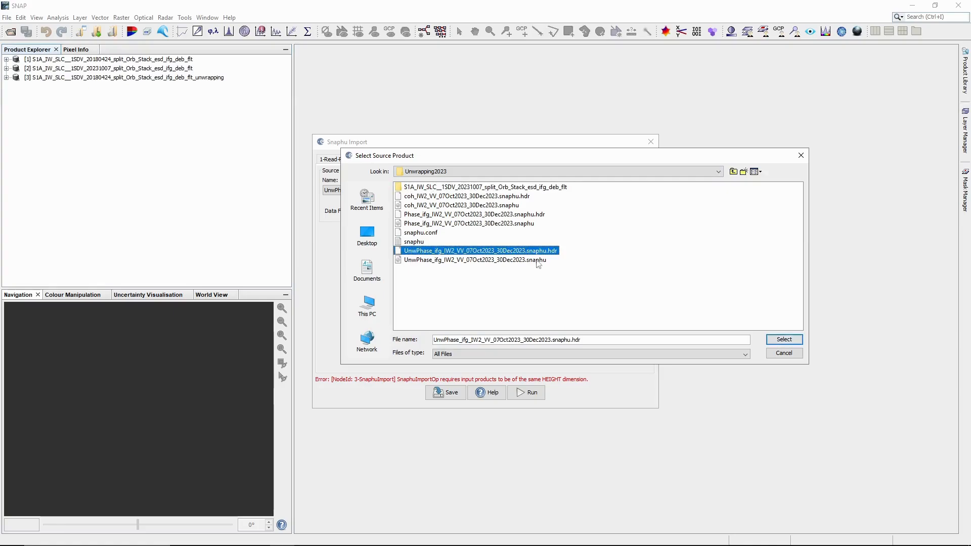
pyautogui.click(783, 340)
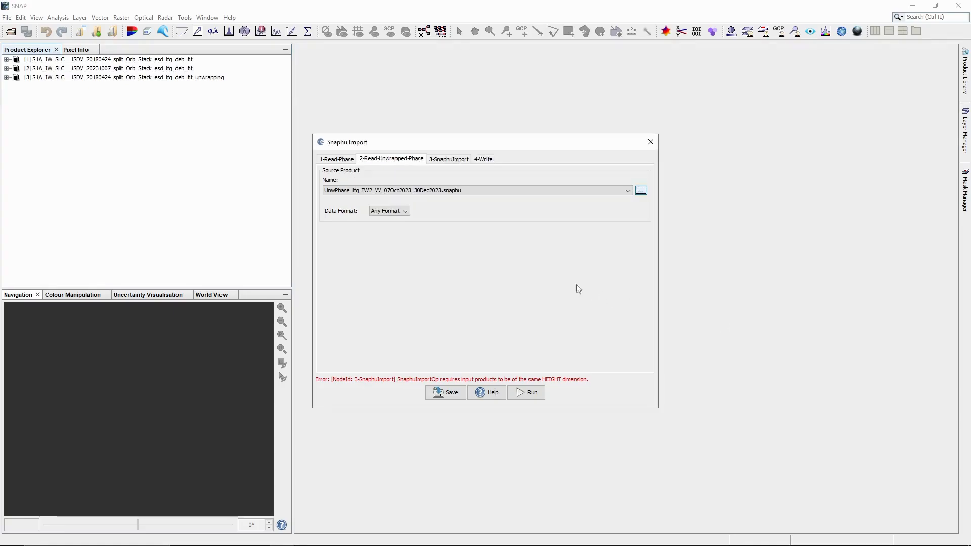
# Step: Adjust the target name and run the import, producing the 20231007 _unwrapping product [4]
pyautogui.click(453, 159)
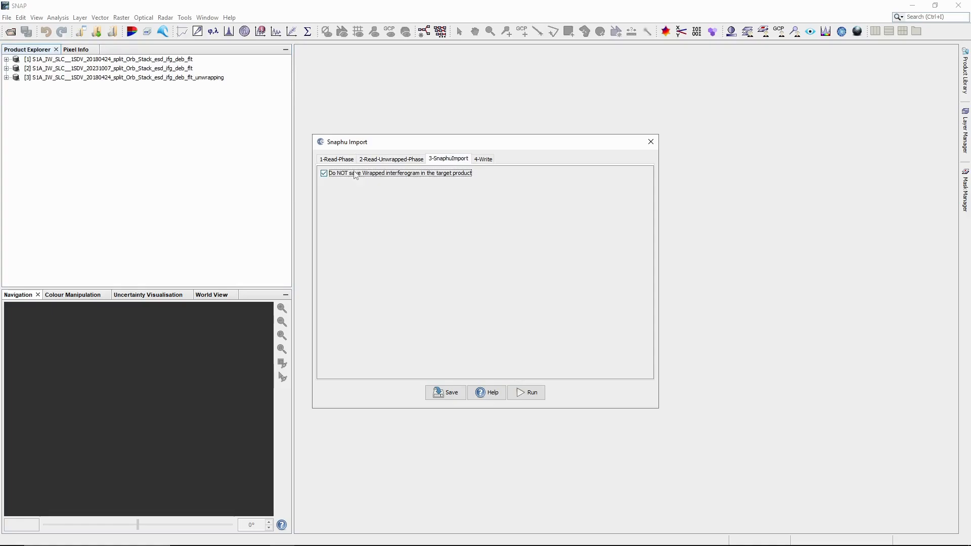
pyautogui.click(483, 159)
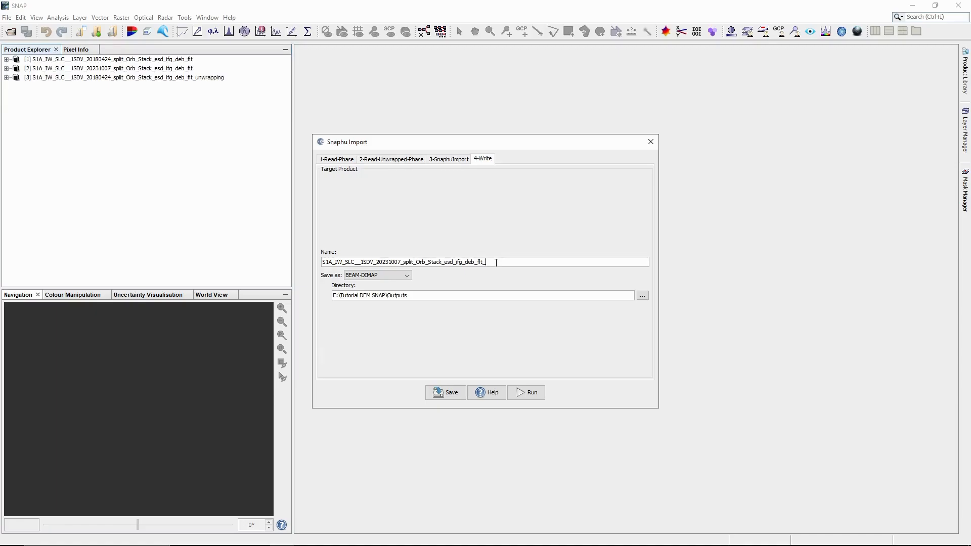
pyautogui.write('pping')
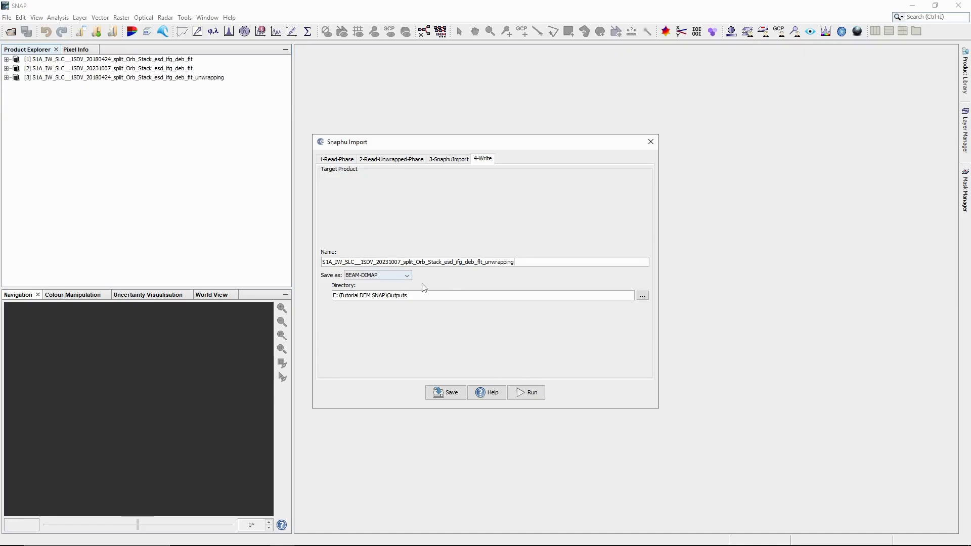
pyautogui.click(530, 392)
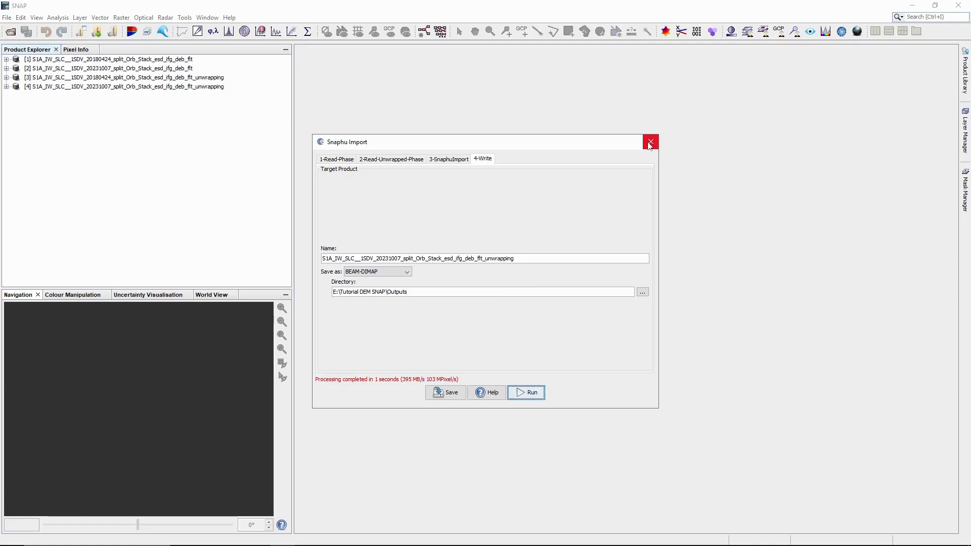
# Step: Close the Snaphu Import window and the wrapped interferogram products [1] and [2]
pyautogui.click(650, 144)
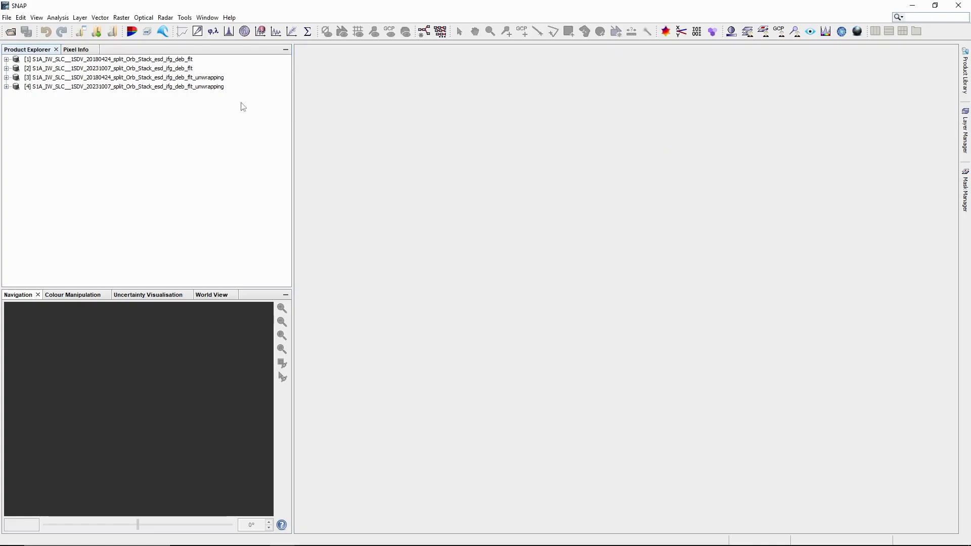
pyautogui.click(188, 63)
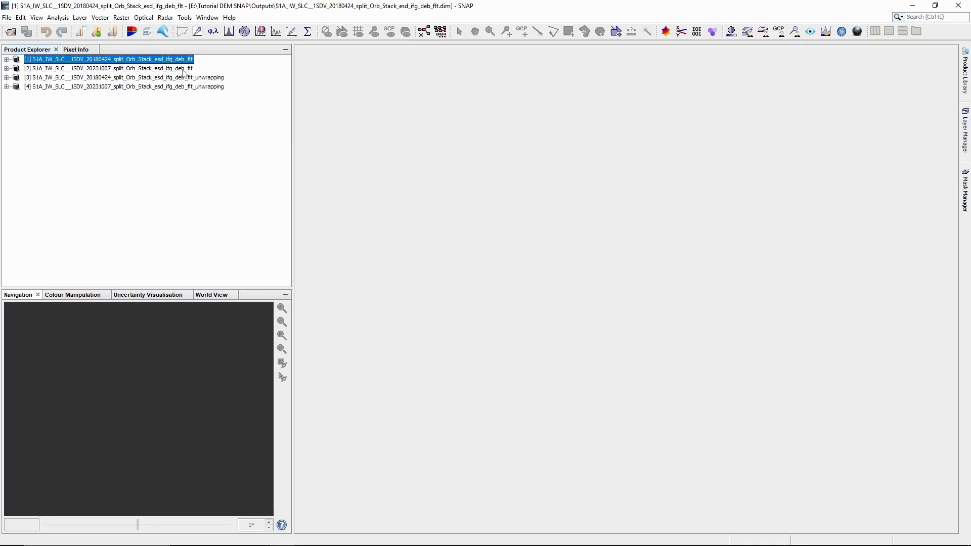
pyautogui.keyDown('ctrl'); pyautogui.click(184, 70); pyautogui.keyUp('ctrl')
pyautogui.rightClick(183, 70)
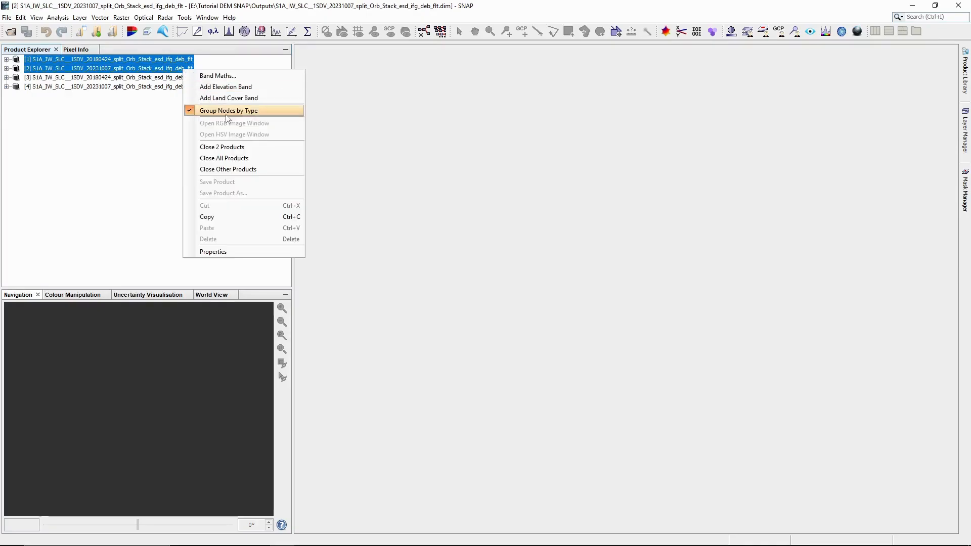
pyautogui.click(226, 145)
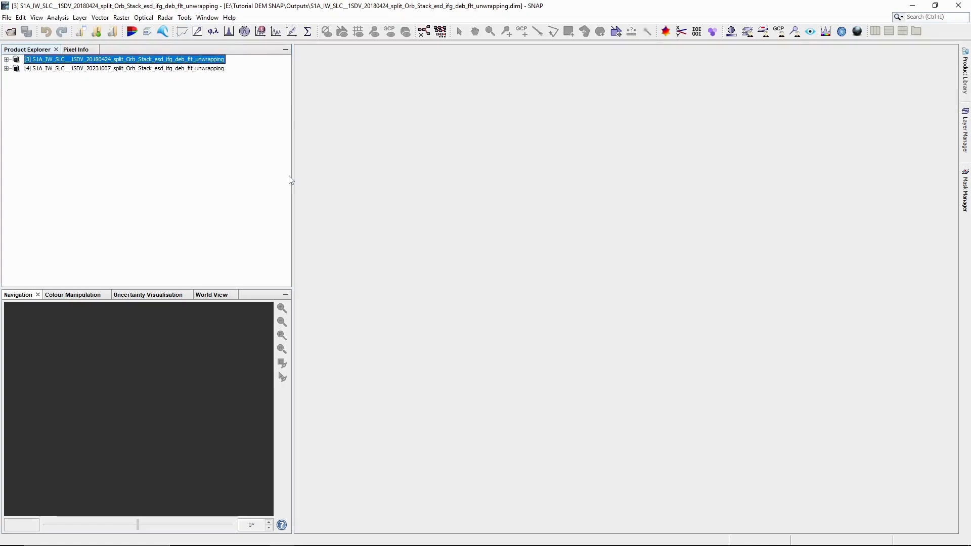
# Step: Go to Radar > Interferometric > Products in the menu
pyautogui.click(163, 20)
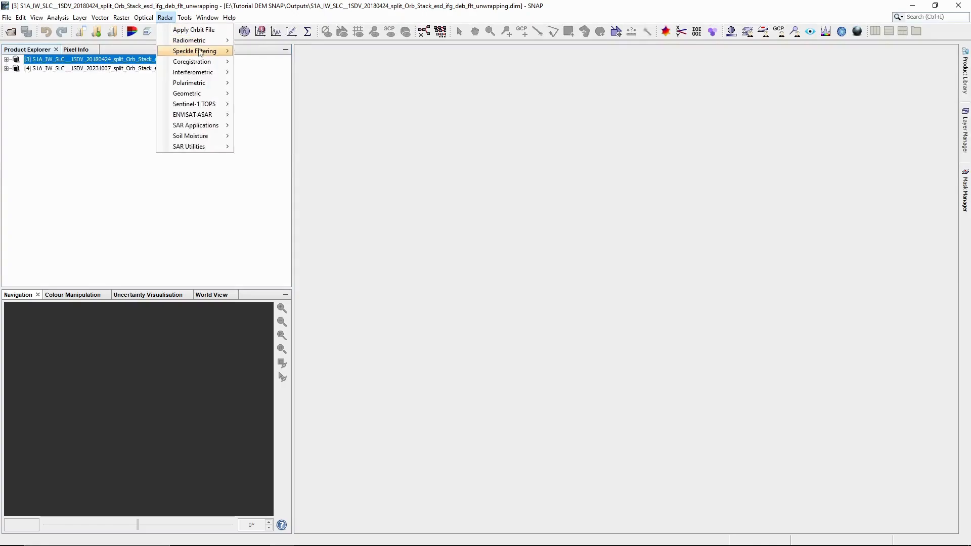
pyautogui.moveTo(196, 74)
pyautogui.moveTo(262, 77)
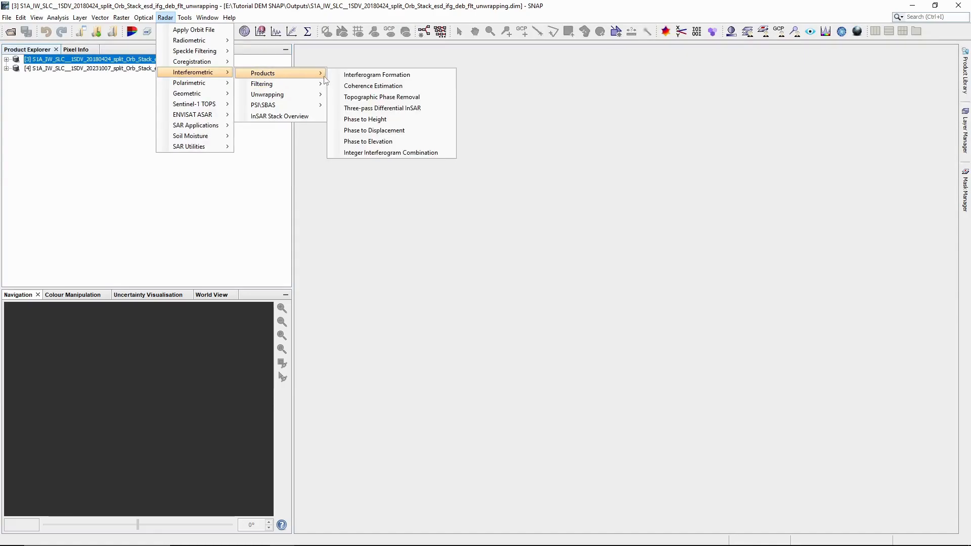
# Step: Generate a DEM from the 20180424 unwrapped product [3] with SRTM 1Sec HGT
pyautogui.click(387, 148)
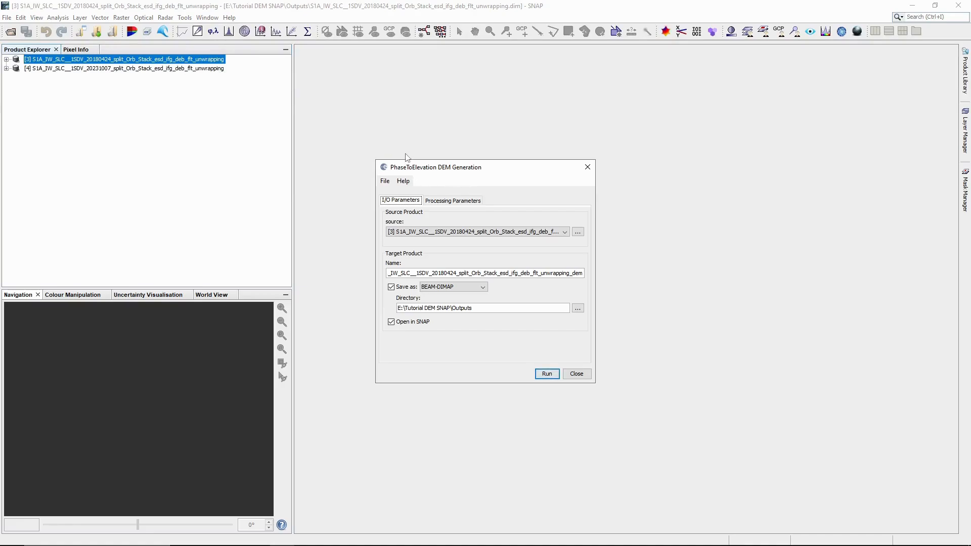
pyautogui.click(544, 232)
pyautogui.click(470, 244)
pyautogui.click(471, 201)
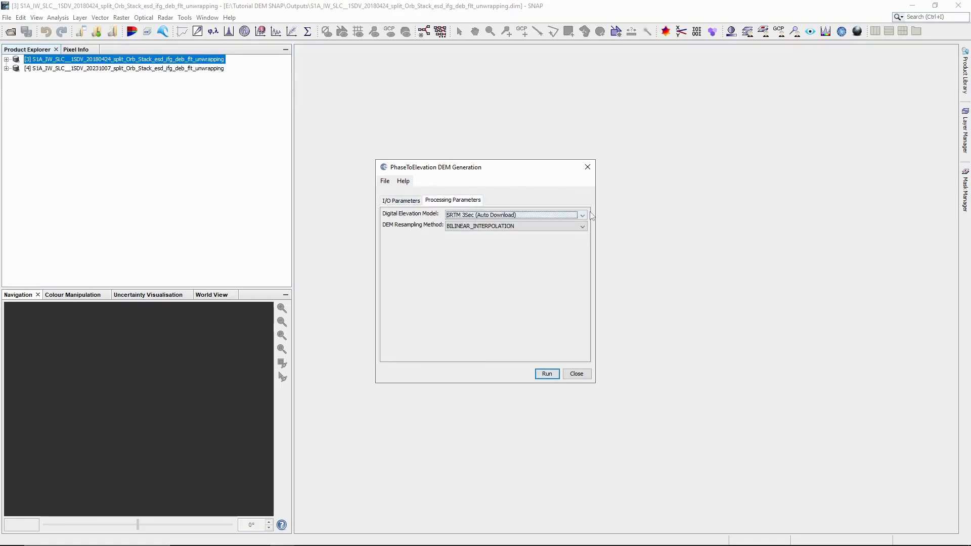
pyautogui.click(470, 216)
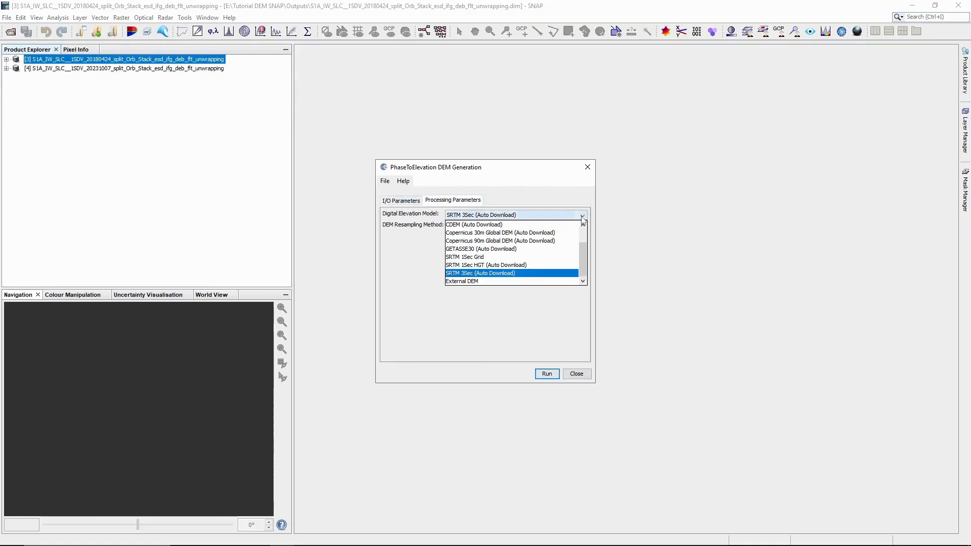
pyautogui.click(489, 267)
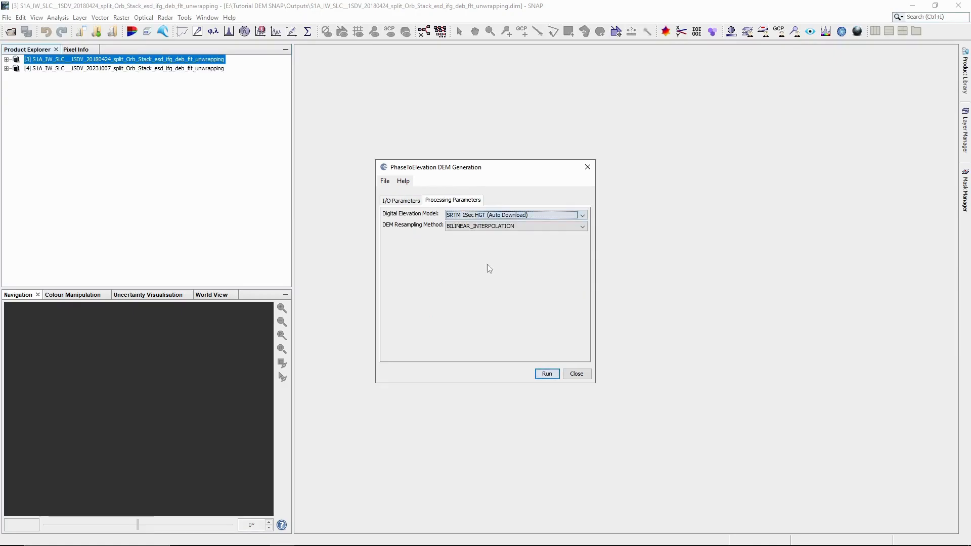
pyautogui.click(414, 202)
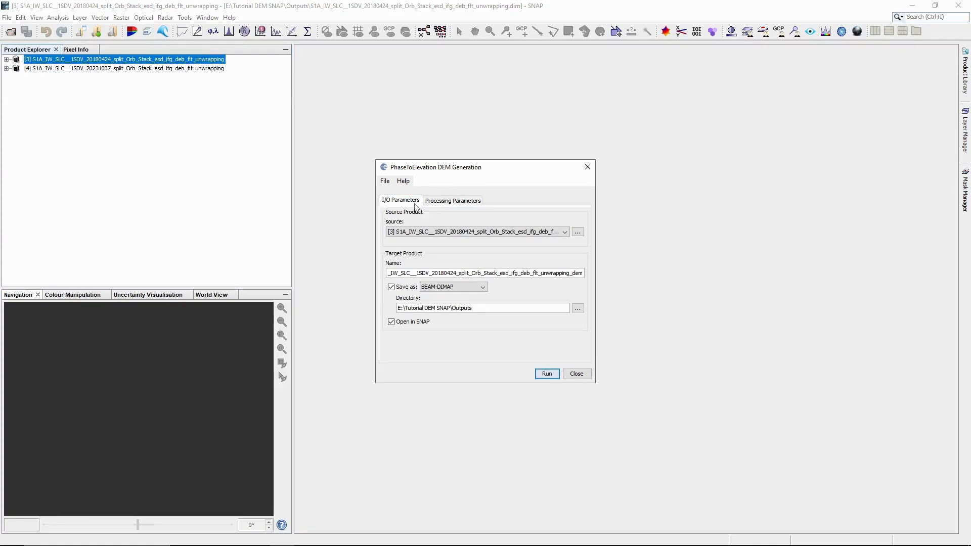
pyautogui.click(548, 375)
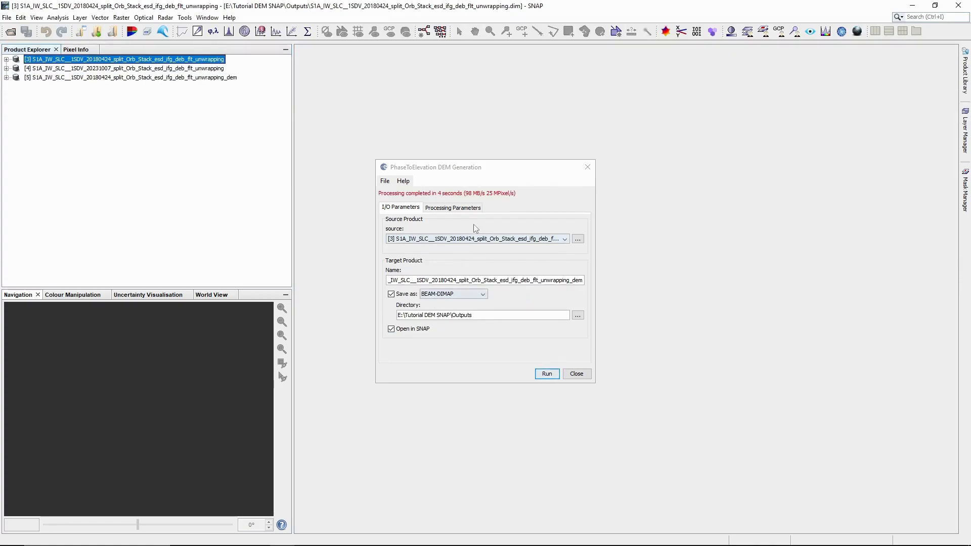
# Step: Generate the DEM from the 20231007 unwrapped product [4] the same way, then close the window
pyautogui.click(471, 241)
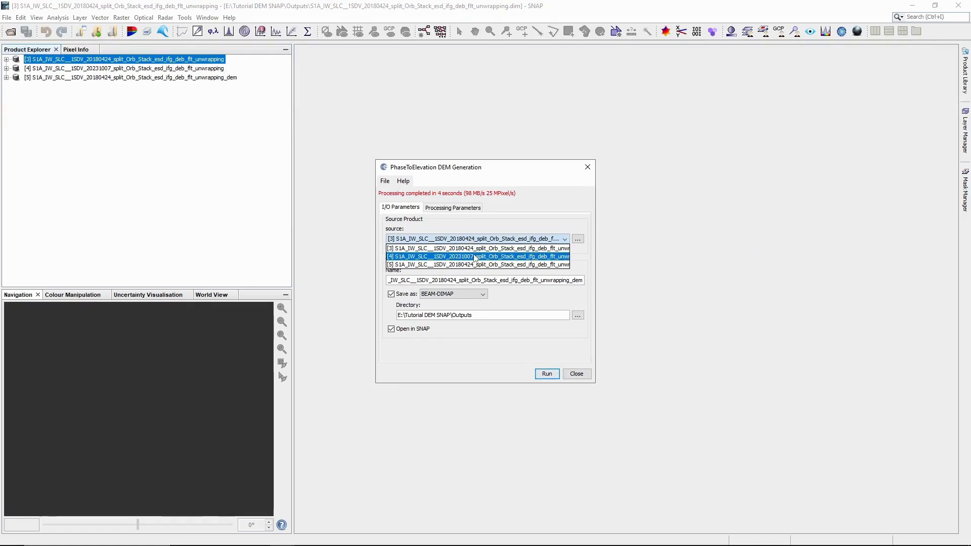
pyautogui.click(476, 256)
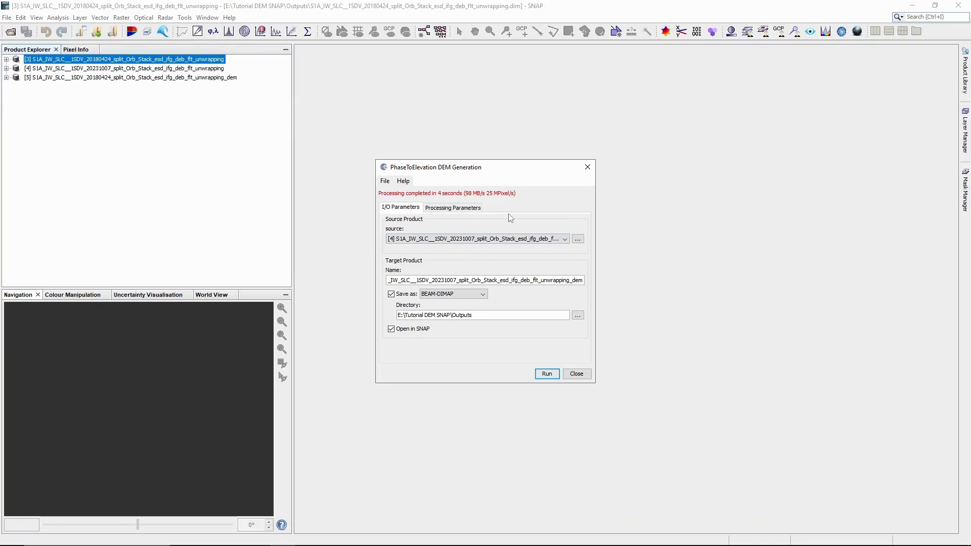
pyautogui.click(473, 213)
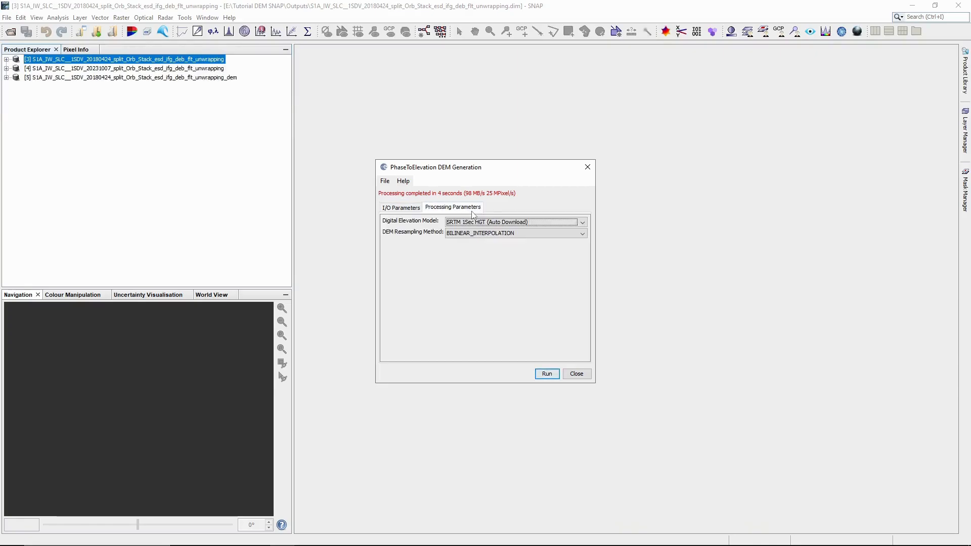
pyautogui.click(417, 210)
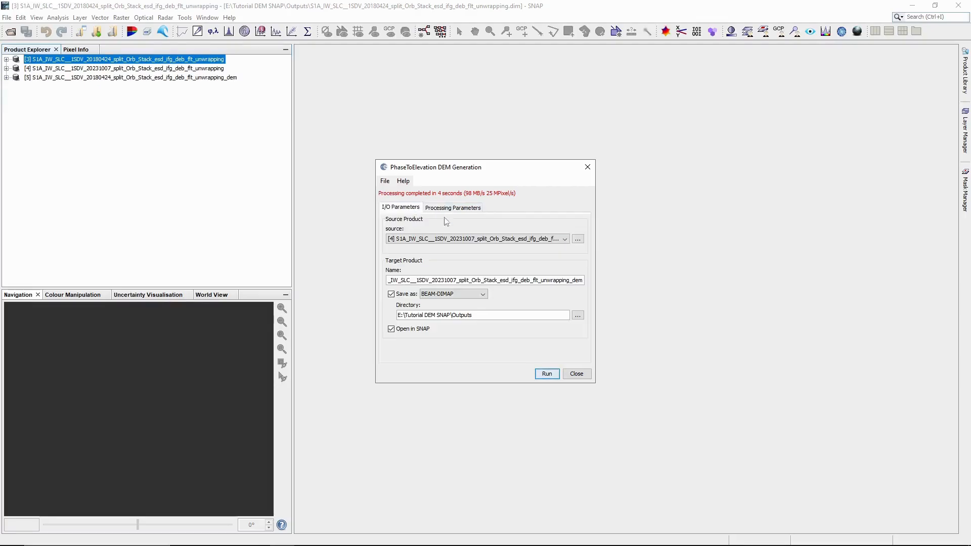
pyautogui.click(548, 376)
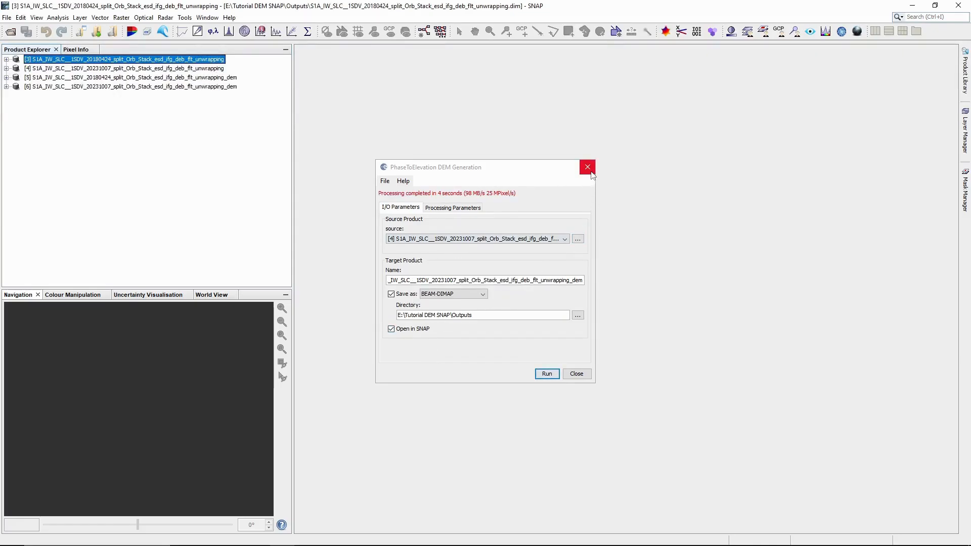
pyautogui.click(587, 168)
# Step: Close the unwrapped products [3] and [4]
pyautogui.keyDown('ctrl'); pyautogui.click(212, 69); pyautogui.keyUp('ctrl')
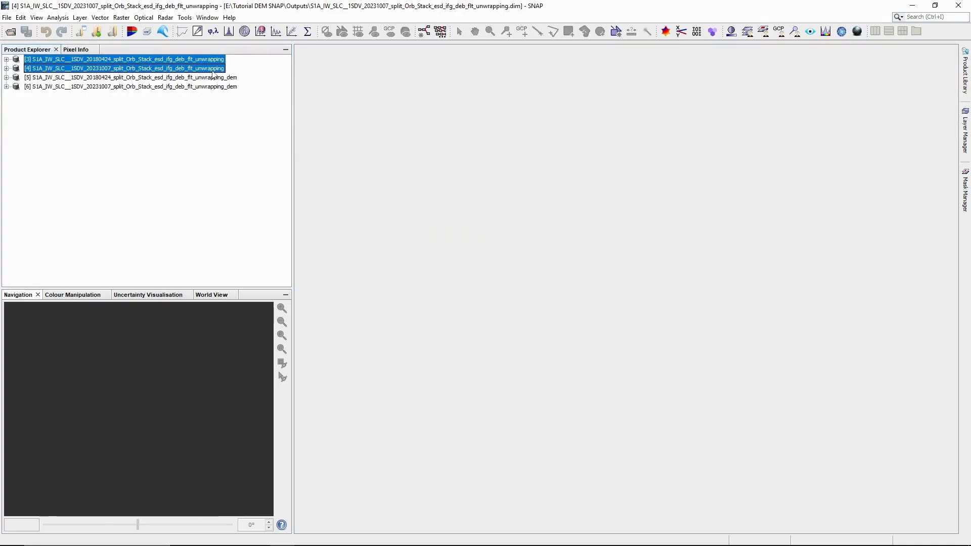
pyautogui.rightClick(212, 70)
pyautogui.click(270, 149)
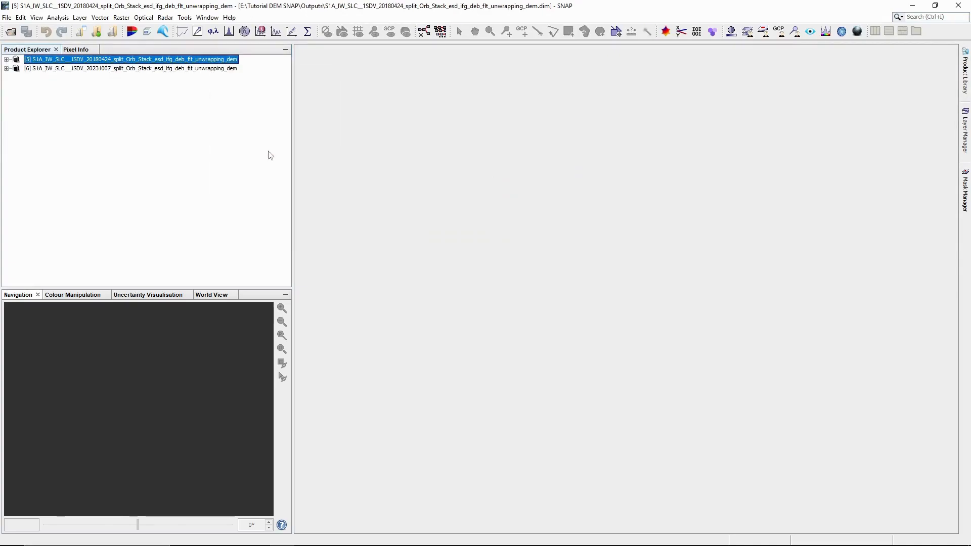
# Step: Display the 2018 DEM product [5] elevation band as an image
pyautogui.click(6, 60)
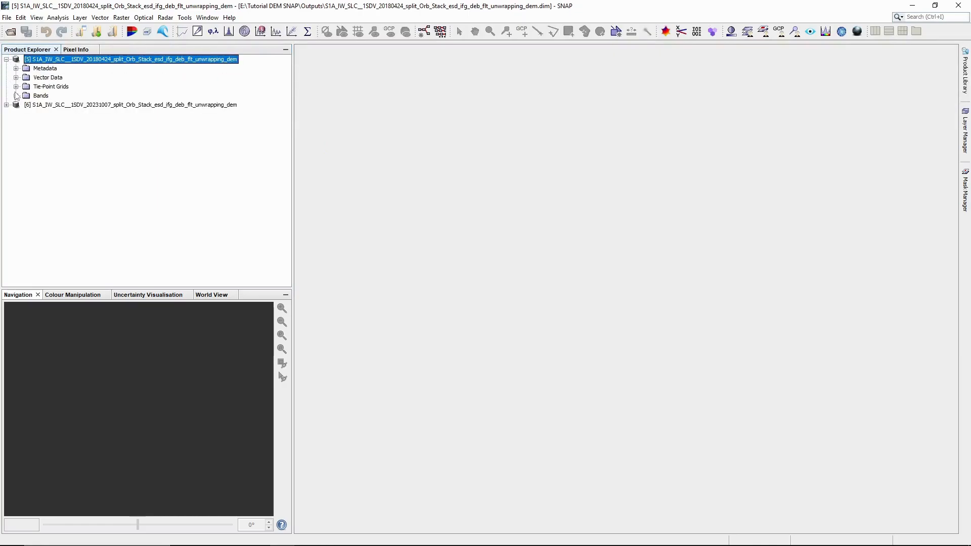
pyautogui.click(16, 96)
pyautogui.doubleClick(54, 105)
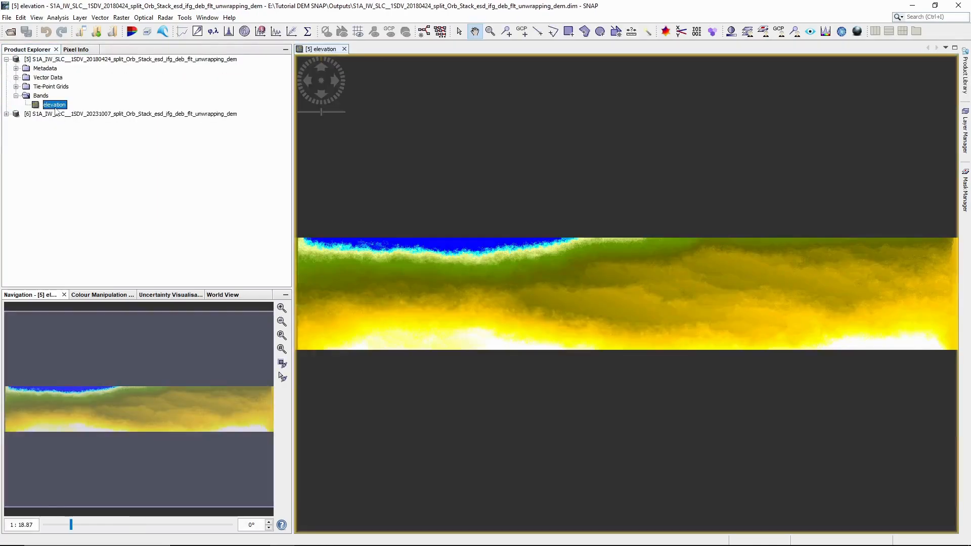
pyautogui.scroll(1, 581, 321)
pyautogui.scroll(-3, 586, 323)
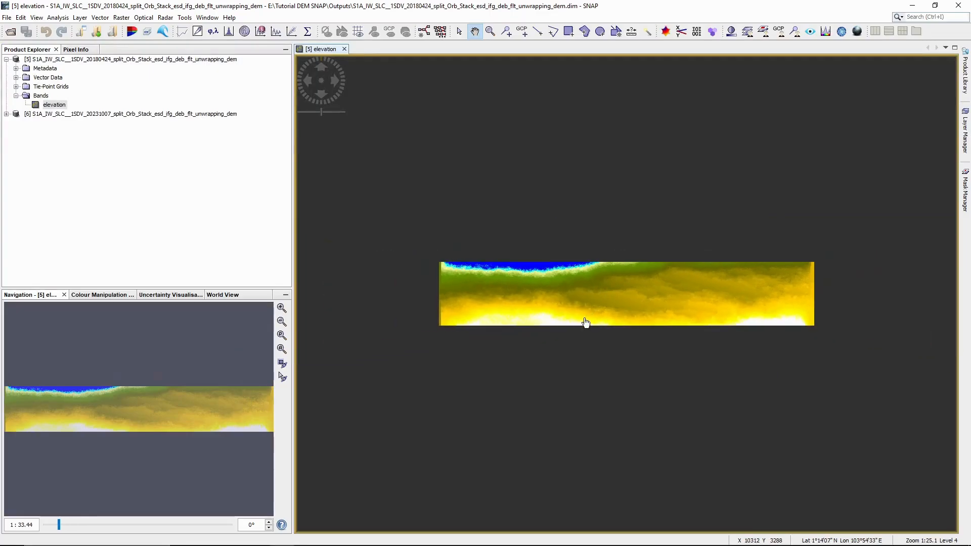
pyautogui.moveTo(538, 312); pyautogui.dragTo(587, 284)
pyautogui.scroll(-3, 557, 338)
pyautogui.scroll(10, 557, 339)
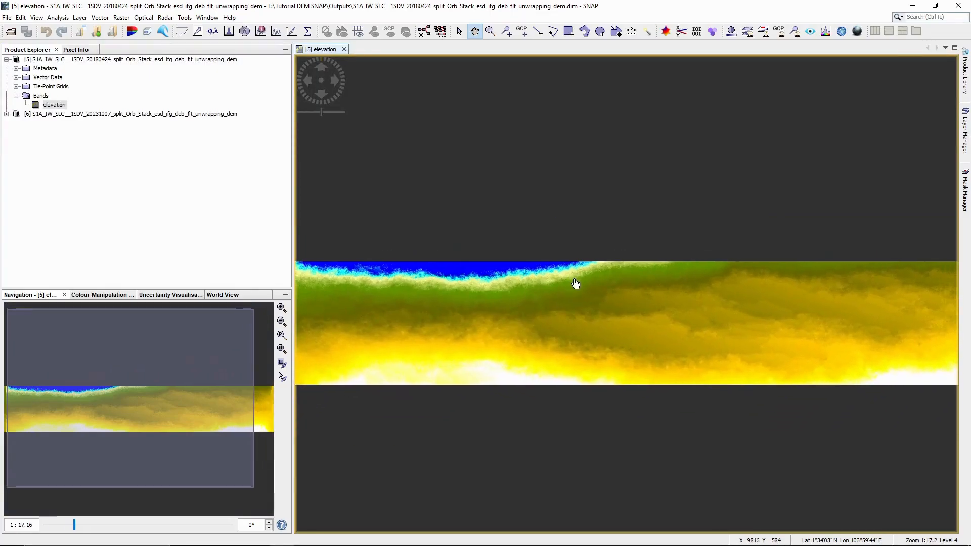
# Step: Display the 2023 DEM product [6] elevation band, reposition the 2018 view, and collapse both products
pyautogui.click(7, 114)
pyautogui.click(15, 150)
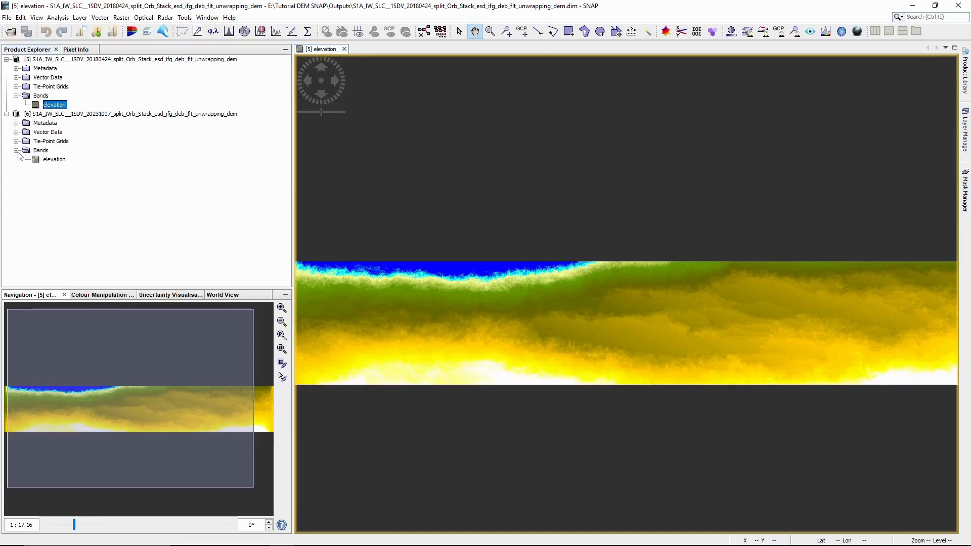
pyautogui.doubleClick(51, 160)
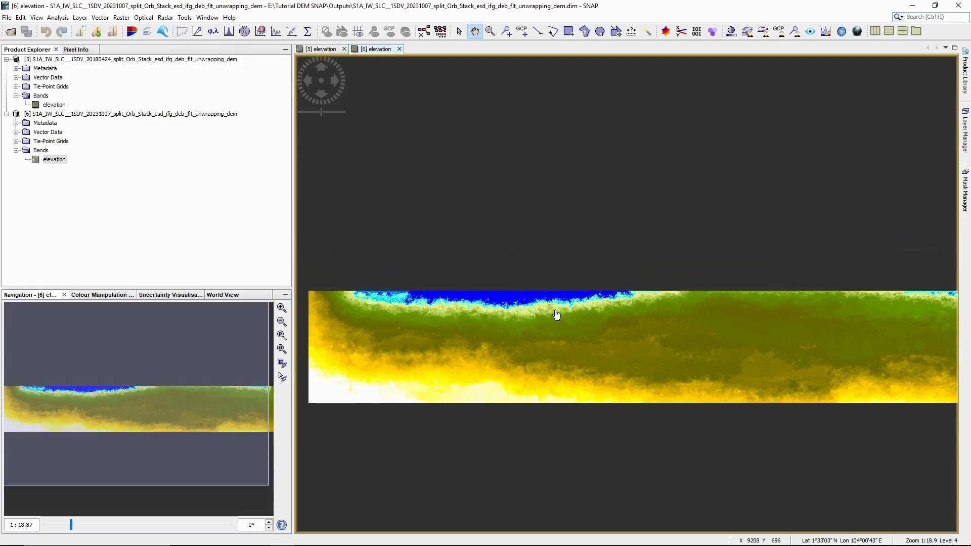
pyautogui.click(335, 53)
pyautogui.moveTo(501, 259); pyautogui.dragTo(507, 226)
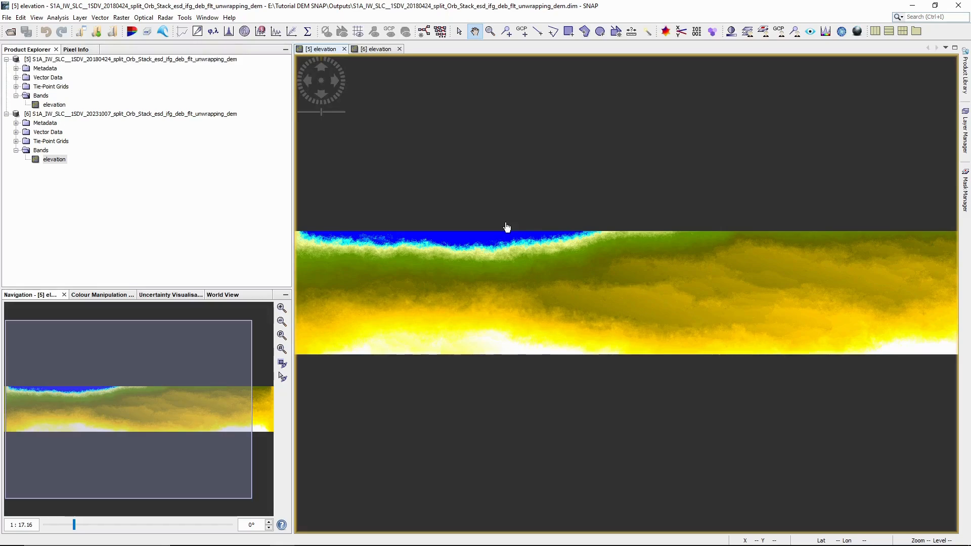
pyautogui.moveTo(509, 261); pyautogui.dragTo(525, 286)
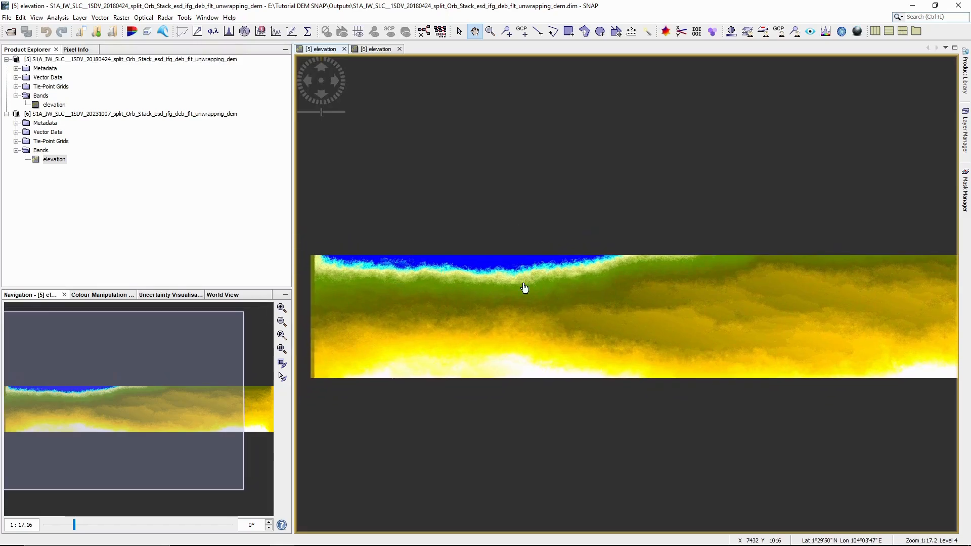
pyautogui.click(7, 114)
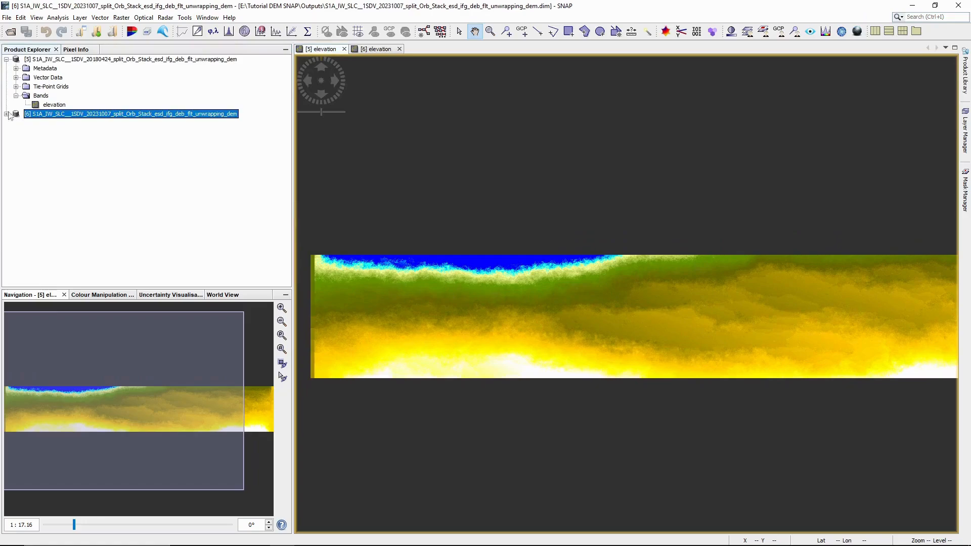
pyautogui.click(6, 60)
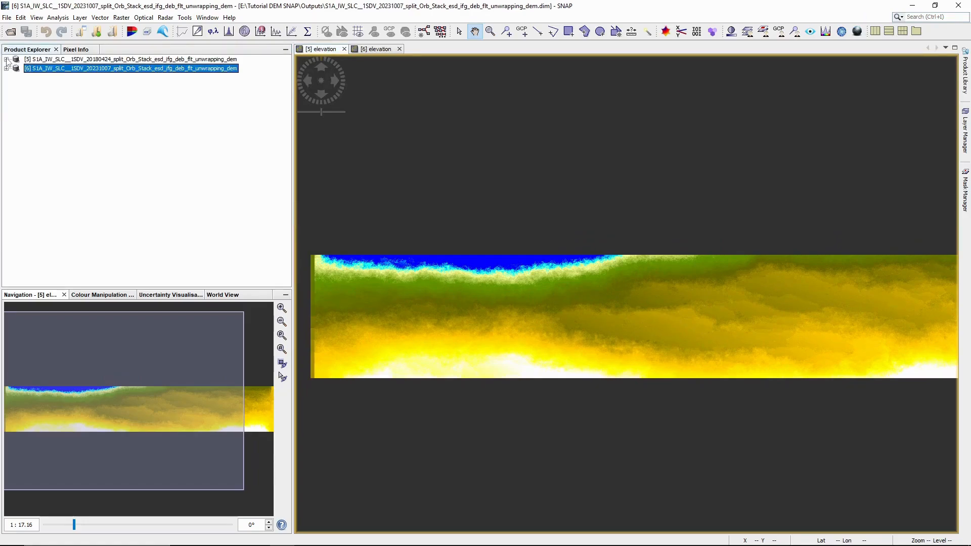
# Step: Close both elevation image views and bring up the Radar menu
pyautogui.click(400, 49)
pyautogui.click(344, 49)
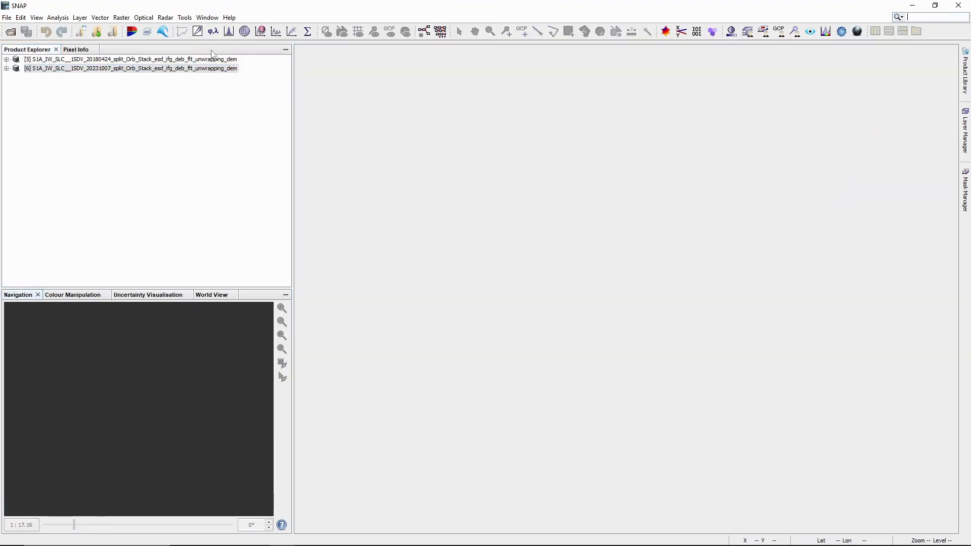
pyautogui.click(164, 19)
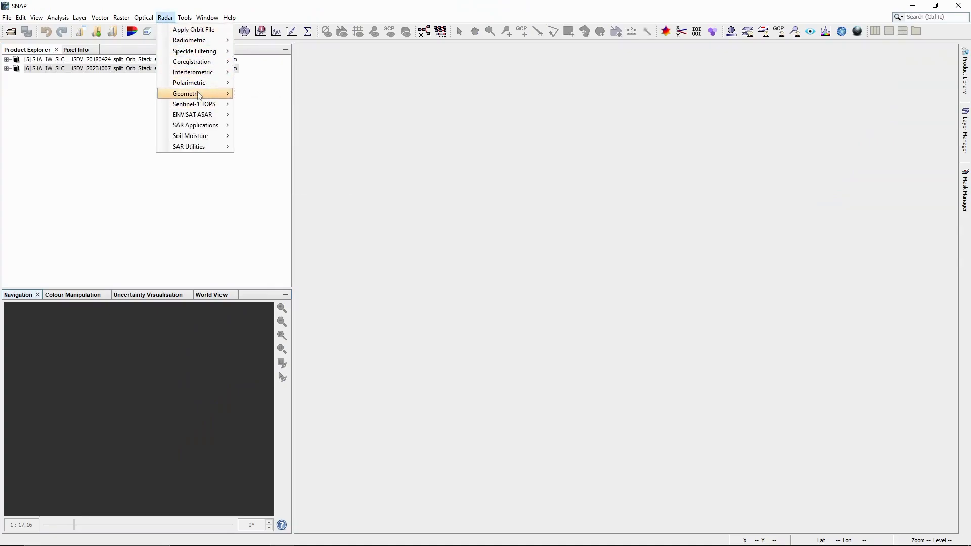
# Step: Start Range Doppler Terrain Correction with the 2018 DEM product [5] as source
pyautogui.moveTo(199, 95)
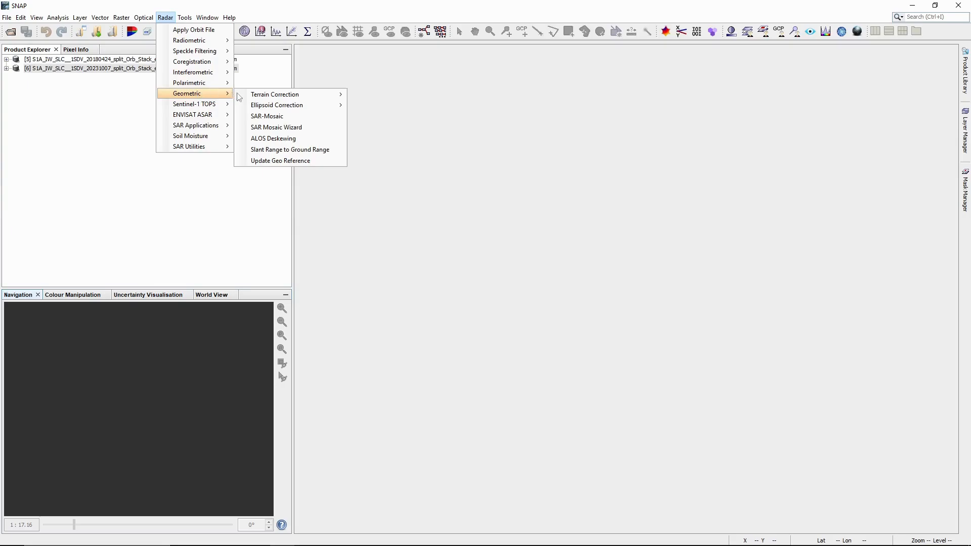
pyautogui.moveTo(259, 100)
pyautogui.click(408, 96)
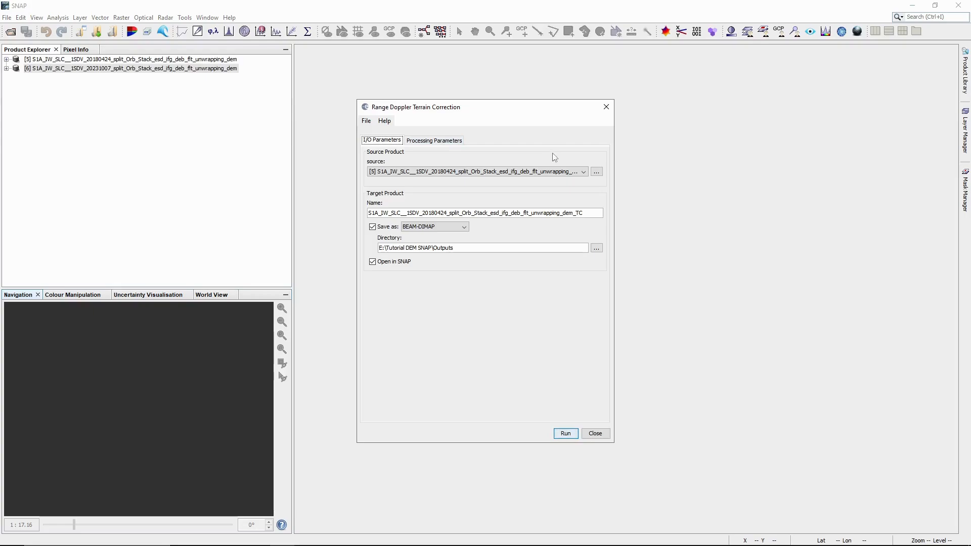
pyautogui.click(520, 172)
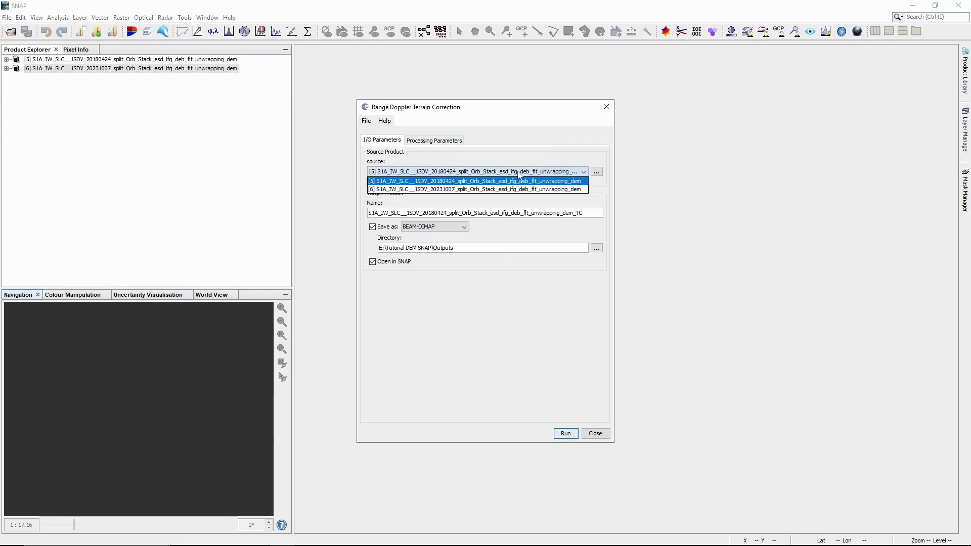
pyautogui.click(527, 160)
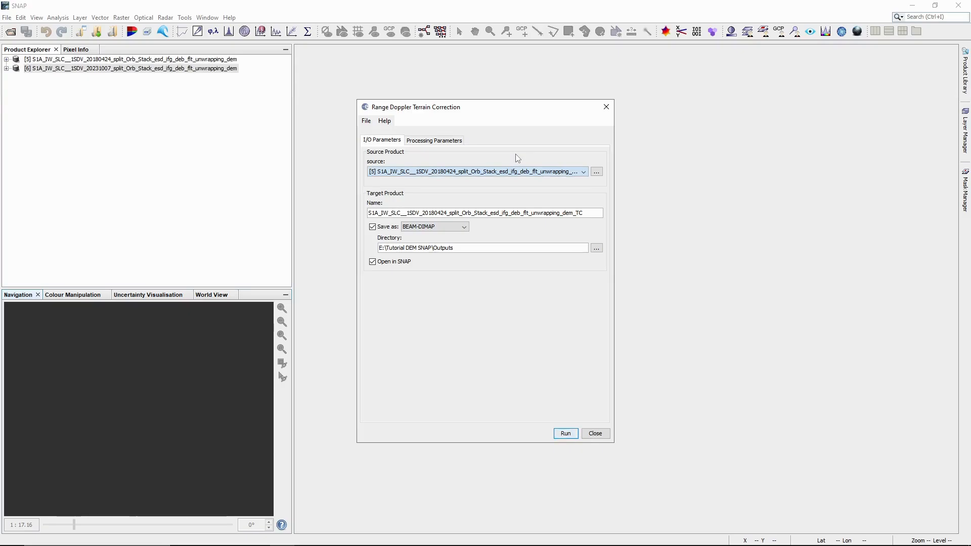
# Step: Set the DEM to SRTM 1Sec HGT and include a DEM output band
pyautogui.click(440, 141)
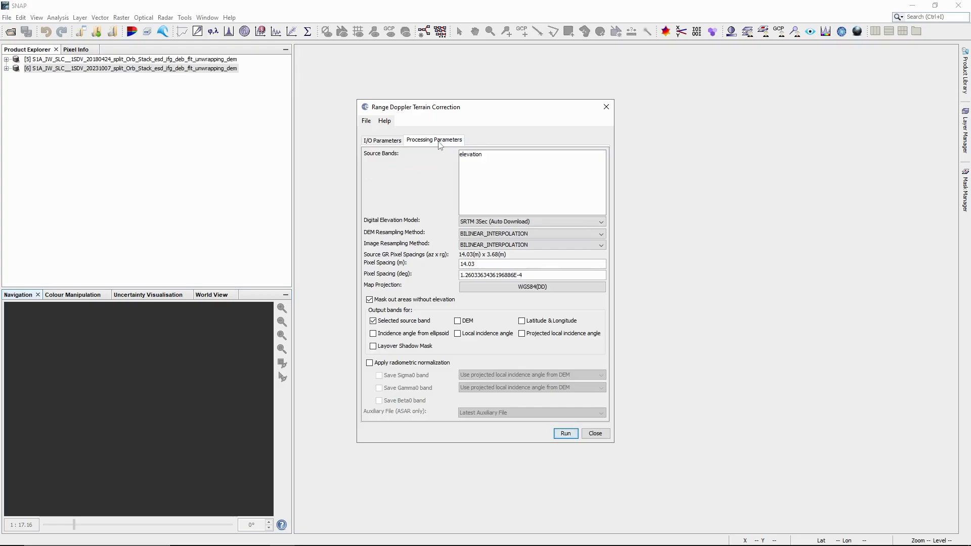
pyautogui.click(501, 223)
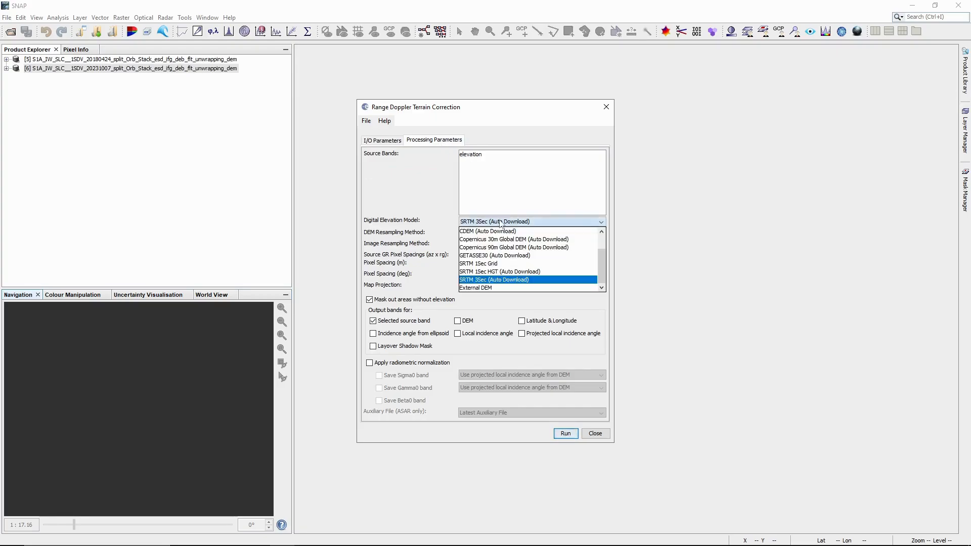
pyautogui.click(494, 274)
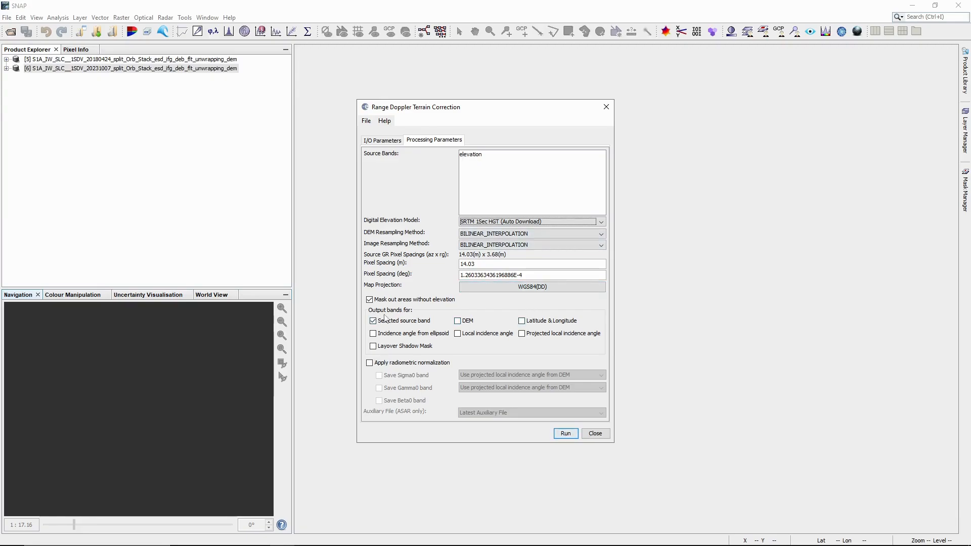
pyautogui.click(464, 322)
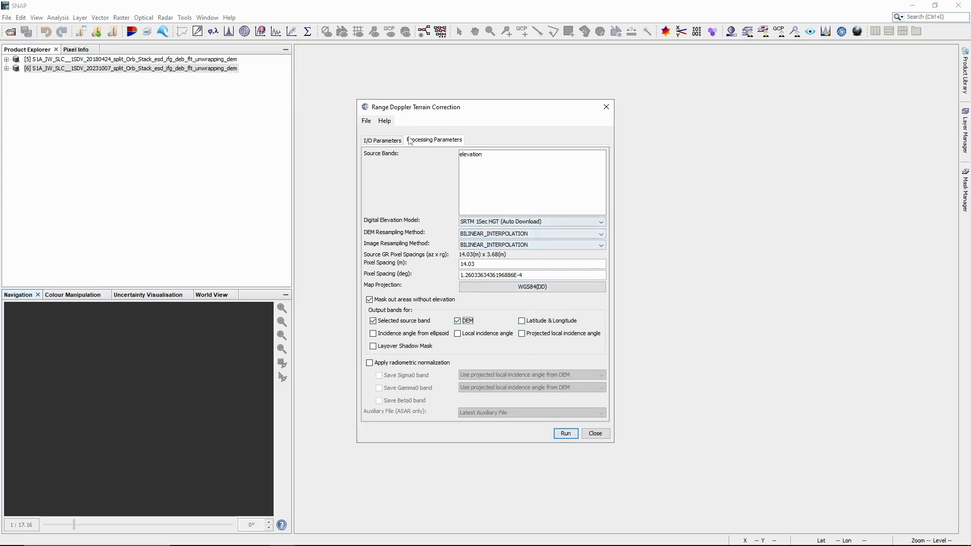
pyautogui.click(389, 142)
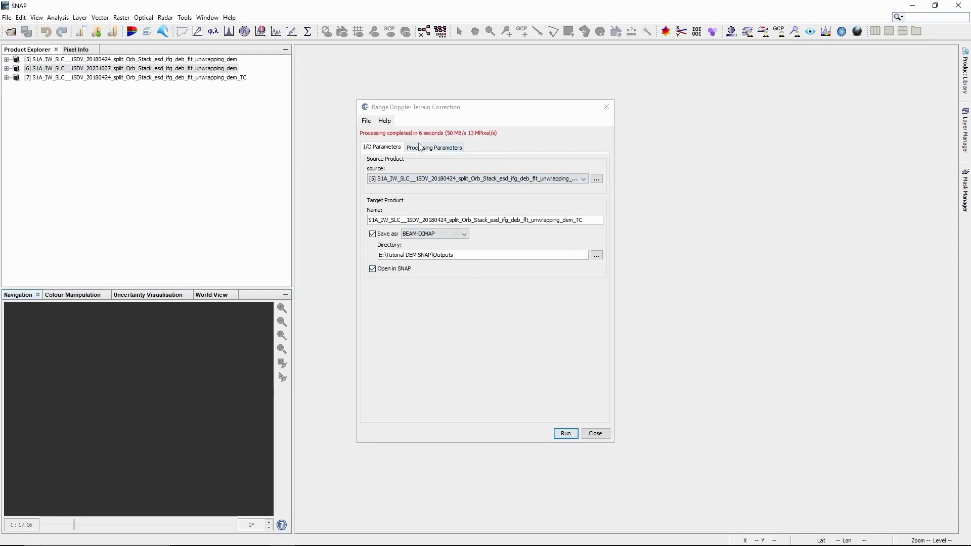
pyautogui.click(421, 179)
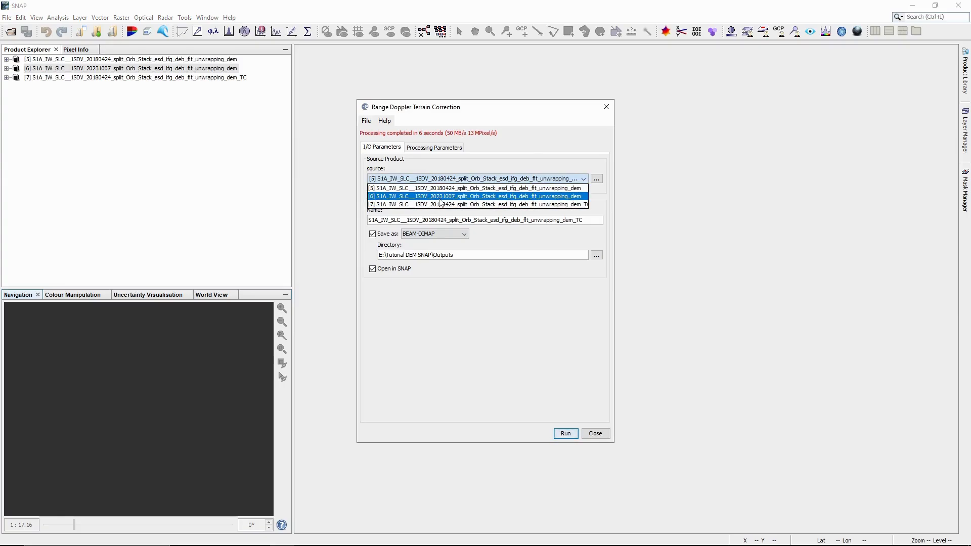
# Step: Terrain-correct the 2023 DEM product [6] into product [8] and close the correction window
pyautogui.click(439, 197)
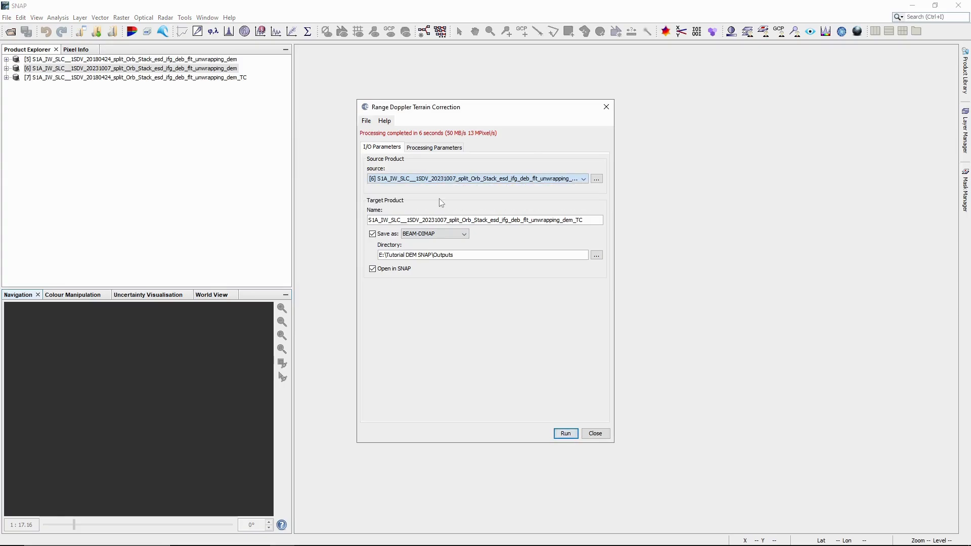
pyautogui.click(445, 154)
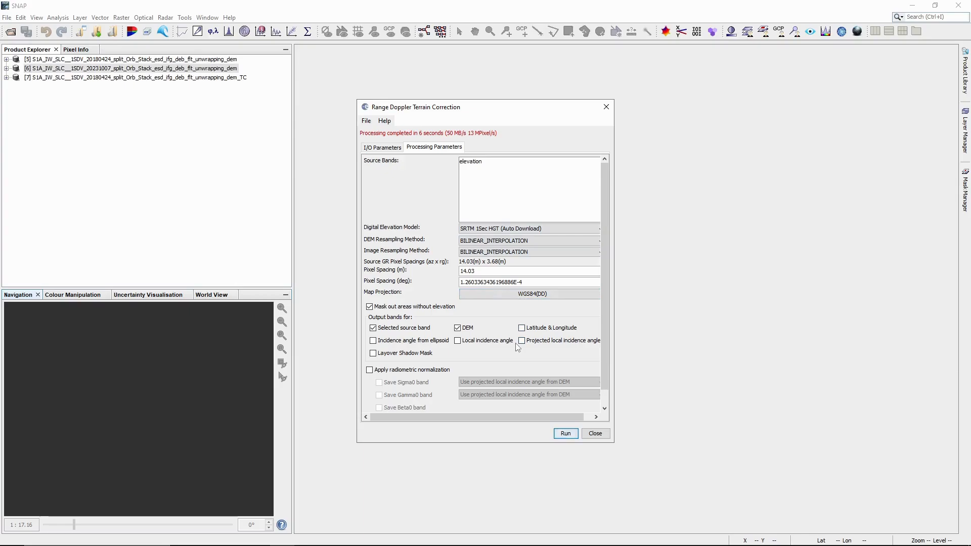
pyautogui.click(390, 149)
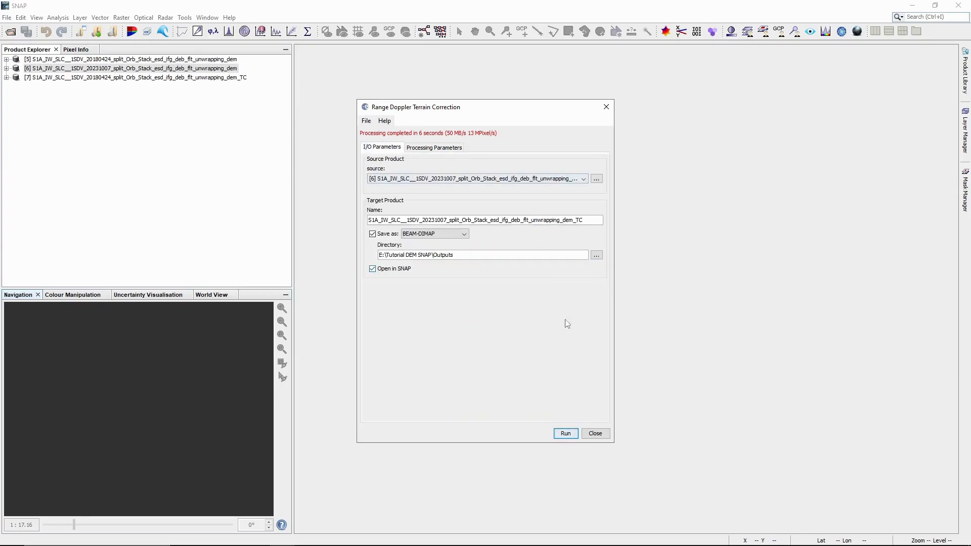
pyautogui.click(569, 436)
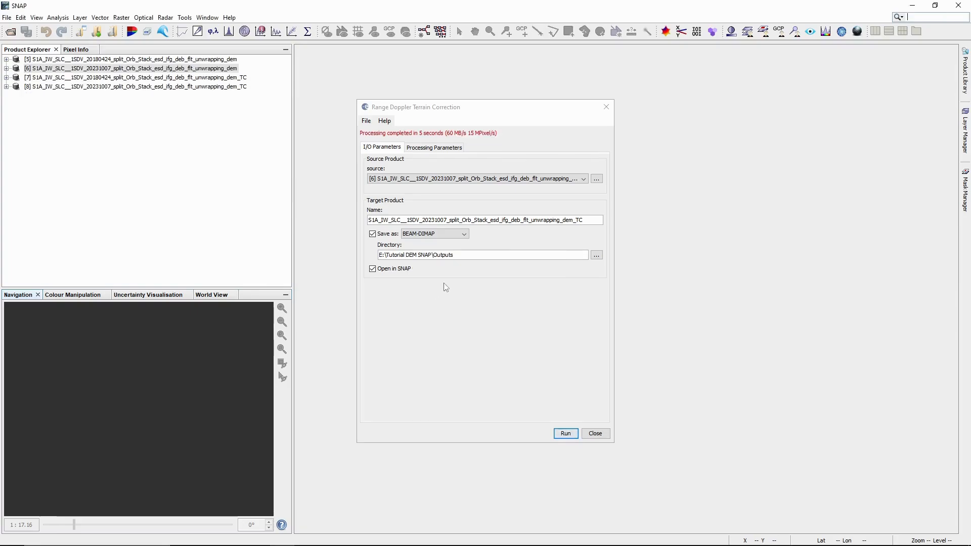
pyautogui.click(607, 107)
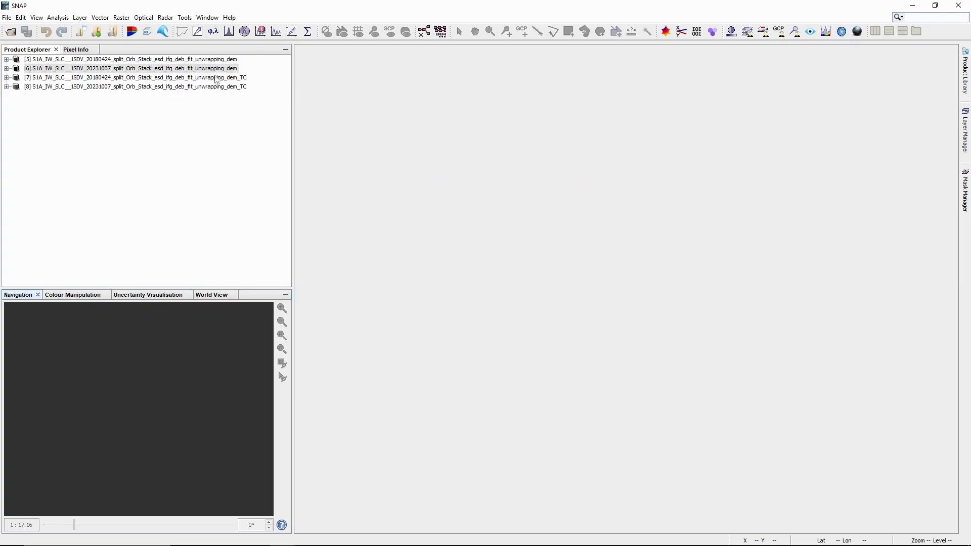
# Step: Close the DEM products [5] and [6]
pyautogui.click(208, 59)
pyautogui.keyDown('ctrl'); pyautogui.click(206, 70); pyautogui.keyUp('ctrl')
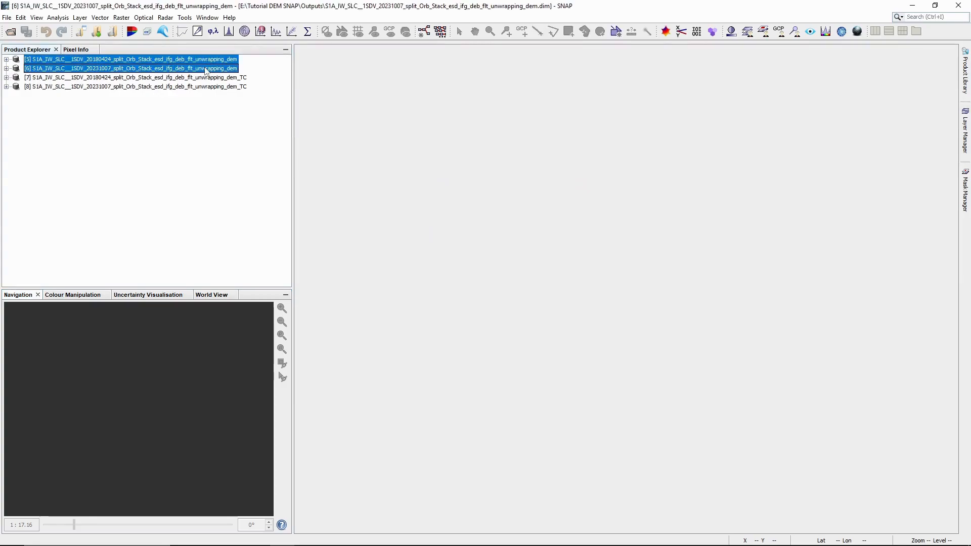
pyautogui.rightClick(206, 70)
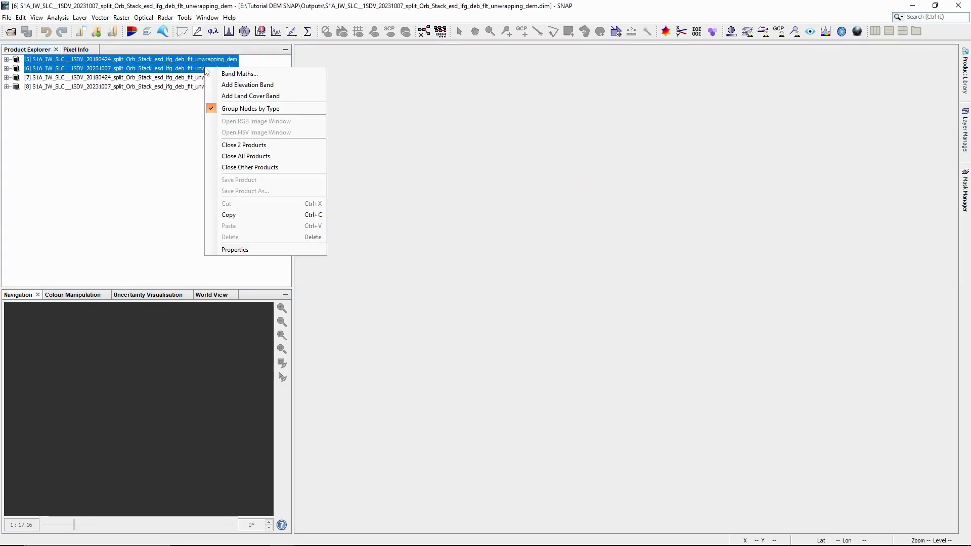
pyautogui.click(260, 147)
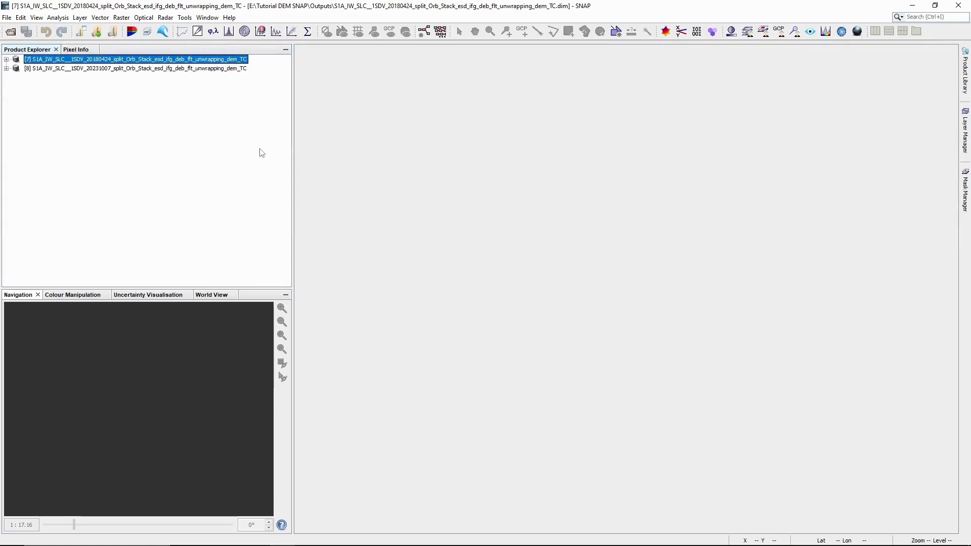
# Step: Expand terrain-corrected products [7] and [8] and list [7]'s elevation bands
pyautogui.click(6, 60)
pyautogui.click(6, 96)
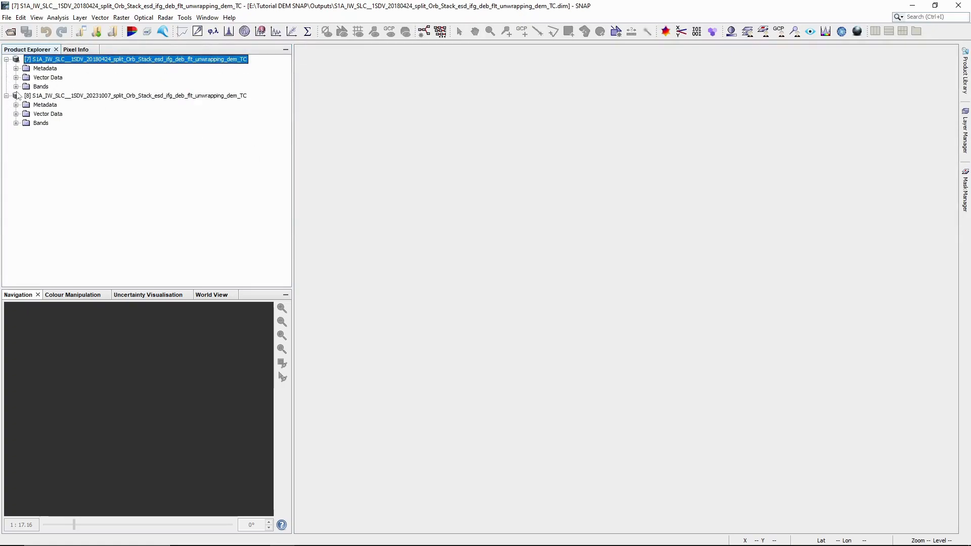
pyautogui.click(16, 87)
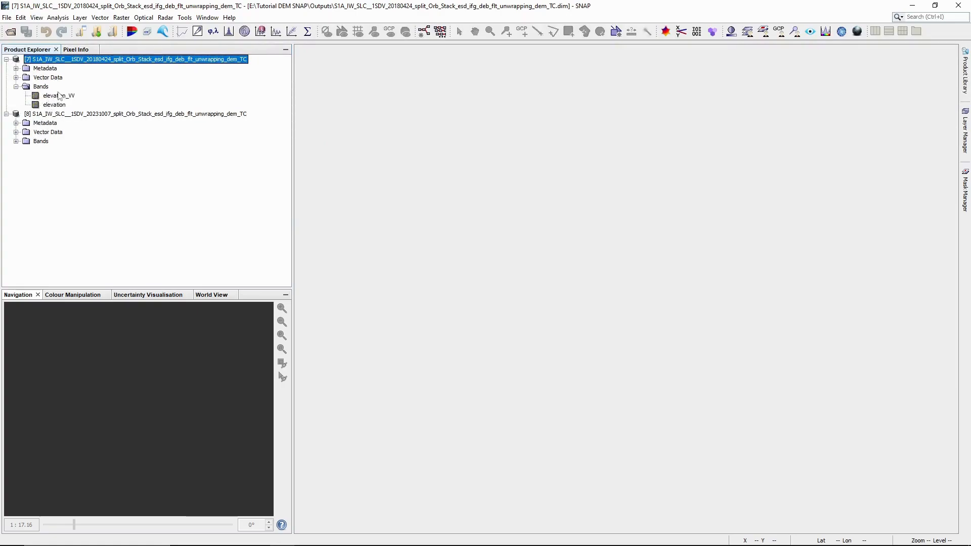
# Step: Open the elevation_VV bands of products [7] (2018) and [8] (2023) as image views
pyautogui.doubleClick(56, 96)
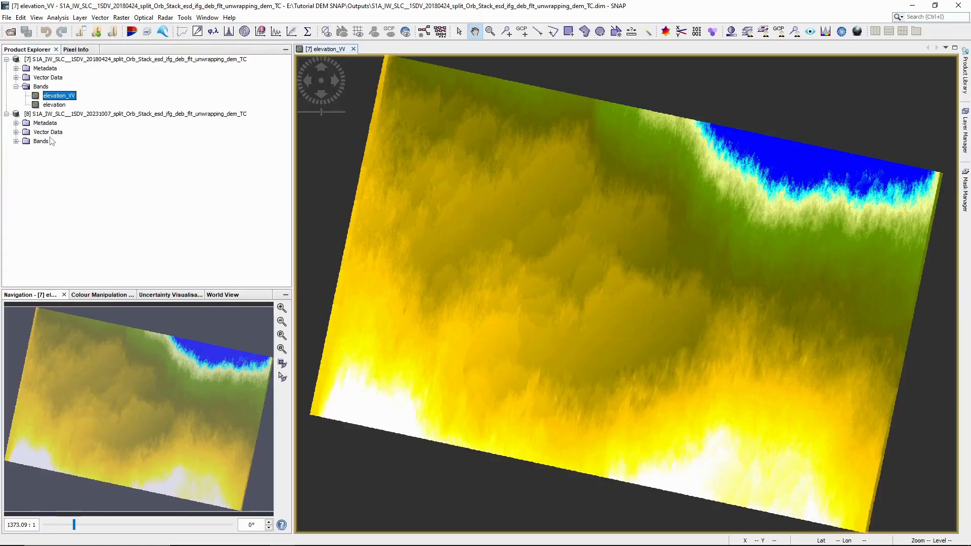
pyautogui.doubleClick(25, 142)
pyautogui.doubleClick(58, 150)
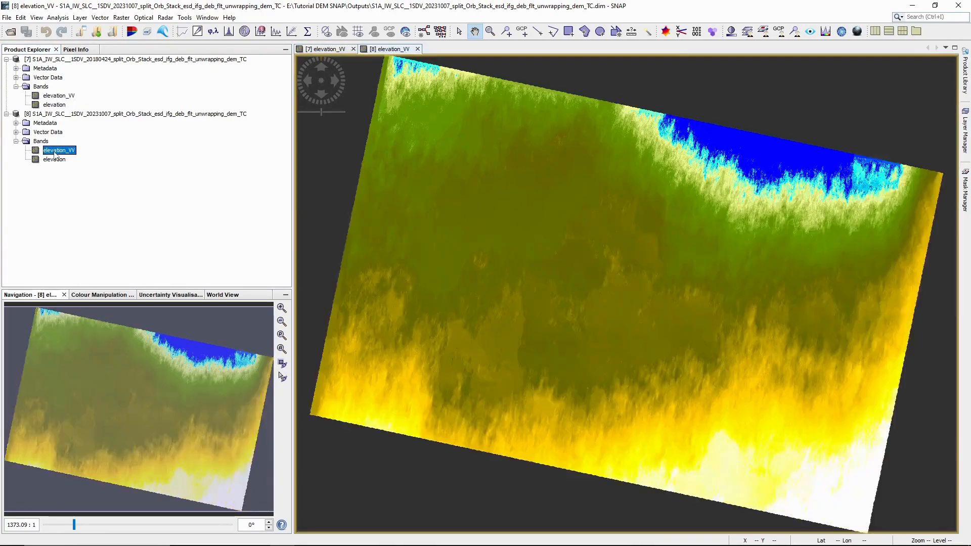
# Step: Compare the 2018 and 2023 elevation images by alternating views and panning each
pyautogui.click(325, 51)
pyautogui.click(384, 51)
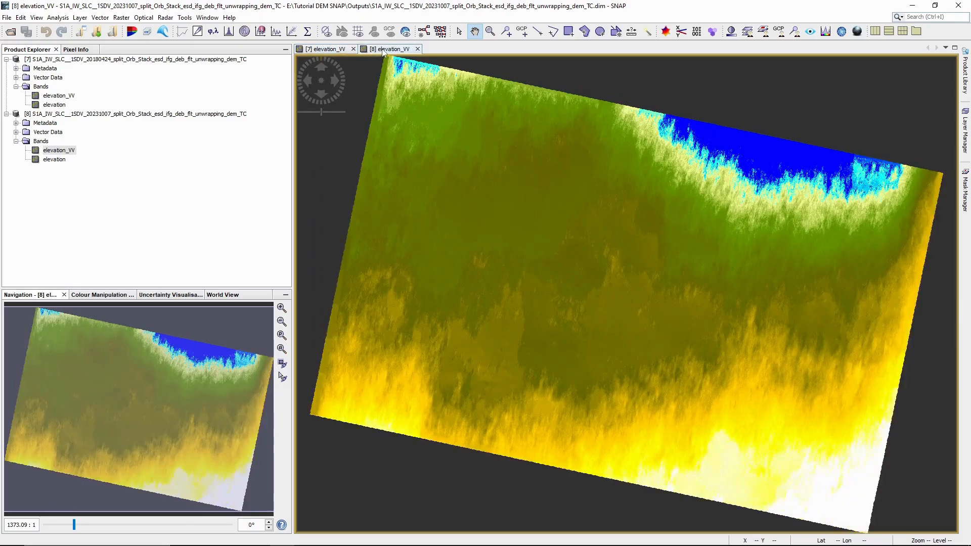
pyautogui.click(334, 54)
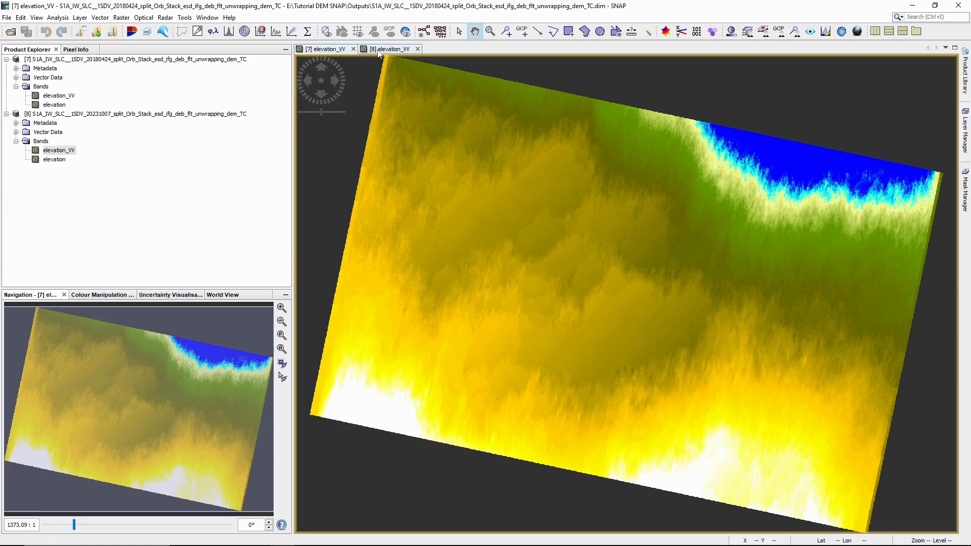
pyautogui.click(380, 54)
pyautogui.moveTo(526, 157); pyautogui.dragTo(526, 278)
pyautogui.click(327, 49)
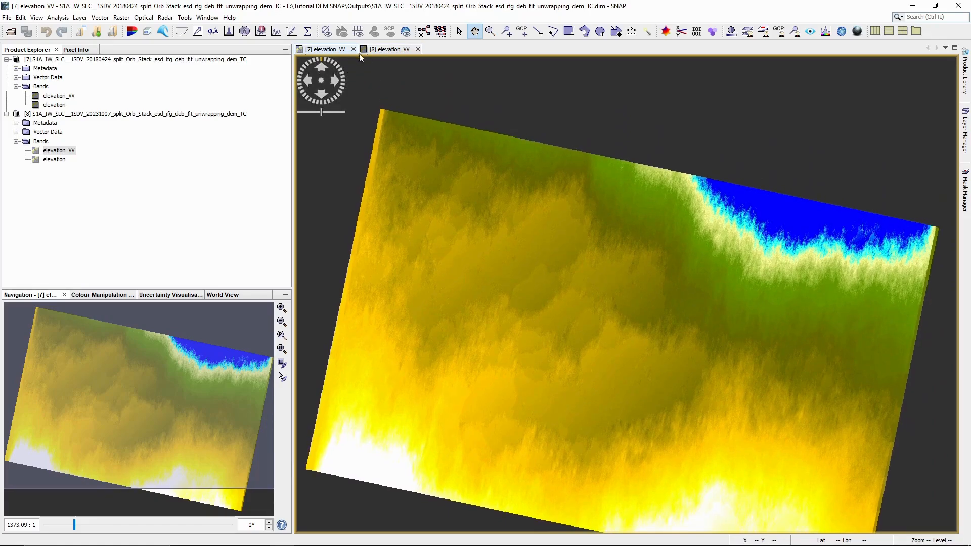
pyautogui.click(391, 50)
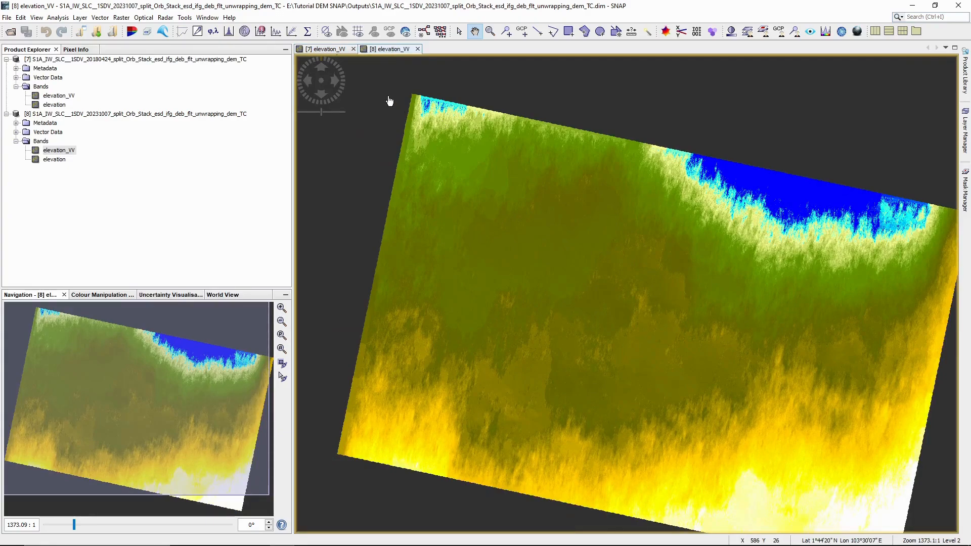
pyautogui.click(326, 49)
pyautogui.moveTo(505, 208); pyautogui.dragTo(510, 162)
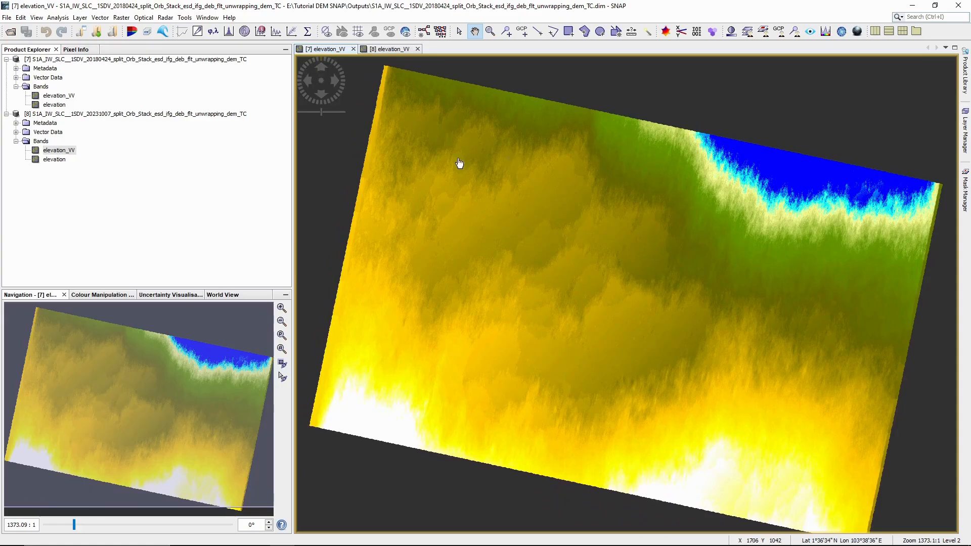
# Step: Start a Google Earth KMZ export of the 2018 view and browse to E:\Tutorial DEM SNAP
pyautogui.rightClick(438, 184)
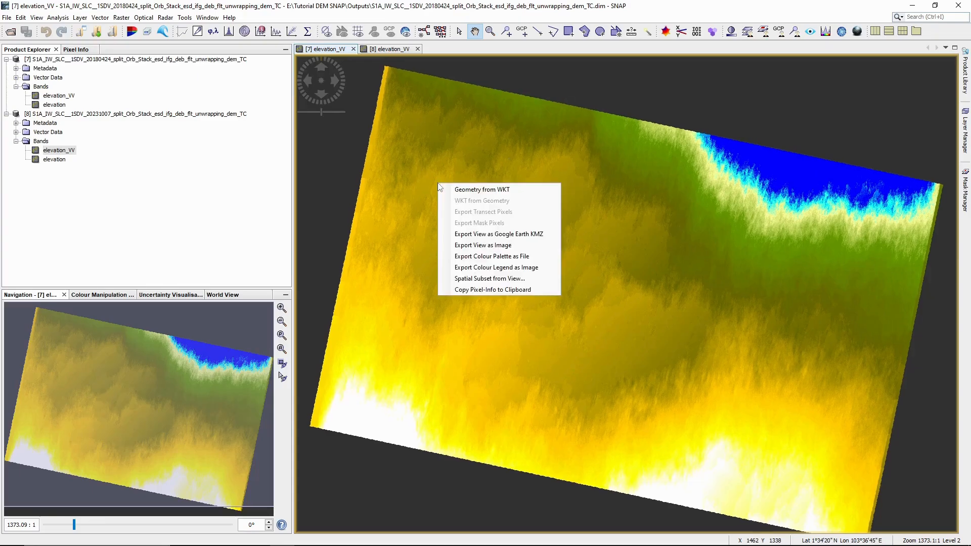
pyautogui.click(490, 235)
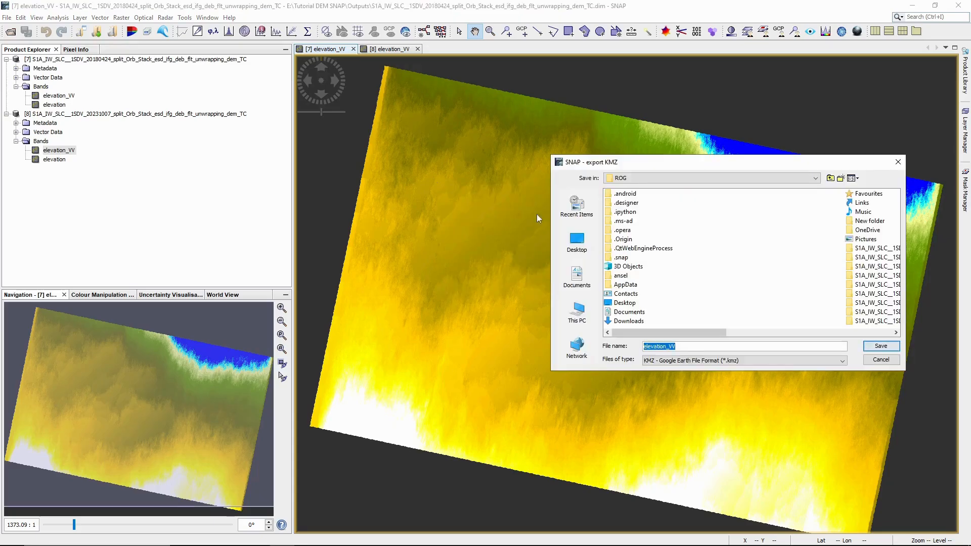
pyautogui.moveTo(694, 164); pyautogui.dragTo(516, 124)
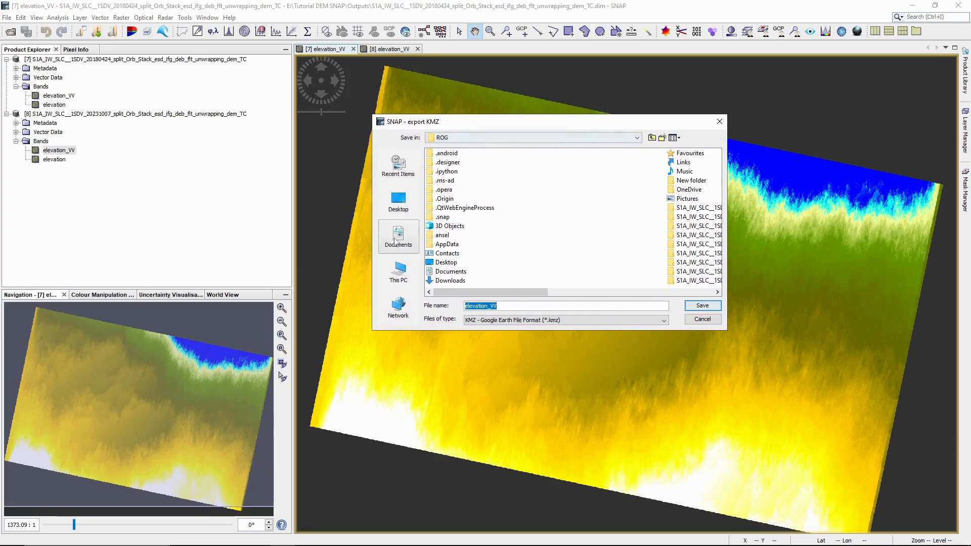
pyautogui.click(411, 262)
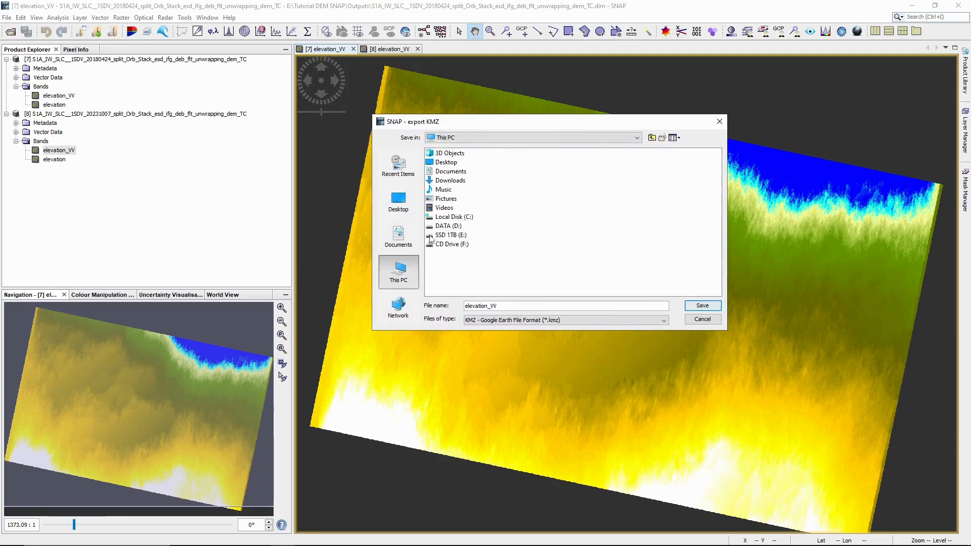
pyautogui.doubleClick(430, 236)
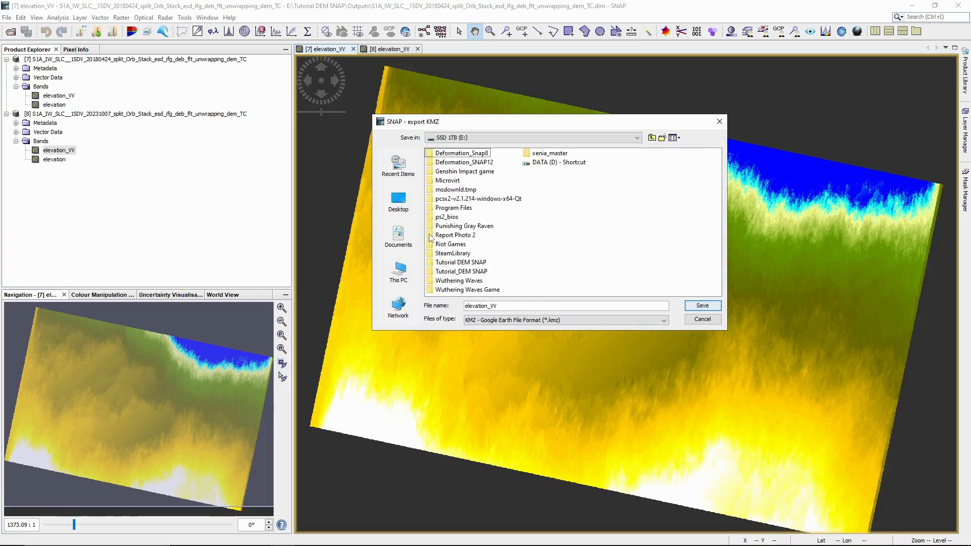
pyautogui.doubleClick(435, 264)
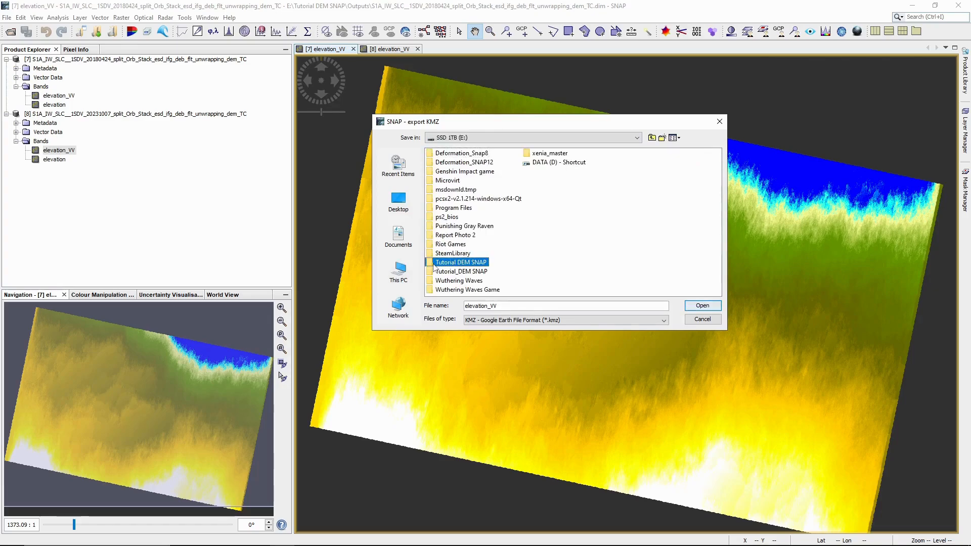
# Step: Create a new folder named DEM_KMZ inside Tutorial DEM SNAP
pyautogui.click(432, 164)
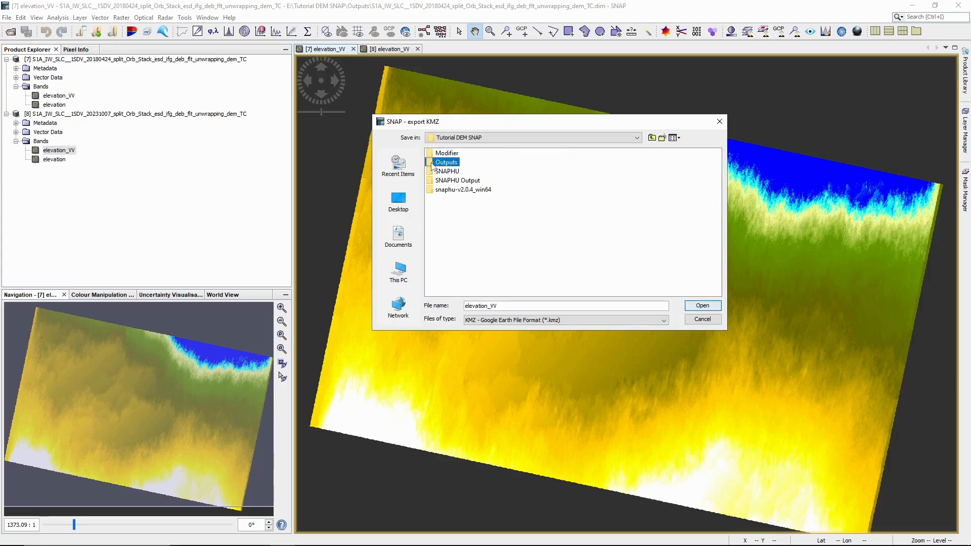
pyautogui.rightClick(454, 224)
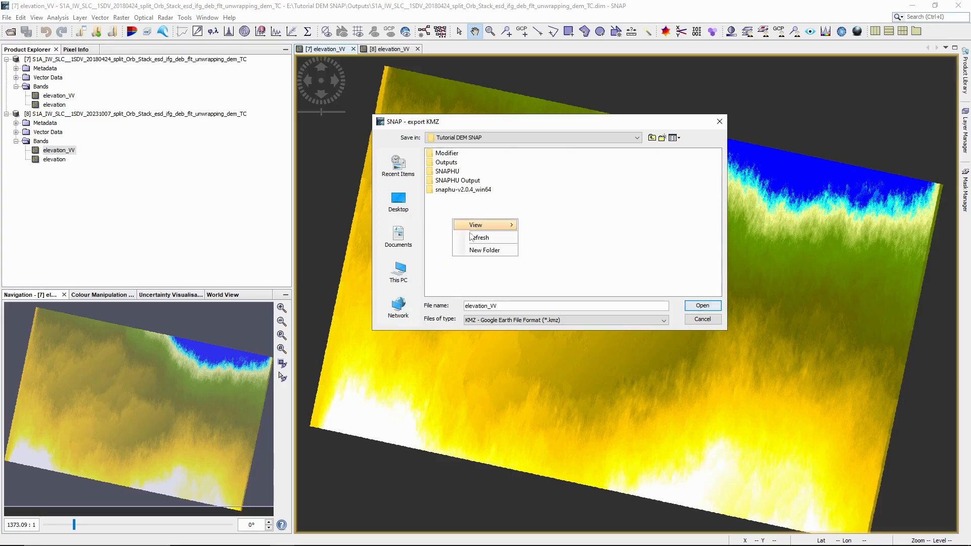
pyautogui.click(491, 253)
pyautogui.write('D')
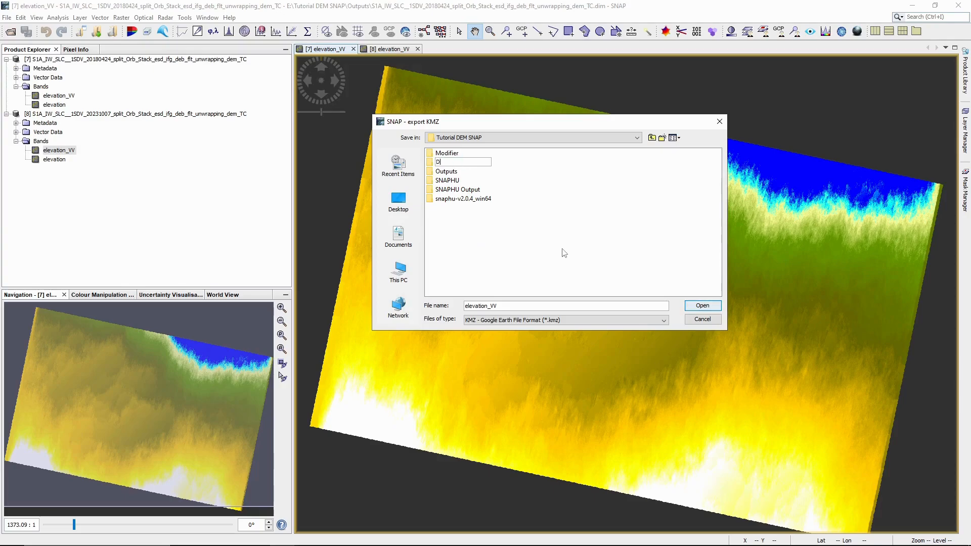
pyautogui.write('EM_KMZ')
pyautogui.press('Return')
# Step: Save the KMZ into DEM_KMZ as 2018_elevation_VV
pyautogui.click(702, 306)
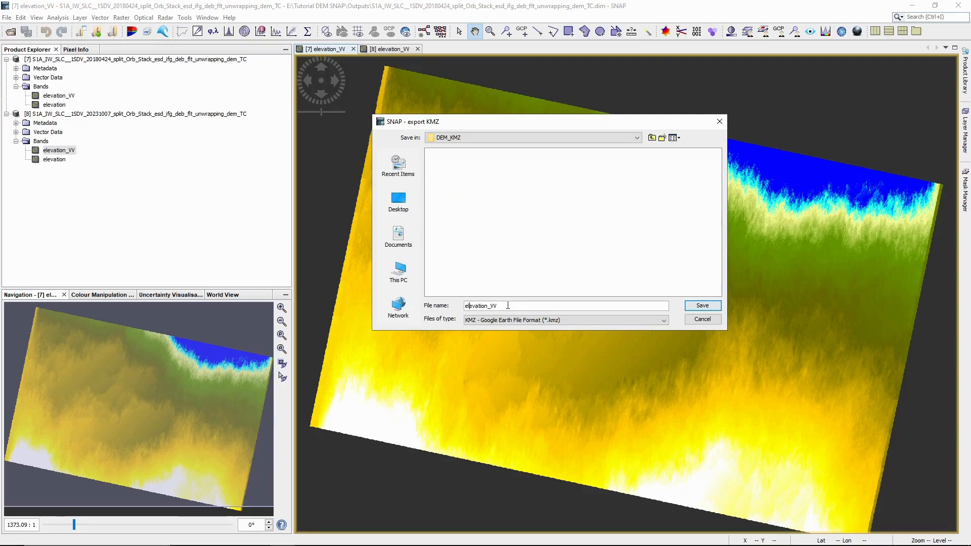
pyautogui.press('Home')
pyautogui.write('2018_')
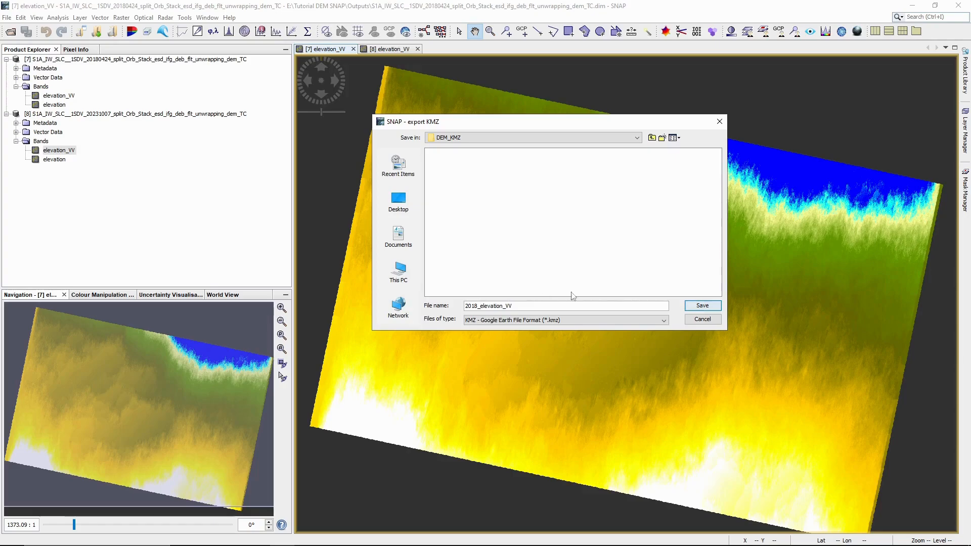
pyautogui.click(712, 308)
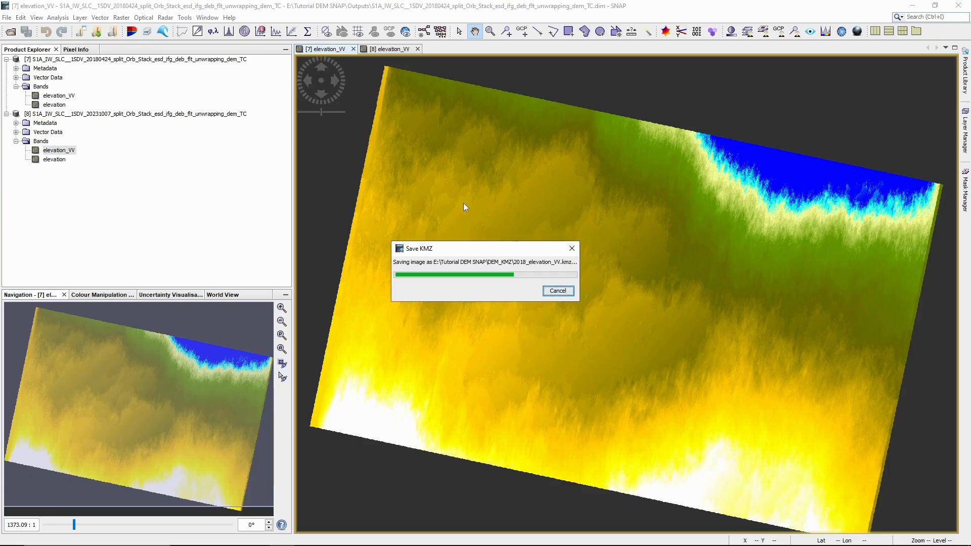
# Step: Once the 2018_elevation_VV KMZ finishes saving, switch to File Explorer
pyautogui.hotkey('alt', 'Tab')
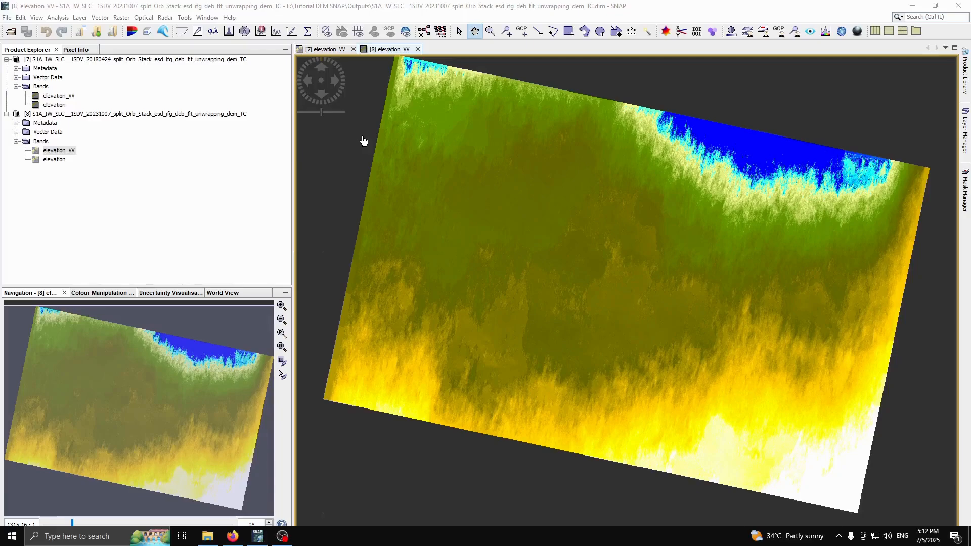
# Step: Start a Google Earth KMZ export of the 2023 elevation_VV view
pyautogui.moveTo(438, 167); pyautogui.dragTo(432, 230)
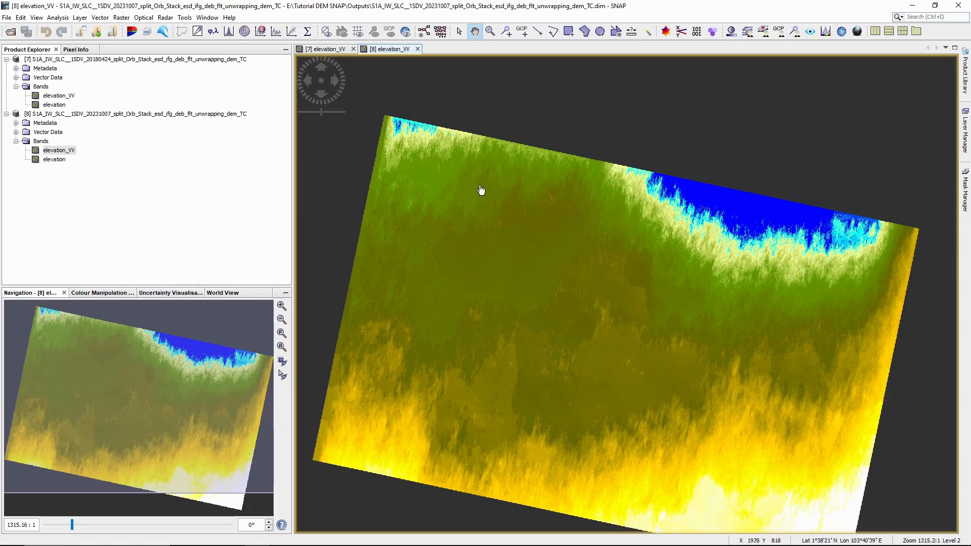
pyautogui.scroll(-1, 509, 209)
pyautogui.scroll(-1, 508, 209)
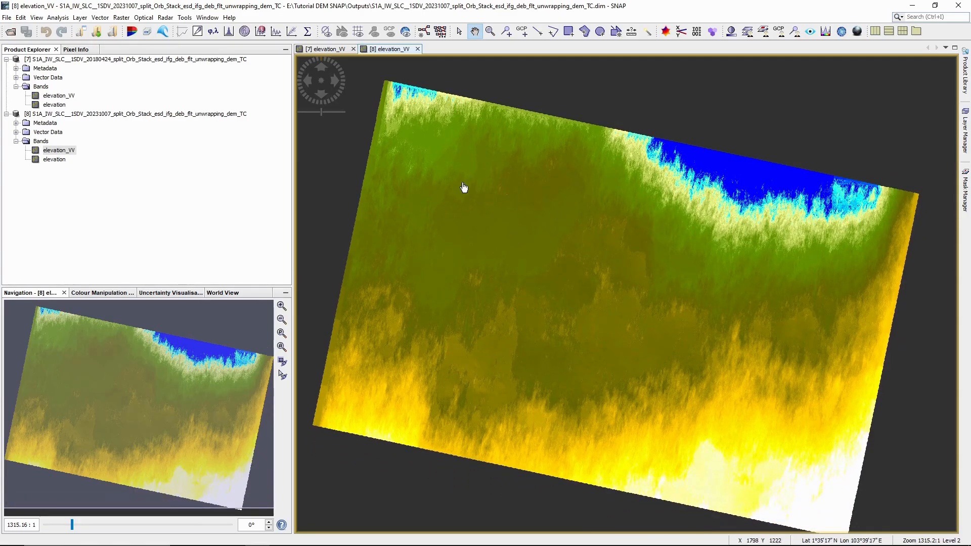
pyautogui.rightClick(444, 202)
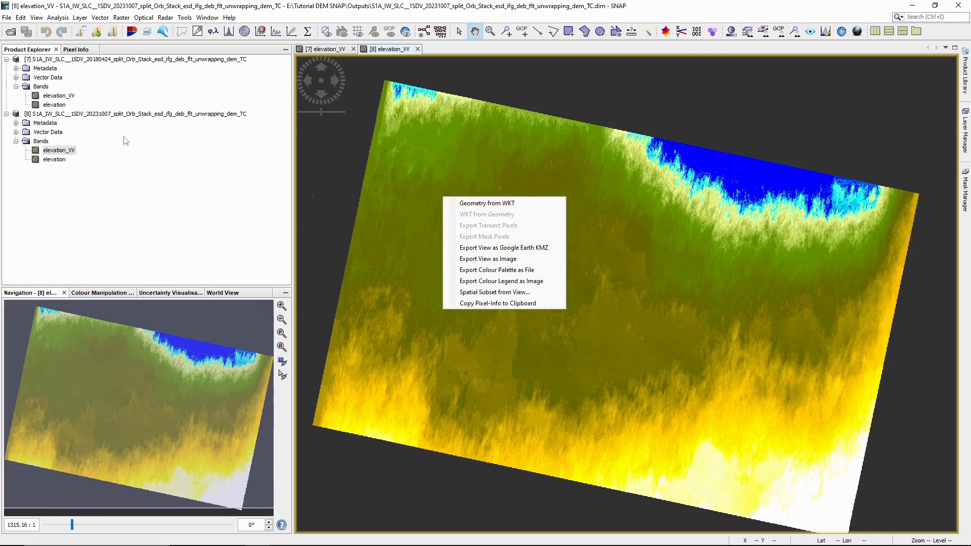
pyautogui.click(533, 249)
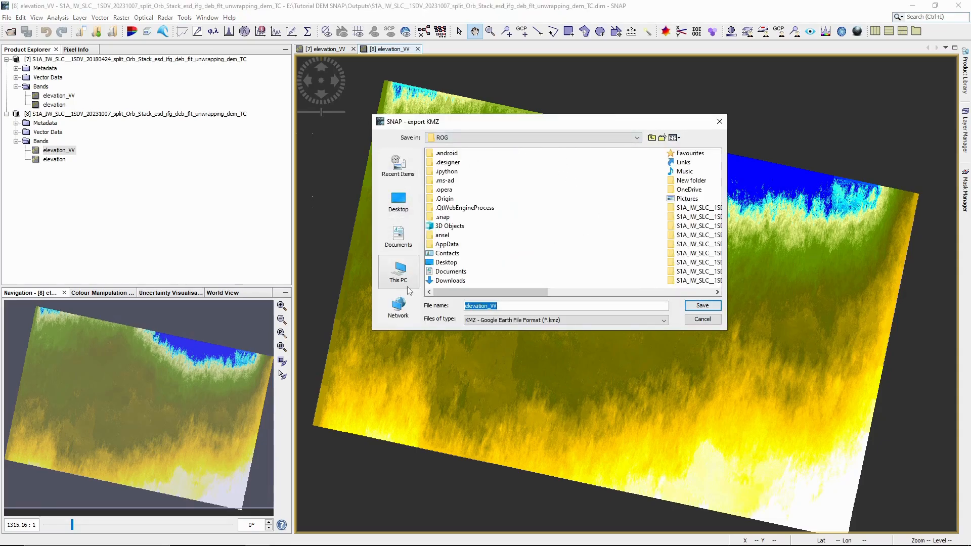
# Step: Save it to E:\Tutorial DEM SNAP\DEM_KMZ as 2023_elevation_VV
pyautogui.click(400, 273)
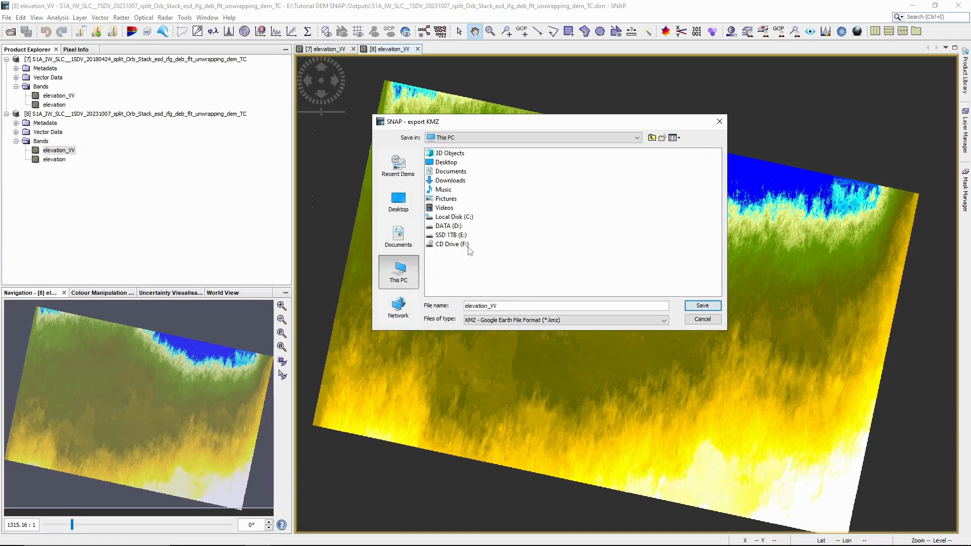
pyautogui.doubleClick(439, 240)
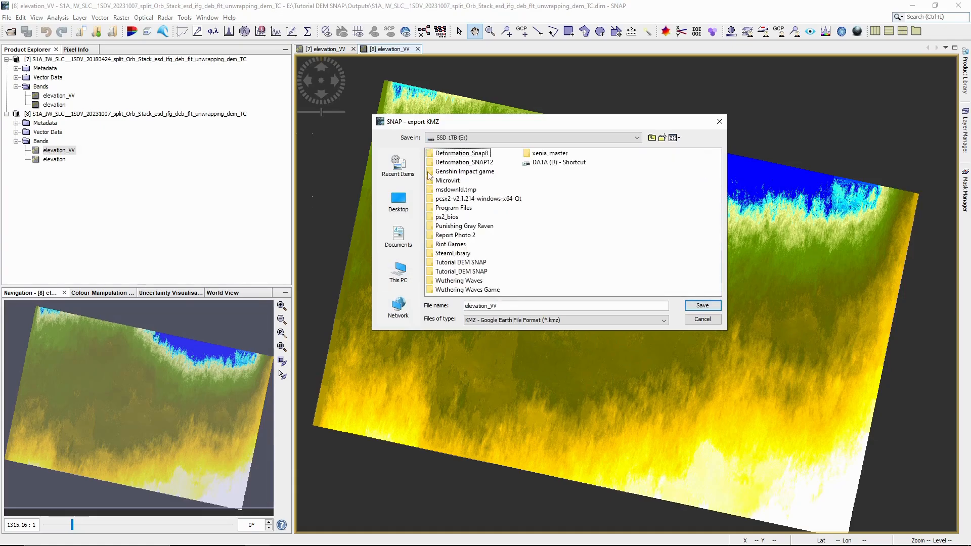
pyautogui.doubleClick(431, 269)
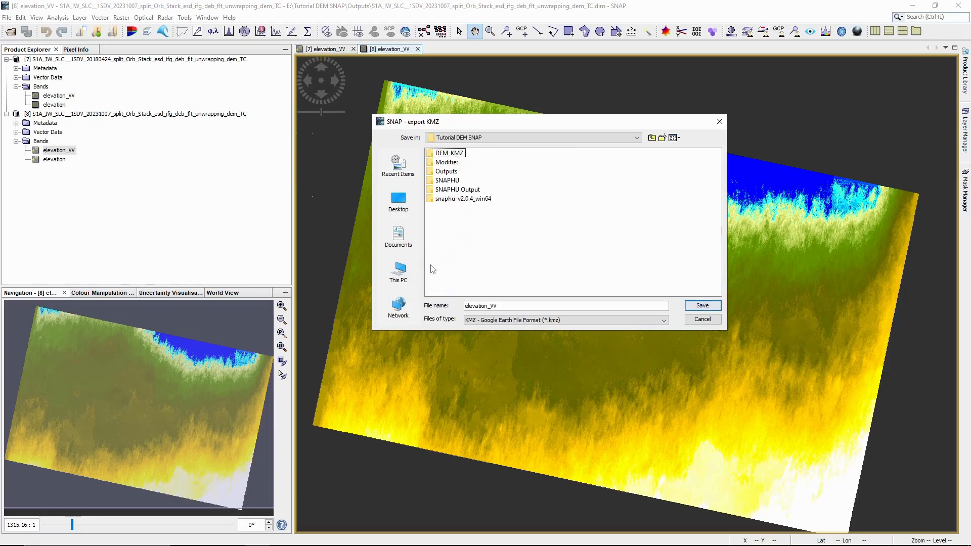
pyautogui.doubleClick(430, 154)
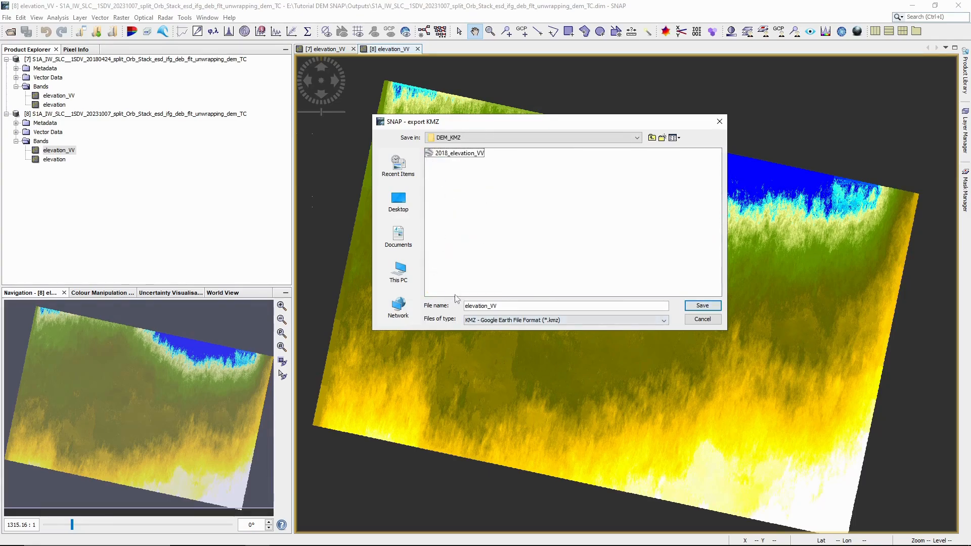
pyautogui.click(466, 307)
pyautogui.write('2023_')
pyautogui.click(698, 305)
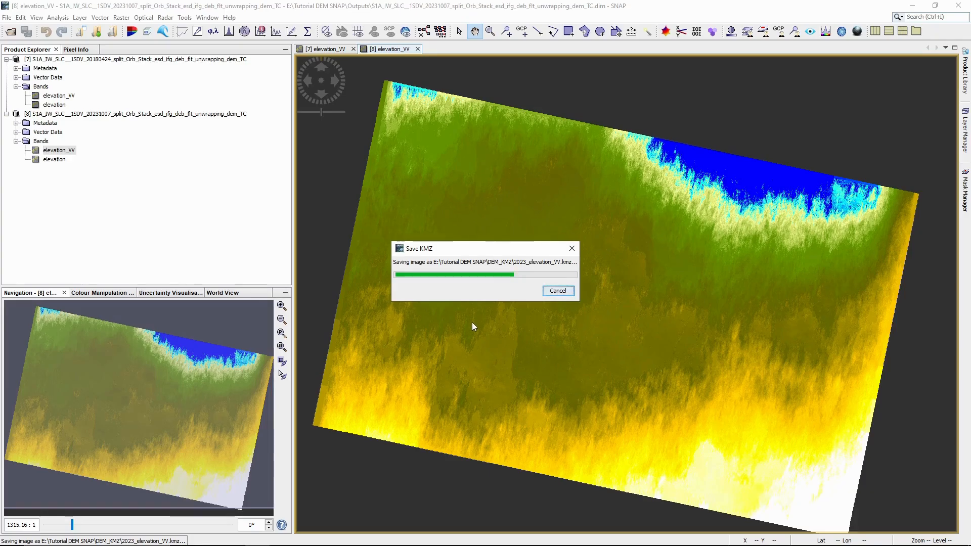
pyautogui.moveTo(391, 545)
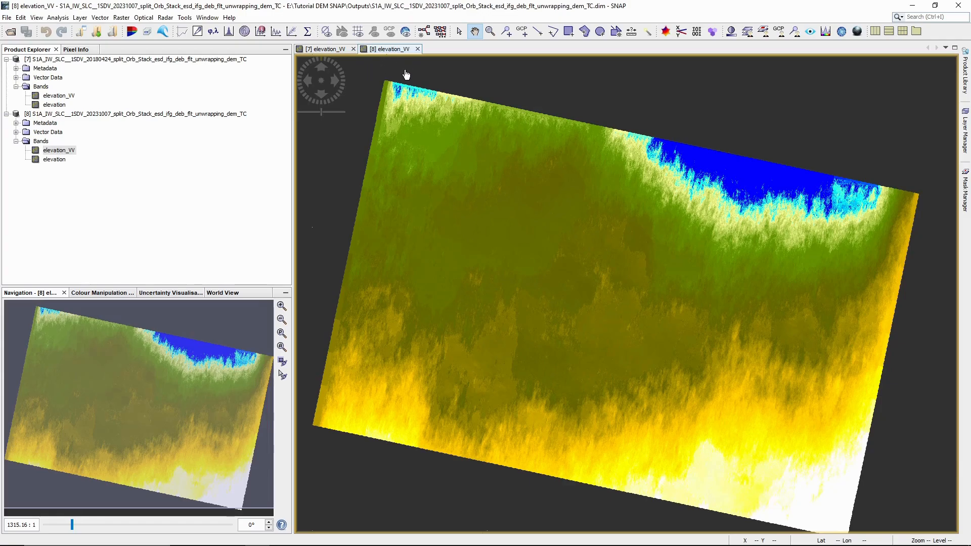
# Step: Replace both elevation_VV views with the elevation bands of the 2018 and 2023 products
pyautogui.click(354, 48)
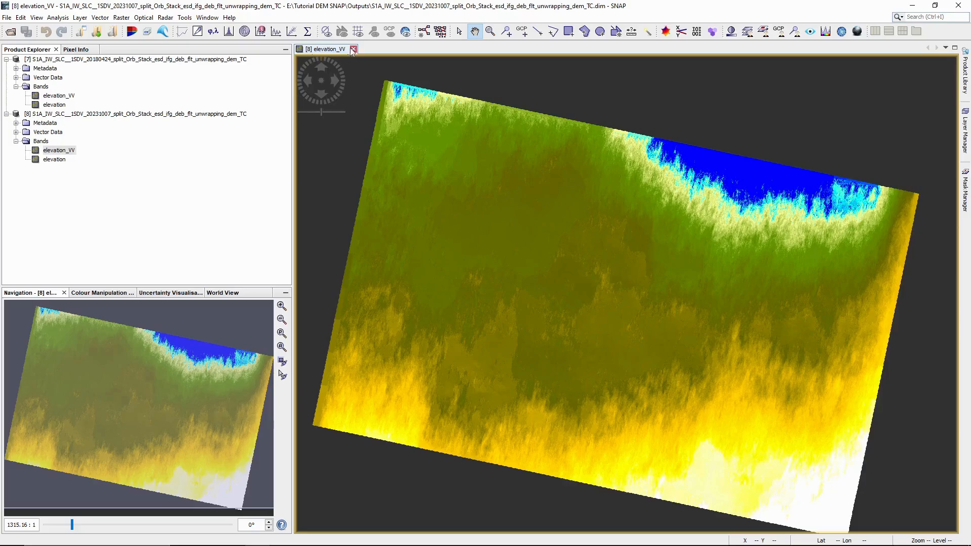
pyautogui.click(353, 49)
pyautogui.doubleClick(61, 106)
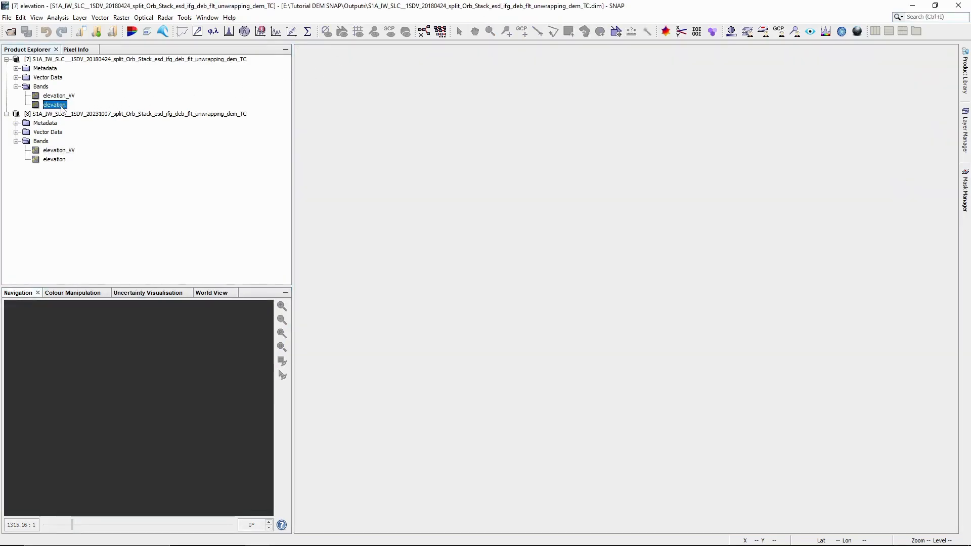
pyautogui.doubleClick(60, 161)
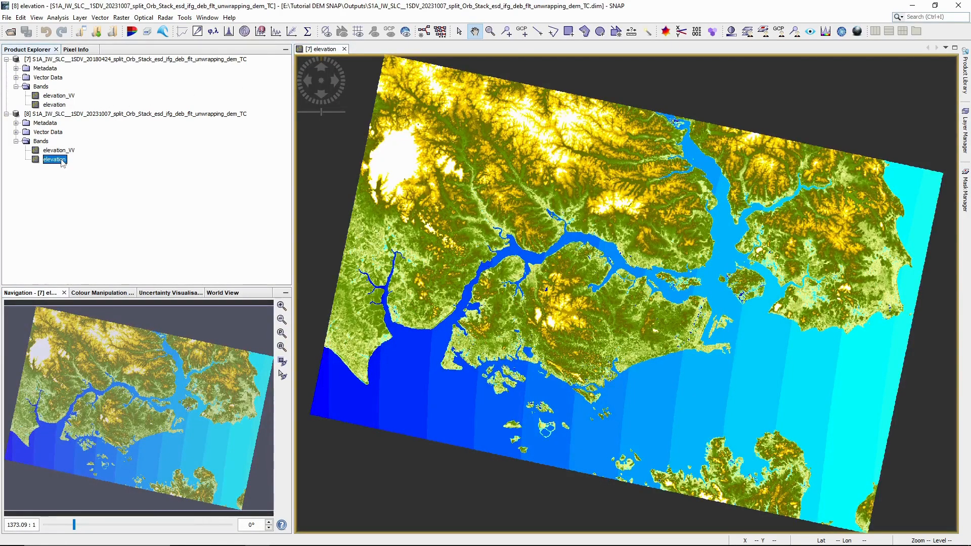
pyautogui.click(321, 49)
# Step: Export the 2018 elevation view as Google Earth KMZ to DEM_KMZ as 2018_elevation
pyautogui.rightClick(443, 133)
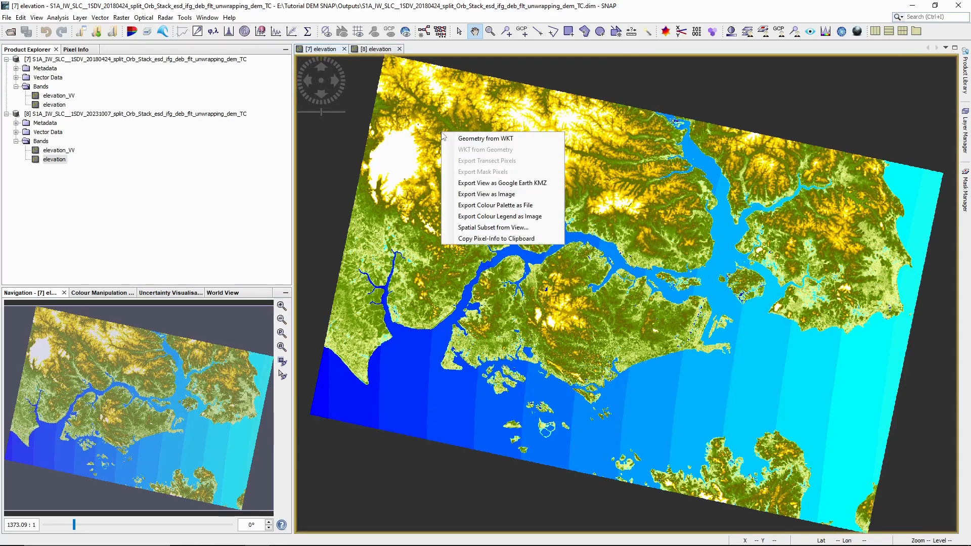
pyautogui.click(503, 184)
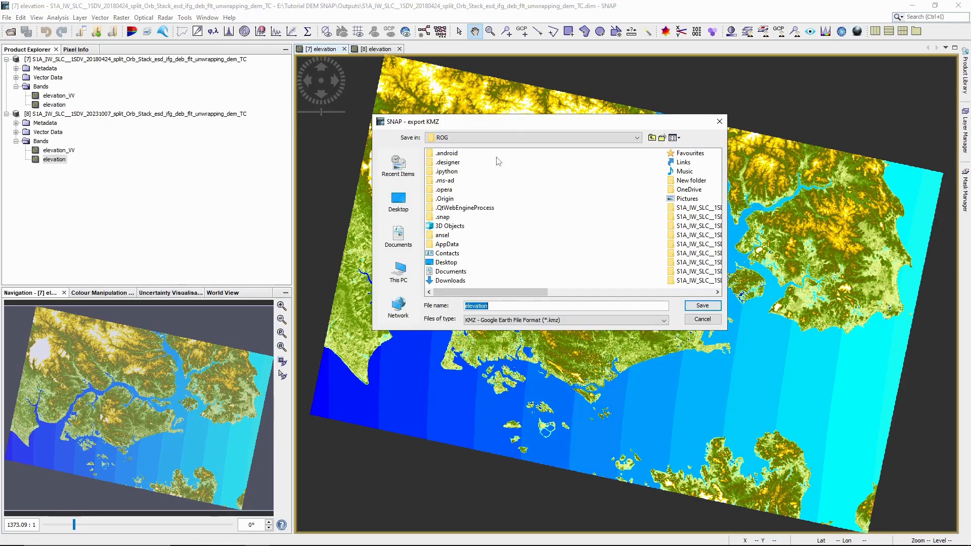
pyautogui.click(390, 269)
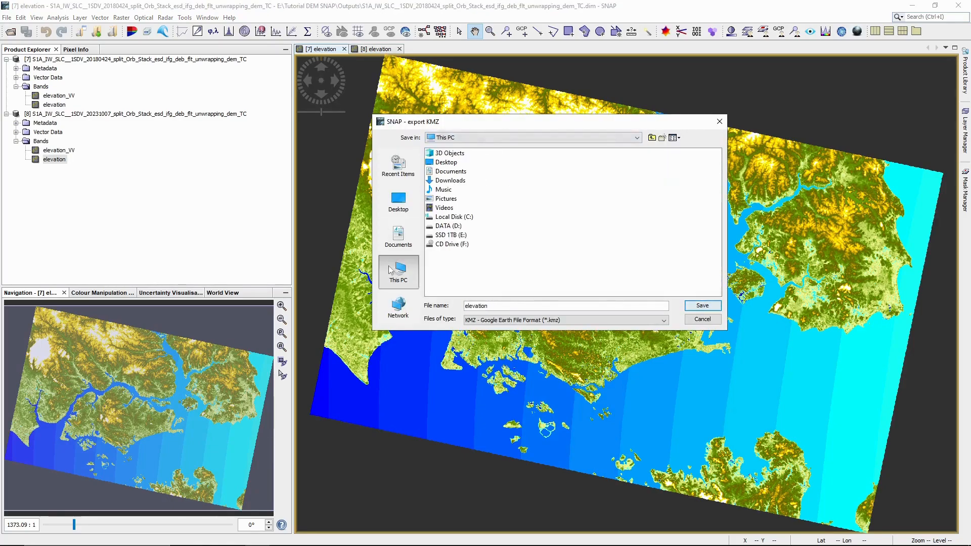
pyautogui.doubleClick(434, 236)
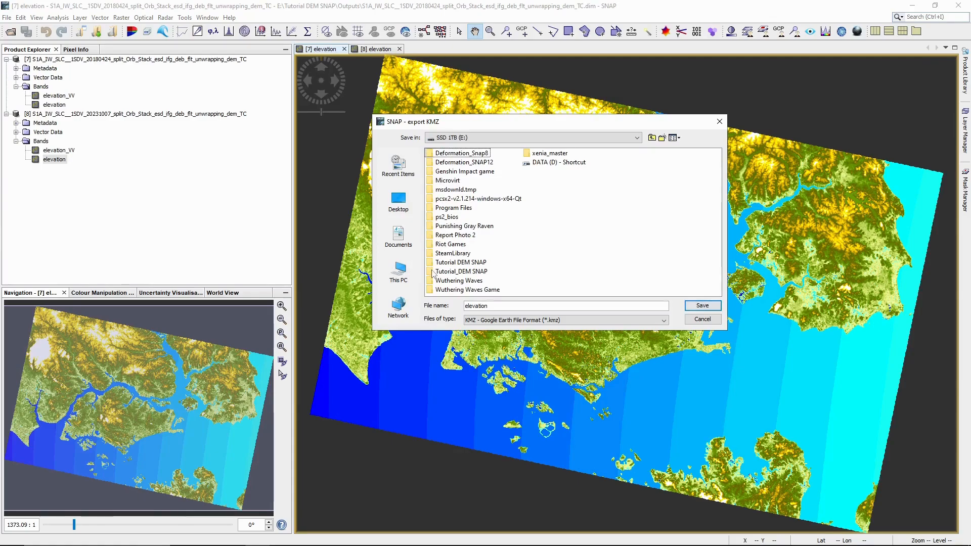
pyautogui.doubleClick(445, 263)
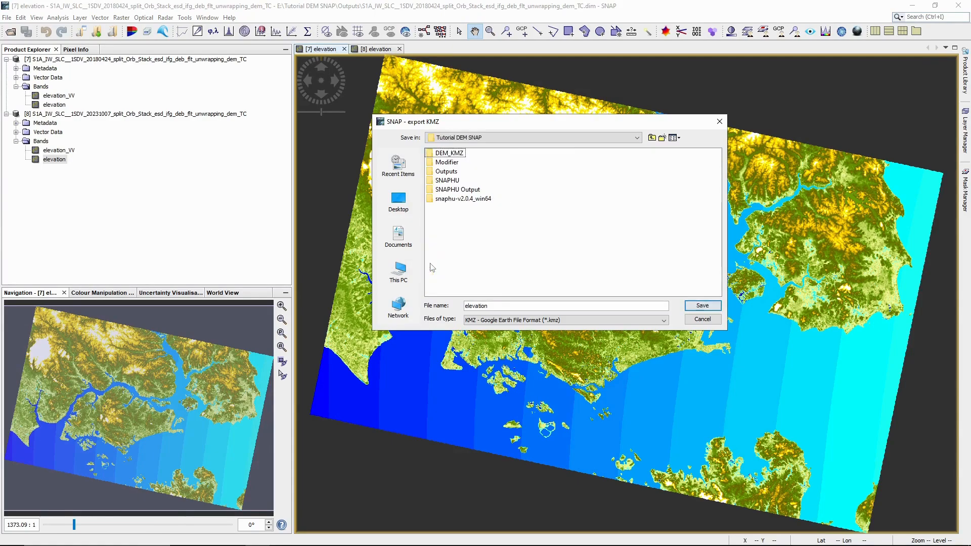
pyautogui.doubleClick(431, 157)
pyautogui.click(466, 306)
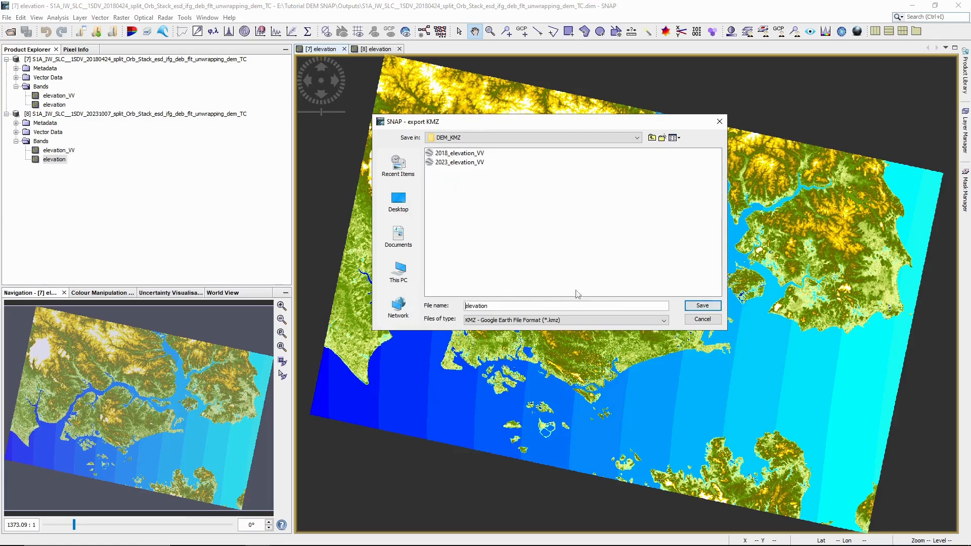
pyautogui.write('2018_')
pyautogui.click(702, 306)
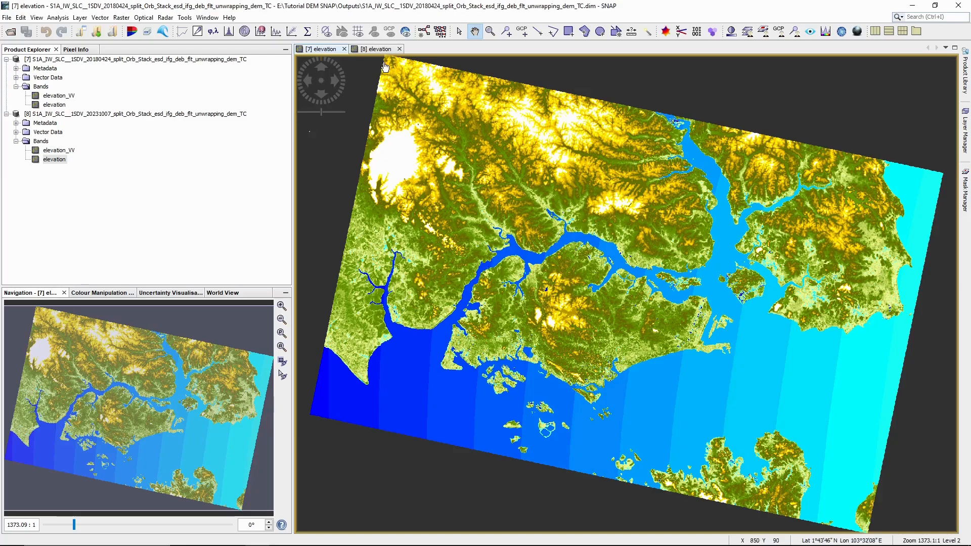
# Step: Export the 2023 elevation view as KMZ to E:\Tutorial DEM SNAP\DEM_KMZ named 2023_elevation
pyautogui.click(376, 49)
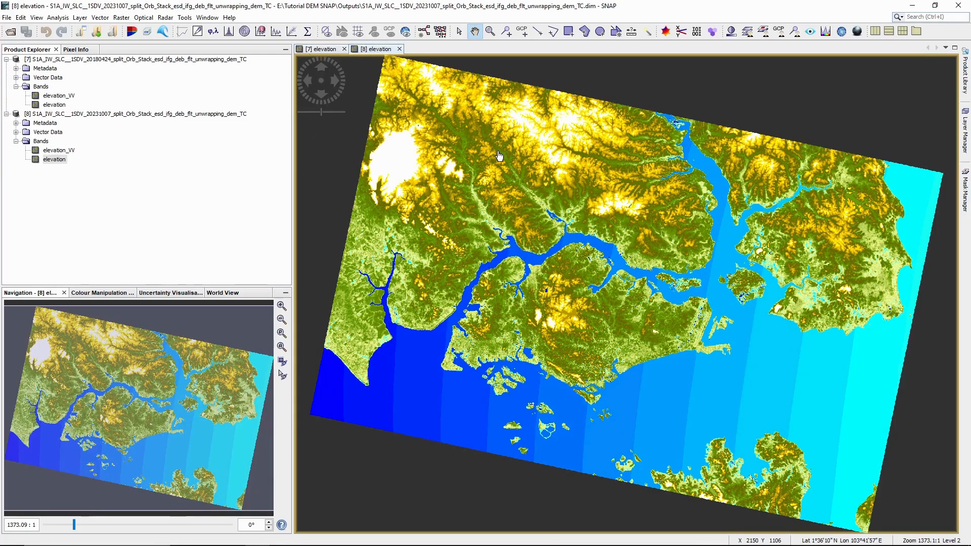
pyautogui.rightClick(496, 172)
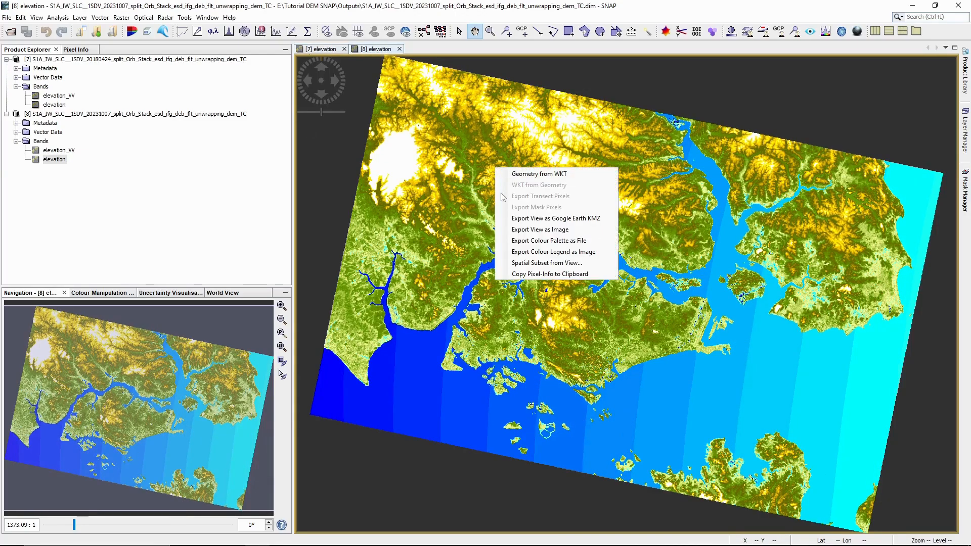
pyautogui.click(585, 219)
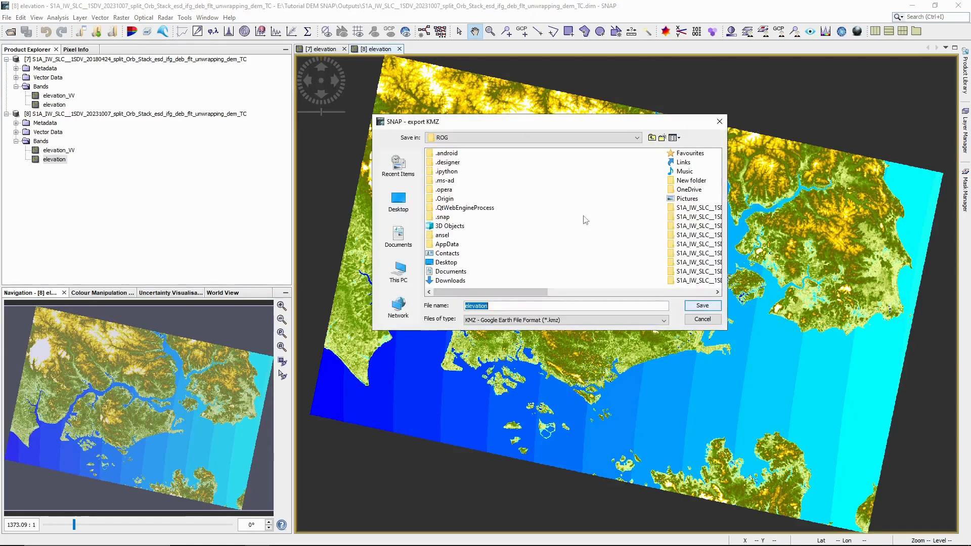
pyautogui.click(405, 267)
pyautogui.doubleClick(435, 235)
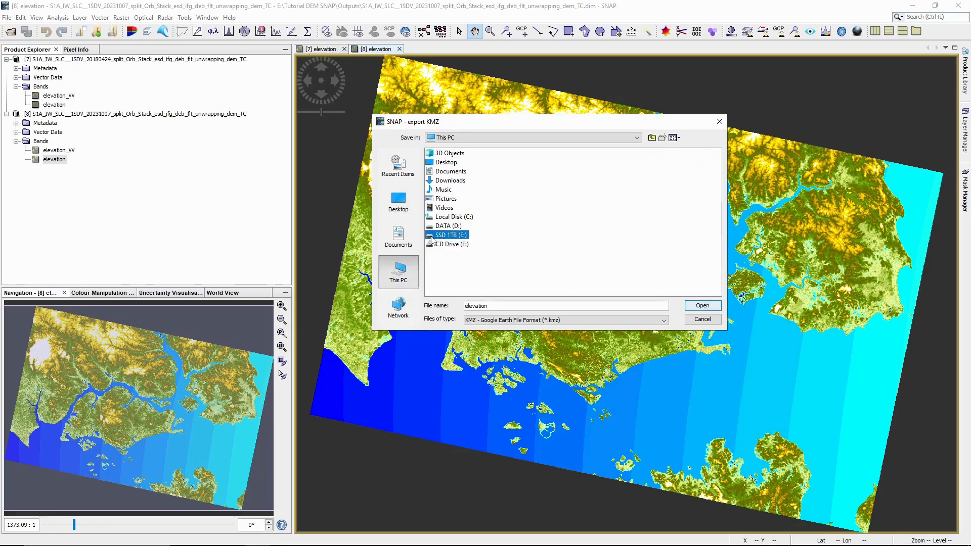
pyautogui.doubleClick(432, 263)
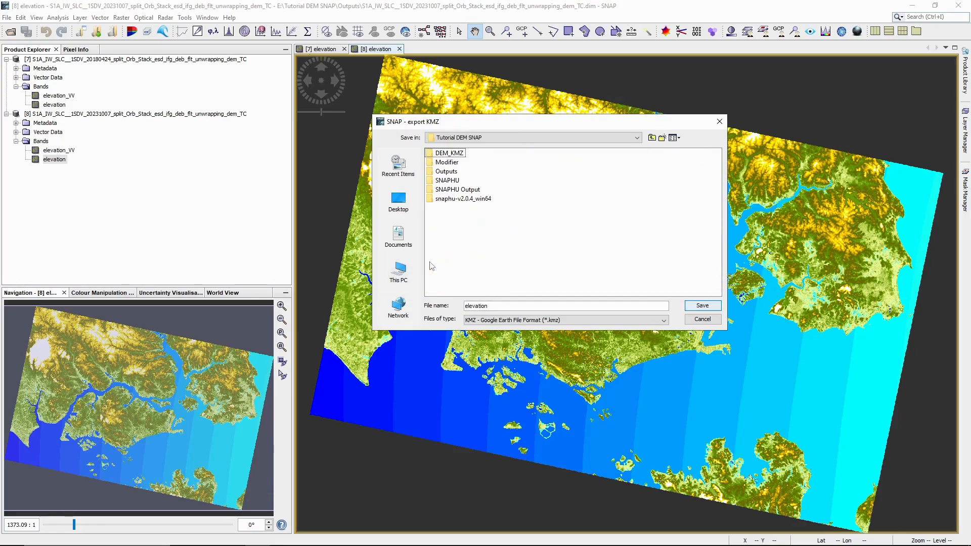
pyautogui.doubleClick(445, 153)
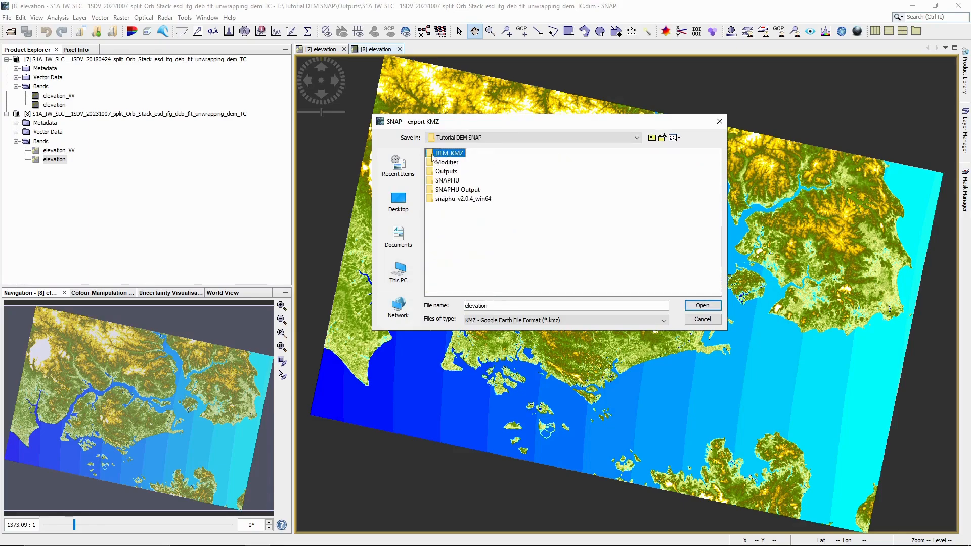
pyautogui.click(468, 306)
pyautogui.write('2023_')
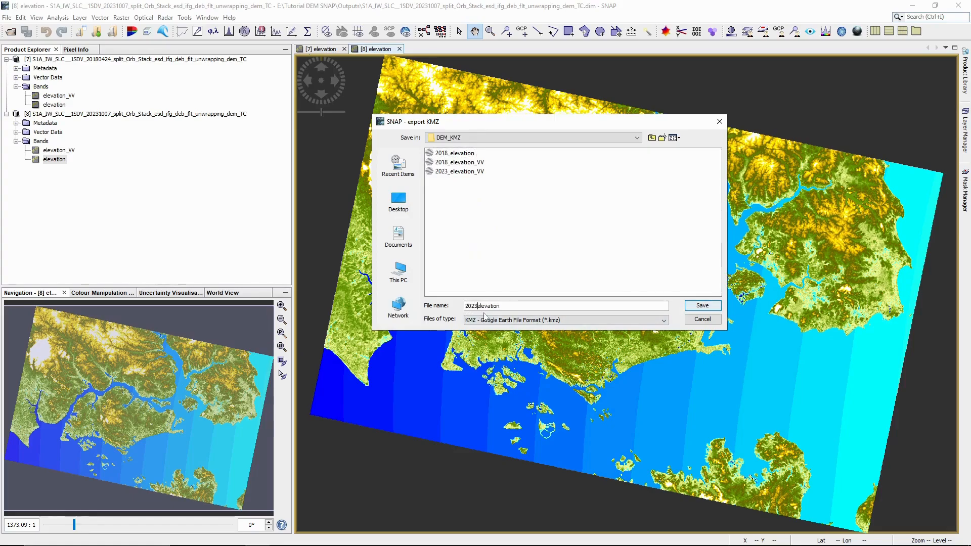
pyautogui.click(703, 306)
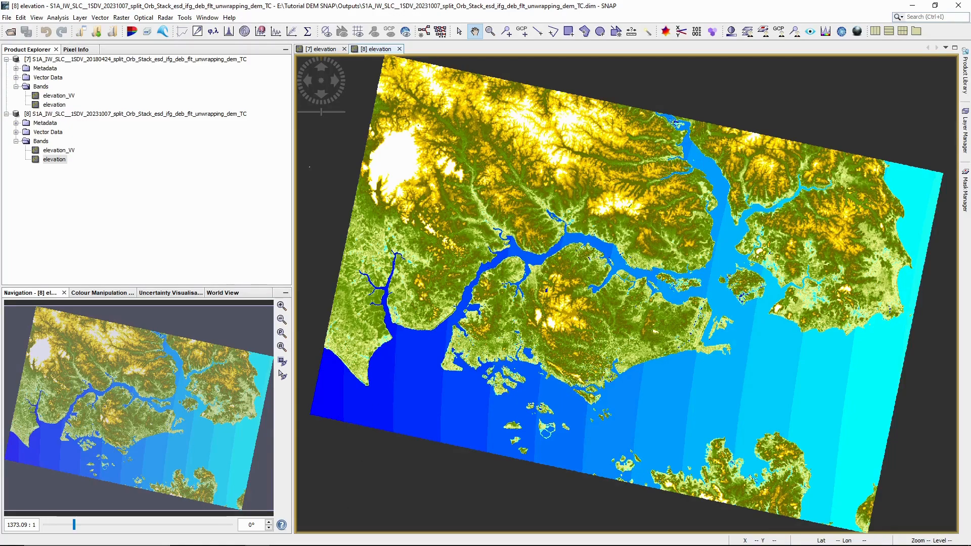
# Step: Open 2018_elevation.kmz in Google Earth Pro from DEM_KMZ, then select 2023_elevation
pyautogui.click(208, 536)
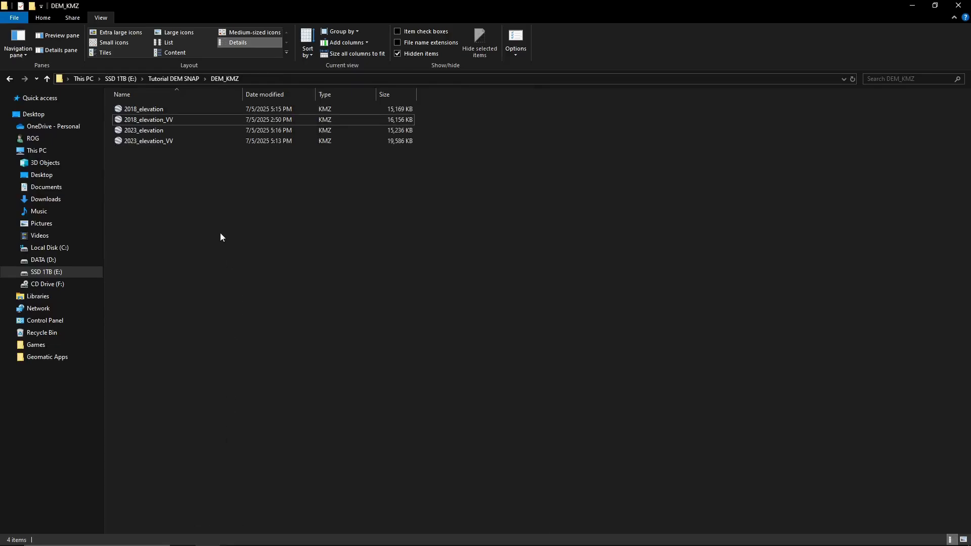
pyautogui.click(183, 110)
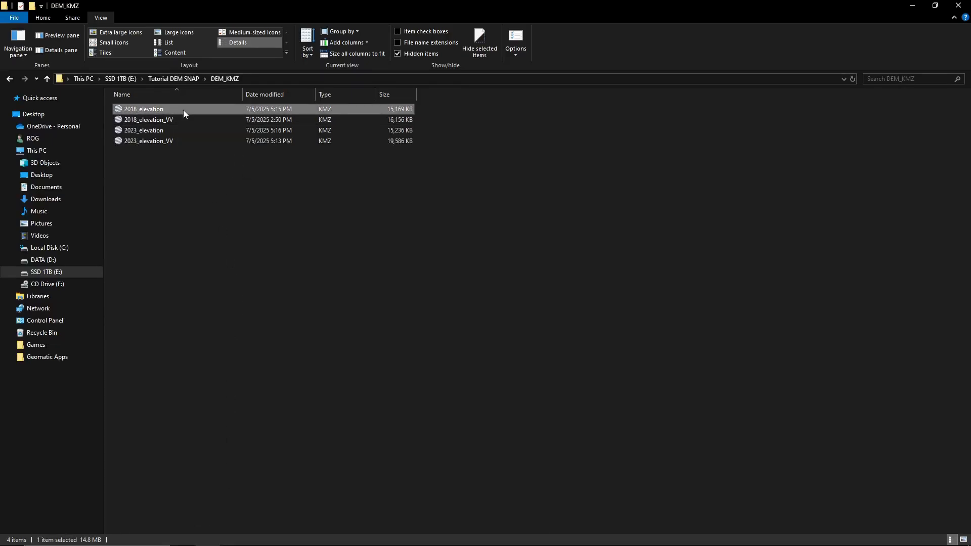
pyautogui.doubleClick(184, 110)
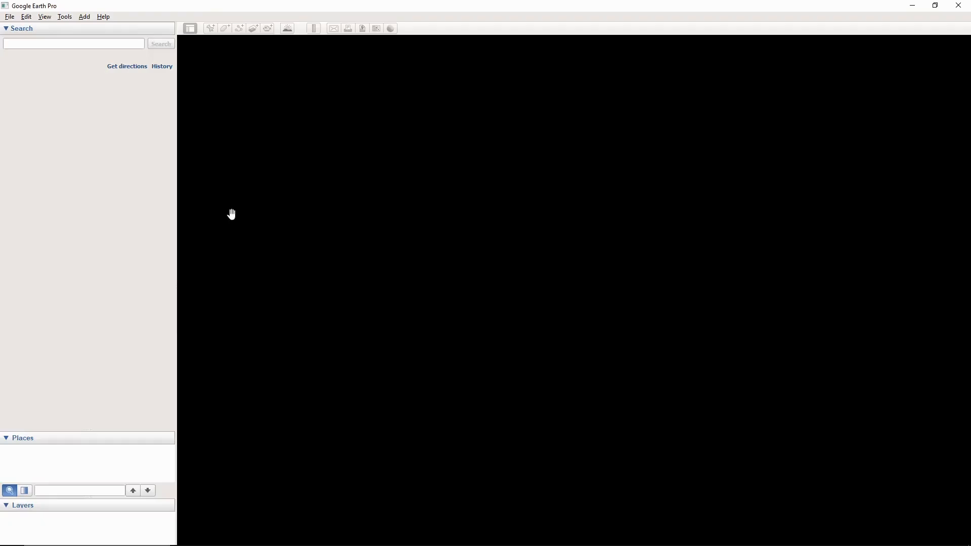
pyautogui.click(208, 536)
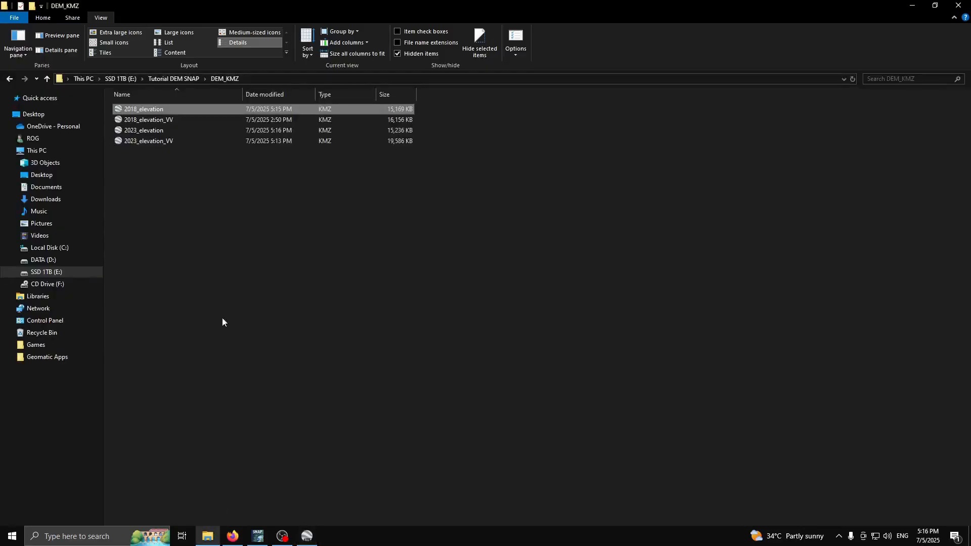
pyautogui.click(206, 132)
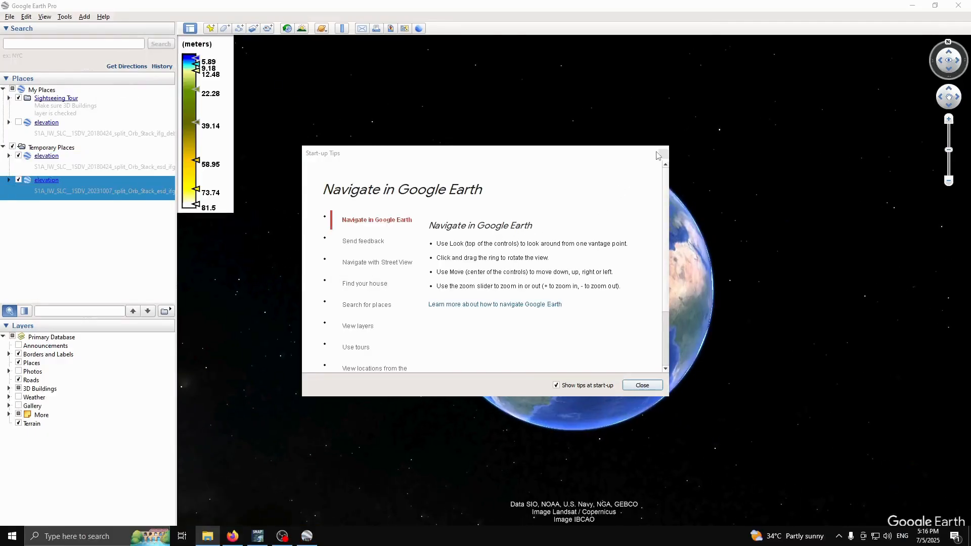
# Step: Dismiss the start-up tips, hide the 2023 elevation layer and tilt into 3D
pyautogui.click(645, 387)
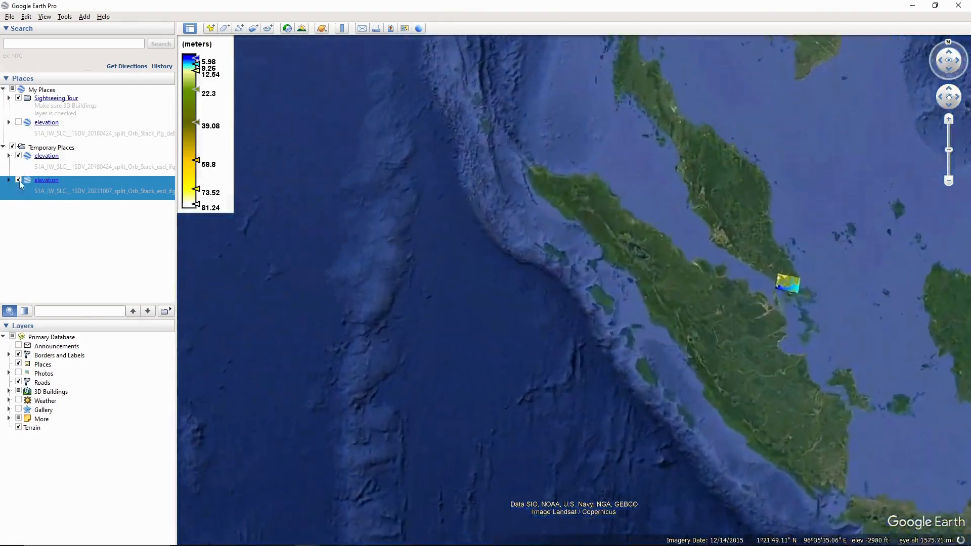
pyautogui.click(19, 181)
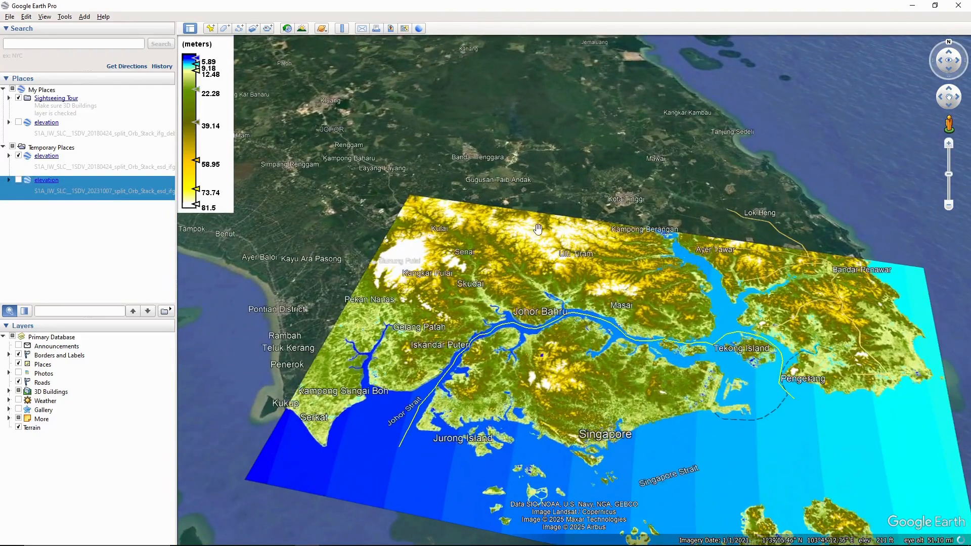
pyautogui.moveTo(557, 182); pyautogui.dragTo(536, 300)
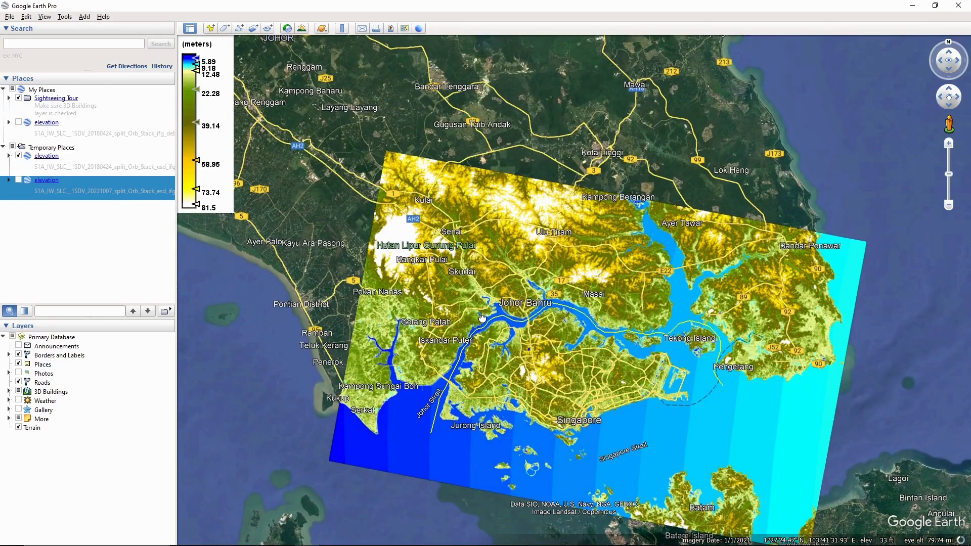
# Step: Pan and zoom from Johor Bahru toward Skudai and the UTM campus over the 2018 overlay
pyautogui.moveTo(482, 318)
pyautogui.mouseDown()
pyautogui.moveTo(436, 260)
pyautogui.moveTo(488, 313)
pyautogui.mouseUp()
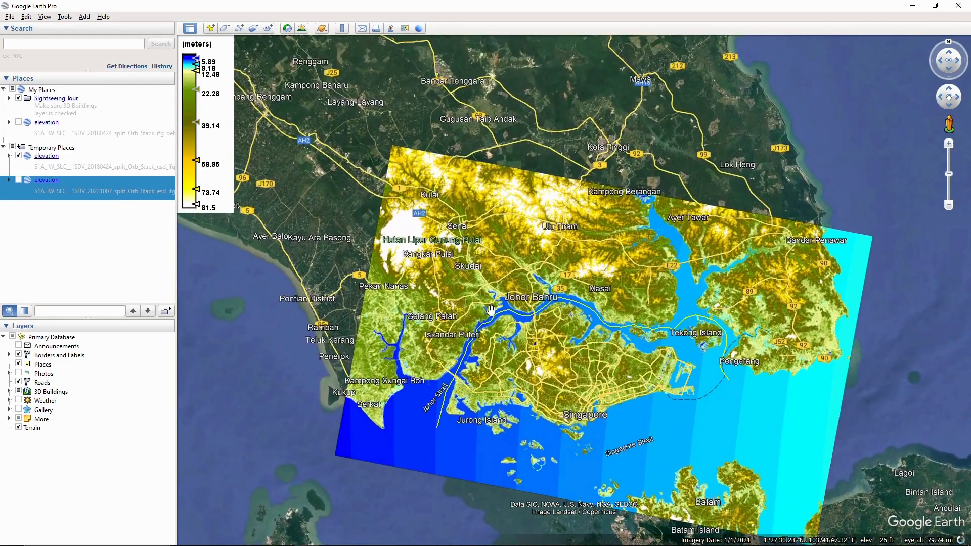
pyautogui.scroll(-2, 491, 310)
pyautogui.scroll(4, 468, 300)
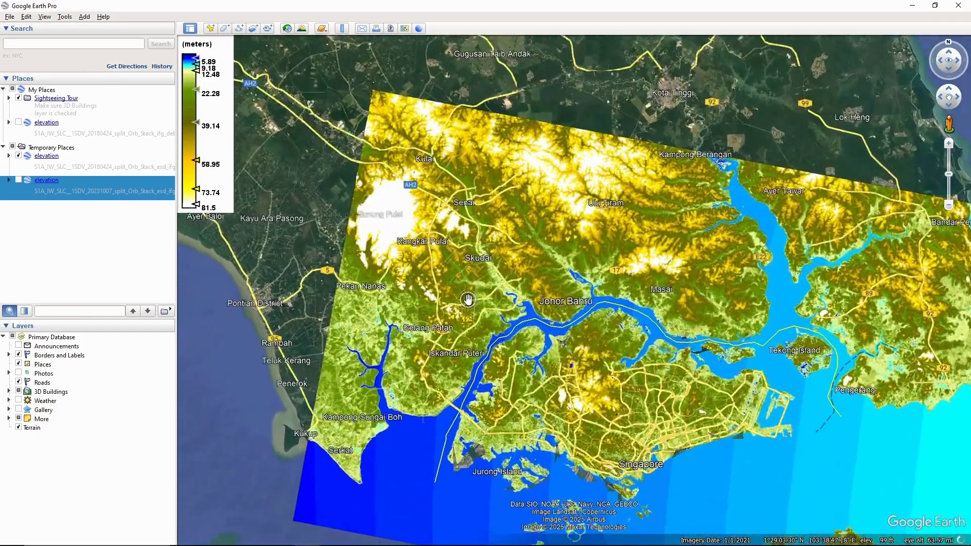
pyautogui.scroll(2, 468, 300)
pyautogui.moveTo(442, 273); pyautogui.dragTo(375, 216)
pyautogui.scroll(3, 522, 402)
pyautogui.scroll(2, 521, 402)
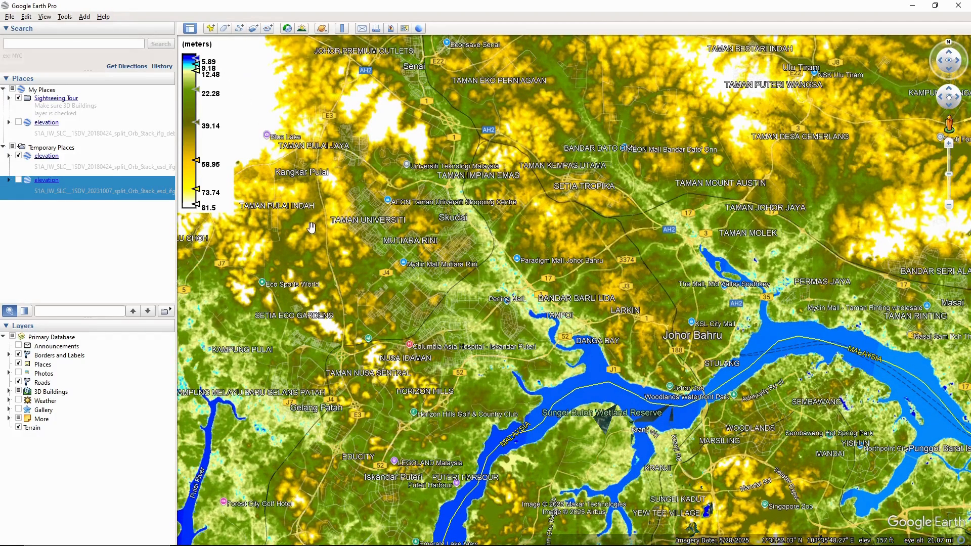
pyautogui.moveTo(408, 300); pyautogui.dragTo(492, 206)
pyautogui.scroll(-2, 492, 206)
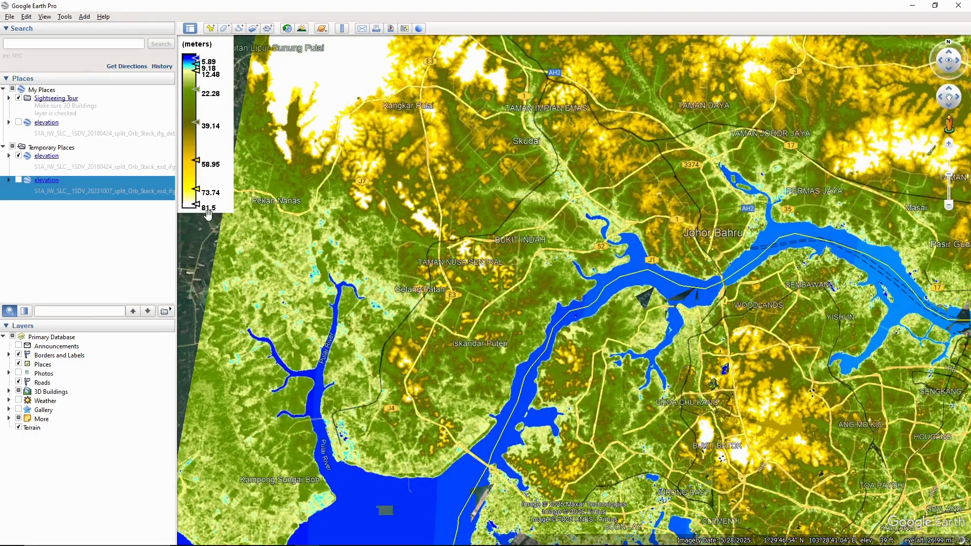
pyautogui.moveTo(303, 206); pyautogui.dragTo(326, 357)
pyautogui.moveTo(508, 350); pyautogui.dragTo(415, 185)
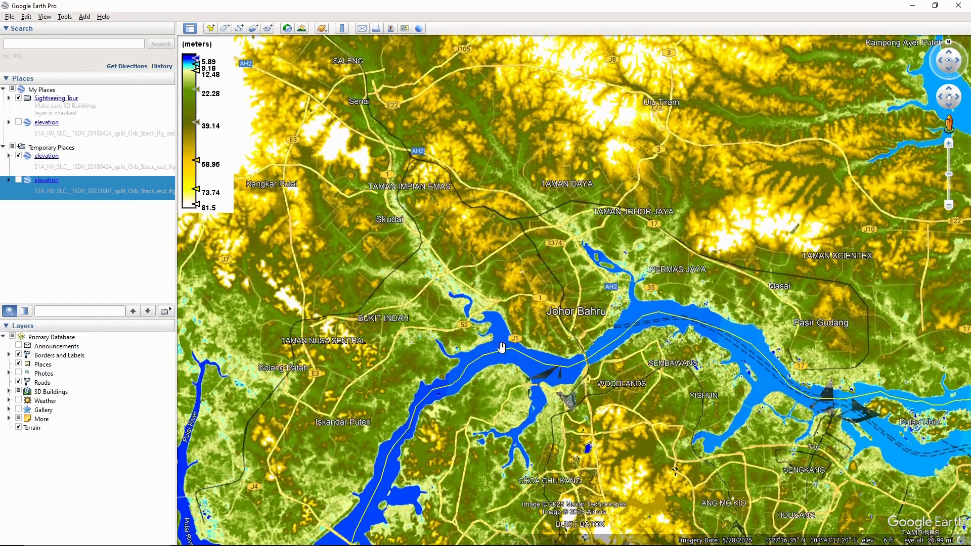
pyautogui.moveTo(502, 348); pyautogui.dragTo(572, 449)
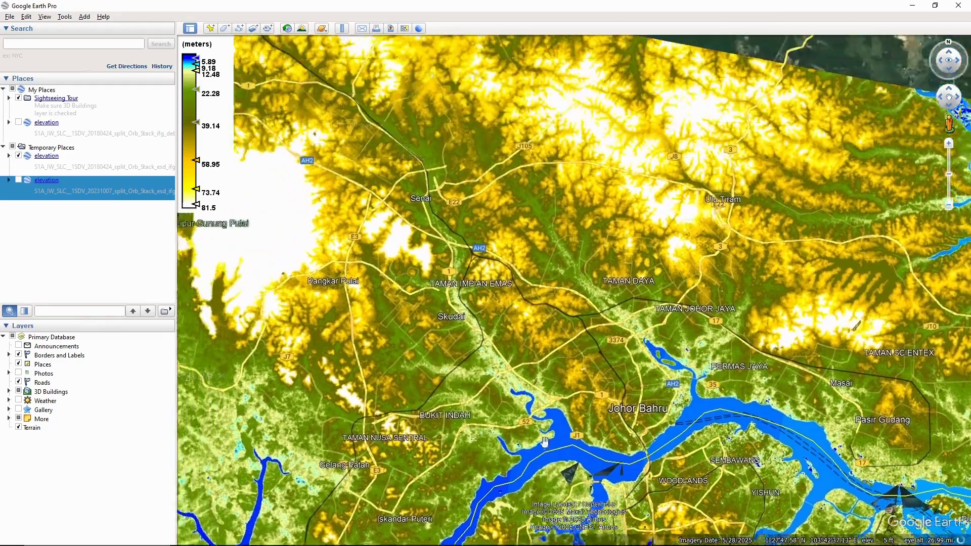
pyautogui.moveTo(433, 240); pyautogui.dragTo(529, 380)
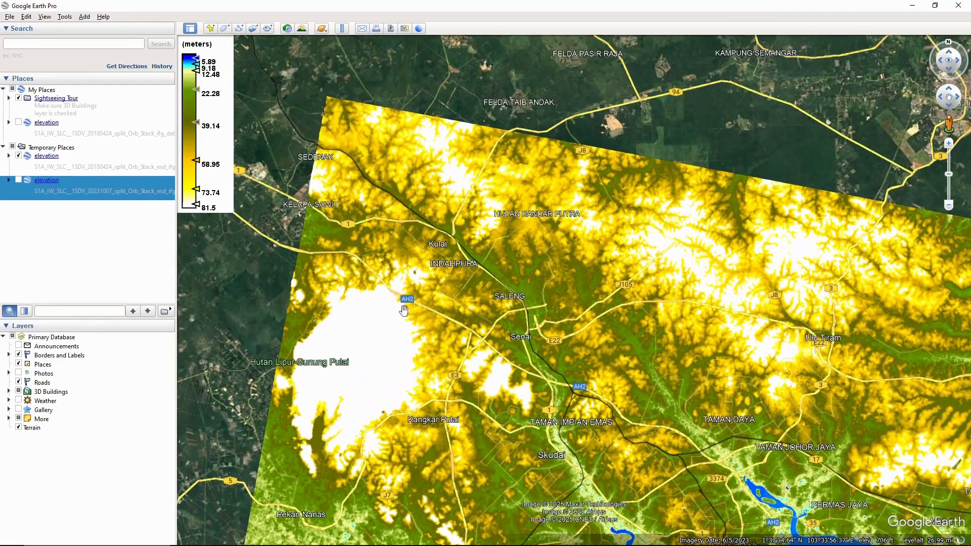
pyautogui.scroll(-3, 540, 364)
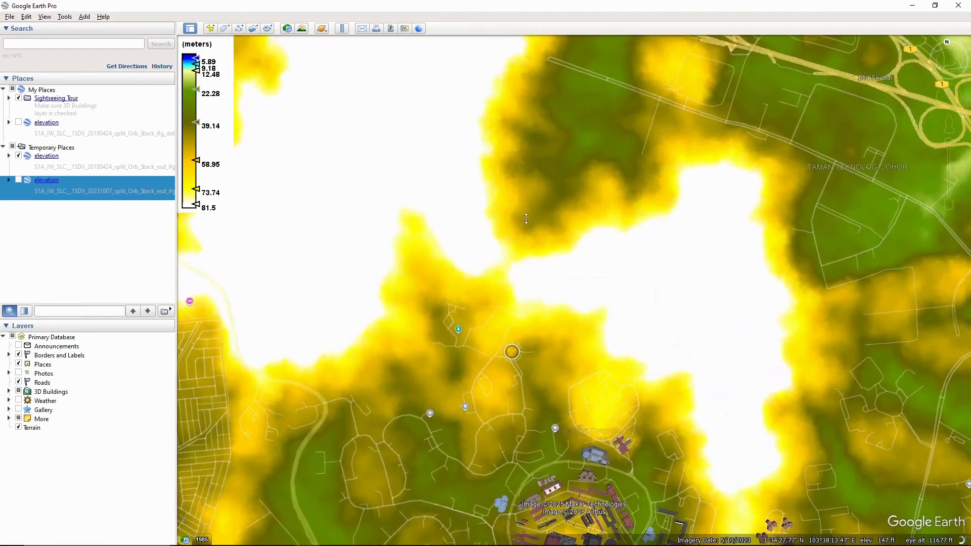
pyautogui.moveTo(526, 218); pyautogui.dragTo(506, 354)
pyautogui.moveTo(447, 376)
pyautogui.mouseDown()
pyautogui.moveTo(449, 301)
pyautogui.moveTo(441, 369)
pyautogui.mouseUp()
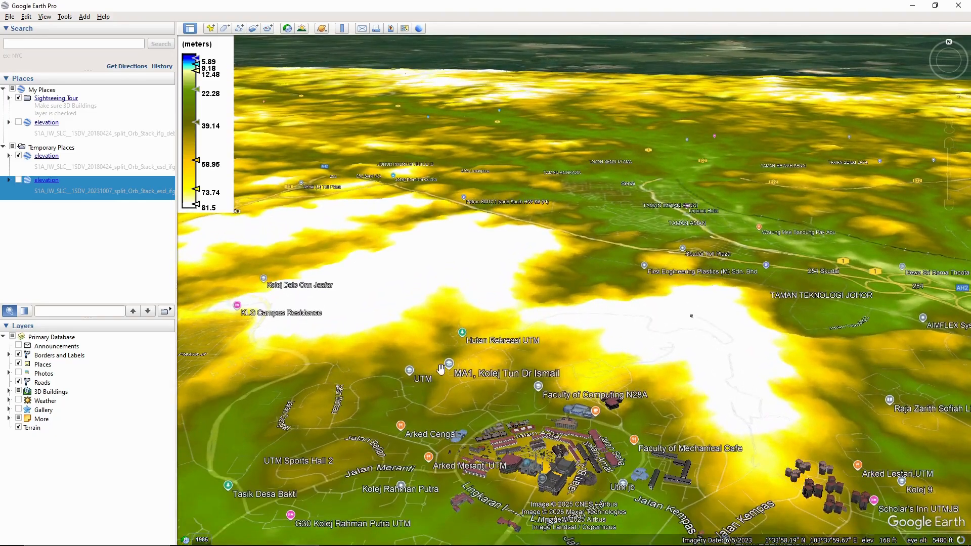
pyautogui.scroll(5, 441, 369)
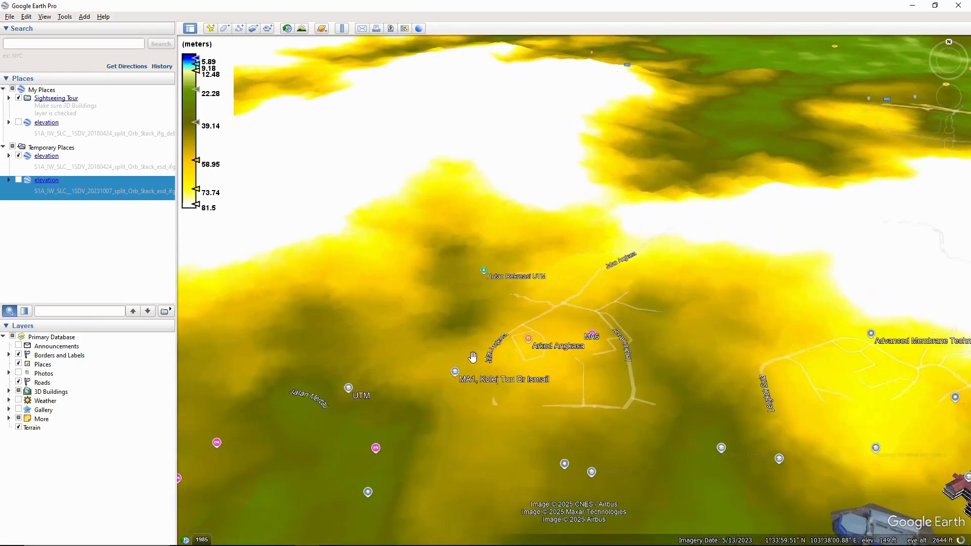
pyautogui.moveTo(576, 375); pyautogui.dragTo(510, 232)
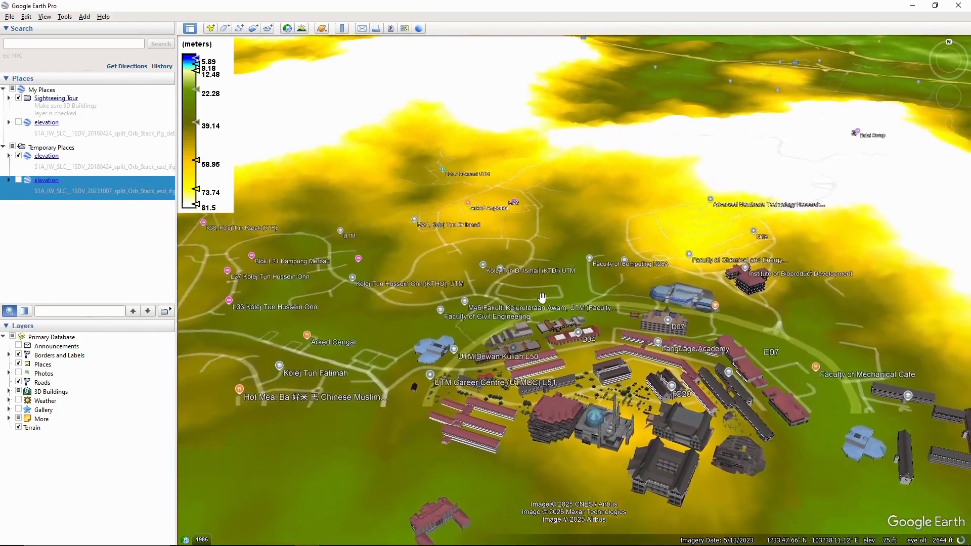
pyautogui.moveTo(543, 297); pyautogui.dragTo(412, 278)
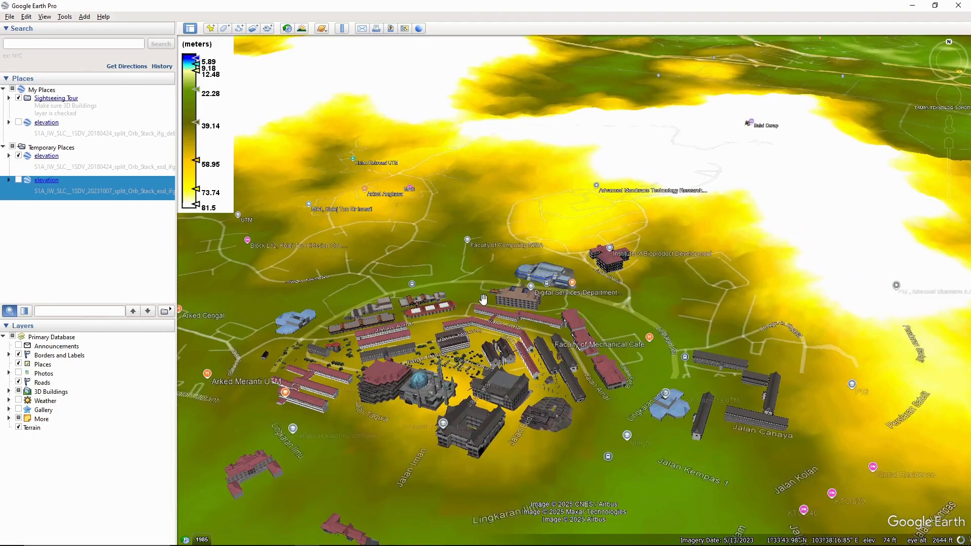
pyautogui.moveTo(483, 300); pyautogui.dragTo(481, 261)
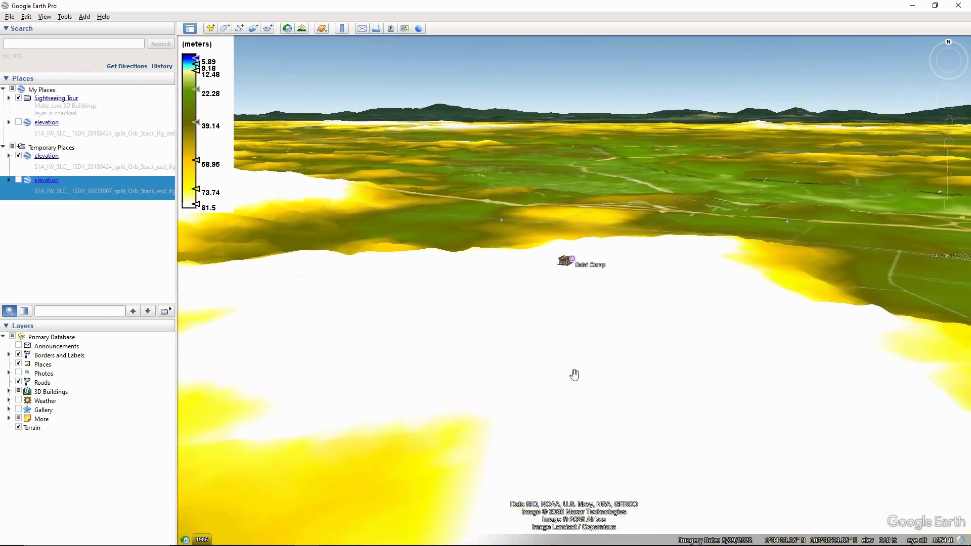
pyautogui.moveTo(574, 375); pyautogui.dragTo(325, 301)
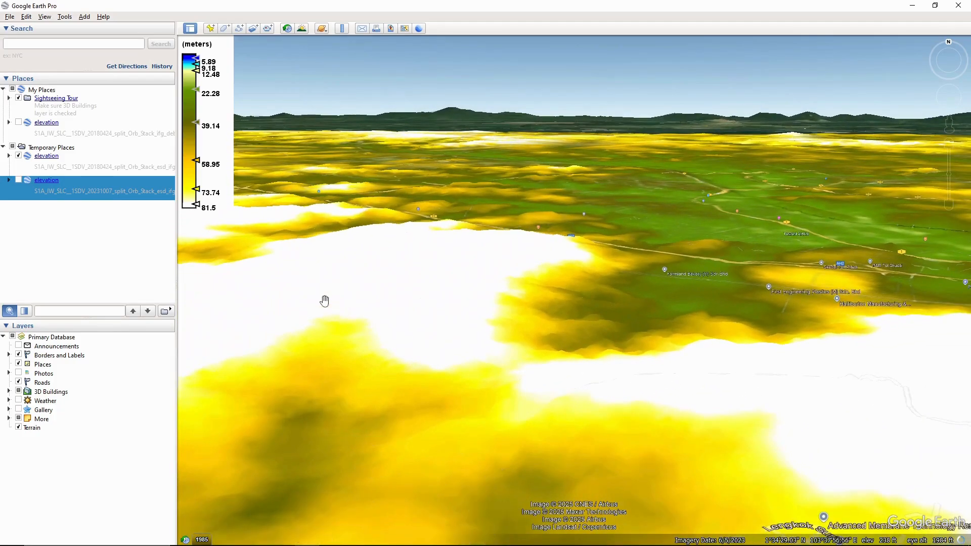
pyautogui.scroll(-4, 362, 307)
pyautogui.moveTo(423, 289); pyautogui.dragTo(427, 197)
pyautogui.moveTo(441, 370); pyautogui.dragTo(447, 250)
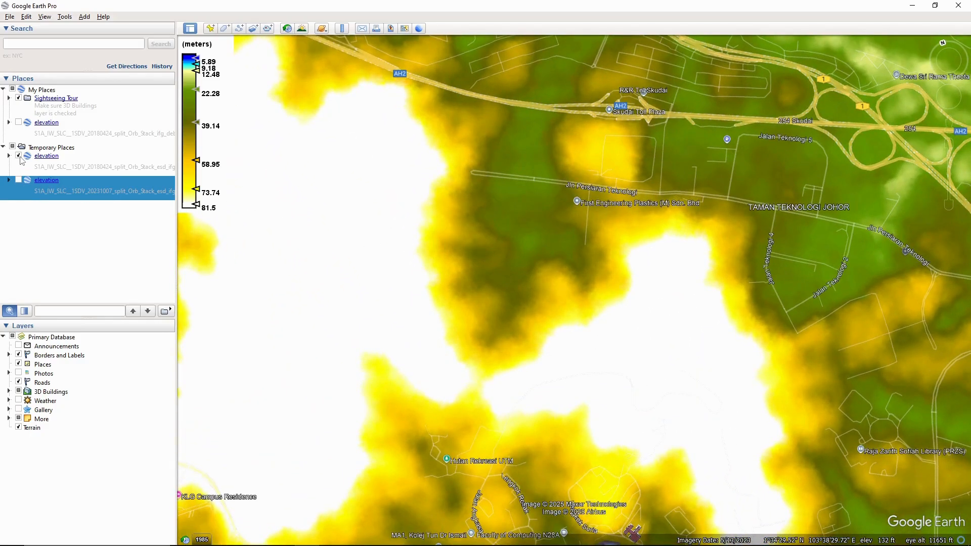
# Step: Switch from the 2018 to the 2023 elevation overlay and zoom in on campus
pyautogui.click(19, 157)
pyautogui.click(19, 180)
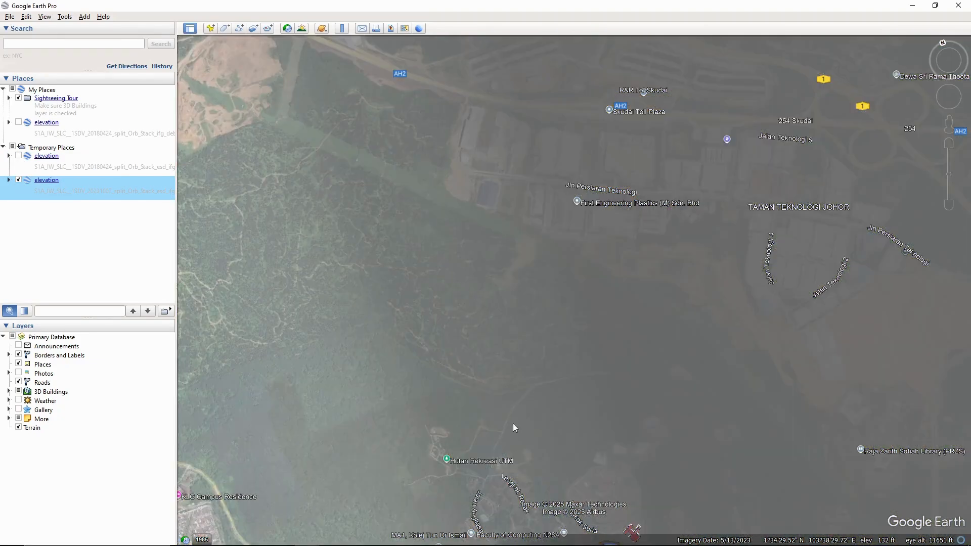
pyautogui.moveTo(519, 419); pyautogui.dragTo(420, 221)
pyautogui.scroll(-5, 421, 223)
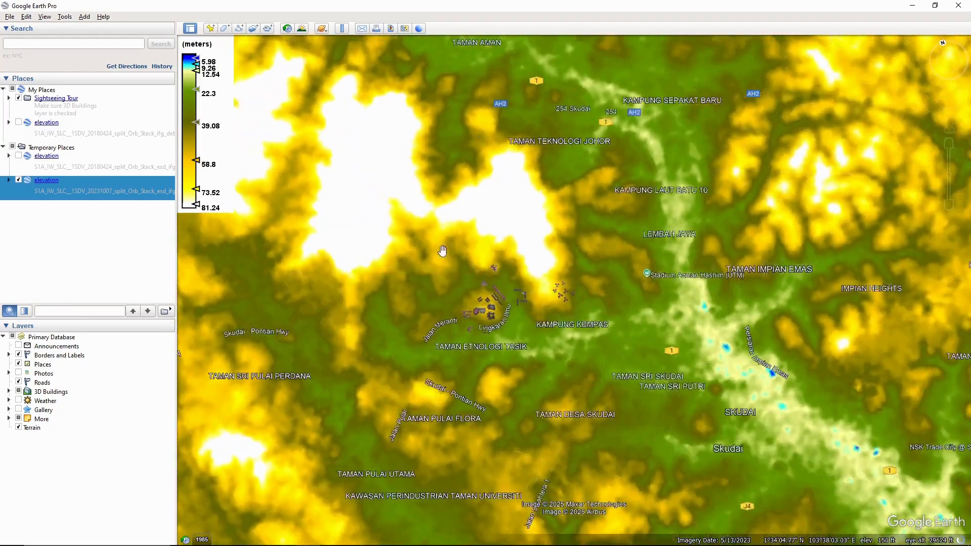
pyautogui.scroll(5, 493, 257)
pyautogui.scroll(3, 523, 269)
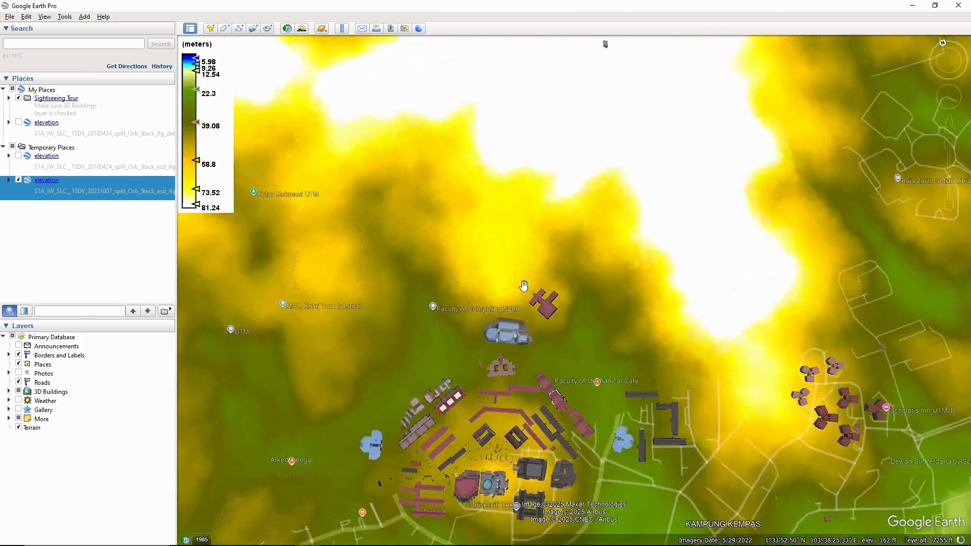
pyautogui.scroll(3, 498, 376)
pyautogui.scroll(3, 497, 376)
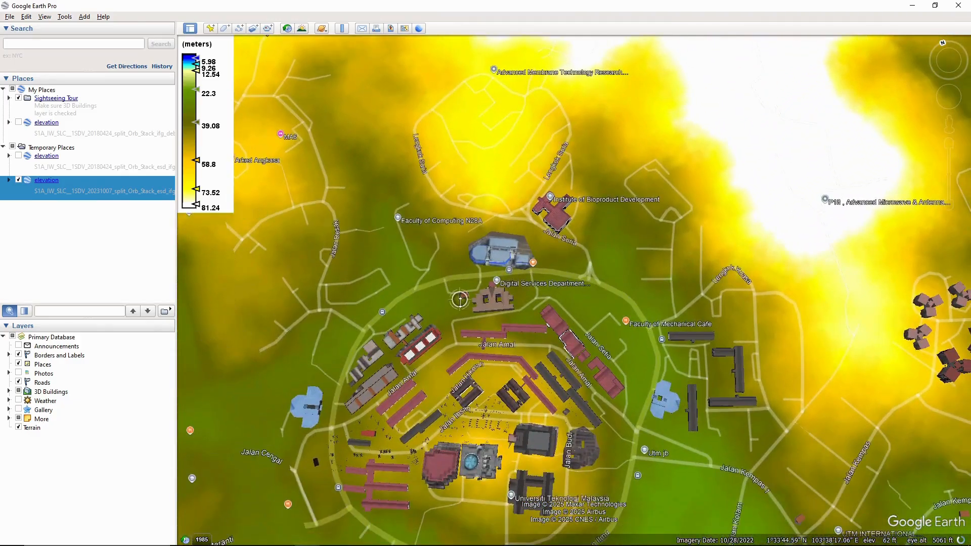
pyautogui.scroll(3, 468, 431)
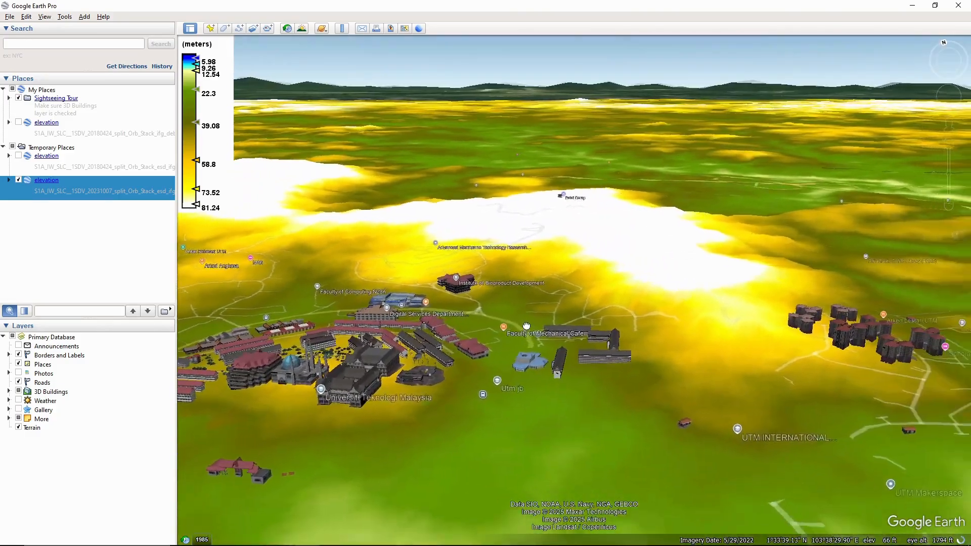
# Step: Pan around the UTM campus to inspect the 2023 relief and nearby white high ground
pyautogui.moveTo(527, 326); pyautogui.dragTo(740, 297)
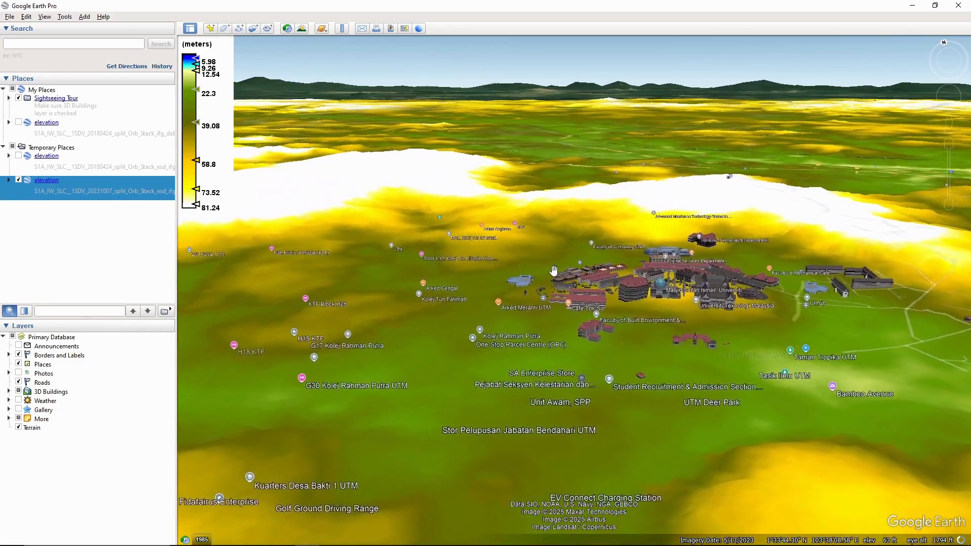
pyautogui.moveTo(554, 271); pyautogui.dragTo(474, 276)
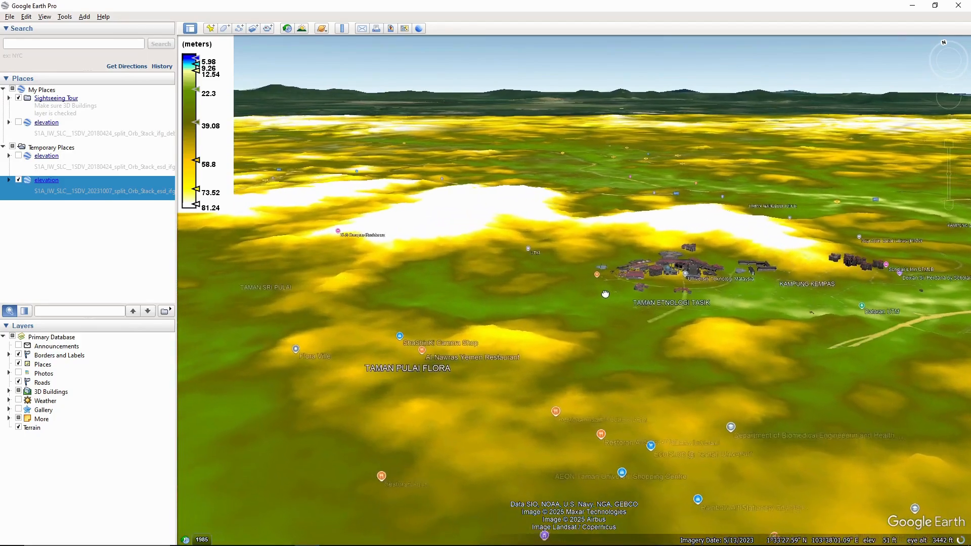
pyautogui.scroll(3, 634, 298)
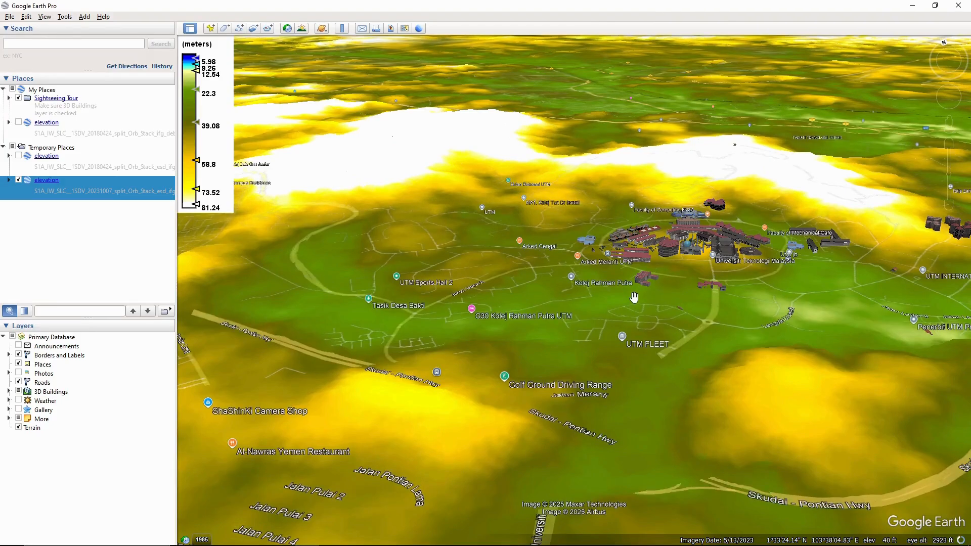
pyautogui.moveTo(745, 279); pyautogui.dragTo(492, 407)
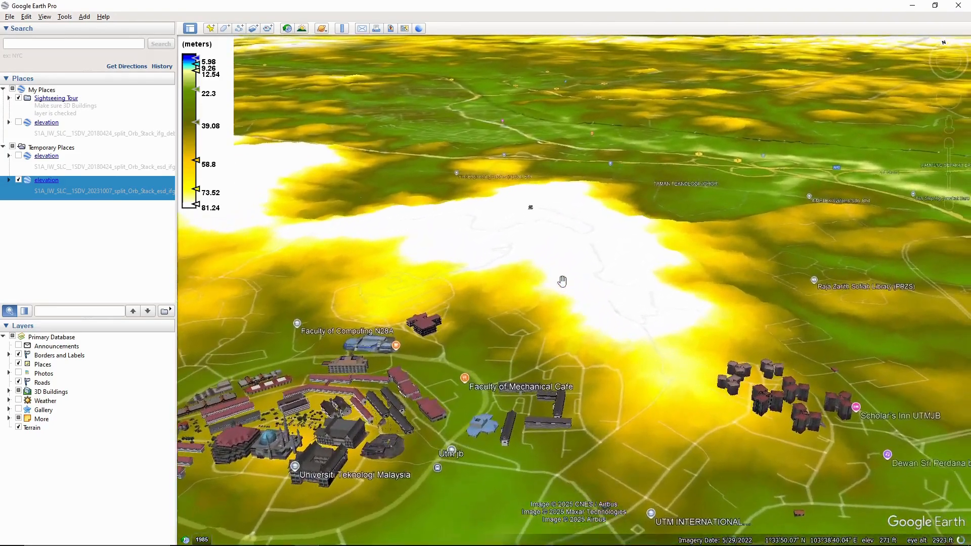
pyautogui.moveTo(543, 282); pyautogui.dragTo(587, 289)
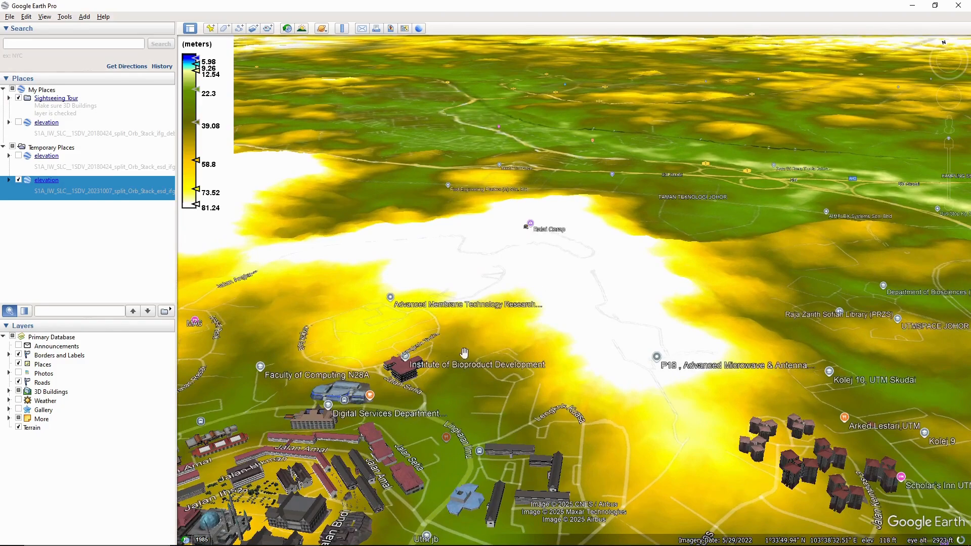
pyautogui.moveTo(420, 349)
pyautogui.mouseDown()
pyautogui.moveTo(468, 381)
pyautogui.moveTo(495, 382)
pyautogui.moveTo(501, 367)
pyautogui.moveTo(525, 357)
pyautogui.mouseUp()
pyautogui.scroll(-3, 526, 356)
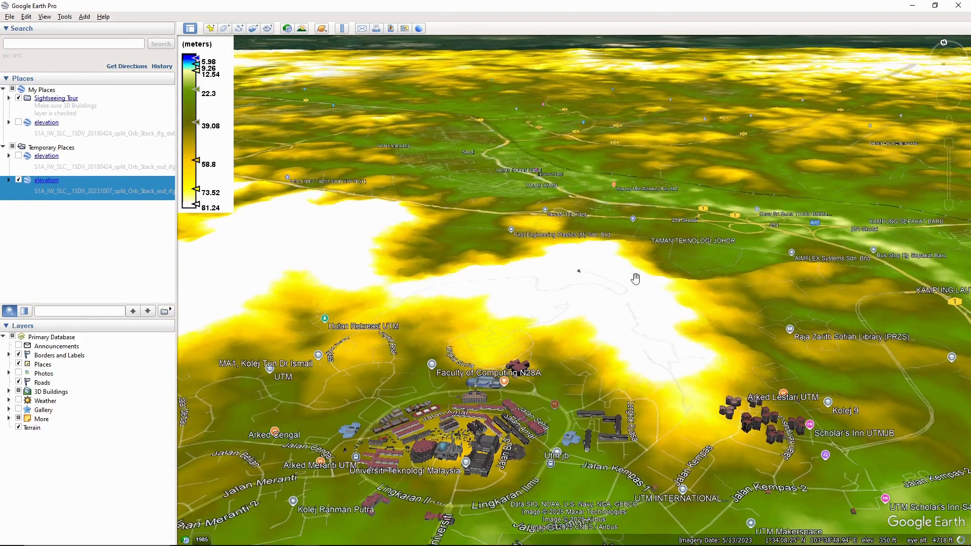
pyautogui.moveTo(636, 275); pyautogui.dragTo(508, 285)
# Step: Zoom out and tilt to a near top-down view of the surrounding area
pyautogui.scroll(-3, 521, 299)
pyautogui.scroll(-5, 490, 261)
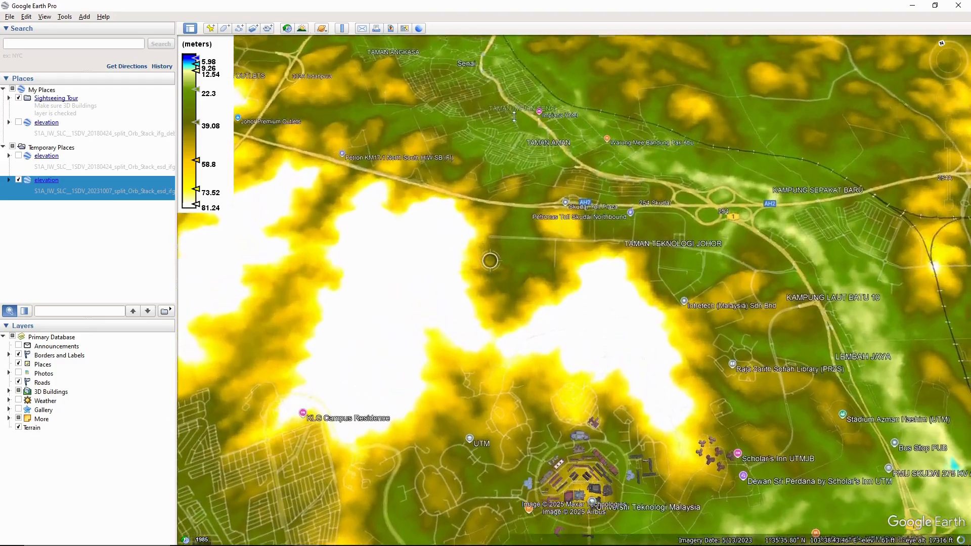
pyautogui.moveTo(514, 116); pyautogui.dragTo(514, 105)
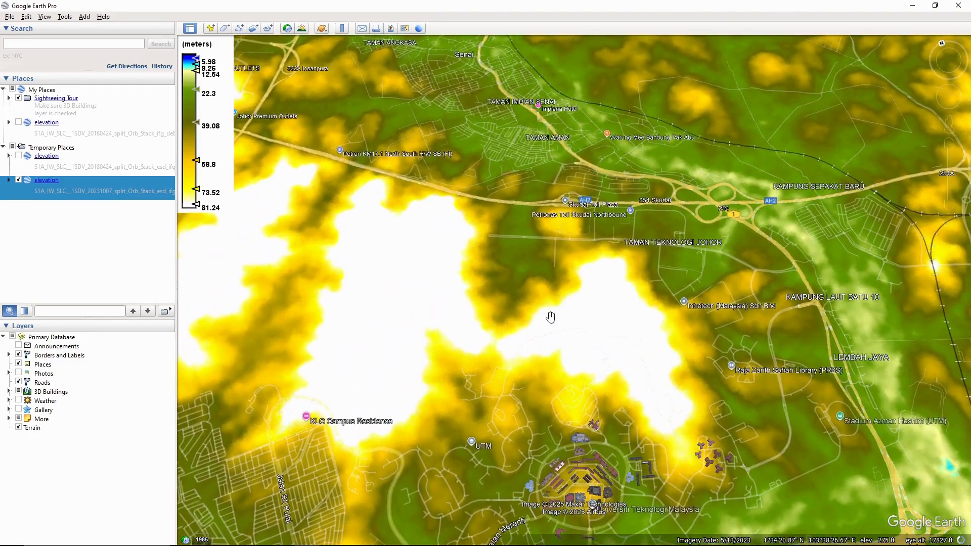
pyautogui.moveTo(550, 316); pyautogui.dragTo(577, 236)
pyautogui.moveTo(605, 267); pyautogui.dragTo(520, 179)
pyautogui.moveTo(513, 284); pyautogui.dragTo(587, 250)
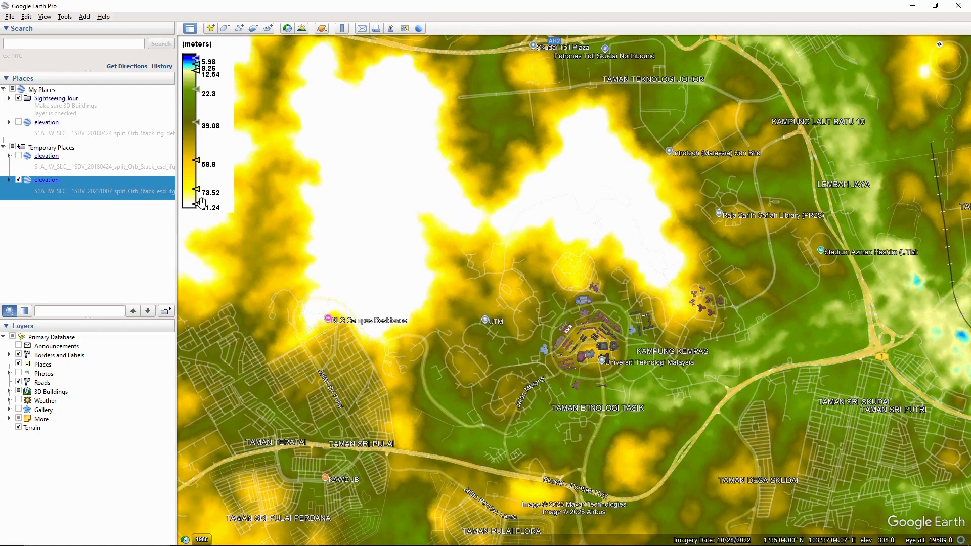
# Step: Show the 2018 elevation overlay and hide the 2023 one
pyautogui.click(119, 175)
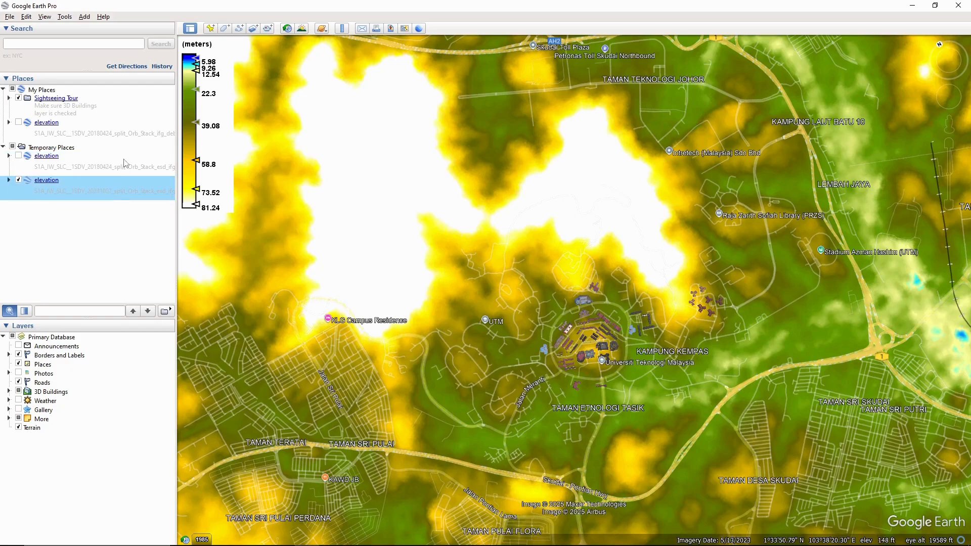
pyautogui.click(19, 155)
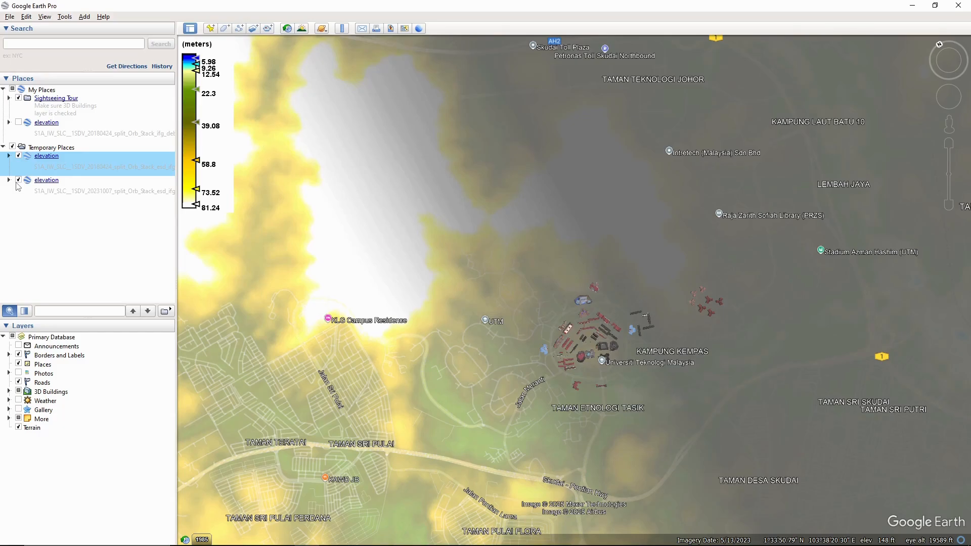
pyautogui.click(18, 182)
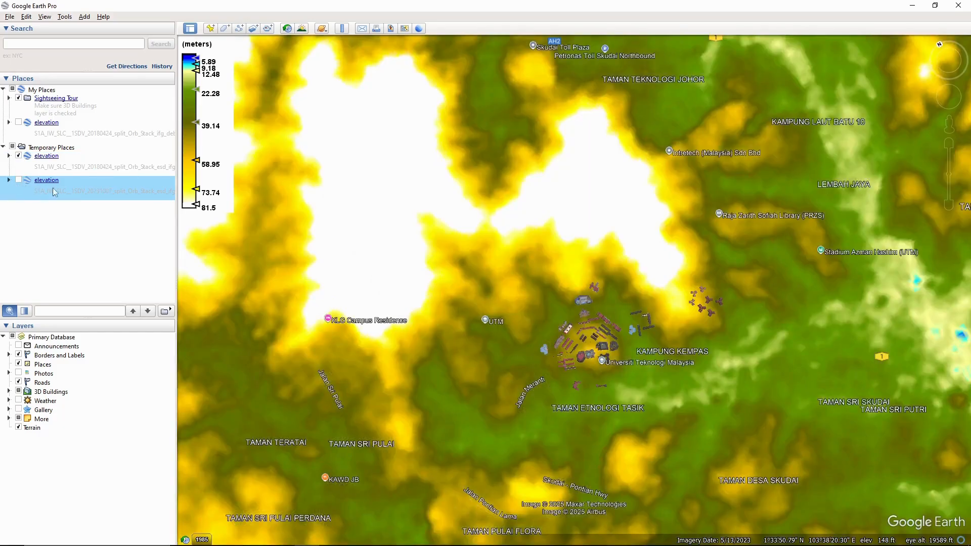
# Step: Inspect the 2018 relief in oblique 3D over the UTM campus and southern Skudai
pyautogui.moveTo(536, 299); pyautogui.dragTo(438, 306)
pyautogui.scroll(3, 472, 290)
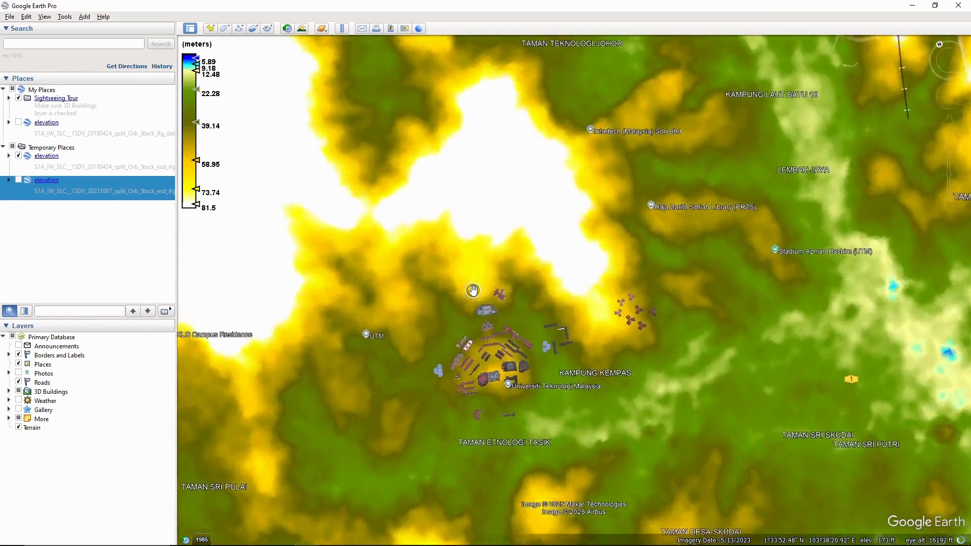
pyautogui.moveTo(498, 307); pyautogui.dragTo(498, 446)
pyautogui.moveTo(583, 306); pyautogui.dragTo(573, 293)
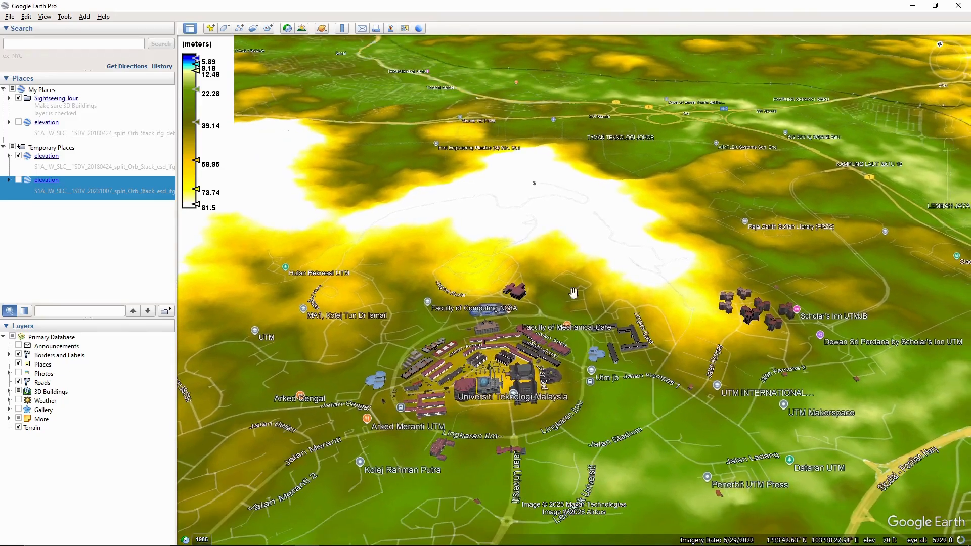
pyautogui.moveTo(484, 243); pyautogui.dragTo(527, 260)
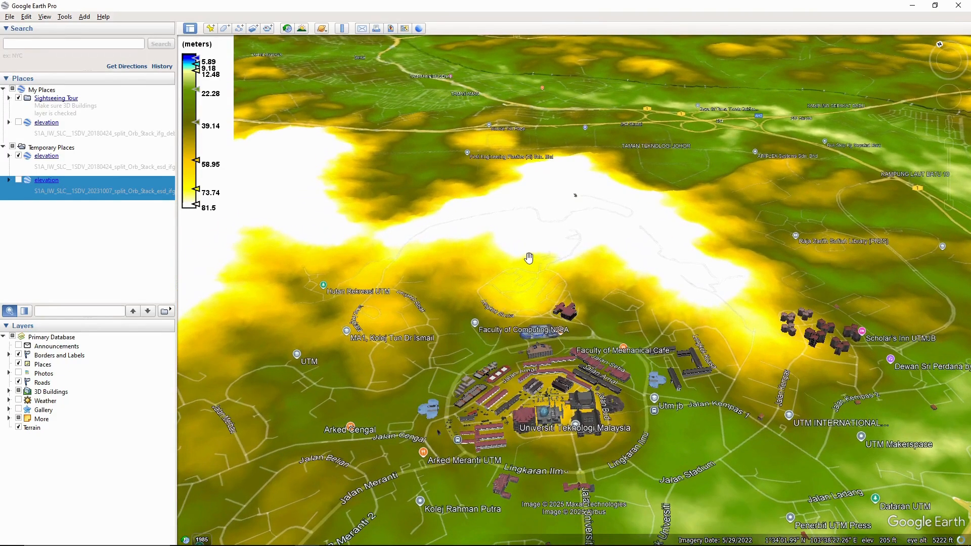
pyautogui.scroll(-3, 560, 289)
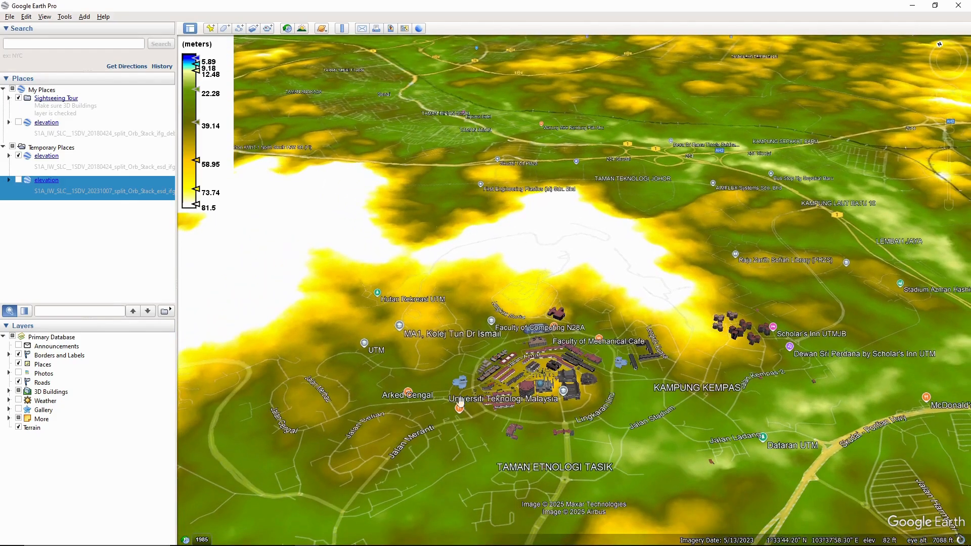
pyautogui.moveTo(461, 402); pyautogui.dragTo(498, 337)
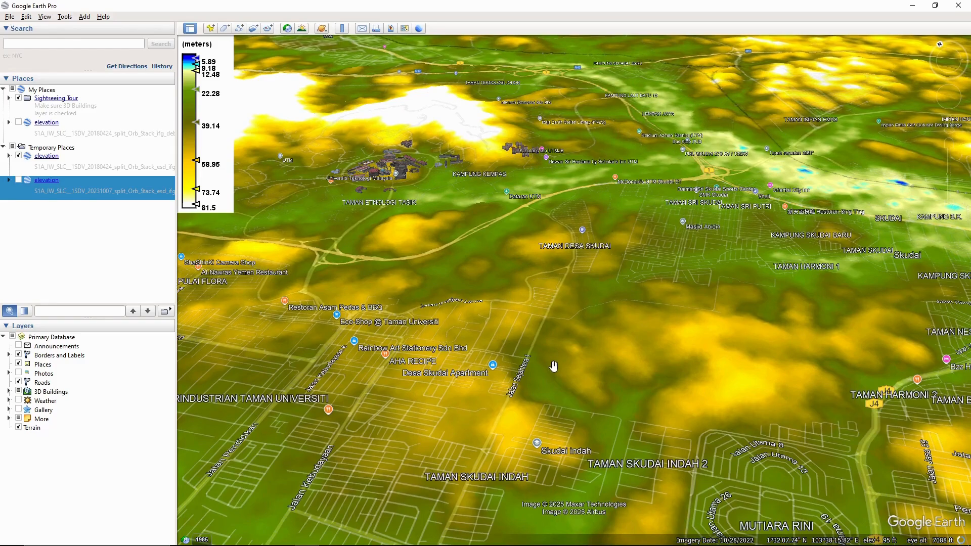
pyautogui.moveTo(554, 367); pyautogui.dragTo(646, 340)
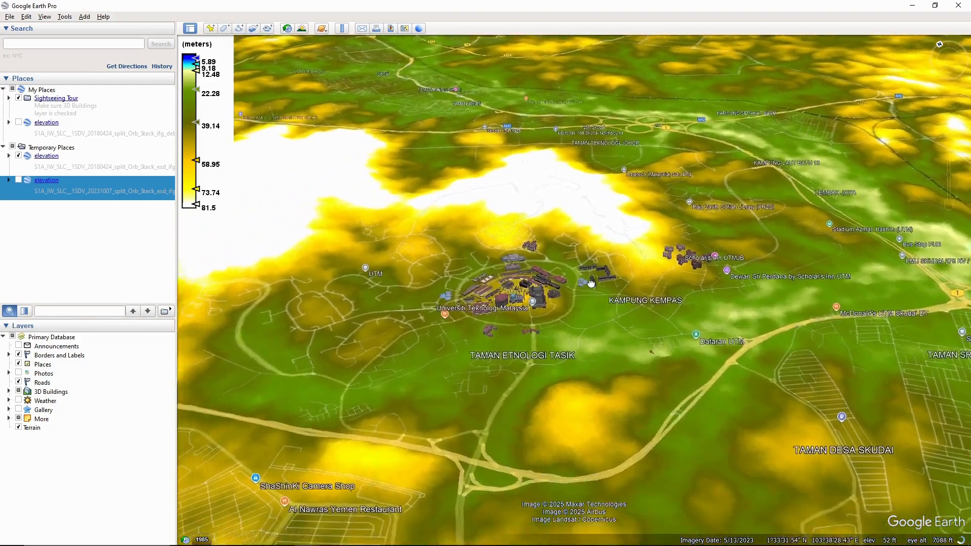
pyautogui.moveTo(591, 283); pyautogui.dragTo(492, 331)
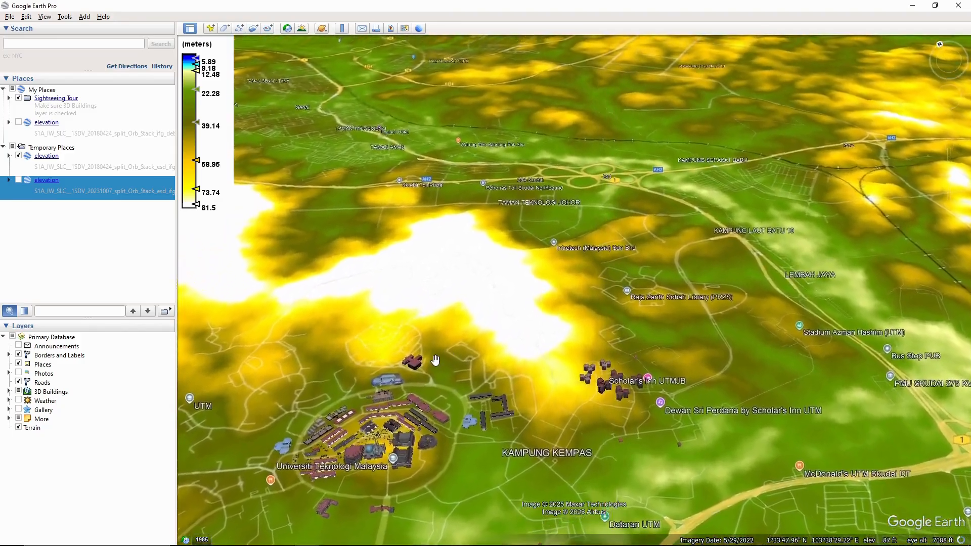
pyautogui.moveTo(434, 360); pyautogui.dragTo(562, 234)
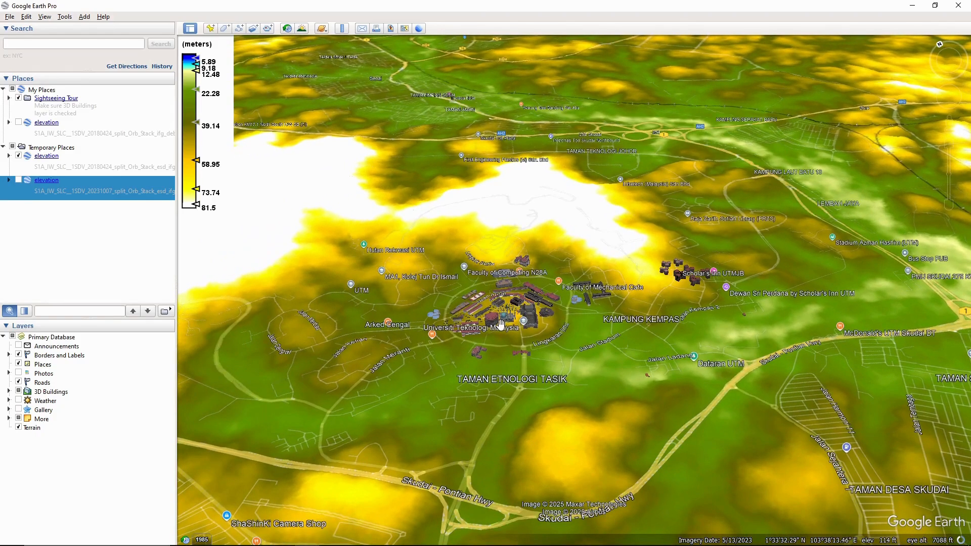
pyautogui.moveTo(471, 327)
pyautogui.mouseDown()
pyautogui.moveTo(461, 347)
pyautogui.moveTo(480, 293)
pyautogui.moveTo(462, 260)
pyautogui.moveTo(465, 244)
pyautogui.moveTo(453, 322)
pyautogui.mouseUp()
# Step: Turn the 2023 elevation overlay back on alongside the 2018 one
pyautogui.click(108, 172)
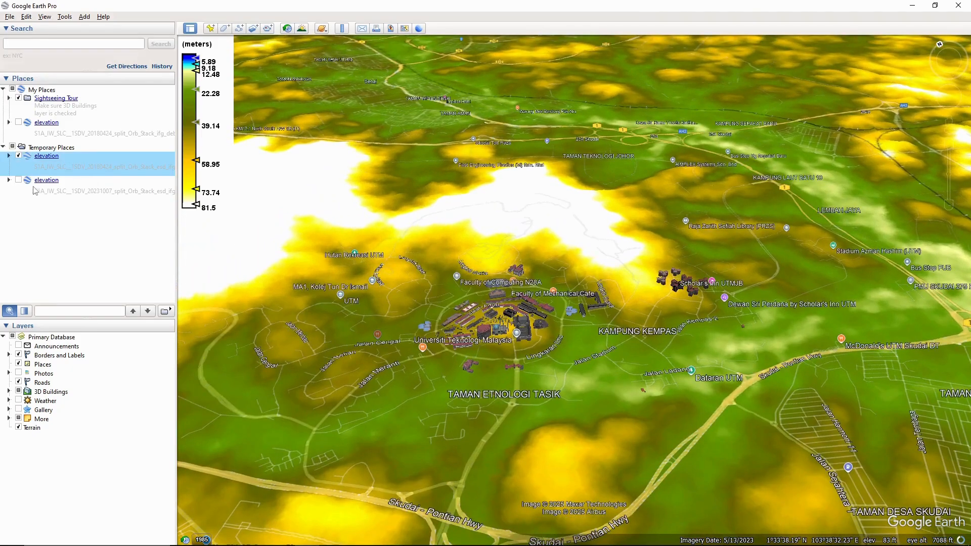
pyautogui.click(16, 180)
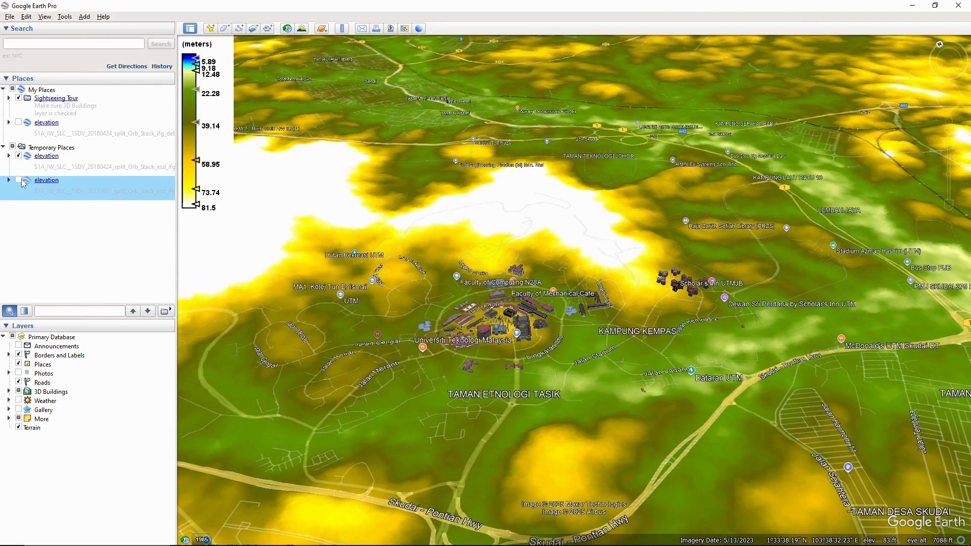
pyautogui.click(19, 180)
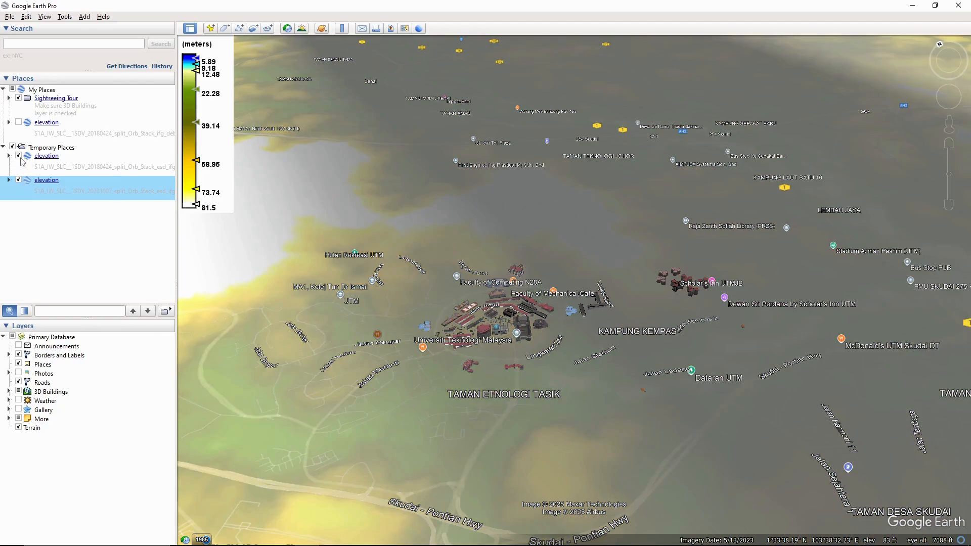
pyautogui.click(27, 161)
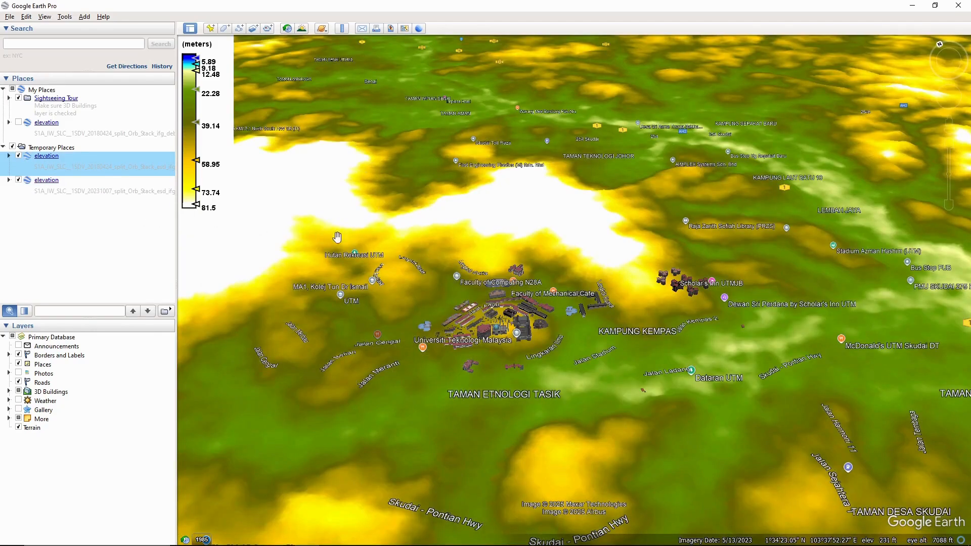